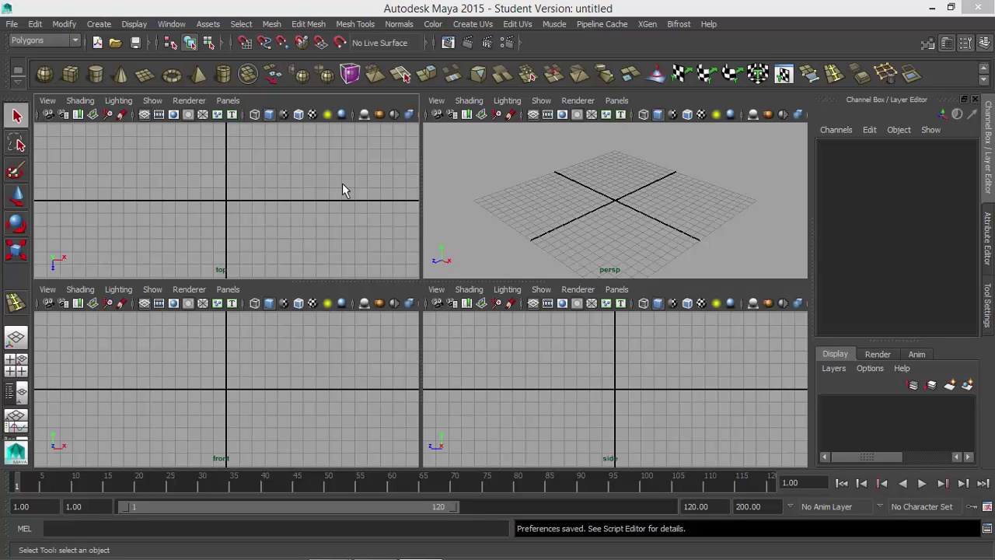
# Step: Hide the Time Slider and Range Slider from the interface and choose the Polygons menu set
pyautogui.click(134, 23)
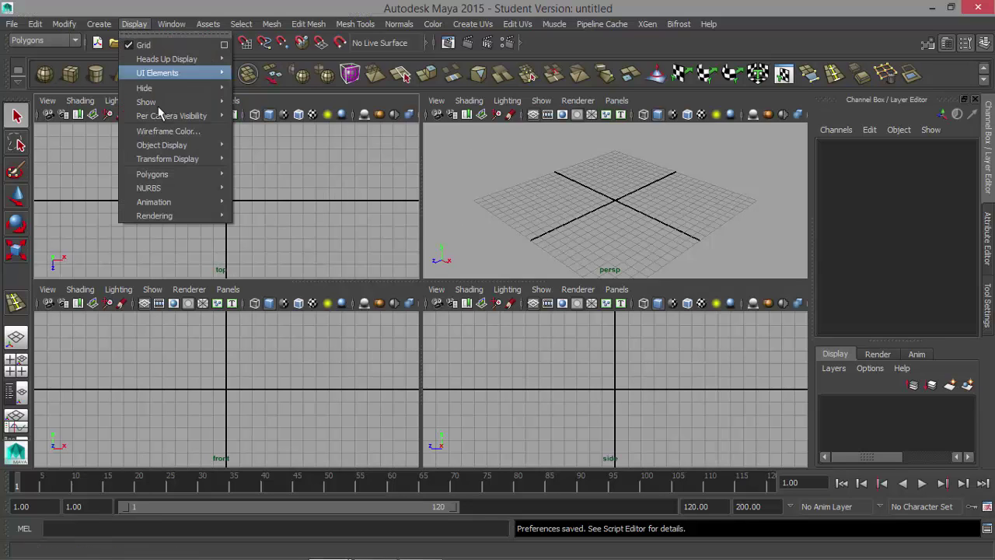
pyautogui.moveTo(195, 163)
pyautogui.moveTo(187, 72)
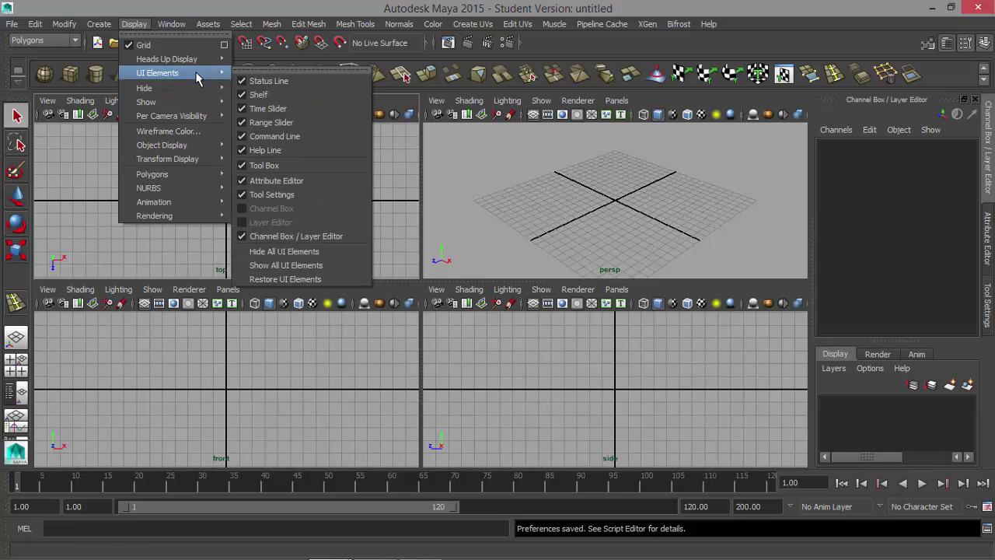
pyautogui.click(286, 109)
pyautogui.click(134, 23)
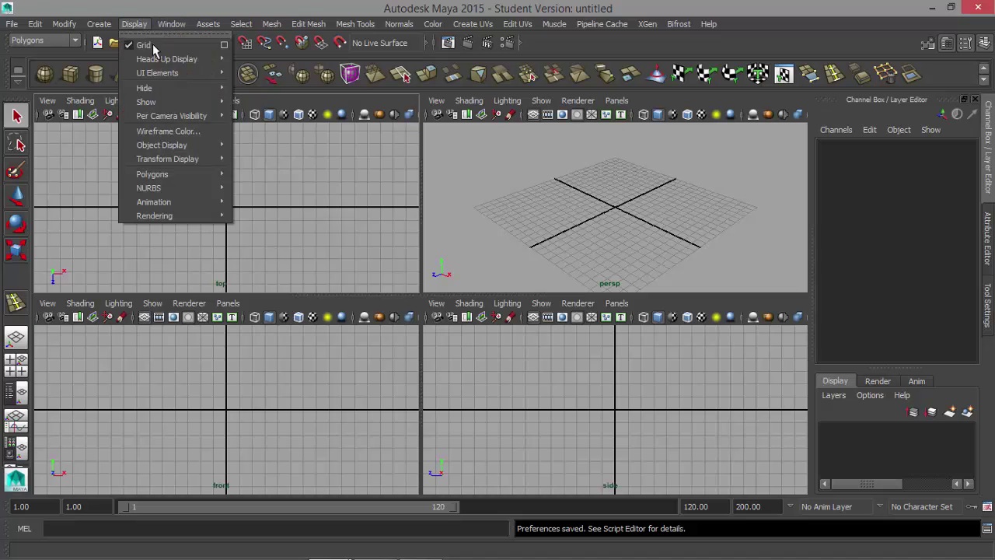
pyautogui.moveTo(187, 60)
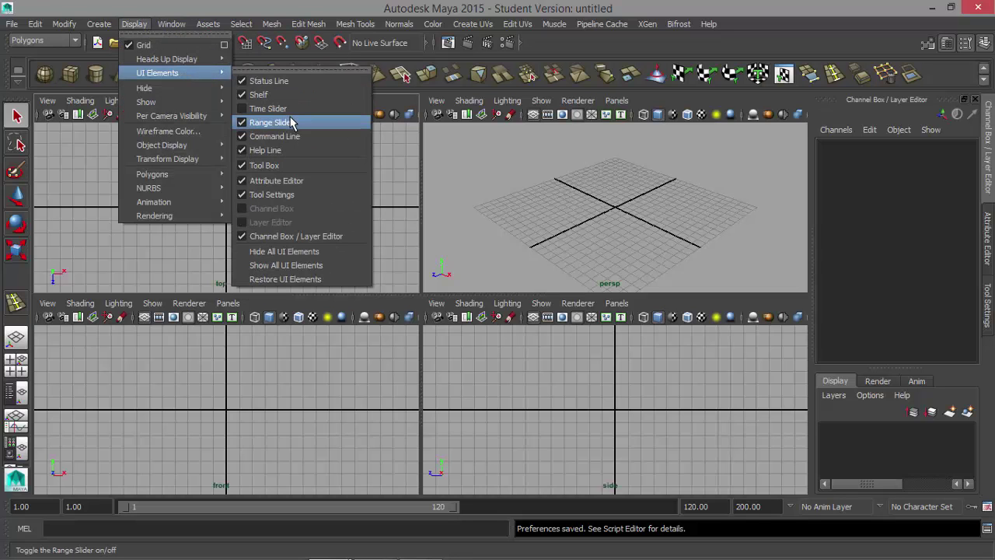
pyautogui.click(291, 120)
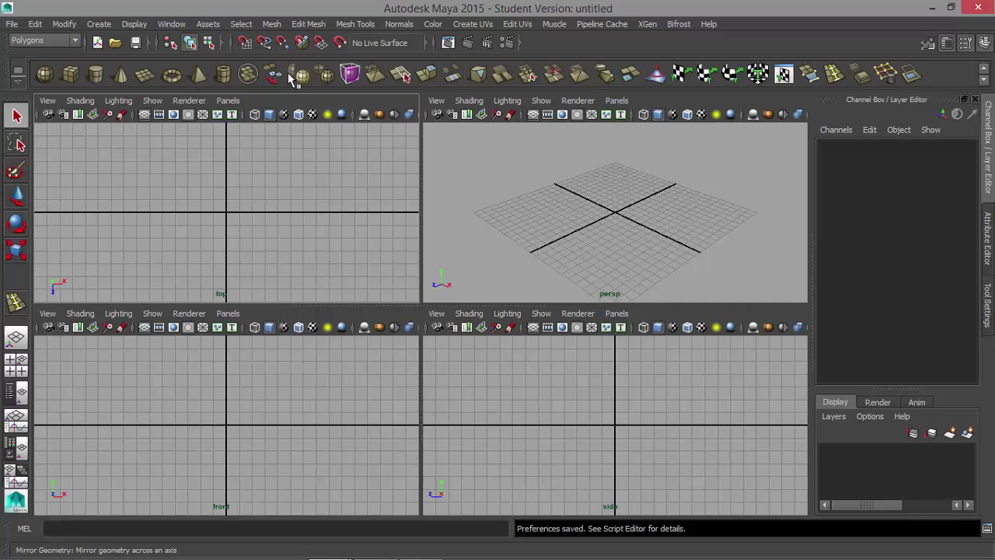
pyautogui.click(47, 40)
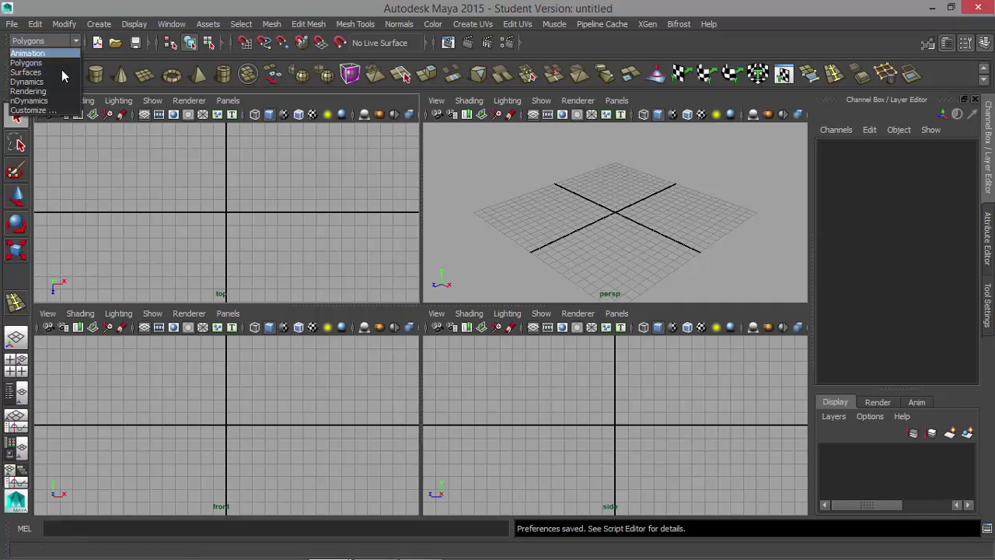
pyautogui.click(54, 63)
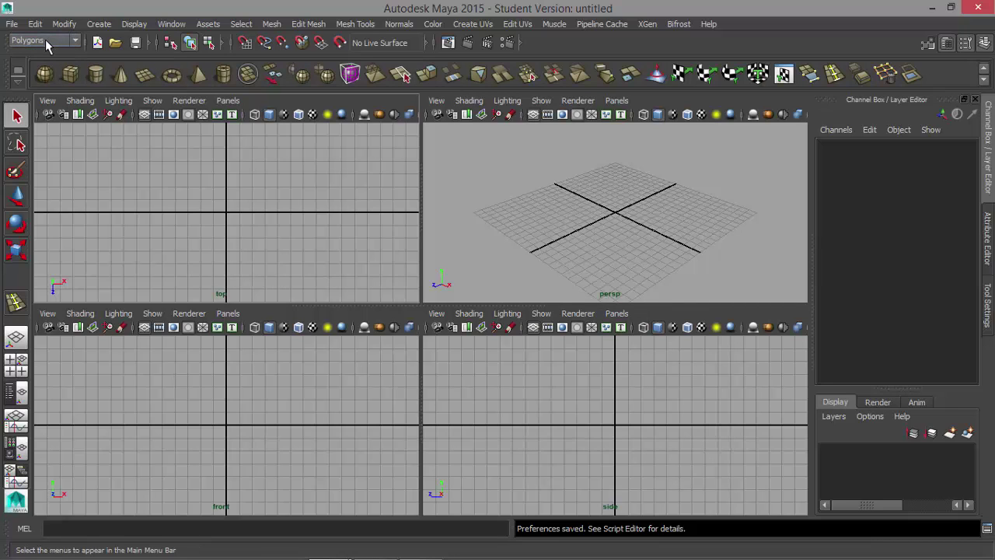
# Step: Turn on the shelf tabs to show all shelf categories, and turn them off again
pyautogui.click(17, 79)
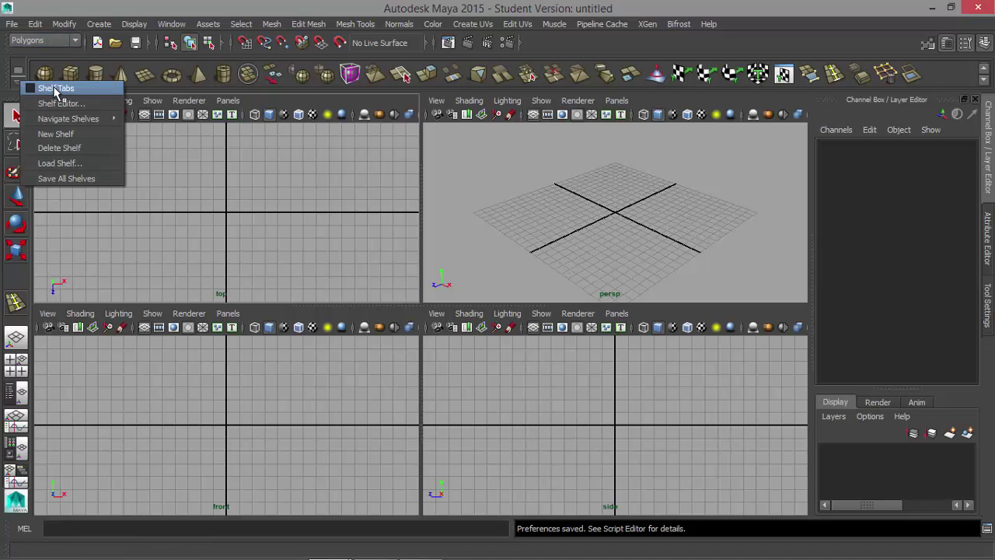
pyautogui.click(56, 89)
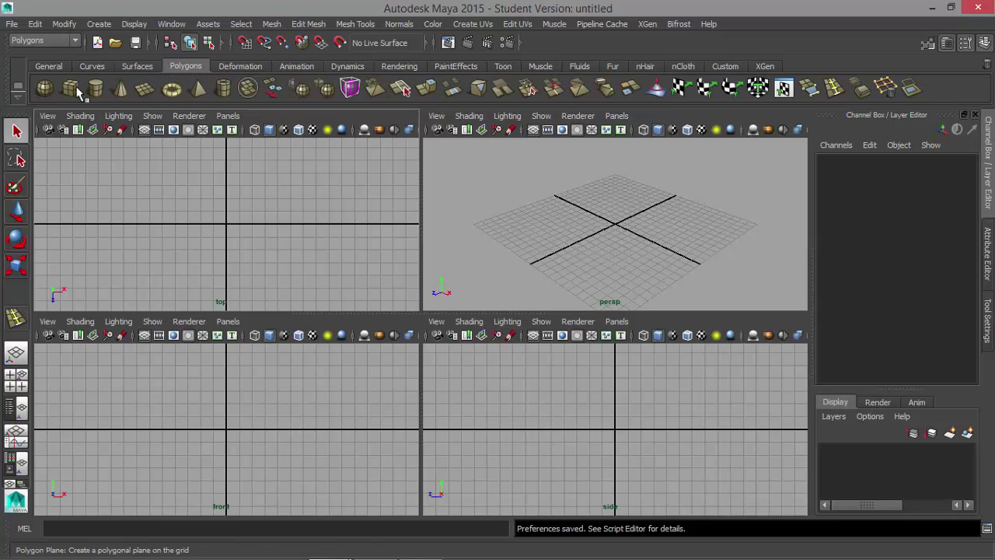
pyautogui.click(17, 98)
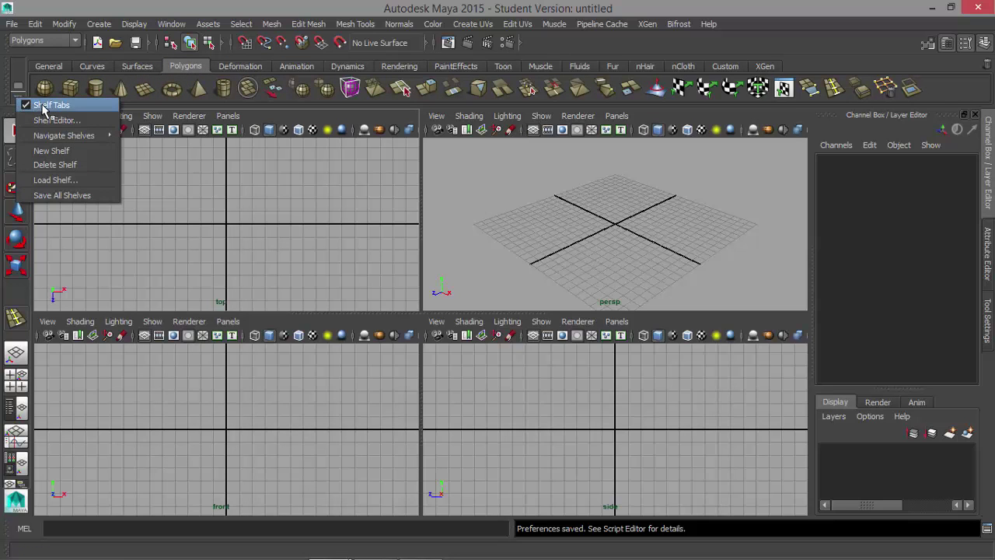
pyautogui.click(43, 106)
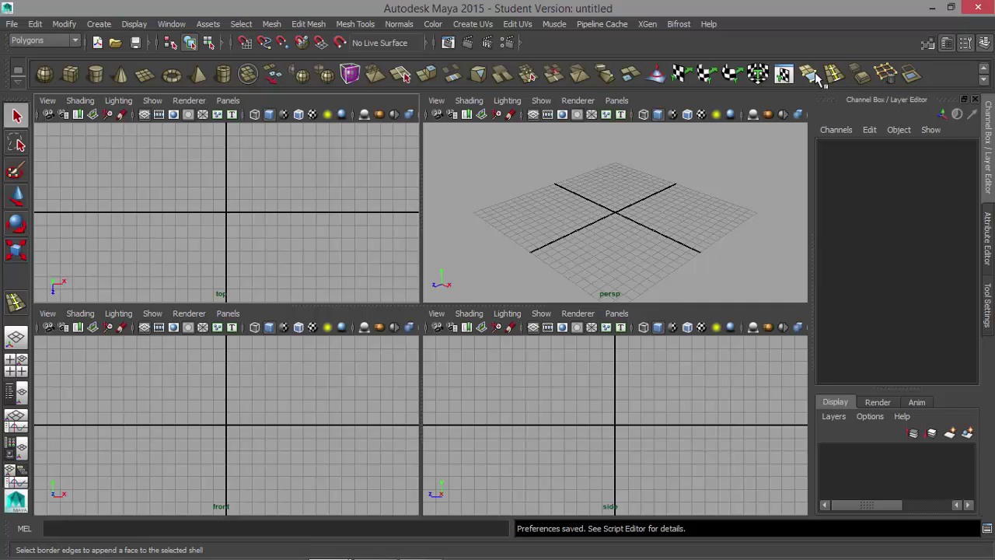
# Step: Add the Insert Edge Loop Tool as a shortcut on the Polygons shelf
pyautogui.click(353, 24)
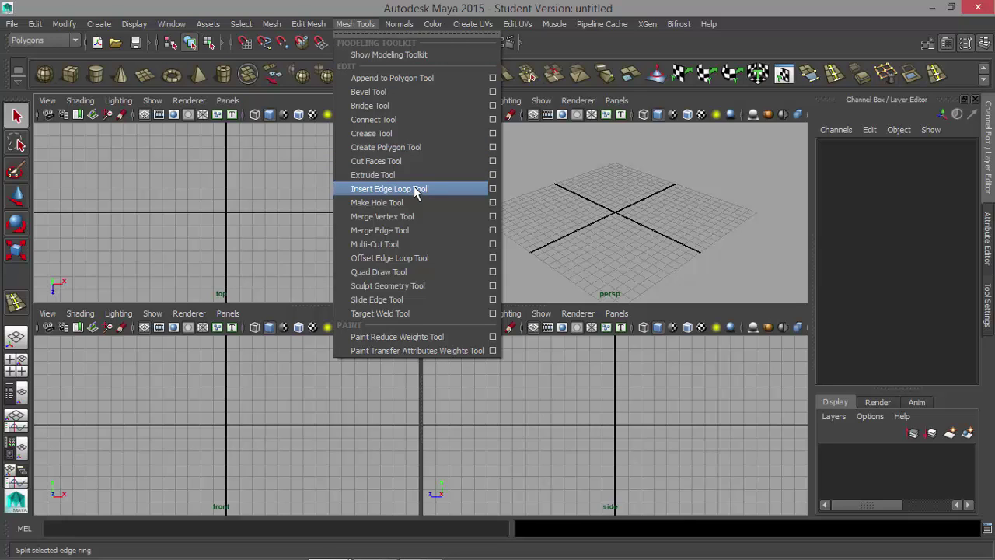
pyautogui.click(964, 73)
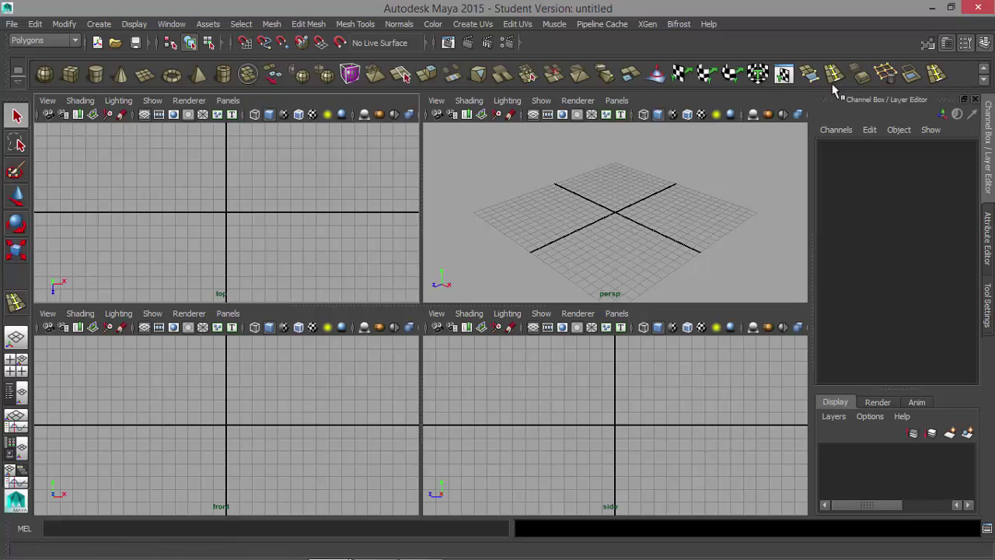
# Step: Show the shelf tabs, throw the extra Insert Edge Loop Tool shortcut into the shelf trash, and hide the tabs
pyautogui.click(18, 77)
pyautogui.click(39, 87)
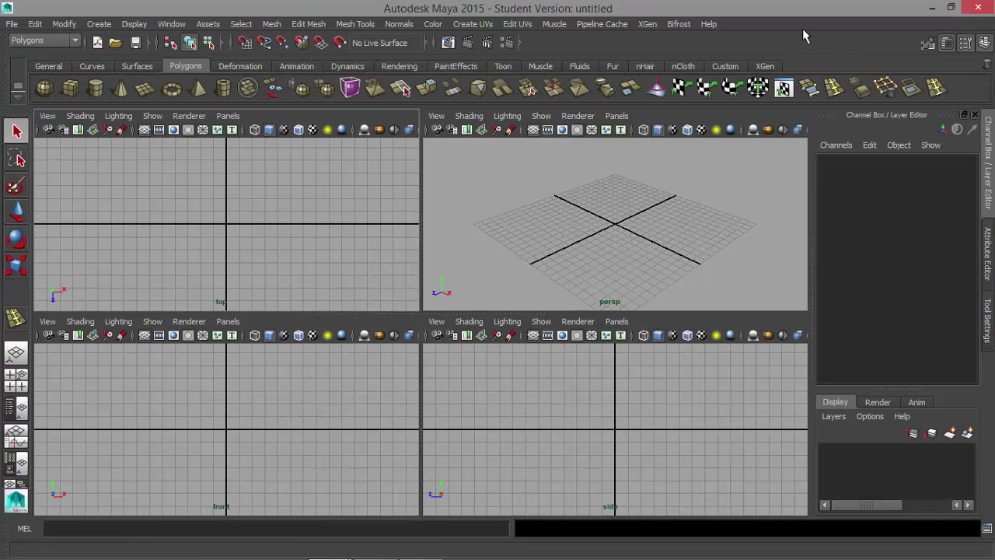
pyautogui.moveTo(937, 89); pyautogui.dragTo(990, 67, button='middle')
pyautogui.click(18, 99)
pyautogui.click(48, 107)
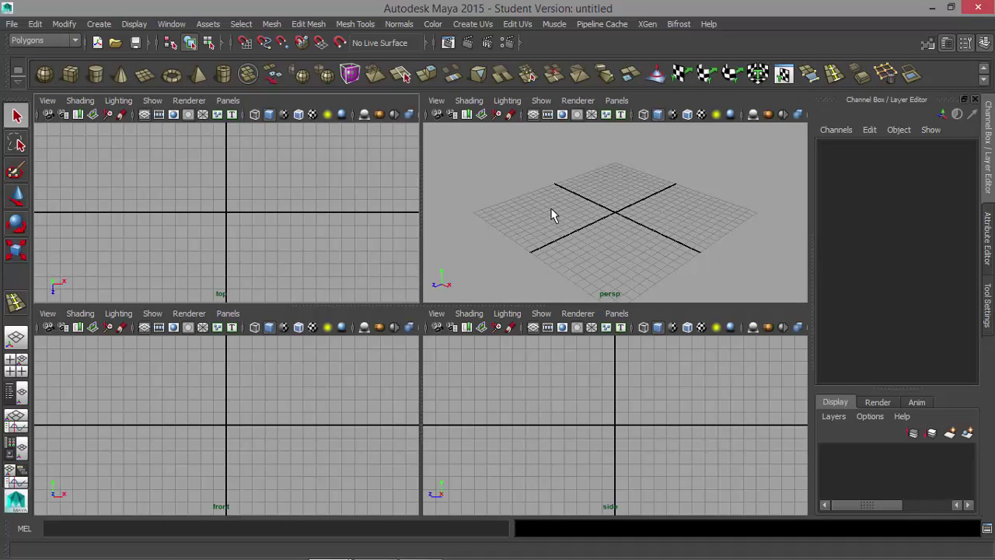
# Step: Start a new project in the Project Window and set its location to the _Maya Projects folder in Documents
pyautogui.click(13, 24)
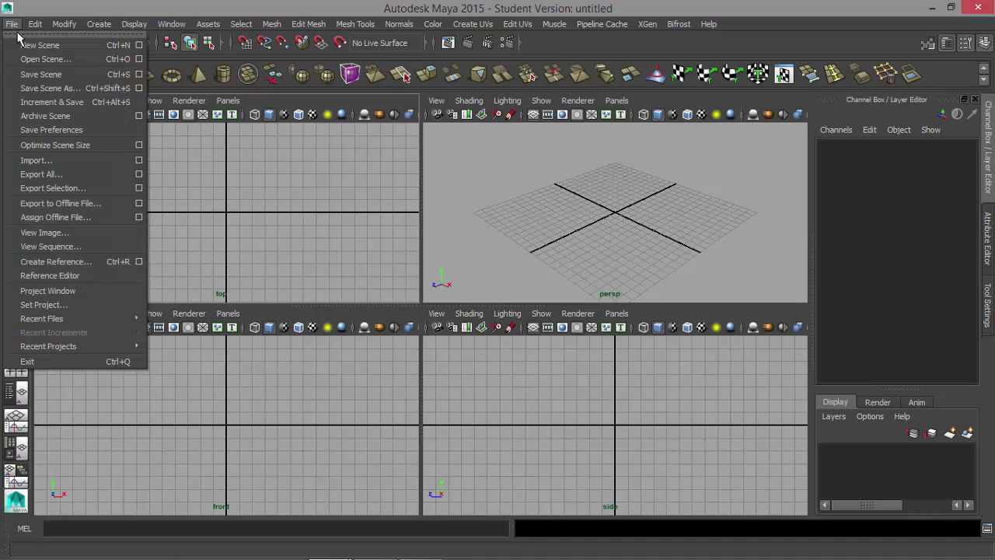
pyautogui.click(75, 292)
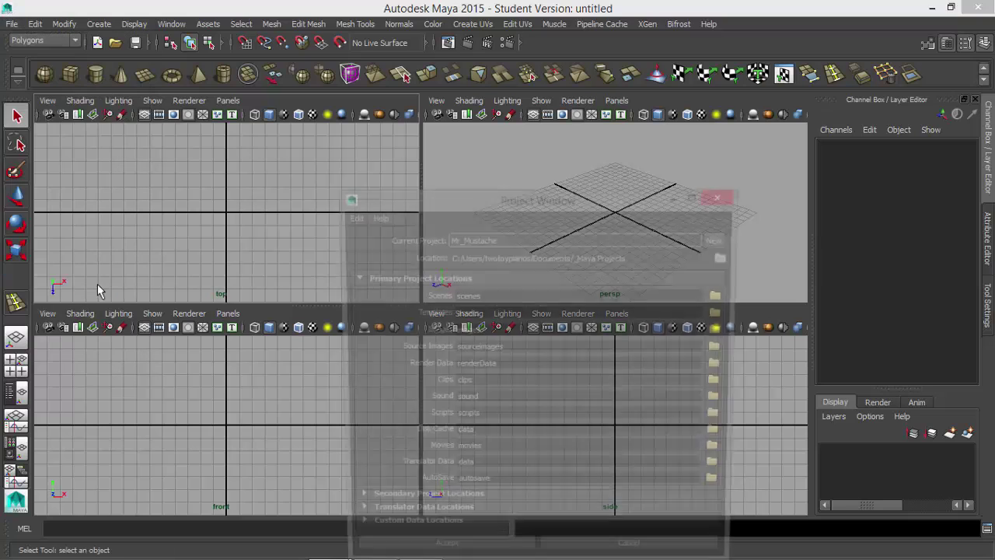
pyautogui.moveTo(622, 201); pyautogui.dragTo(511, 95)
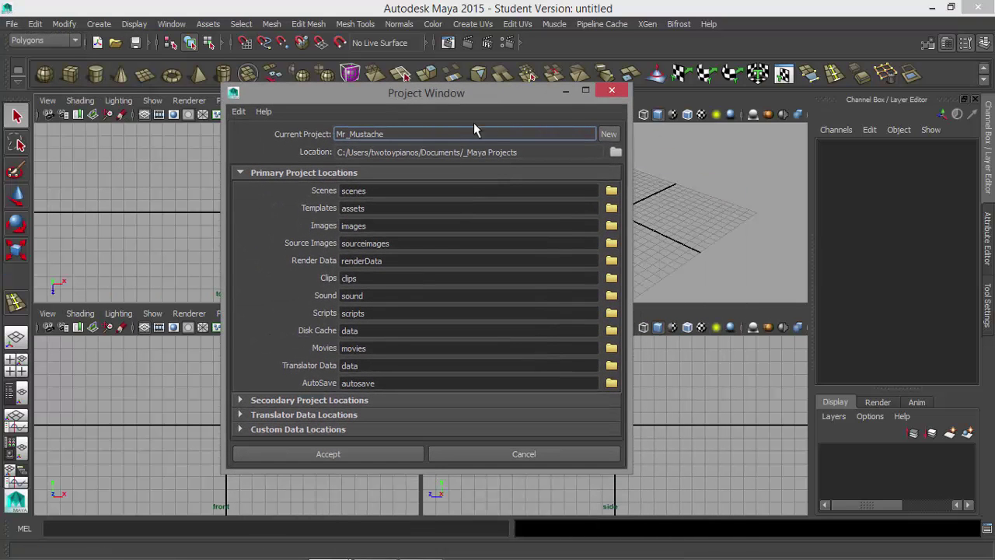
pyautogui.click(609, 135)
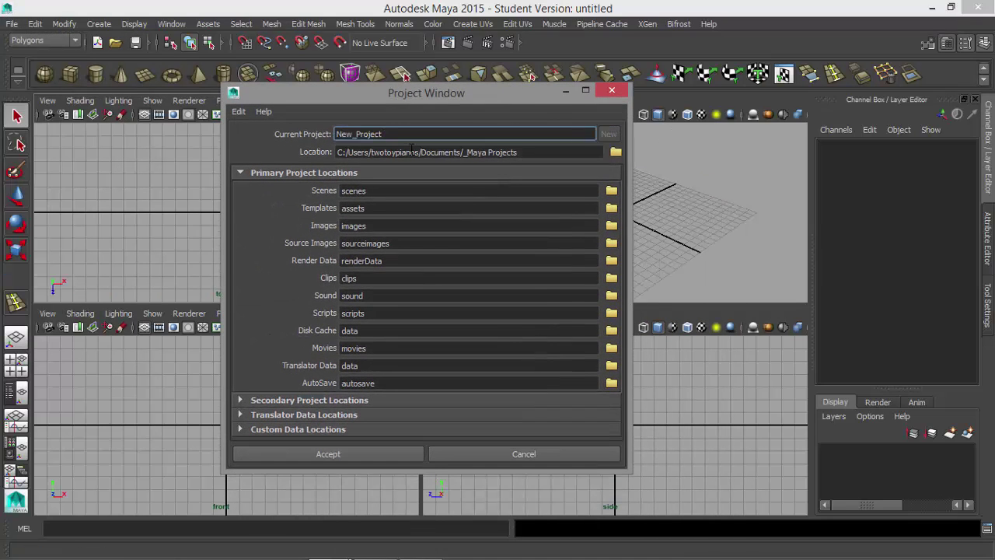
pyautogui.click(616, 152)
pyautogui.click(173, 129)
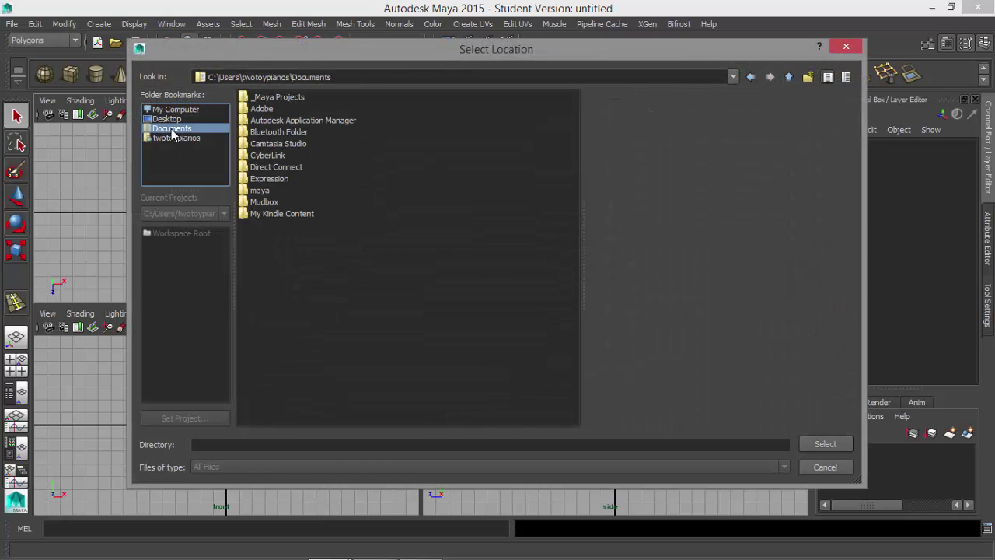
pyautogui.click(288, 97)
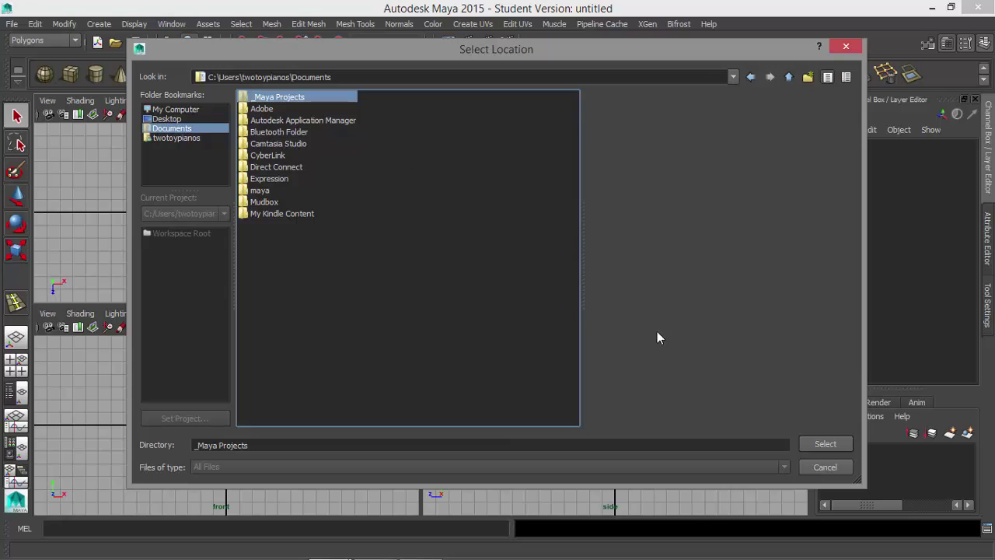
pyautogui.click(826, 444)
# Step: Name the new project Mr_Mustache and accept the default project folder locations
pyautogui.moveTo(409, 134); pyautogui.dragTo(246, 131)
pyautogui.write('Mr_Mustache')
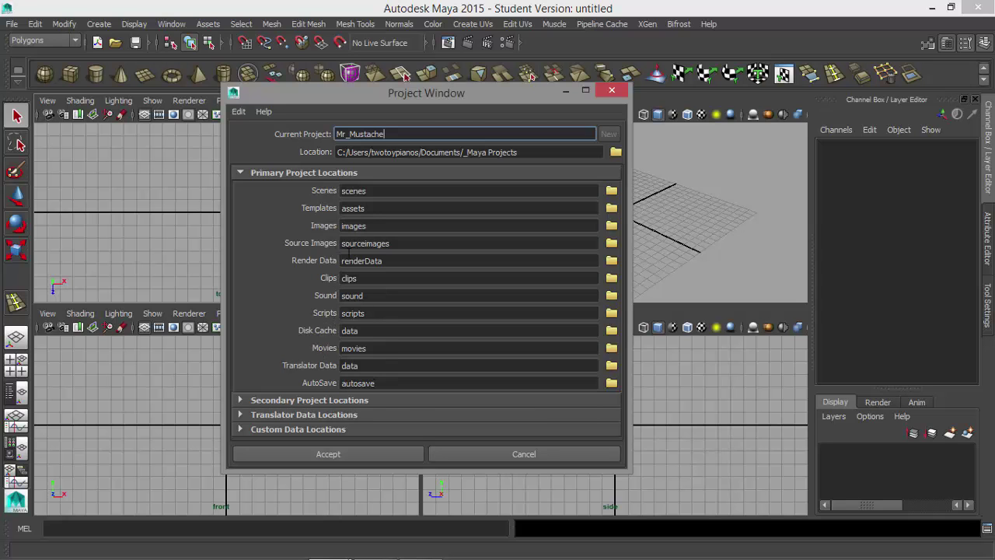
pyautogui.click(327, 453)
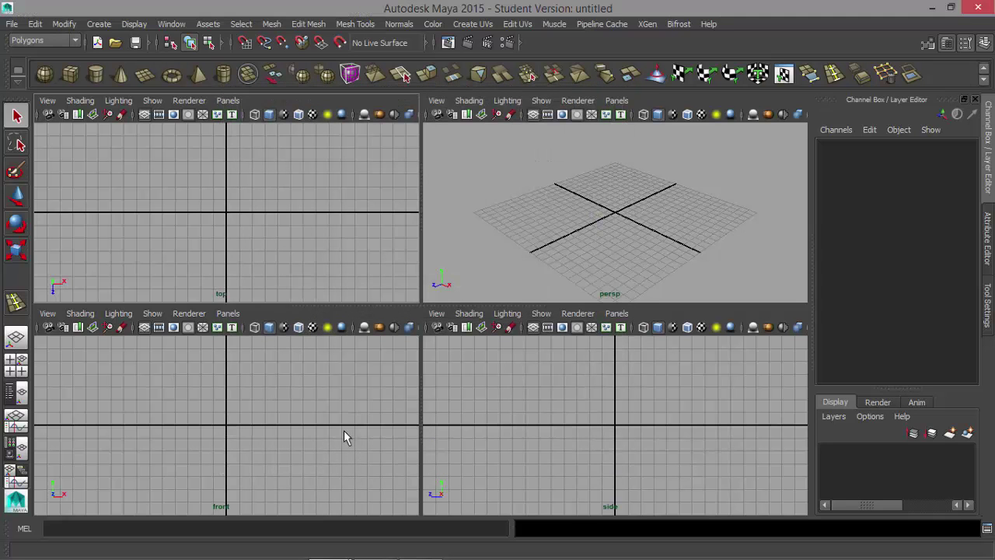
# Step: Minimize Maya, switch to File Explorer, and copy the MrMustache_Front and MrMustache_Side images from Downloads
pyautogui.click(932, 7)
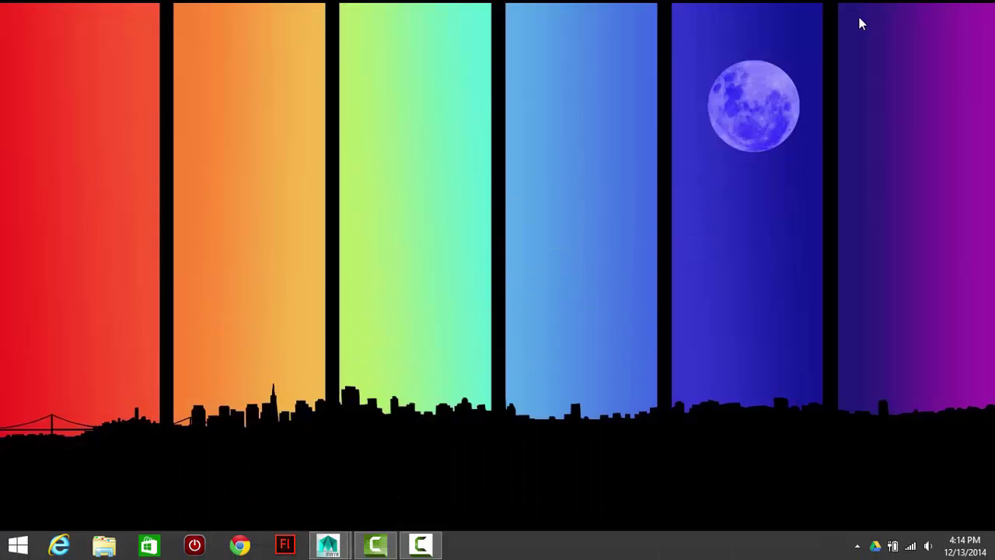
pyautogui.click(104, 544)
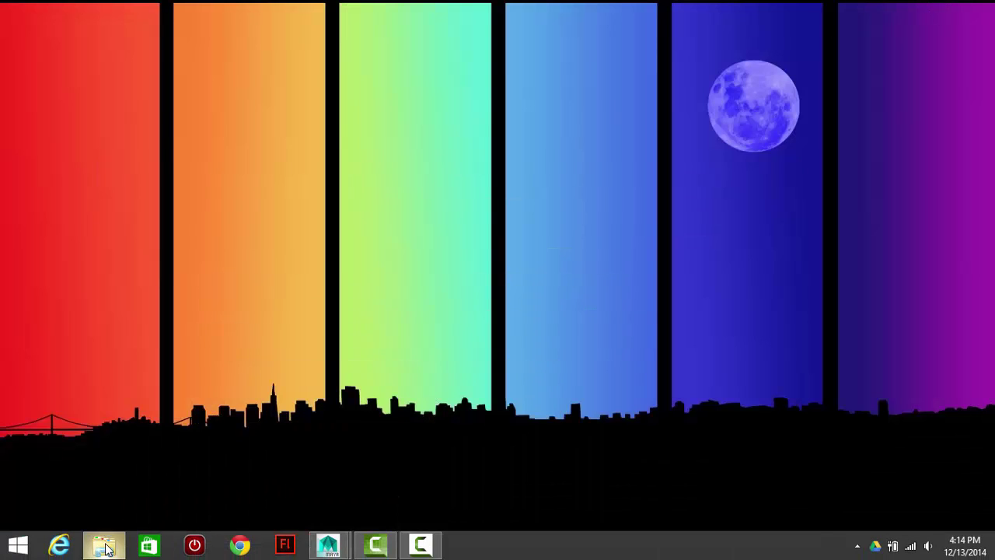
pyautogui.doubleClick(631, 202)
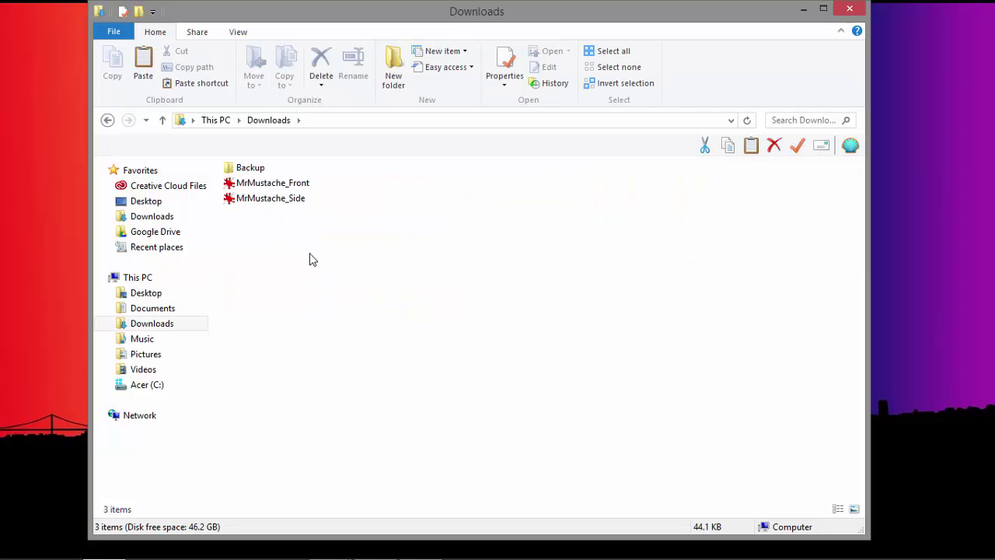
pyautogui.moveTo(336, 177); pyautogui.dragTo(266, 207)
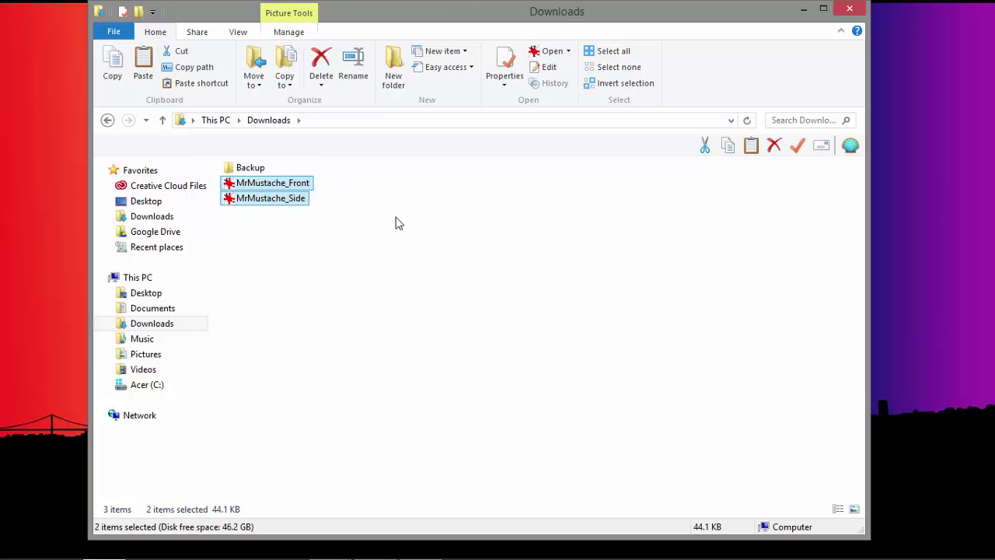
pyautogui.rightClick(289, 193)
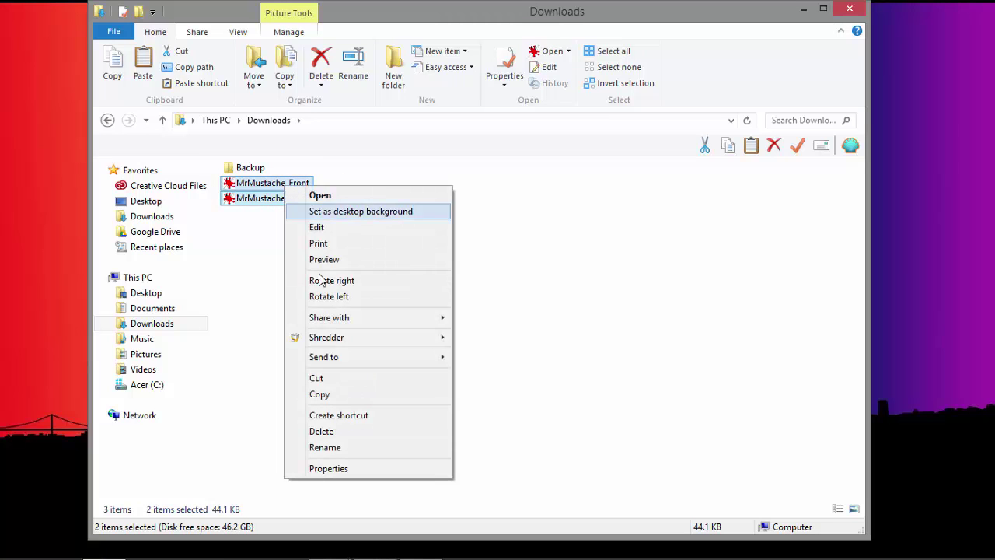
pyautogui.click(334, 395)
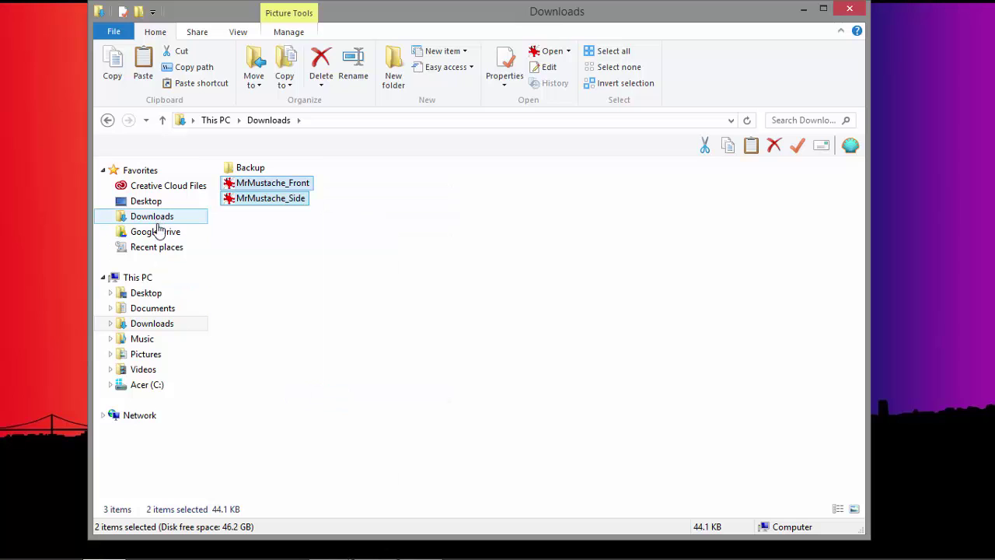
# Step: Paste the copied images into the sourceimages folder of the Mr_Mustache project under Documents, _Maya Projects
pyautogui.click(149, 310)
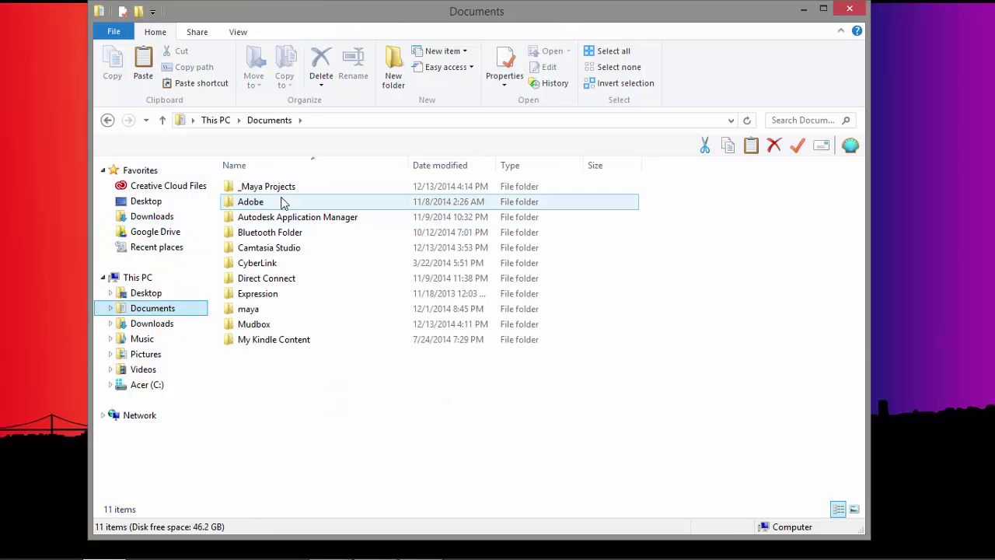
pyautogui.doubleClick(282, 190)
pyautogui.doubleClick(268, 250)
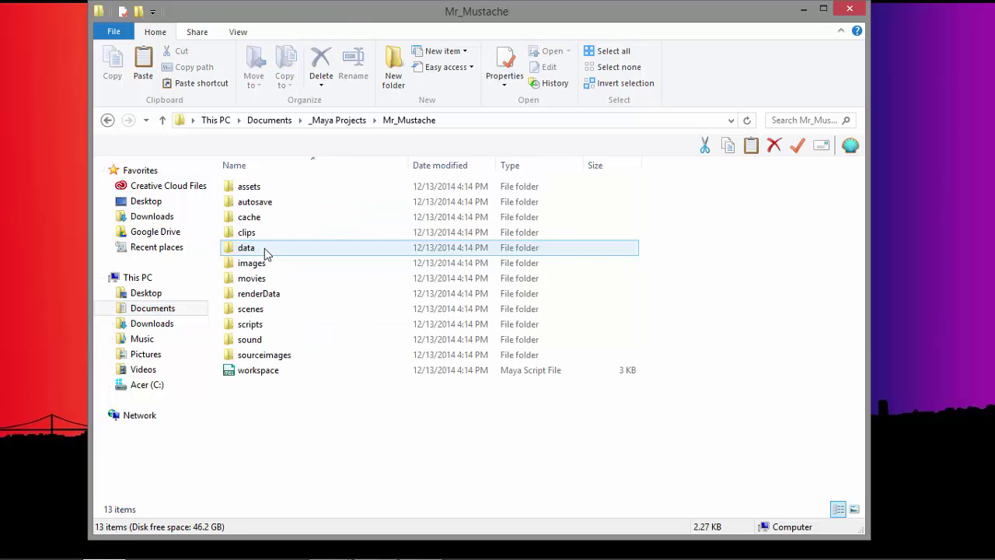
pyautogui.doubleClick(303, 359)
pyautogui.rightClick(298, 217)
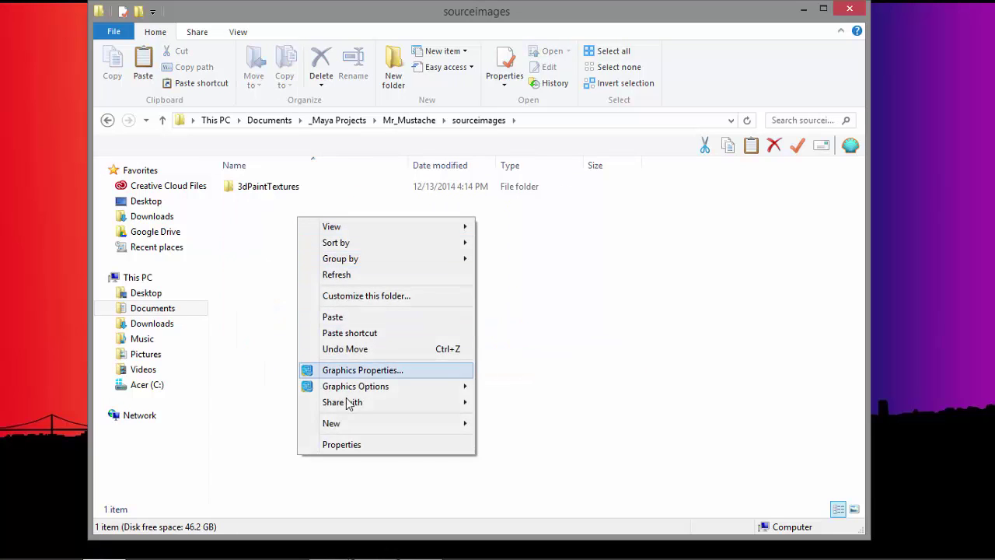
pyautogui.click(361, 317)
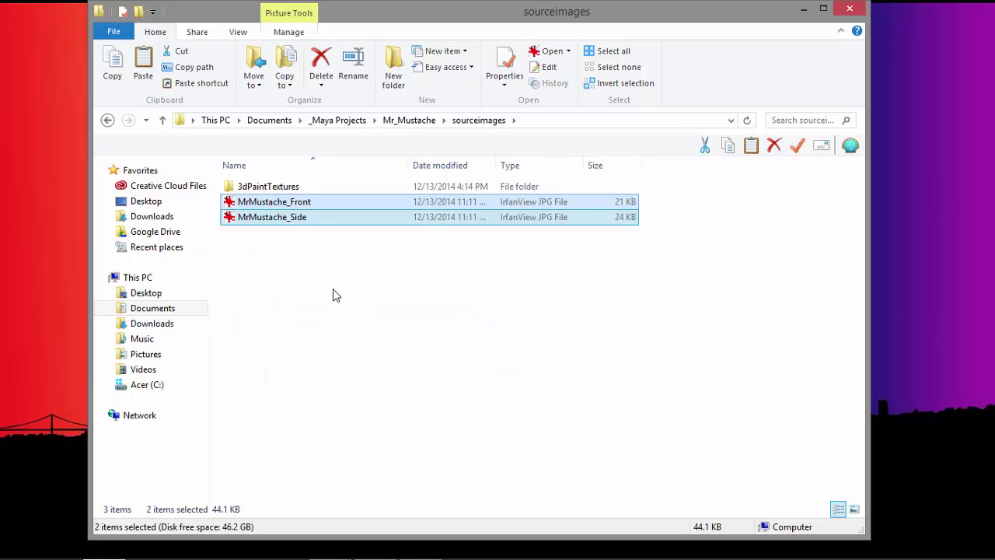
pyautogui.click(337, 297)
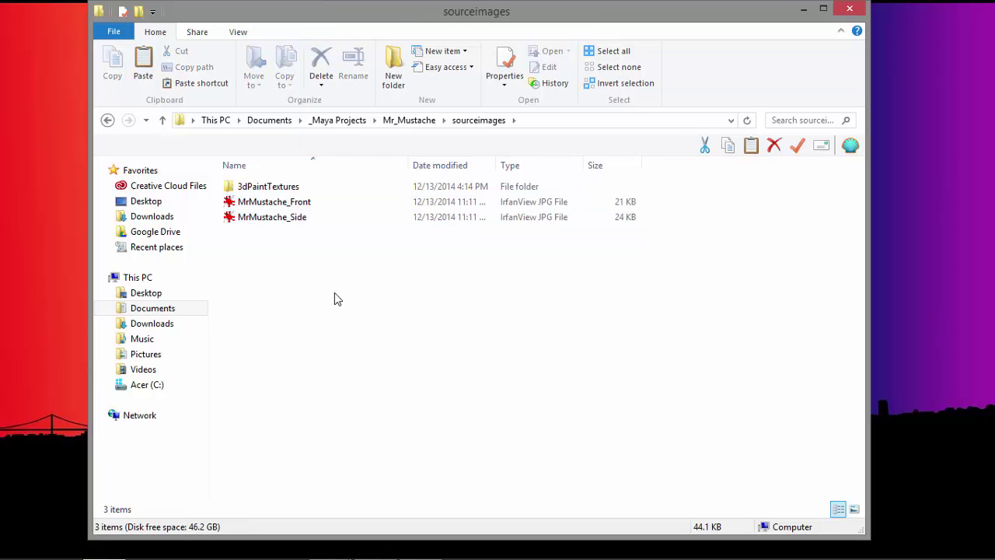
# Step: Switch back to Maya and import MrMustache_Front.jpg from sourceimages as an image plane in the front view
pyautogui.click(804, 9)
pyautogui.moveTo(330, 543)
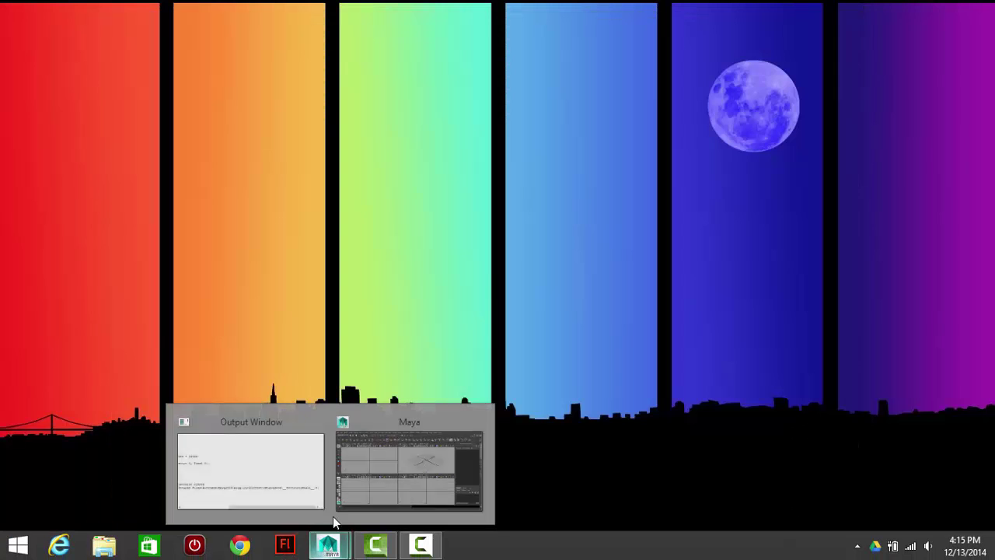
pyautogui.click(371, 471)
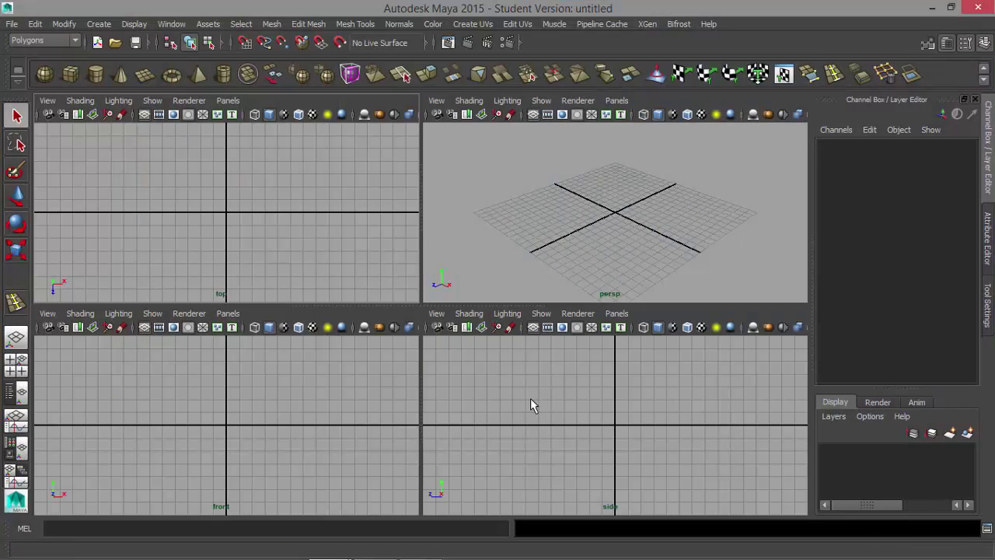
pyautogui.click(50, 313)
pyautogui.moveTo(100, 537)
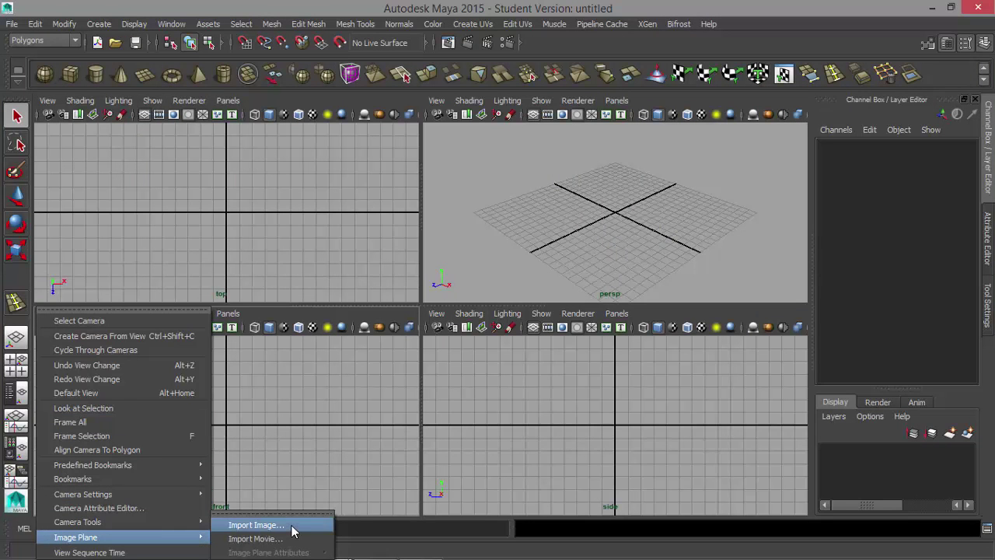
pyautogui.click(257, 525)
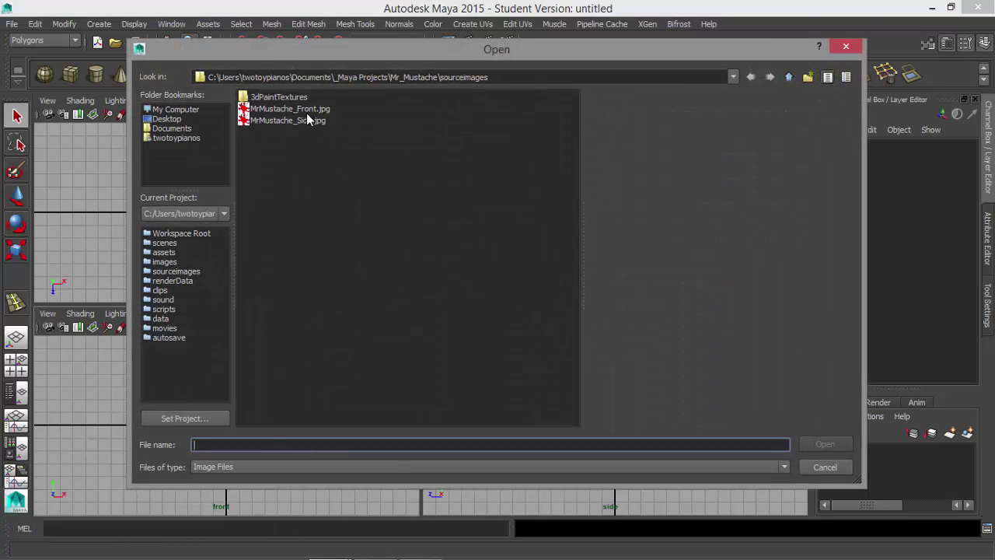
pyautogui.click(307, 110)
pyautogui.click(817, 445)
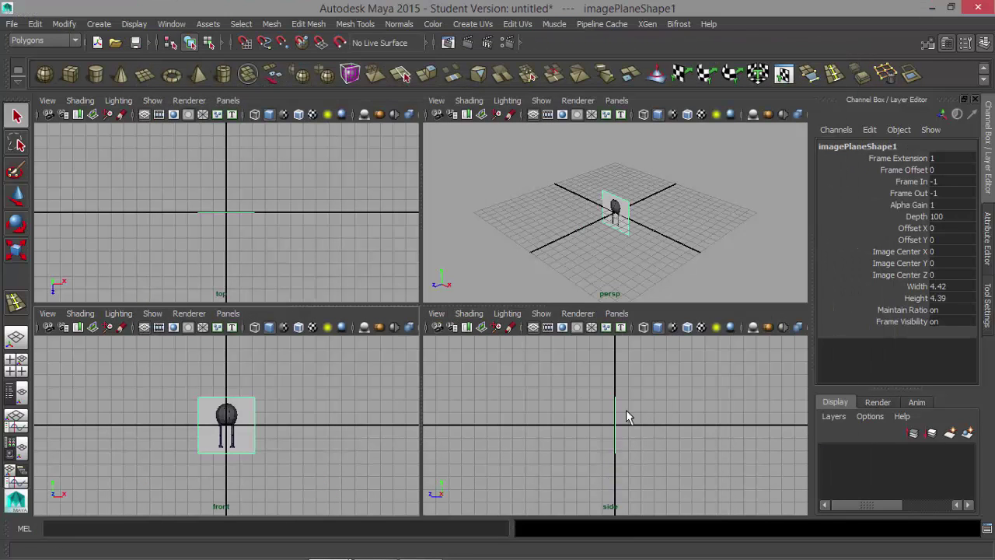
# Step: Import MrMustache_Side.jpg as an image plane in the side view
pyautogui.click(436, 314)
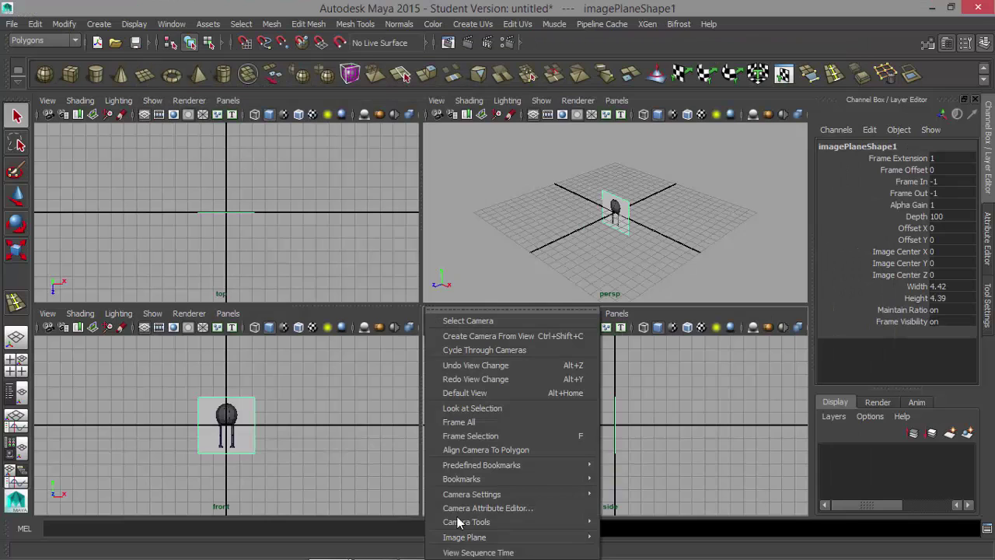
pyautogui.moveTo(473, 539)
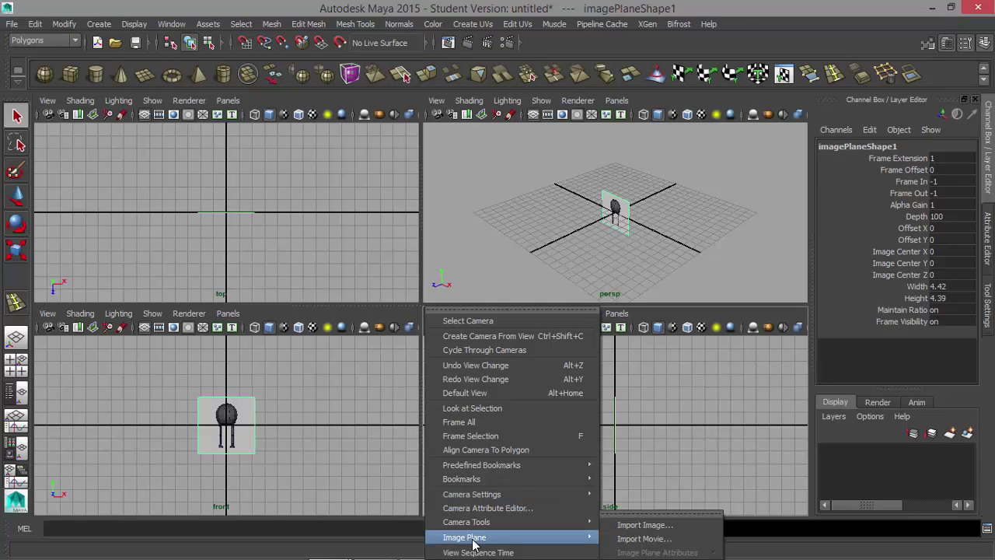
pyautogui.click(689, 529)
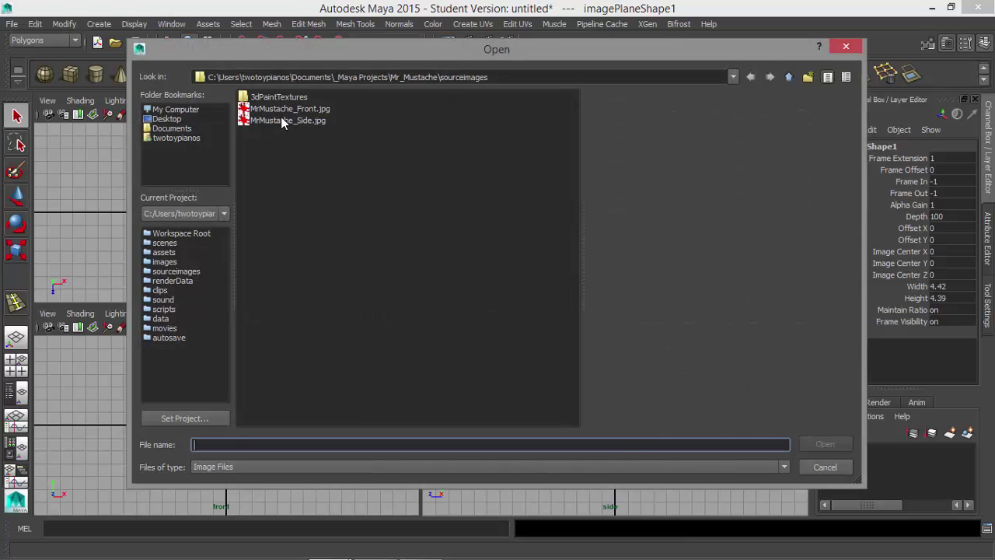
pyautogui.click(283, 122)
pyautogui.click(830, 444)
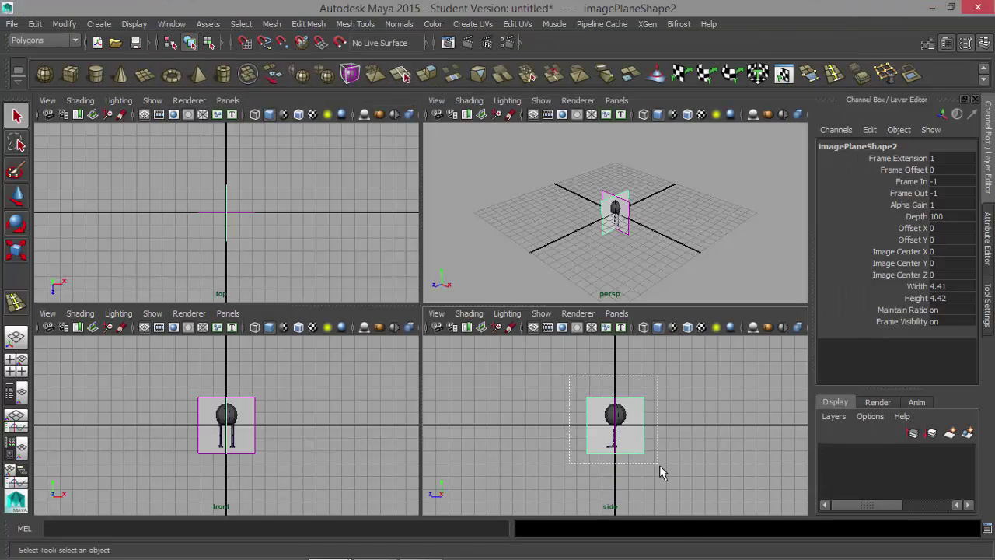
# Step: Select both image planes and raise them to about 1.753 in Y, so the character's feet rest on the grid line
pyautogui.moveTo(659, 465); pyautogui.dragTo(661, 468)
pyautogui.press('w')
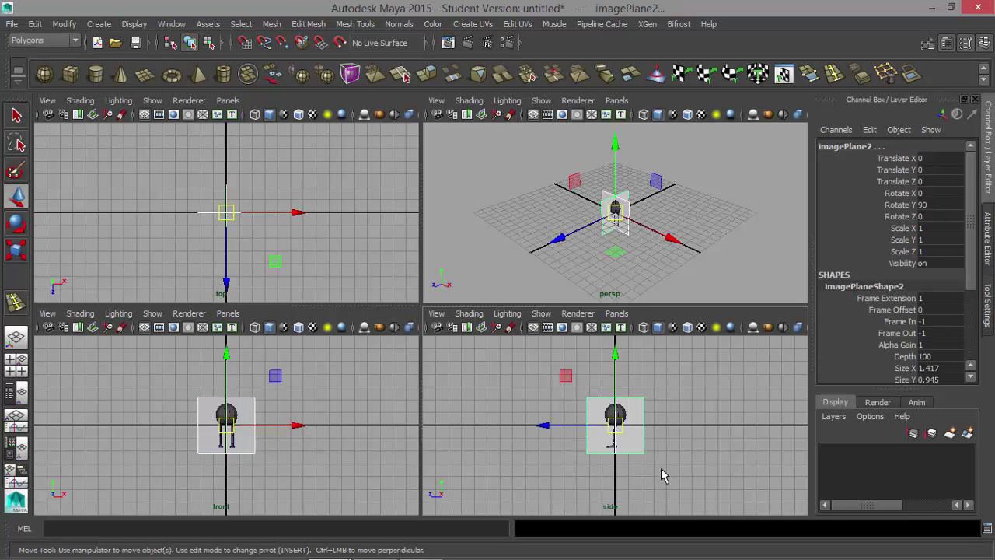
pyautogui.click(615, 356)
pyautogui.moveTo(614, 356); pyautogui.dragTo(614, 327)
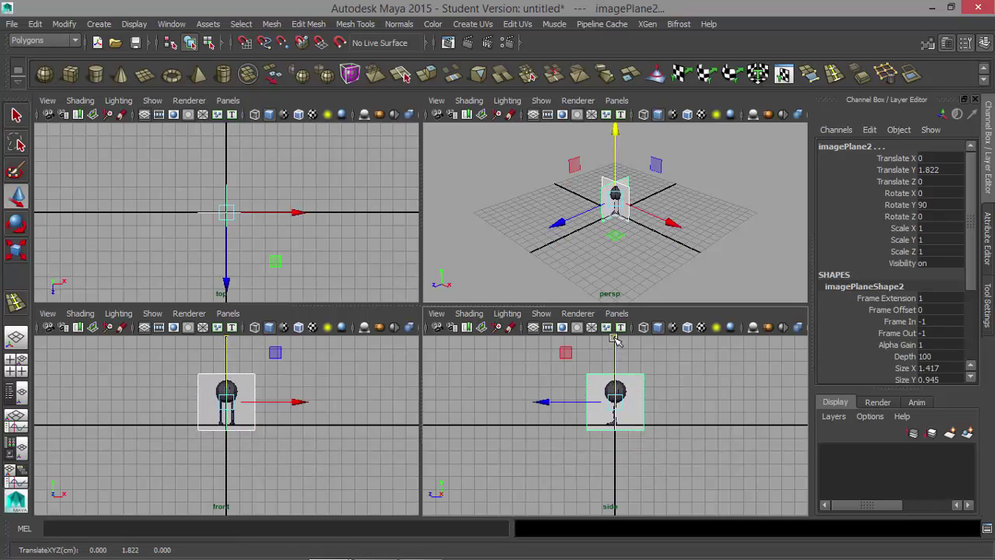
pyautogui.press('space')
pyautogui.keyDown('alt'); pyautogui.moveTo(366, 335); pyautogui.dragTo(700, 360, button='right'); pyautogui.keyUp('alt')
pyautogui.keyDown('alt'); pyautogui.moveTo(413, 360); pyautogui.dragTo(426, 449, button='middle'); pyautogui.keyUp('alt')
pyautogui.moveTo(432, 222); pyautogui.dragTo(438, 227)
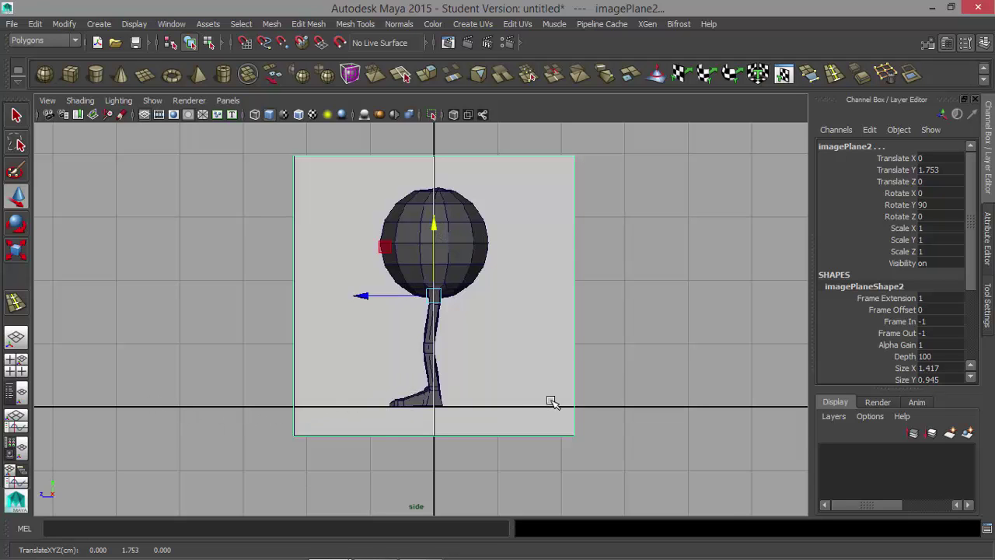
# Step: In the perspective view, move the side image plane alone along X to about -2.171, away from the grid centre
pyautogui.press('space')
pyautogui.keyDown('alt'); pyautogui.moveTo(585, 243); pyautogui.dragTo(530, 269, button='middle'); pyautogui.keyUp('alt')
pyautogui.keyDown('alt'); pyautogui.moveTo(530, 269); pyautogui.dragTo(595, 225, button='right'); pyautogui.keyUp('alt')
pyautogui.press('space')
pyautogui.keyDown('alt'); pyautogui.moveTo(453, 353); pyautogui.dragTo(615, 229, button='middle'); pyautogui.keyUp('alt')
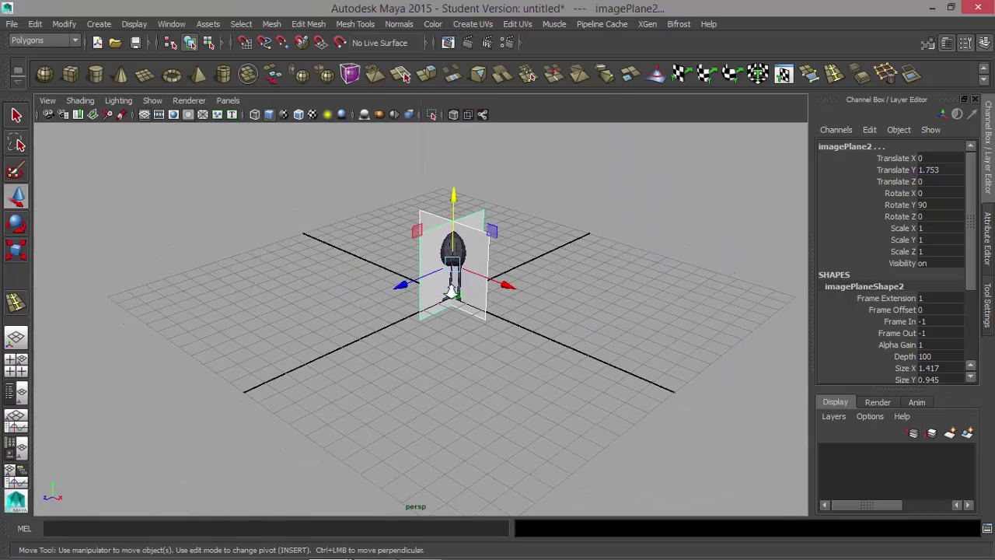
pyautogui.keyDown('alt'); pyautogui.moveTo(451, 292); pyautogui.dragTo(615, 260, button='right'); pyautogui.keyUp('alt')
pyautogui.keyDown('alt'); pyautogui.moveTo(615, 259); pyautogui.dragTo(591, 363, button='middle'); pyautogui.keyUp('alt')
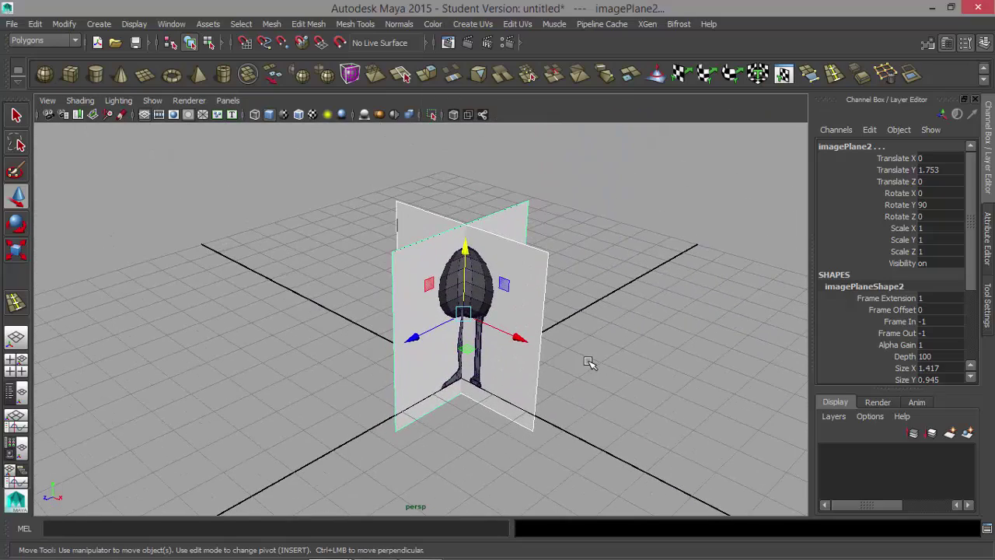
pyautogui.click(421, 275)
pyautogui.keyDown('alt'); pyautogui.moveTo(580, 217); pyautogui.dragTo(532, 229); pyautogui.keyUp('alt')
pyautogui.moveTo(520, 205); pyautogui.dragTo(594, 274)
pyautogui.keyDown('alt'); pyautogui.moveTo(548, 307); pyautogui.dragTo(618, 328); pyautogui.keyUp('alt')
pyautogui.moveTo(533, 325); pyautogui.dragTo(455, 305)
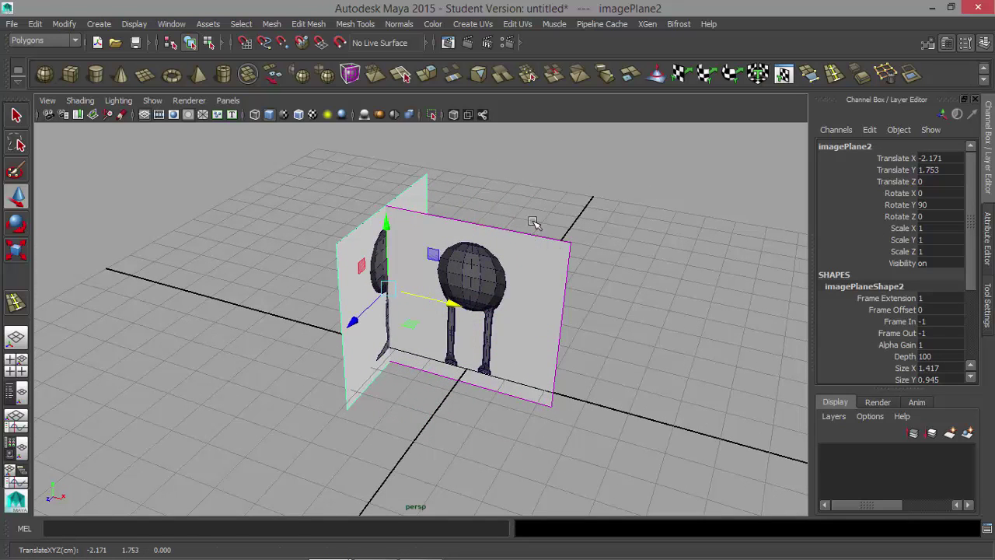
# Step: Move the front image plane back along Z to about -2.247, forming a corner with the side plane
pyautogui.click(566, 312)
pyautogui.moveTo(437, 339); pyautogui.dragTo(488, 299)
pyautogui.keyDown('alt'); pyautogui.moveTo(454, 245); pyautogui.dragTo(347, 269); pyautogui.keyUp('alt')
pyautogui.keyDown('alt'); pyautogui.moveTo(347, 269); pyautogui.dragTo(543, 319, button='right'); pyautogui.keyUp('alt')
pyautogui.keyDown('alt'); pyautogui.moveTo(543, 318); pyautogui.dragTo(538, 332, button='middle'); pyautogui.keyUp('alt')
pyautogui.keyDown('alt'); pyautogui.moveTo(538, 332); pyautogui.dragTo(515, 396); pyautogui.keyUp('alt')
pyautogui.keyDown('alt'); pyautogui.moveTo(506, 295); pyautogui.dragTo(530, 234); pyautogui.keyUp('alt')
pyautogui.scroll(-3, 382, 349)
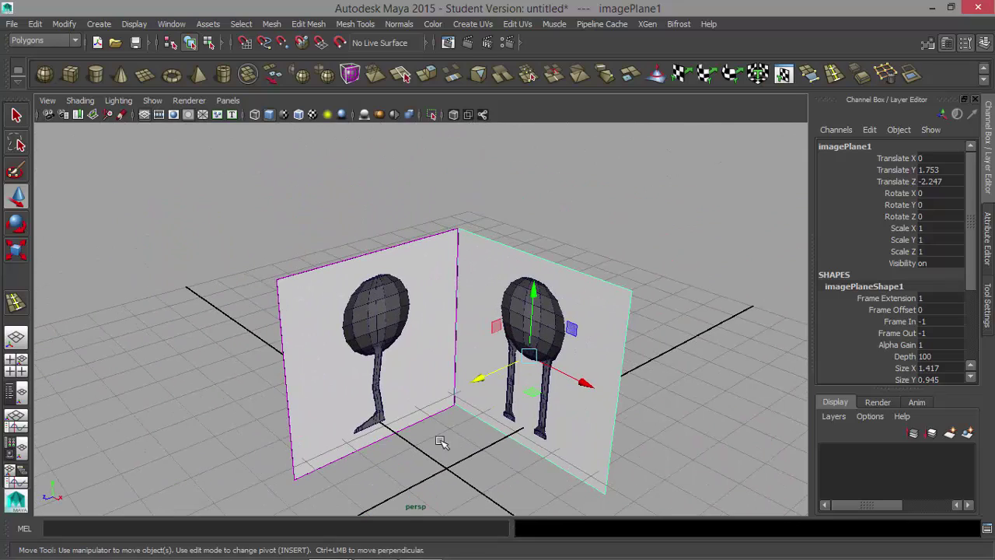
pyautogui.keyDown('alt'); pyautogui.moveTo(504, 367); pyautogui.dragTo(517, 362); pyautogui.keyUp('alt')
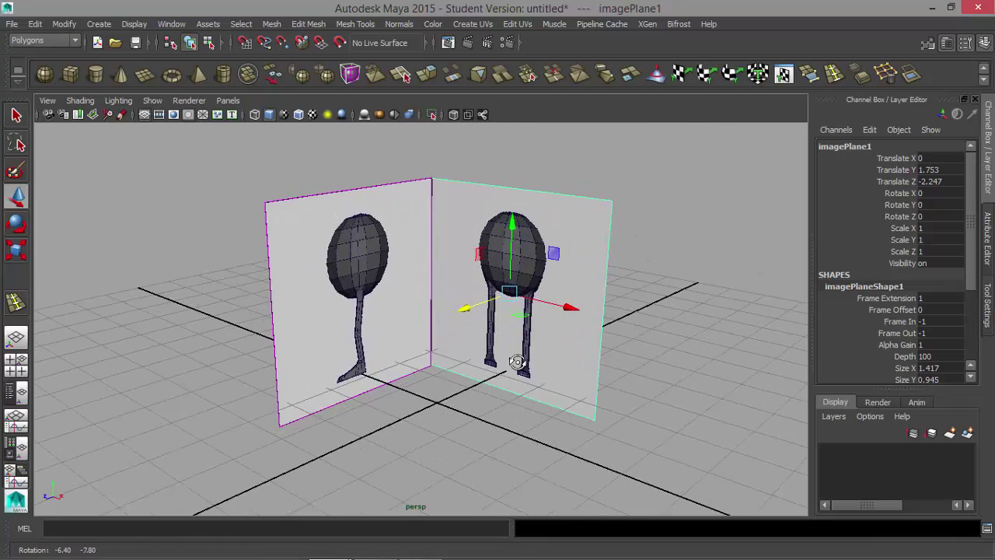
# Step: Group both image planes and scale the group uniformly to about 2.794
pyautogui.click(516, 436)
pyautogui.keyDown('alt'); pyautogui.moveTo(697, 358); pyautogui.dragTo(568, 366, button='right'); pyautogui.keyUp('alt')
pyautogui.press('w')
pyautogui.moveTo(271, 191); pyautogui.dragTo(607, 414)
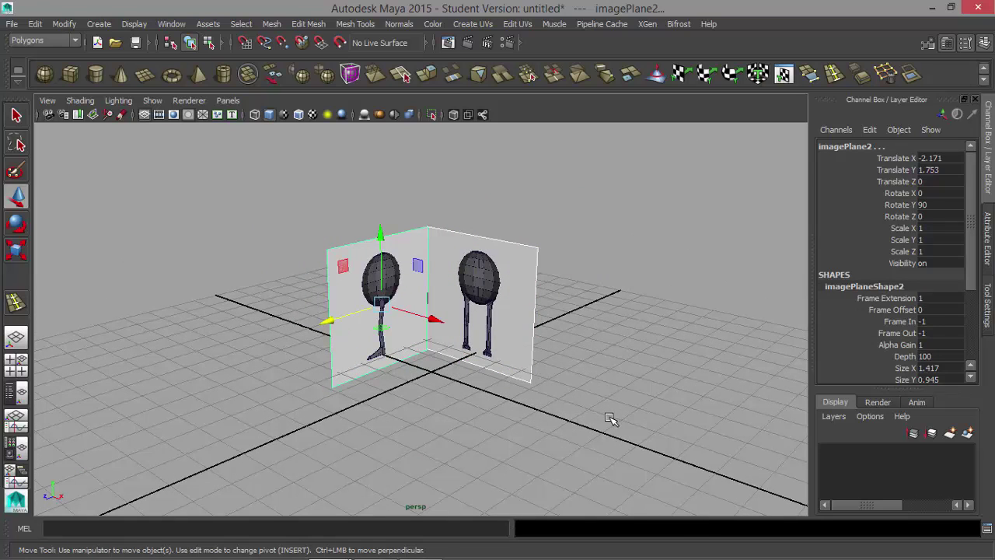
pyautogui.hotkey('ctrl', 'g')
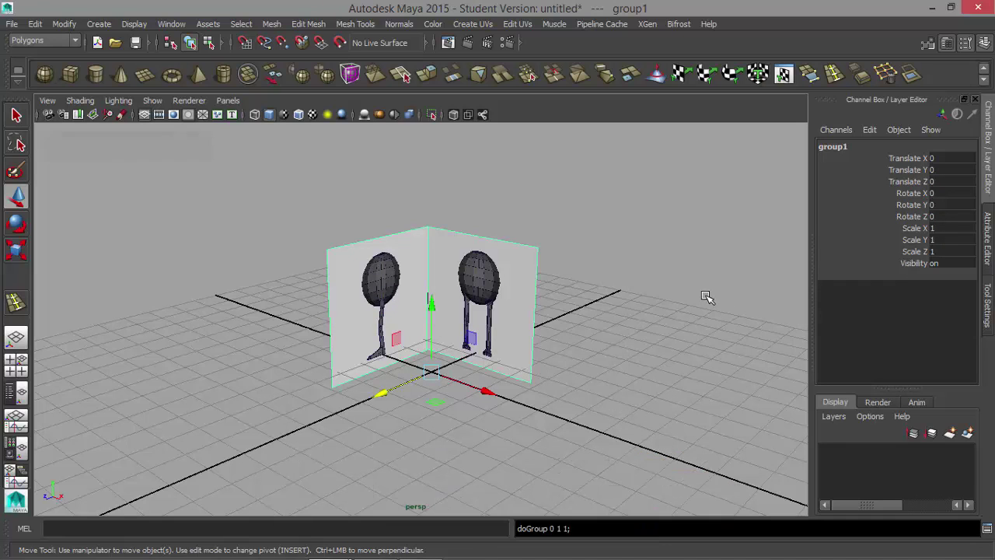
pyautogui.press('r')
pyautogui.moveTo(429, 369); pyautogui.dragTo(719, 371)
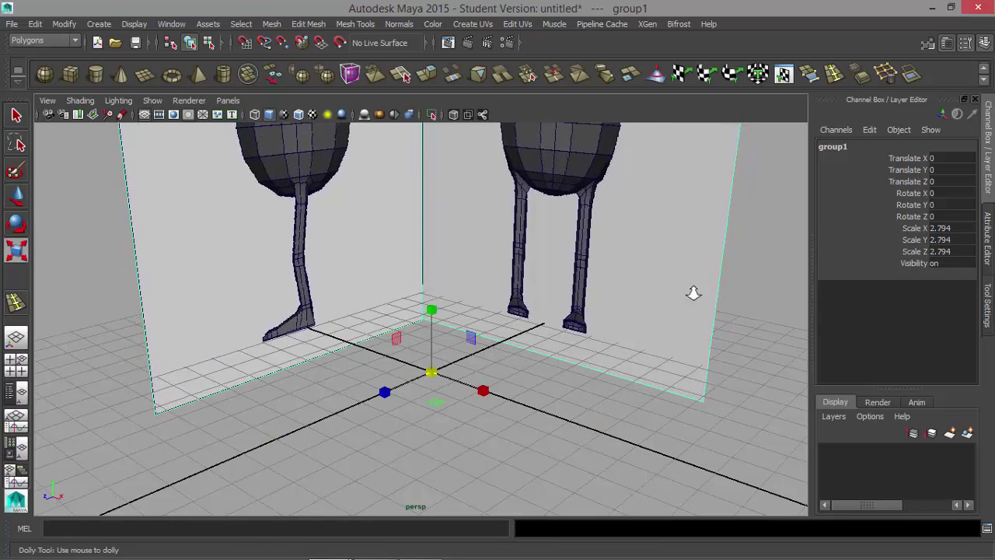
pyautogui.keyDown('alt'); pyautogui.moveTo(693, 293); pyautogui.dragTo(530, 283, button='right'); pyautogui.keyUp('alt')
pyautogui.keyDown('alt'); pyautogui.moveTo(529, 284); pyautogui.dragTo(535, 358, button='middle'); pyautogui.keyUp('alt')
pyautogui.keyDown('alt'); pyautogui.moveTo(535, 358); pyautogui.dragTo(550, 350); pyautogui.keyUp('alt')
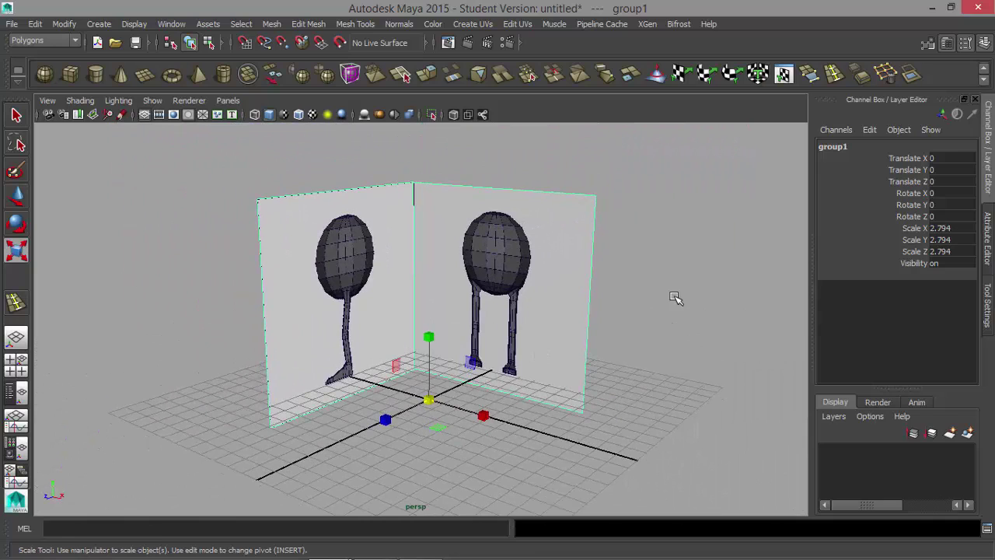
# Step: Rename the image plane group Ref_group
pyautogui.doubleClick(855, 148)
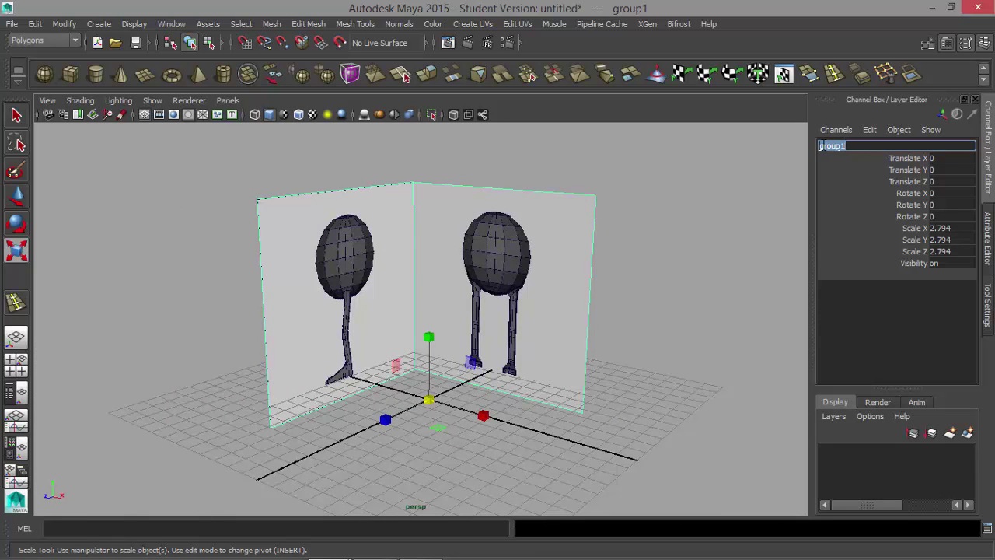
pyautogui.write('Ref_')
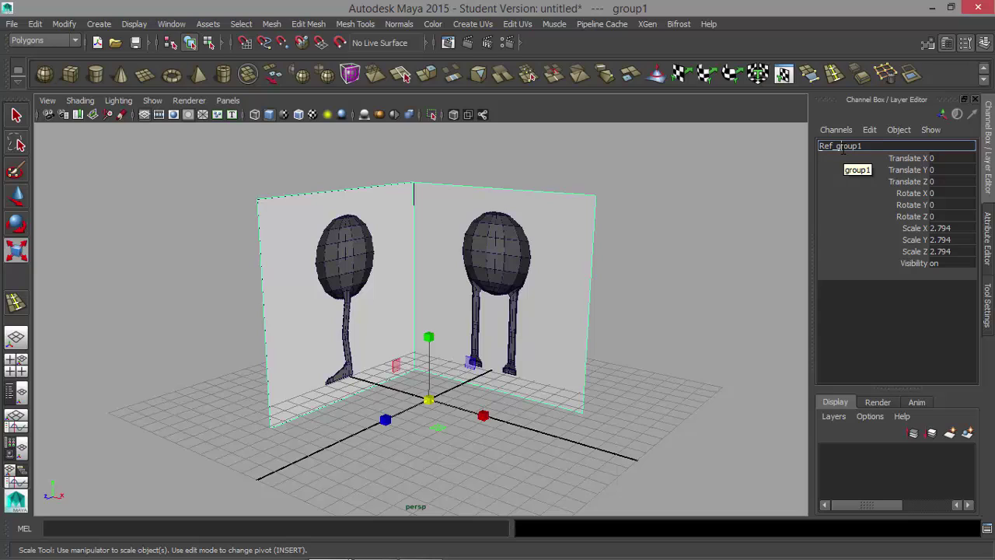
pyautogui.press('BackSpace')
pyautogui.press('Return')
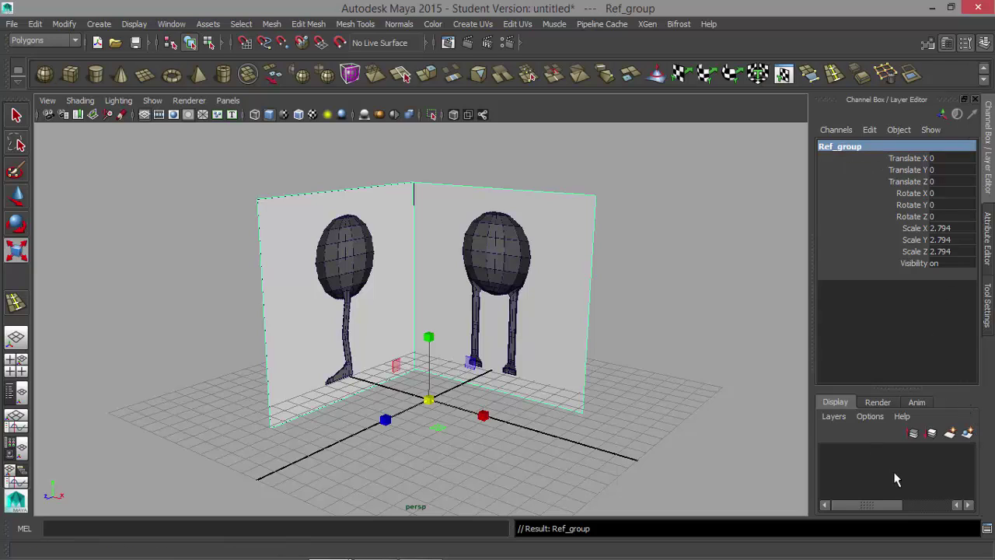
# Step: Enlarge the layer list, create a display layer from the selected group, and name it Ref_Layer
pyautogui.moveTo(895, 386); pyautogui.dragTo(898, 311)
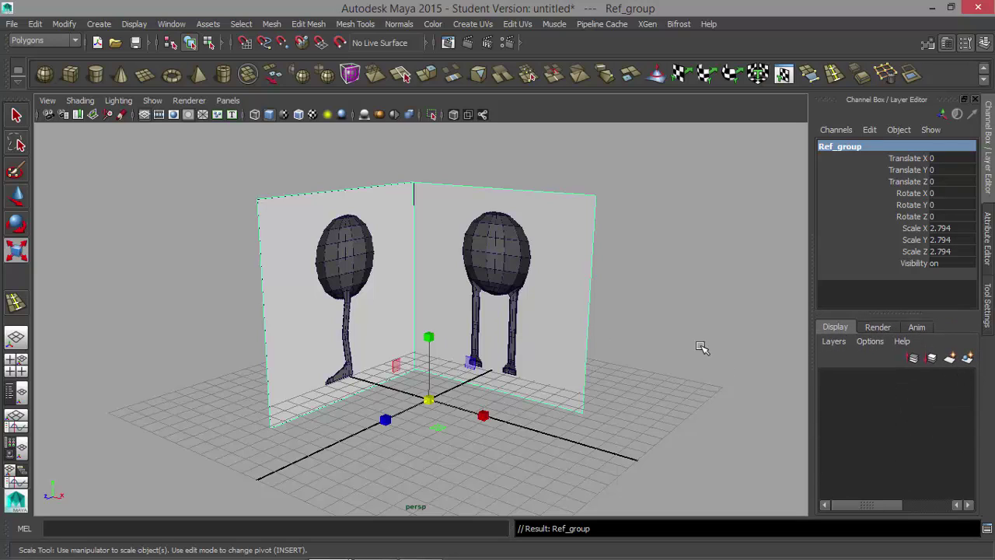
pyautogui.click(968, 358)
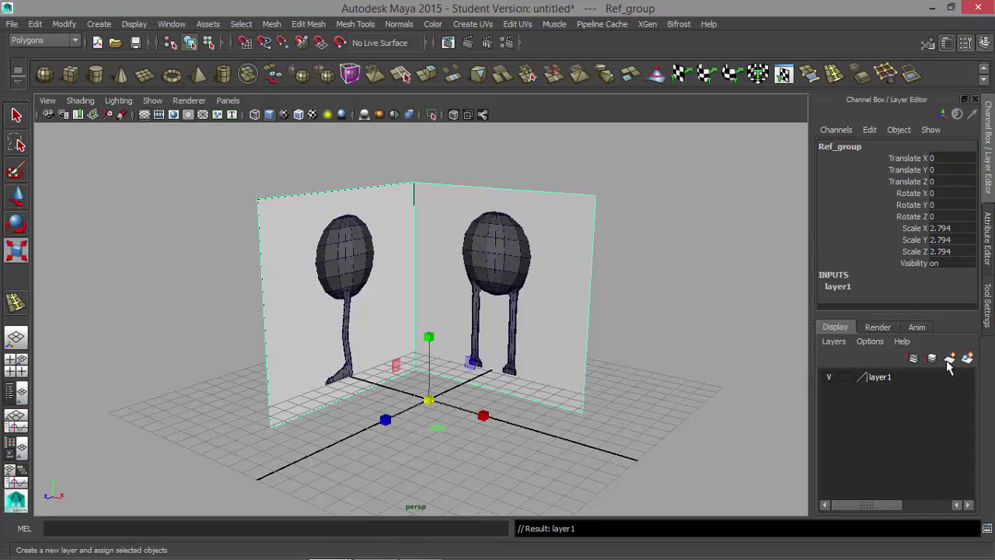
pyautogui.doubleClick(890, 376)
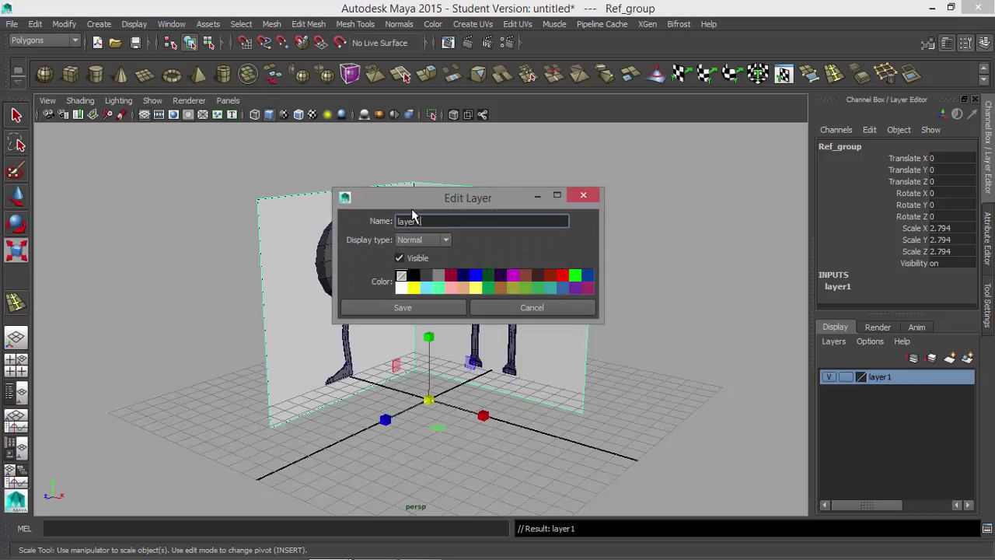
pyautogui.moveTo(429, 220); pyautogui.dragTo(310, 222)
pyautogui.click(389, 310)
# Step: Set Ref_Layer's display type to Reference and test whether the image planes can be selected in the perspective view
pyautogui.click(846, 378)
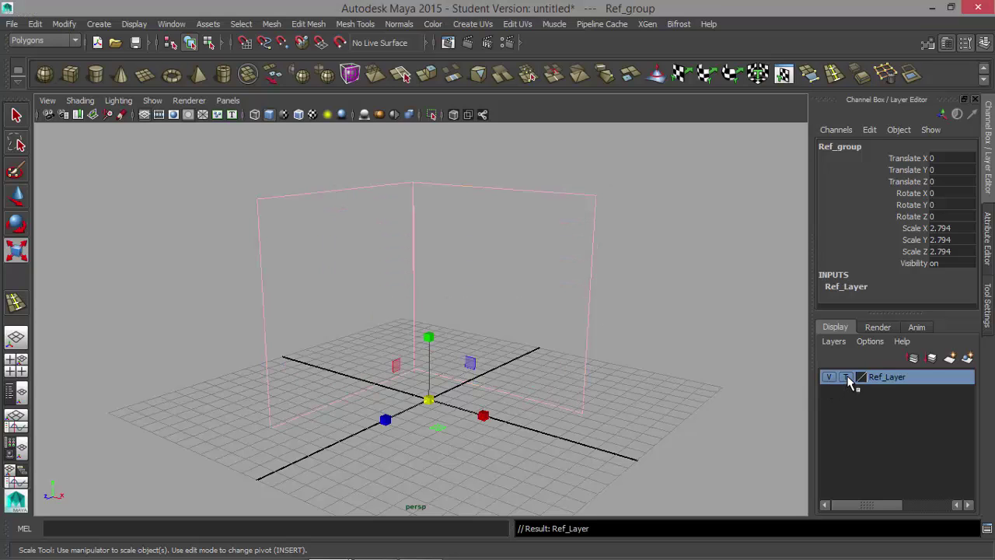
pyautogui.click(846, 377)
pyautogui.moveTo(557, 218); pyautogui.dragTo(633, 253)
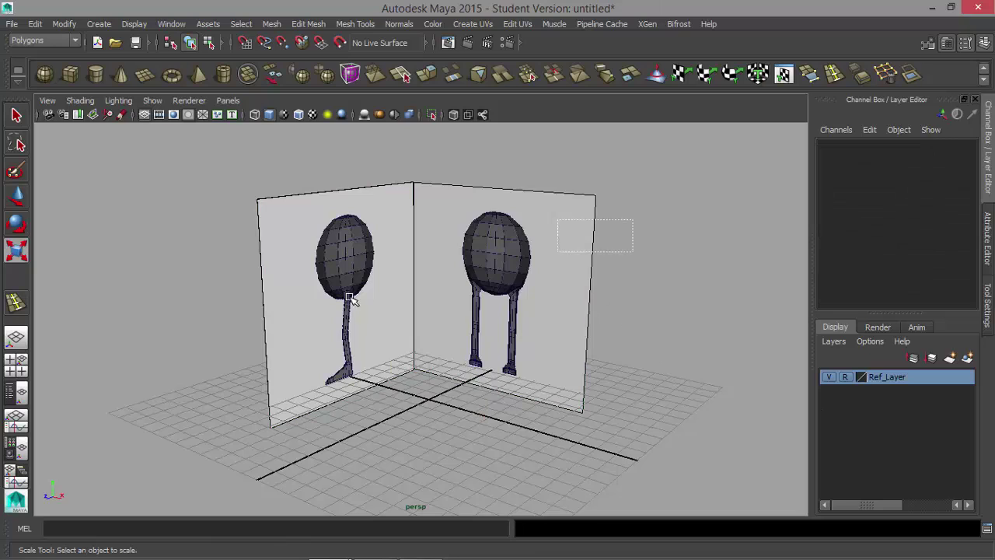
pyautogui.keyDown('alt'); pyautogui.moveTo(399, 265); pyautogui.dragTo(349, 254); pyautogui.keyUp('alt')
pyautogui.press('r')
pyautogui.keyDown('alt'); pyautogui.moveTo(470, 346); pyautogui.dragTo(685, 368); pyautogui.keyUp('alt')
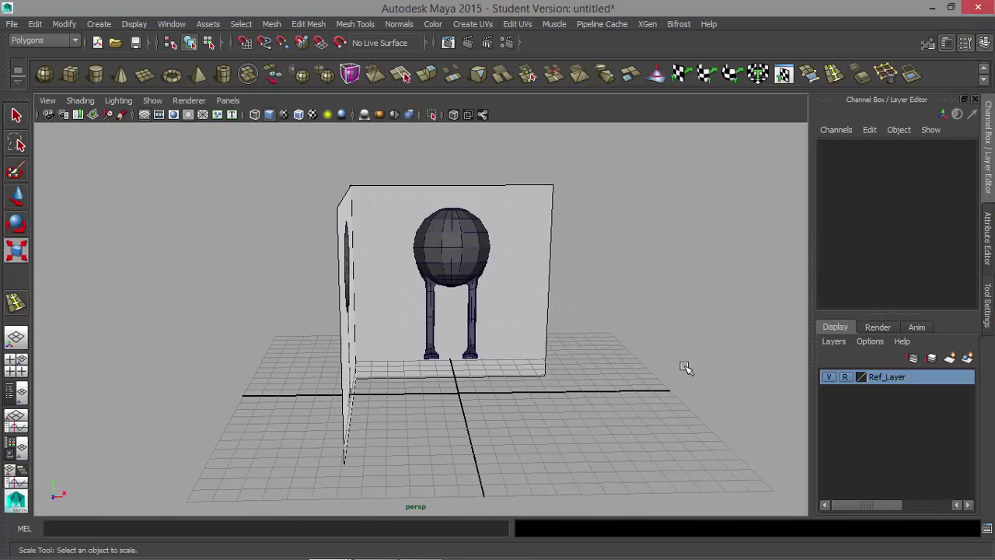
pyautogui.keyDown('alt'); pyautogui.moveTo(482, 379); pyautogui.dragTo(395, 372); pyautogui.keyUp('alt')
# Step: Hide Ref_Layer and show it again
pyautogui.click(830, 377)
pyautogui.click(830, 376)
pyautogui.keyDown('alt'); pyautogui.moveTo(586, 372); pyautogui.dragTo(353, 359); pyautogui.keyUp('alt')
pyautogui.keyDown('alt'); pyautogui.moveTo(354, 358); pyautogui.dragTo(511, 369, button='right'); pyautogui.keyUp('alt')
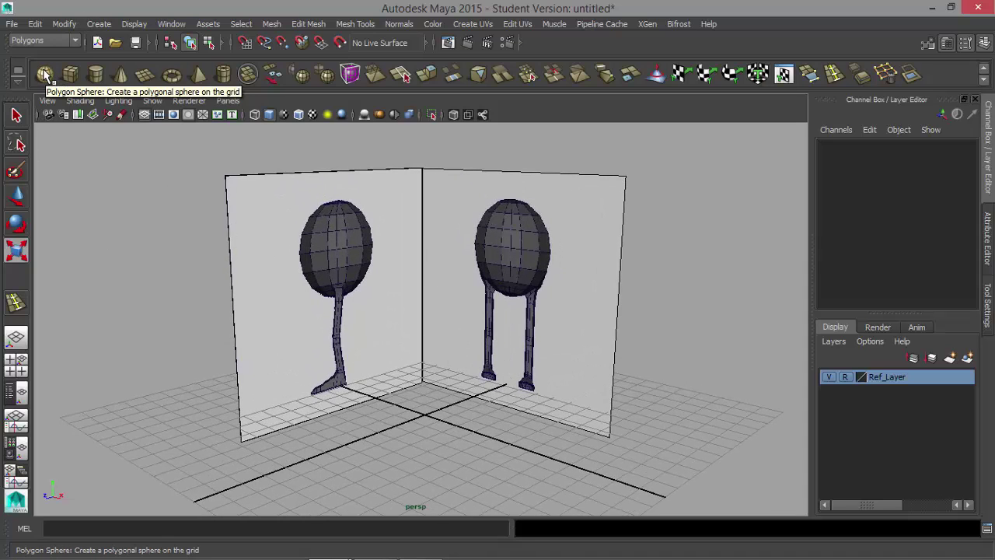
# Step: Activate the polygon sphere tool and turn off Interactive Creation for polygon primitives
pyautogui.click(45, 75)
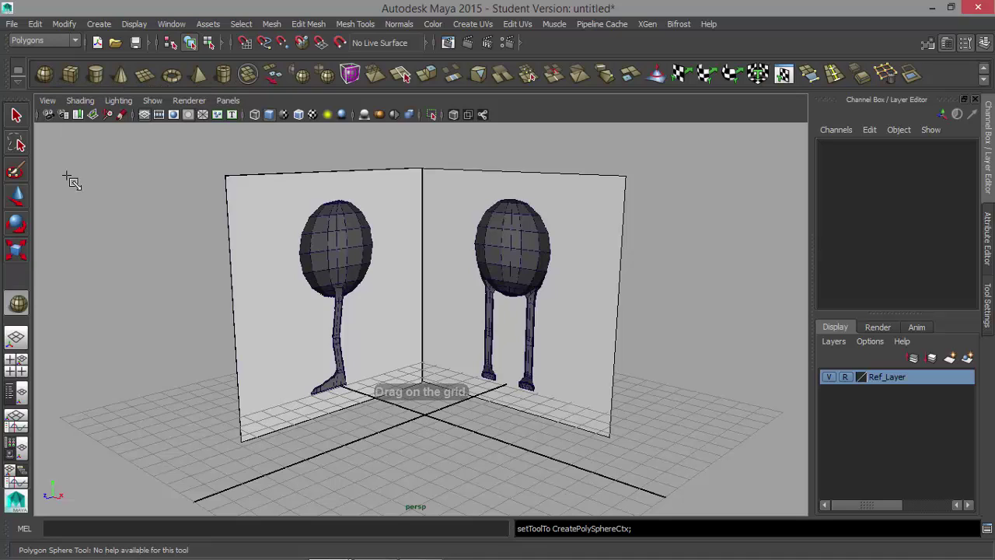
pyautogui.click(97, 25)
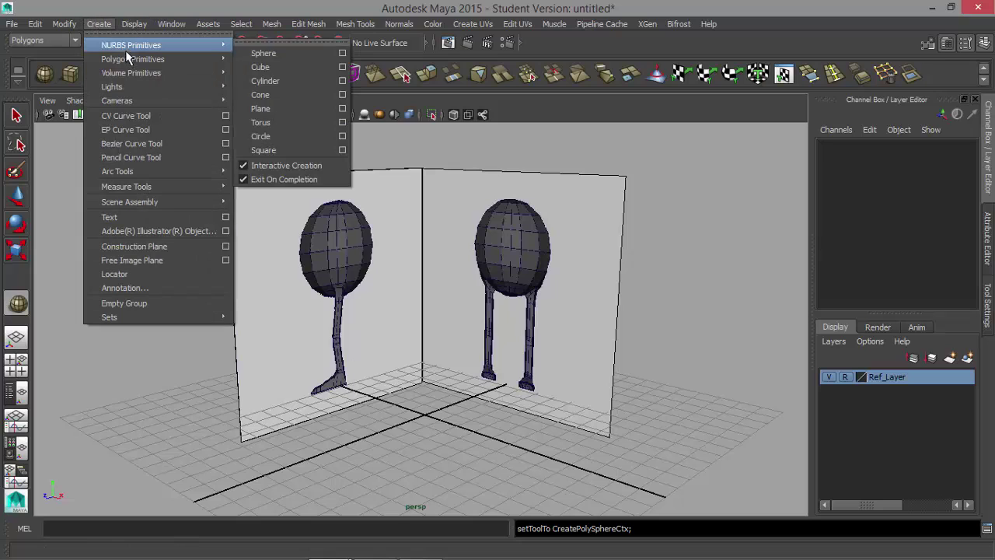
pyautogui.moveTo(136, 61)
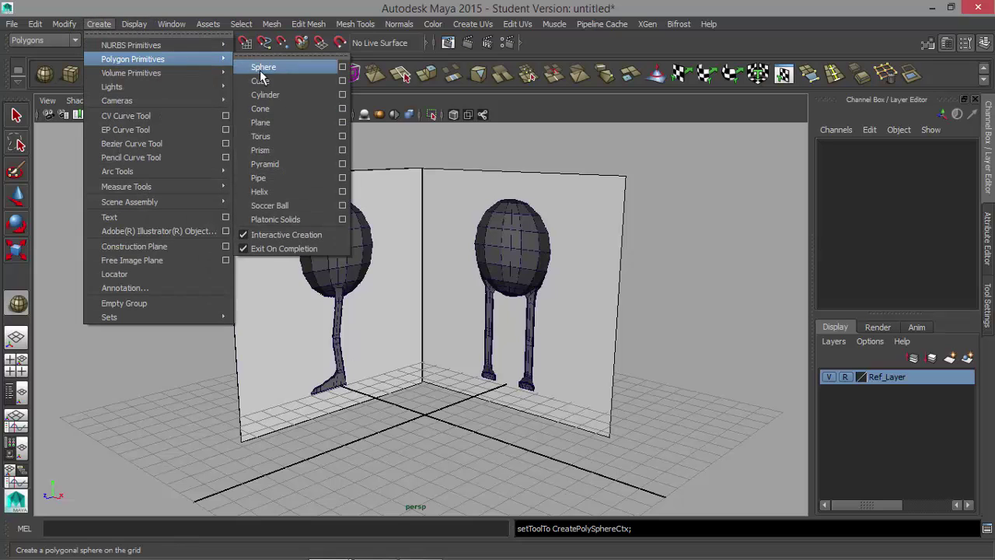
pyautogui.click(301, 234)
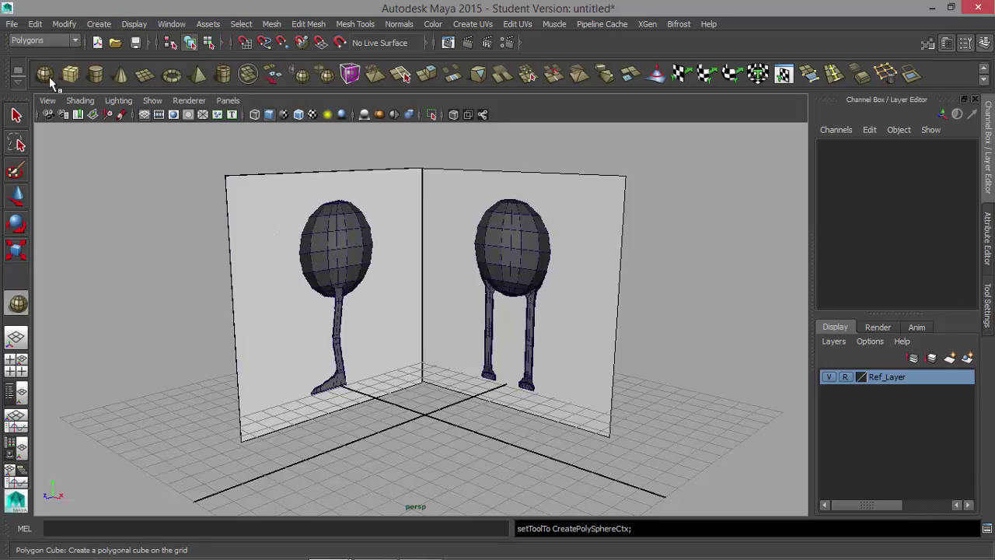
# Step: Create a polygon sphere at the grid origin and raise it to about 7.28 on the Y axis
pyautogui.click(44, 74)
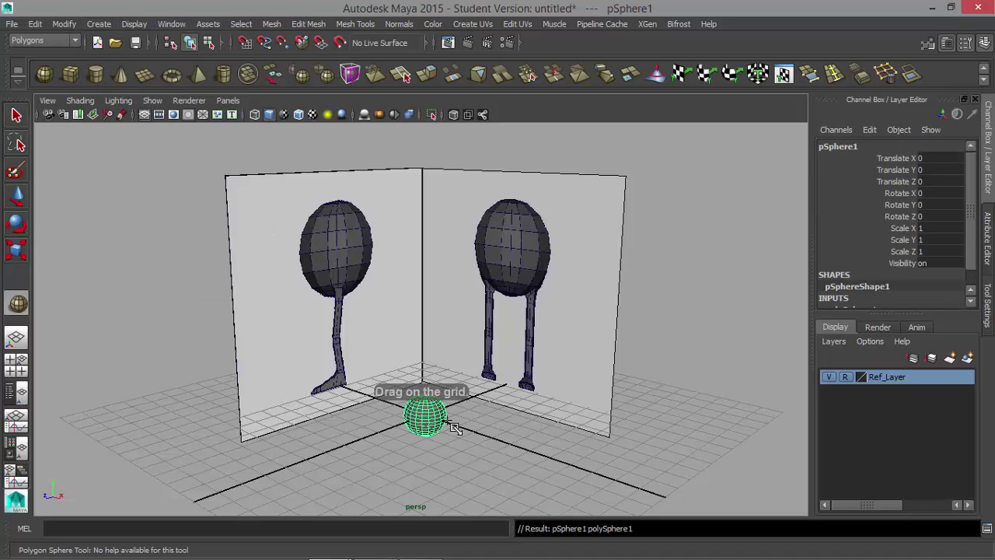
pyautogui.press('w')
pyautogui.moveTo(427, 369); pyautogui.dragTo(430, 187)
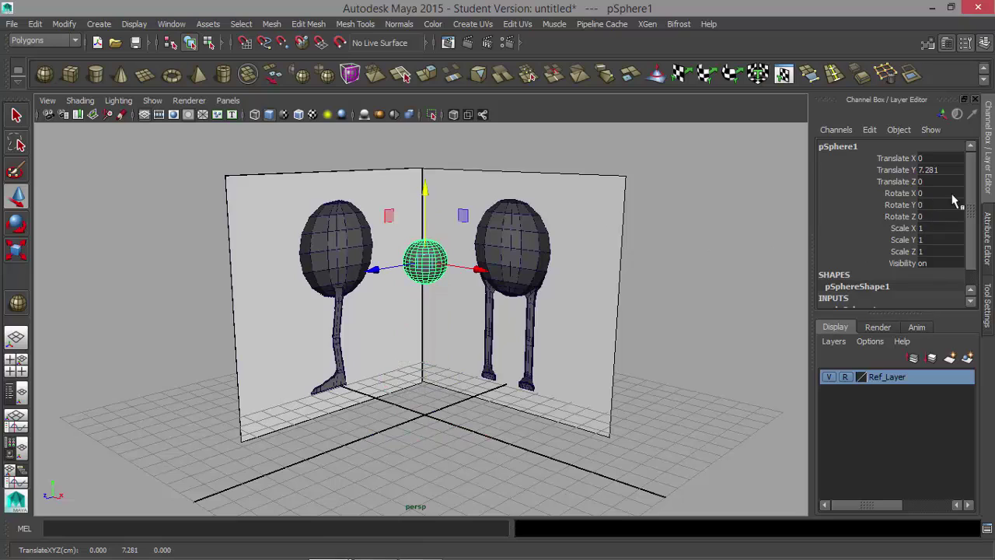
# Step: Set the sphere's axis subdivisions to 12 and its height subdivisions to 8
pyautogui.scroll(-1, 970, 187)
pyautogui.click(851, 293)
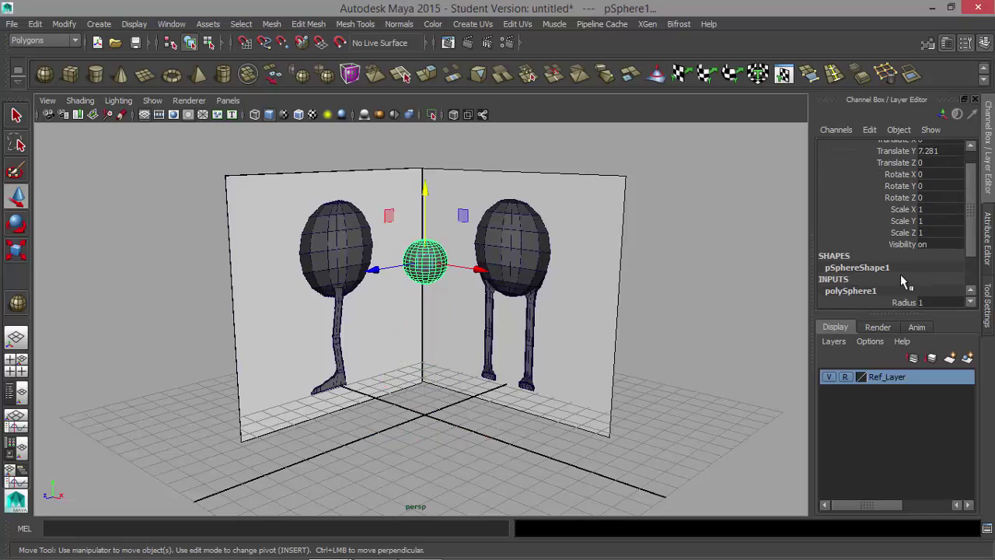
pyautogui.scroll(-3, 972, 267)
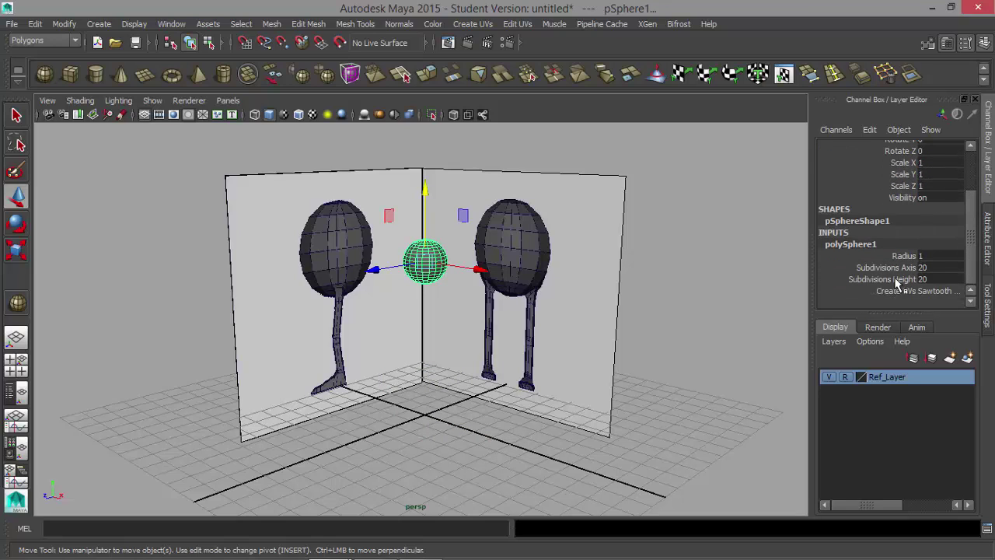
pyautogui.doubleClick(933, 269)
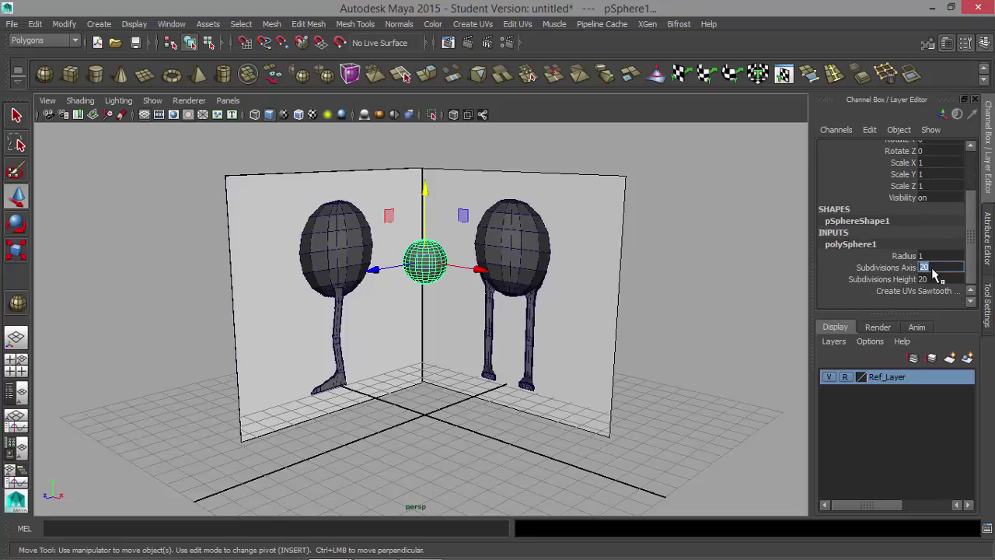
pyautogui.doubleClick(937, 280)
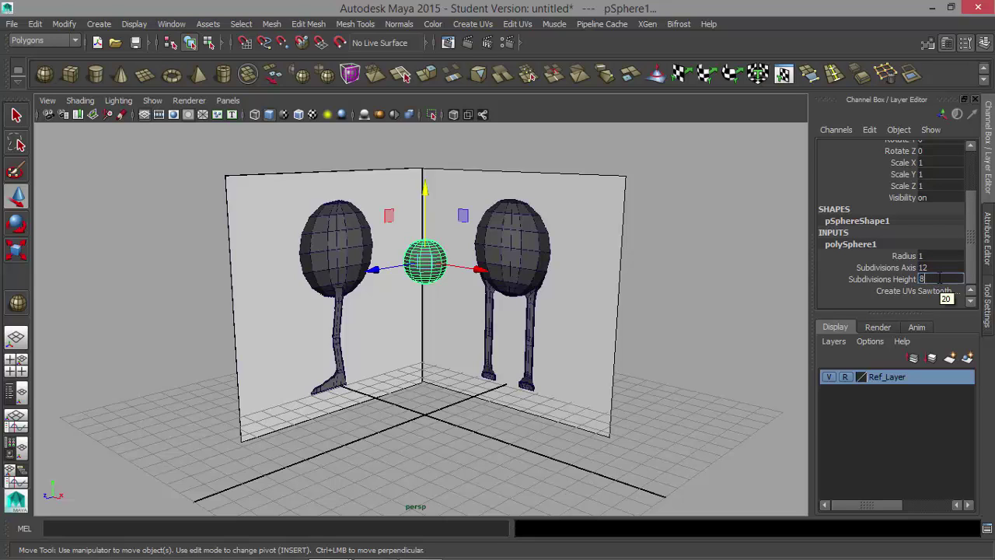
pyautogui.write('8')
pyautogui.press('Return')
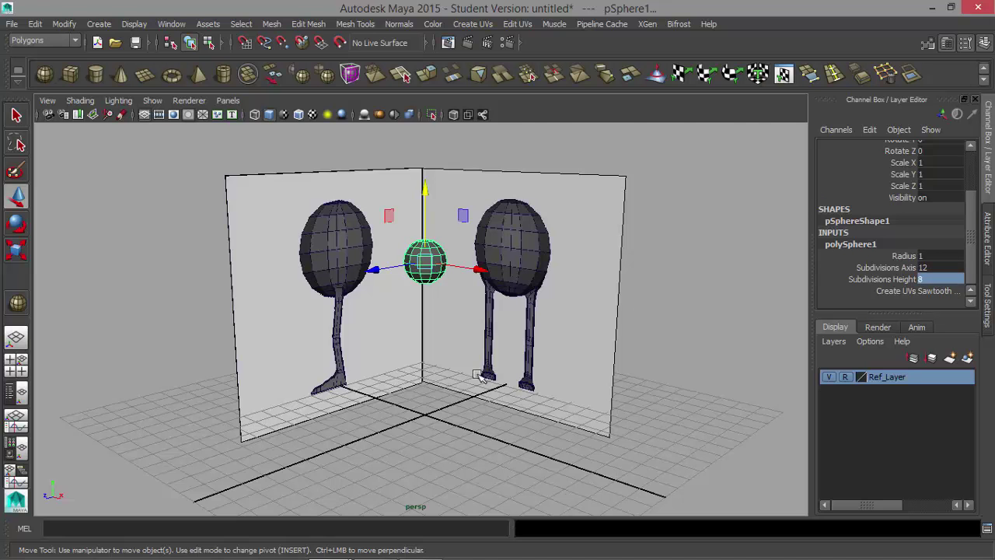
# Step: Scale the sphere uniformly to about 2.48 in the front view to match the width of the reference body
pyautogui.press('space')
pyautogui.press('space')
pyautogui.press('a')
pyautogui.keyDown('alt'); pyautogui.moveTo(560, 300); pyautogui.dragTo(676, 311, button='right'); pyautogui.keyUp('alt')
pyautogui.keyDown('alt'); pyautogui.moveTo(583, 327); pyautogui.dragTo(599, 402, button='middle'); pyautogui.keyUp('alt')
pyautogui.press('r')
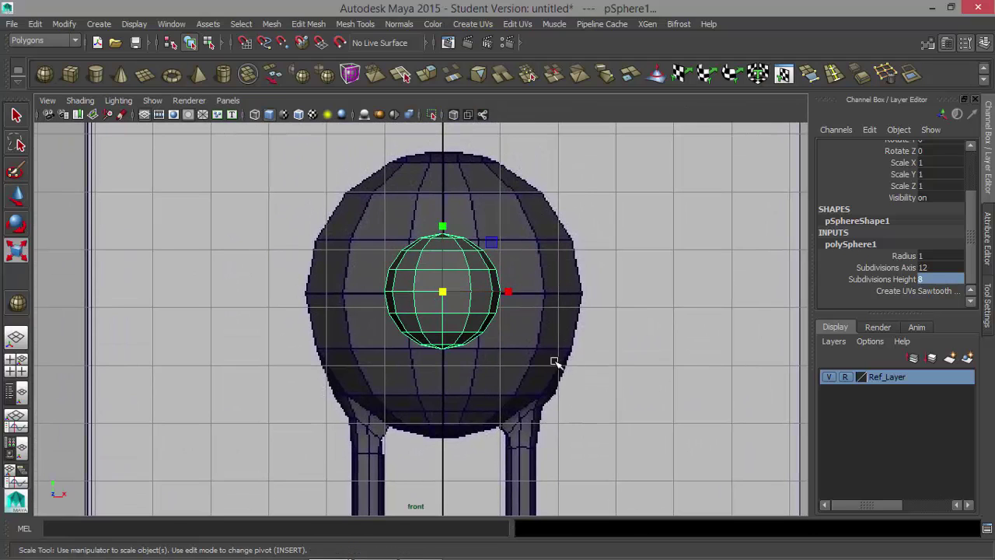
pyautogui.moveTo(441, 292); pyautogui.dragTo(593, 307)
# Step: Inspect the sphere in the perspective view and set its Y rotation to 15 degrees
pyautogui.press('space')
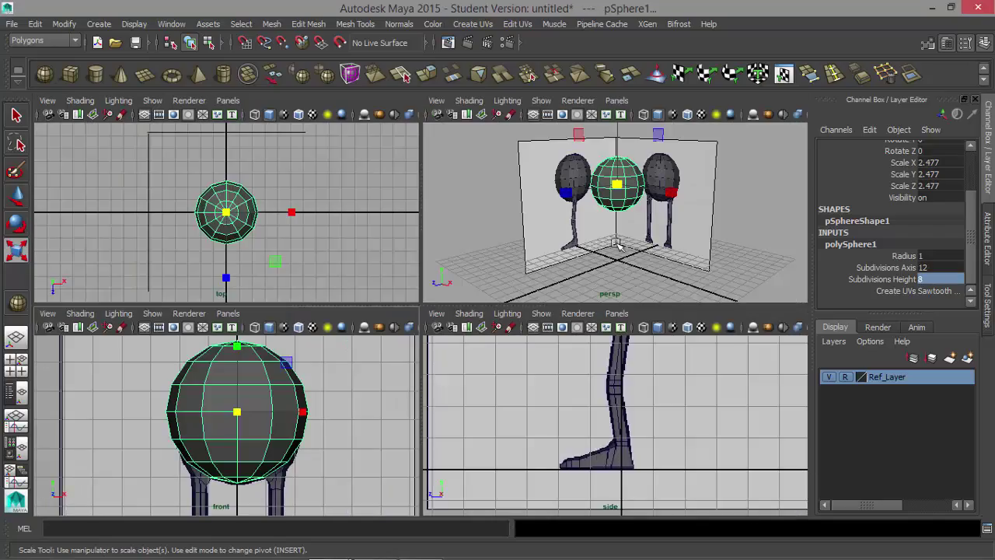
pyautogui.press('space')
pyautogui.keyDown('alt'); pyautogui.moveTo(428, 355); pyautogui.dragTo(372, 215); pyautogui.keyUp('alt')
pyautogui.keyDown('alt'); pyautogui.moveTo(381, 214); pyautogui.dragTo(582, 197, button='right'); pyautogui.keyUp('alt')
pyautogui.keyDown('alt'); pyautogui.moveTo(500, 219); pyautogui.dragTo(511, 363, button='middle'); pyautogui.keyUp('alt')
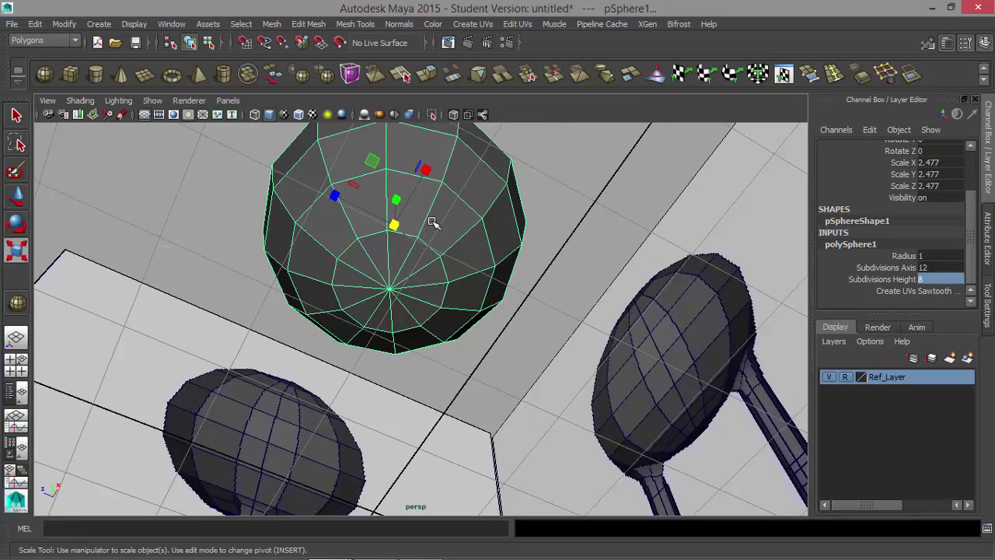
pyautogui.keyDown('alt'); pyautogui.moveTo(501, 195); pyautogui.dragTo(454, 211); pyautogui.keyUp('alt')
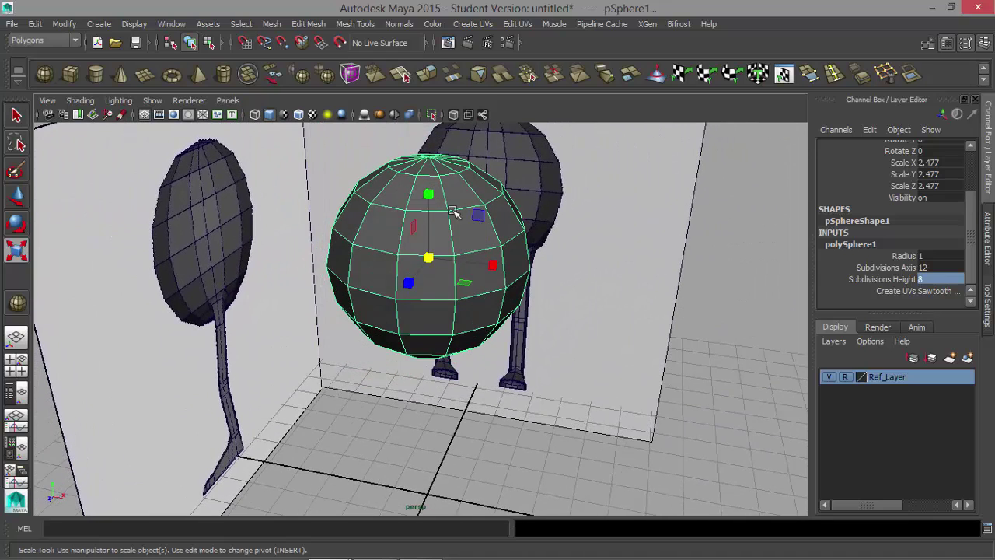
pyautogui.scroll(3, 969, 163)
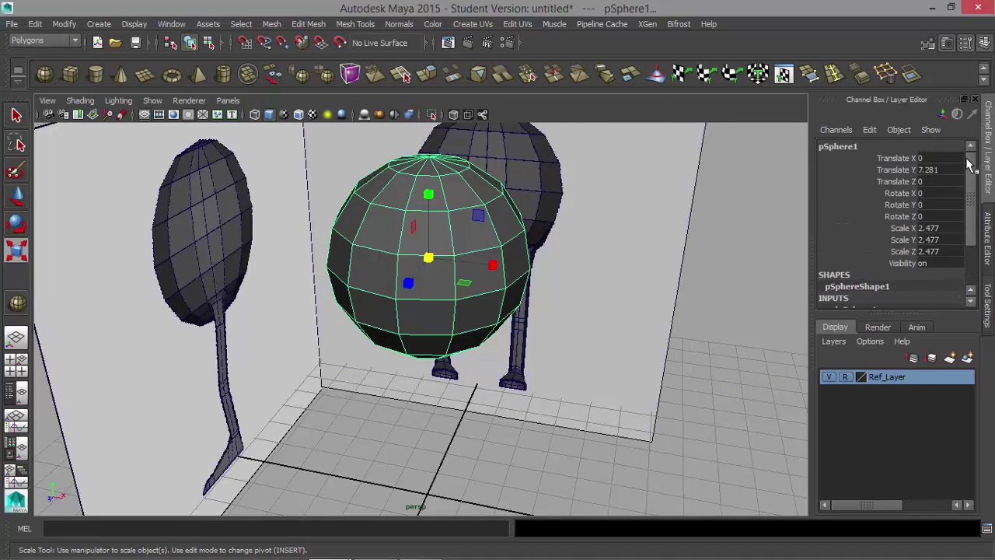
pyautogui.click(902, 206)
pyautogui.click(938, 207)
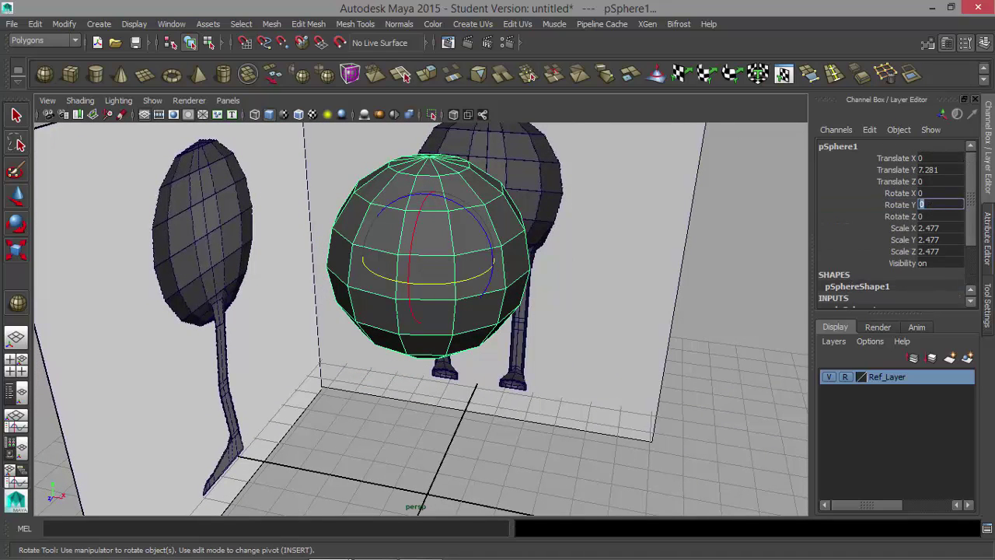
pyautogui.press('Return')
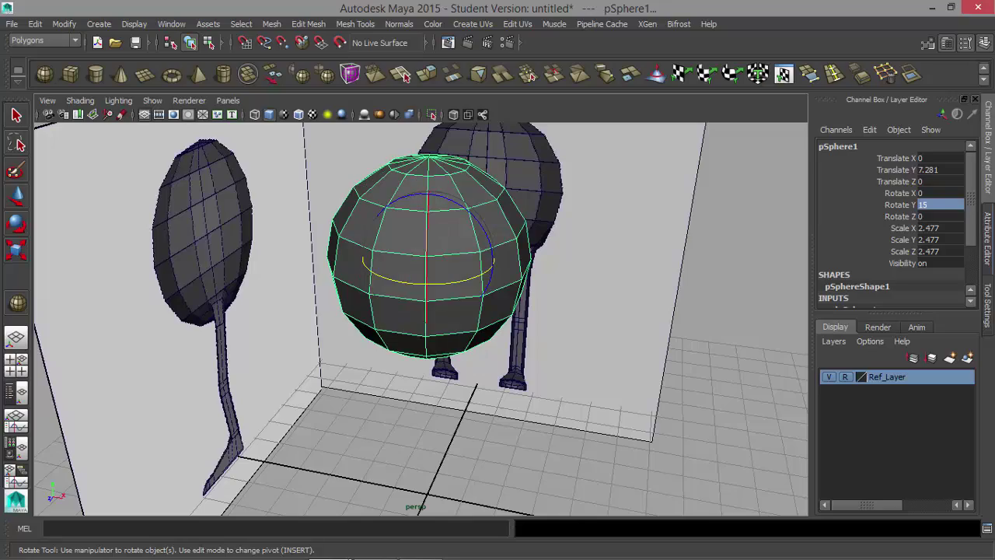
# Step: Switch the sphere to face mode and select the lower face above the reference leg in the side view
pyautogui.click(641, 303)
pyautogui.press('r')
pyautogui.keyDown('alt'); pyautogui.moveTo(639, 303); pyautogui.dragTo(441, 314); pyautogui.keyUp('alt')
pyautogui.press('space')
pyautogui.press('space')
pyautogui.keyDown('alt'); pyautogui.moveTo(512, 288); pyautogui.dragTo(505, 546, button='middle'); pyautogui.keyUp('alt')
pyautogui.rightClick(428, 326)
pyautogui.moveTo(430, 326); pyautogui.dragTo(429, 249, button='right')
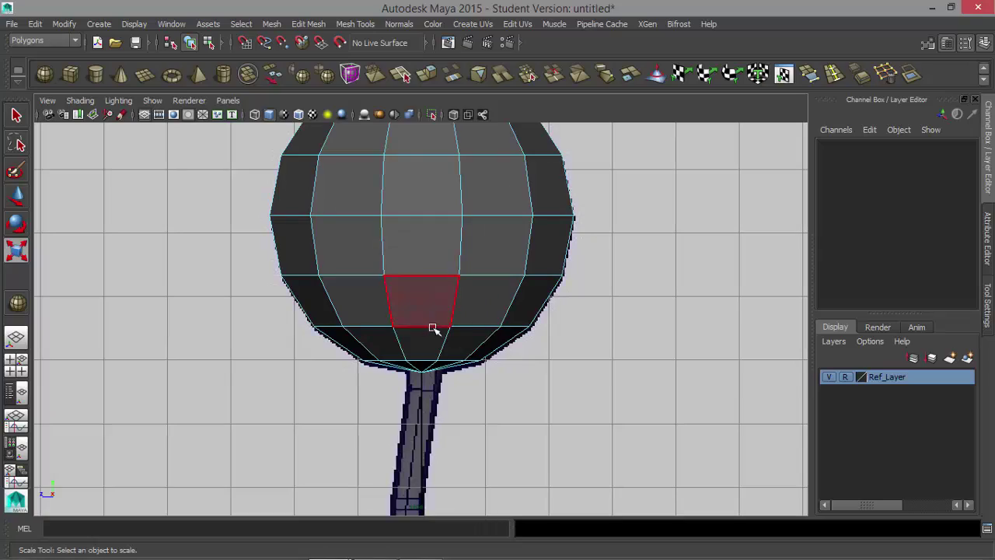
pyautogui.click(435, 329)
# Step: Extrude the selected lower face and move the new face straight down to start the leg
pyautogui.press('space')
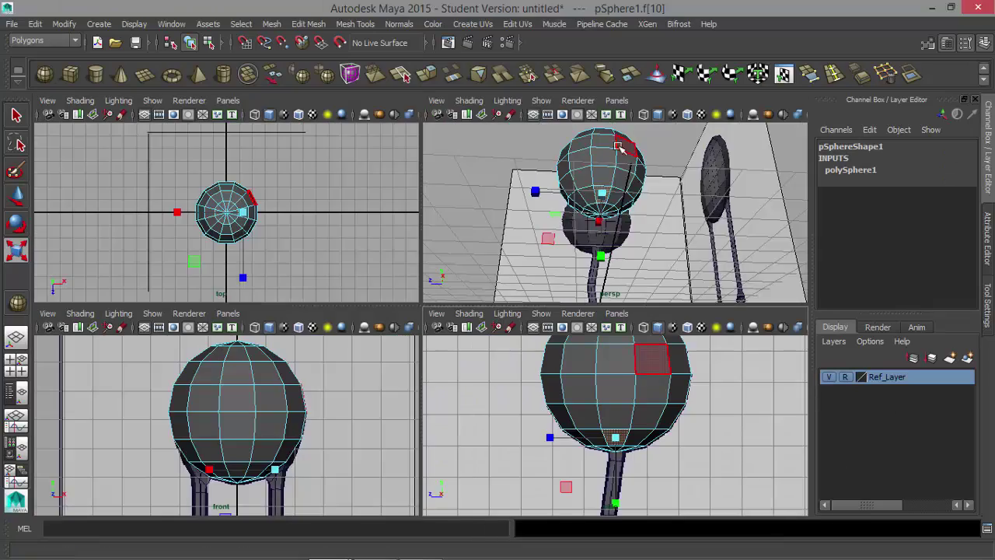
pyautogui.press('space')
pyautogui.keyDown('alt'); pyautogui.moveTo(407, 349); pyautogui.dragTo(460, 378); pyautogui.keyUp('alt')
pyautogui.keyDown('alt'); pyautogui.moveTo(461, 376); pyautogui.dragTo(580, 362, button='right'); pyautogui.keyUp('alt')
pyautogui.moveTo(580, 362)
pyautogui.keyDown('alt'); pyautogui.mouseDown()
pyautogui.moveTo(593, 318)
pyautogui.moveTo(577, 355)
pyautogui.mouseUp(); pyautogui.keyUp('alt')
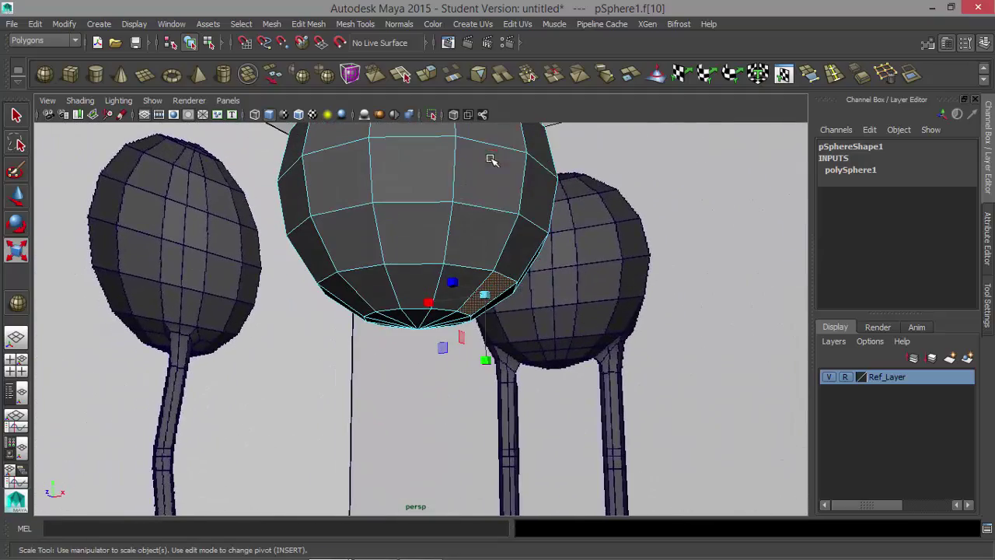
pyautogui.click(429, 72)
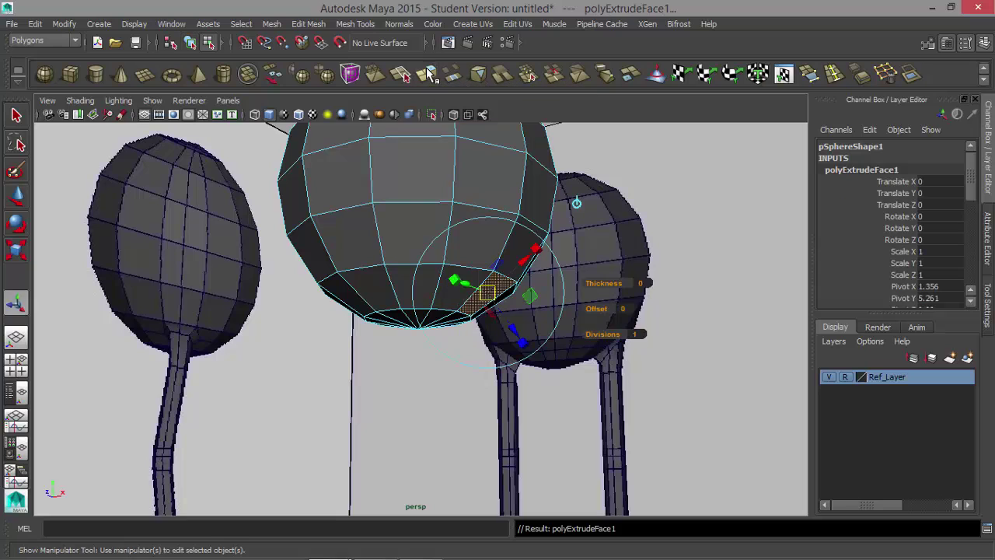
pyautogui.press('w')
pyautogui.moveTo(488, 227); pyautogui.dragTo(495, 289)
# Step: Flatten the extruded face vertically so it lies level, and raise it slightly toward the body
pyautogui.press('r')
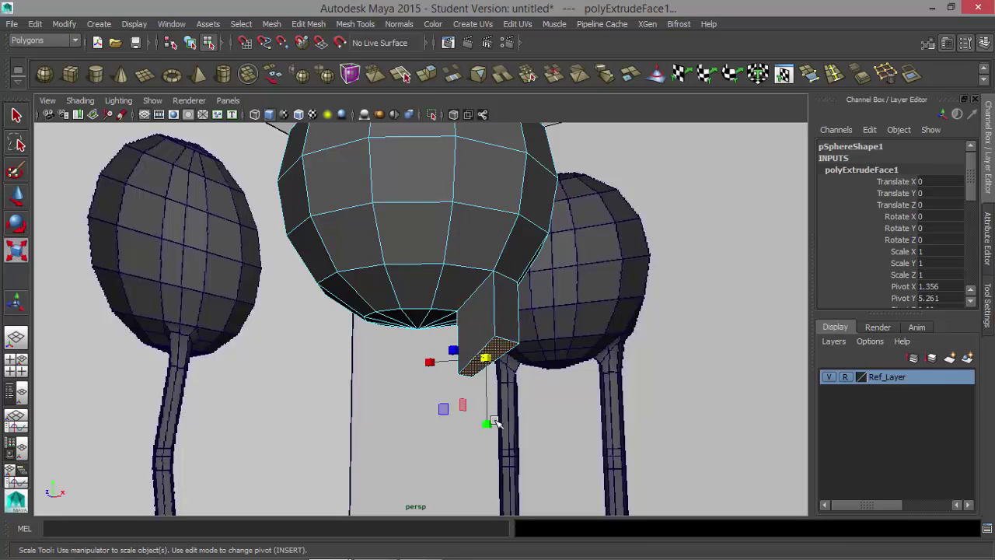
pyautogui.moveTo(487, 429); pyautogui.dragTo(491, 374)
pyautogui.press('w')
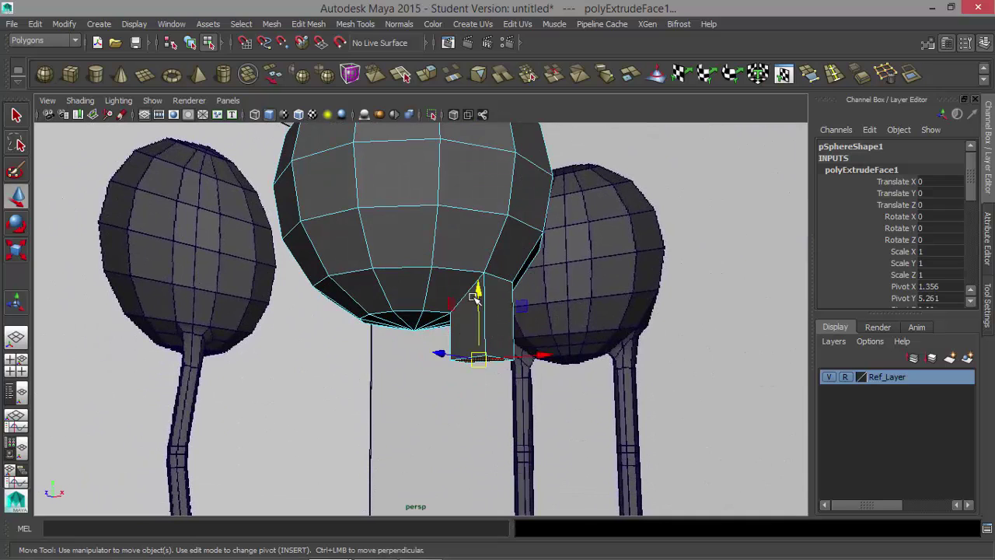
pyautogui.moveTo(478, 289); pyautogui.dragTo(481, 266)
# Step: Select the outer edge of the leg stub's bottom face and scale it shorter along Z
pyautogui.press('f')
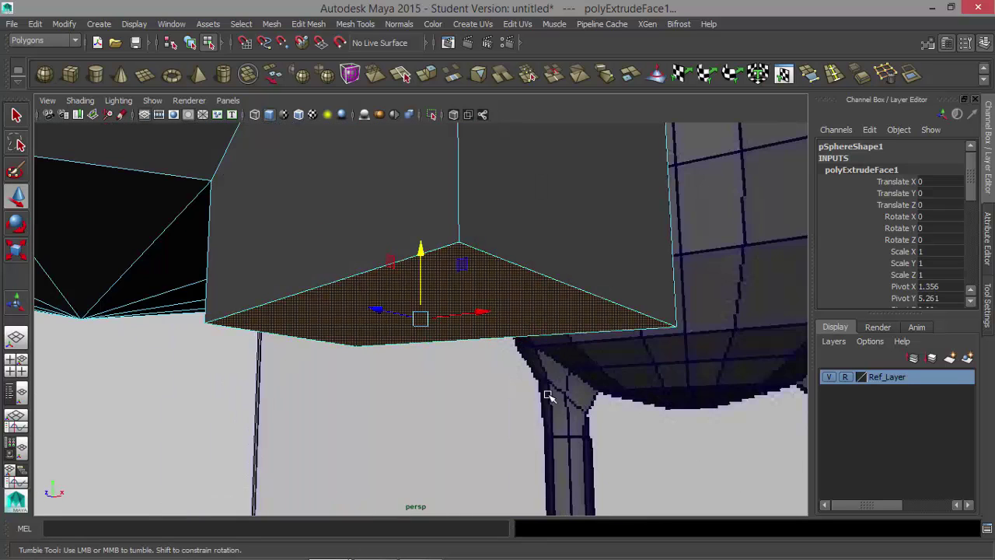
pyautogui.keyDown('alt'); pyautogui.moveTo(552, 396); pyautogui.dragTo(593, 298); pyautogui.keyUp('alt')
pyautogui.keyDown('alt'); pyautogui.moveTo(593, 298); pyautogui.dragTo(304, 281, button='right'); pyautogui.keyUp('alt')
pyautogui.keyDown('alt'); pyautogui.moveTo(303, 283); pyautogui.dragTo(486, 337); pyautogui.keyUp('alt')
pyautogui.moveTo(484, 254); pyautogui.dragTo(479, 182, button='right')
pyautogui.click(444, 243)
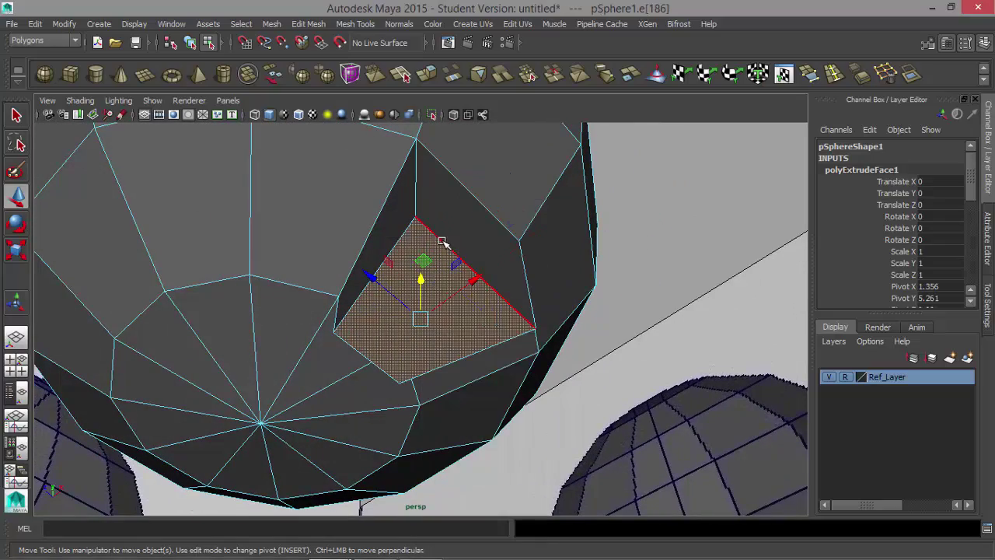
pyautogui.press('r')
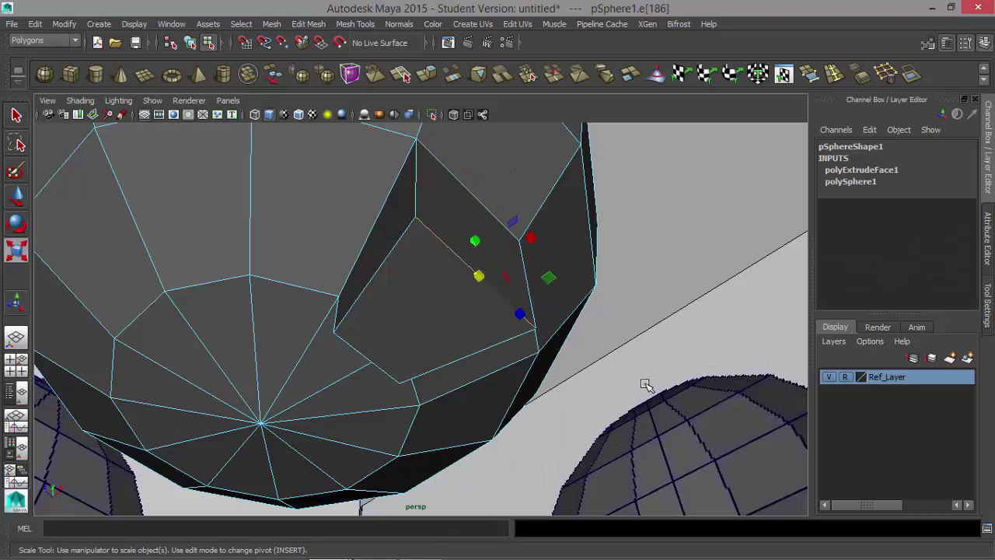
pyautogui.moveTo(519, 313); pyautogui.dragTo(536, 246)
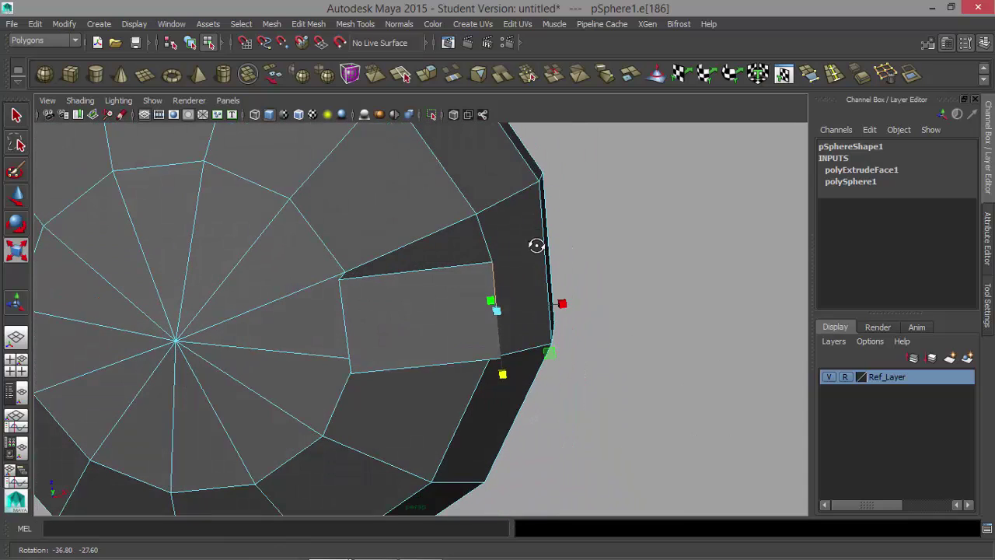
# Step: Select the leg stub's bottom face and scale it narrower along X until it is roughly square
pyautogui.moveTo(439, 213); pyautogui.dragTo(417, 249, button='right')
pyautogui.click(432, 319)
pyautogui.moveTo(356, 329); pyautogui.dragTo(384, 332)
pyautogui.moveTo(465, 336)
pyautogui.keyDown('alt'); pyautogui.mouseDown()
pyautogui.moveTo(469, 297)
pyautogui.moveTo(469, 340)
pyautogui.mouseUp(); pyautogui.keyUp('alt')
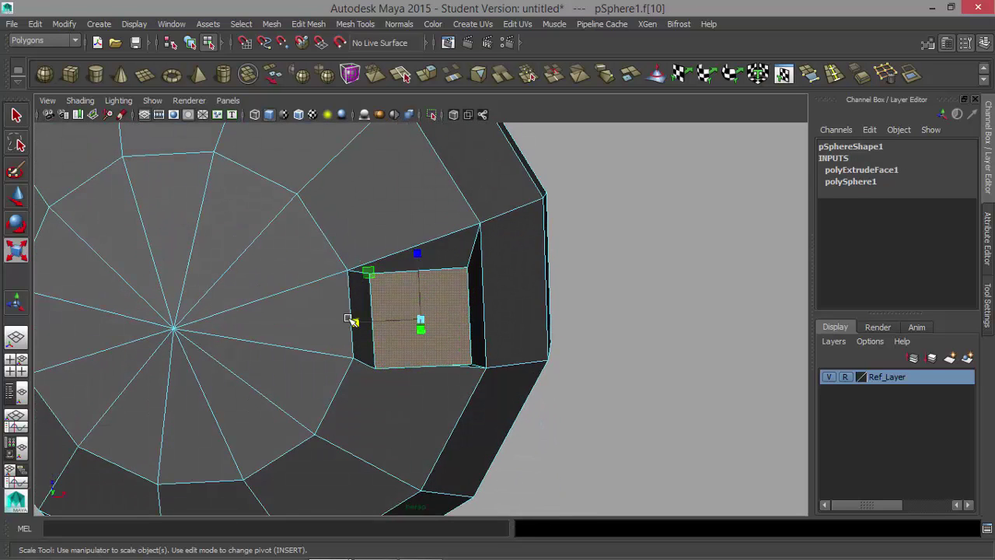
pyautogui.moveTo(353, 324); pyautogui.dragTo(358, 325)
pyautogui.keyDown('alt'); pyautogui.moveTo(462, 301); pyautogui.dragTo(473, 375); pyautogui.keyUp('alt')
# Step: Move the leg stub's bottom face in the front view to about X 1.36, Y 4.68, over the reference leg
pyautogui.press('space')
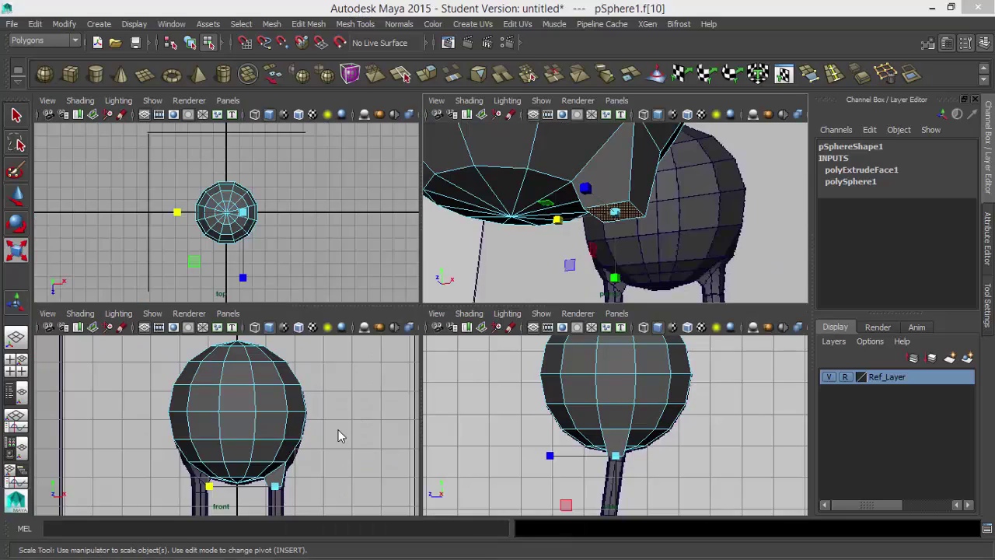
pyautogui.press('space')
pyautogui.scroll(5, 440, 345)
pyautogui.press('w')
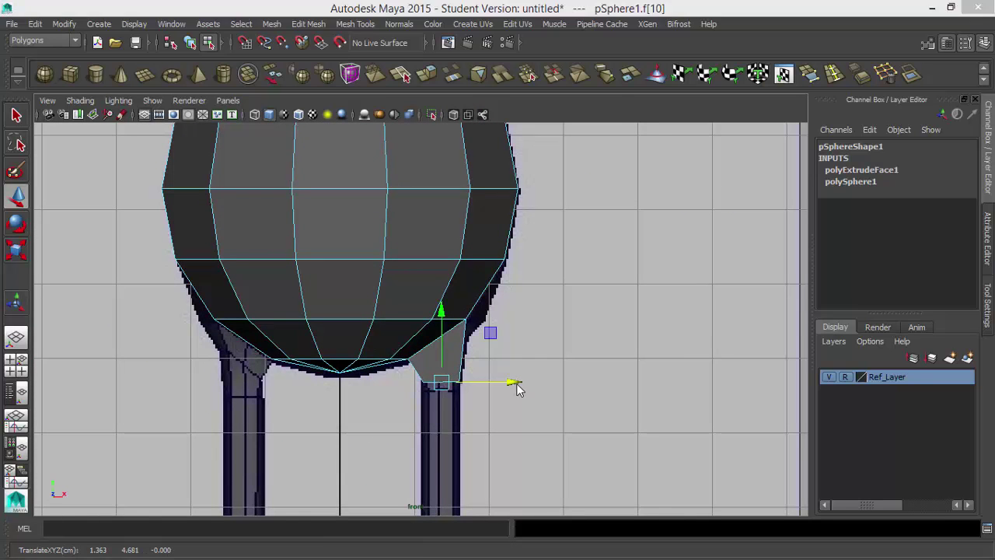
# Step: Extrude the leg stub's bottom face straight down to the ground line in the side view
pyautogui.press('space')
pyautogui.press('space')
pyautogui.keyDown('alt'); pyautogui.moveTo(630, 419); pyautogui.dragTo(466, 239, button='middle'); pyautogui.keyUp('alt')
pyautogui.keyDown('alt'); pyautogui.moveTo(517, 440); pyautogui.dragTo(451, 377, button='right'); pyautogui.keyUp('alt')
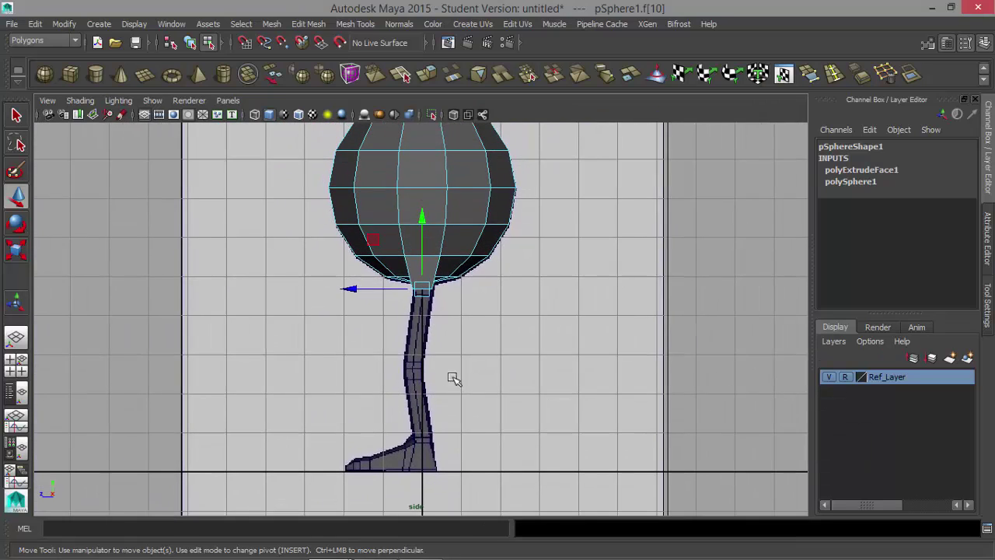
pyautogui.keyDown('alt'); pyautogui.moveTo(473, 384); pyautogui.dragTo(493, 374, button='middle'); pyautogui.keyUp('alt')
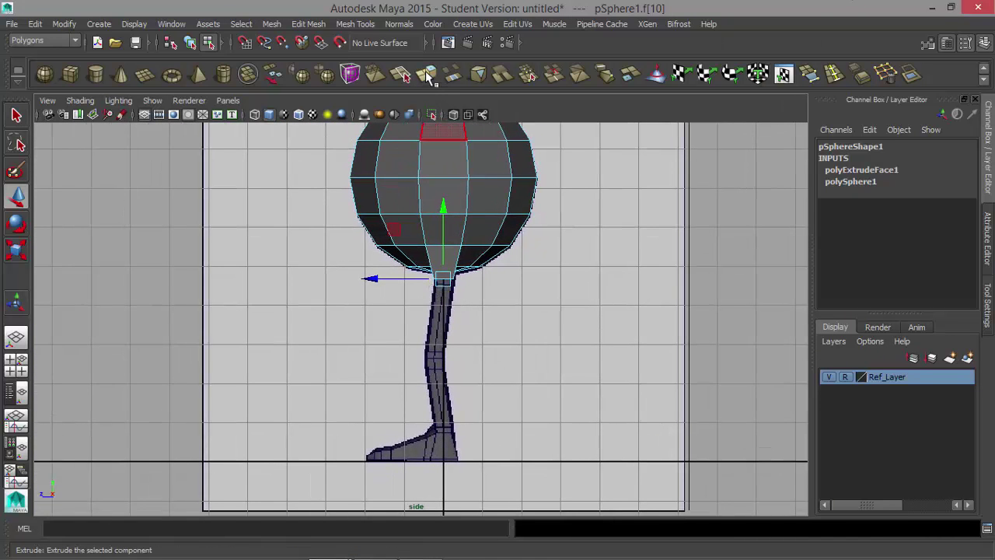
pyautogui.click(428, 74)
pyautogui.moveTo(444, 331); pyautogui.dragTo(464, 506)
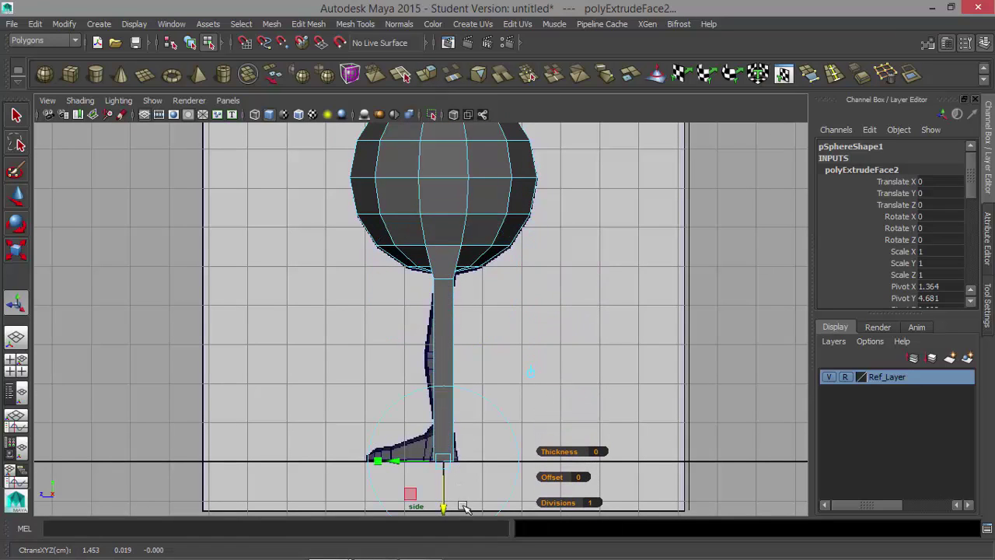
pyautogui.keyDown('alt'); pyautogui.moveTo(477, 326); pyautogui.dragTo(611, 332, button='right'); pyautogui.keyUp('alt')
pyautogui.keyDown('alt'); pyautogui.moveTo(608, 336); pyautogui.dragTo(601, 202, button='middle'); pyautogui.keyUp('alt')
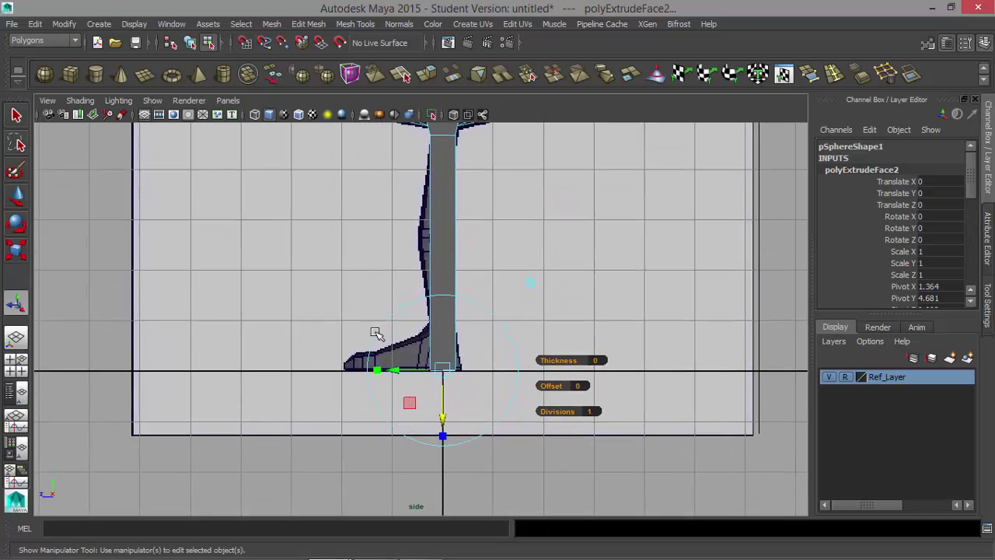
pyautogui.keyDown('alt'); pyautogui.moveTo(378, 335); pyautogui.dragTo(763, 356, button='right'); pyautogui.keyUp('alt')
pyautogui.moveTo(466, 467); pyautogui.dragTo(469, 468)
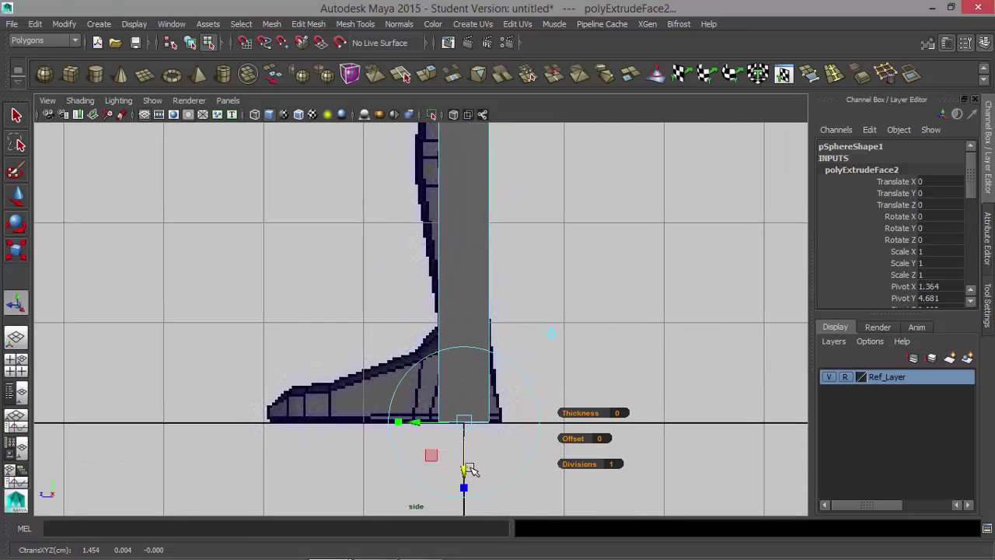
# Step: Insert an edge loop across the leg at the ankle, level with the top of the reference foot
pyautogui.click(837, 81)
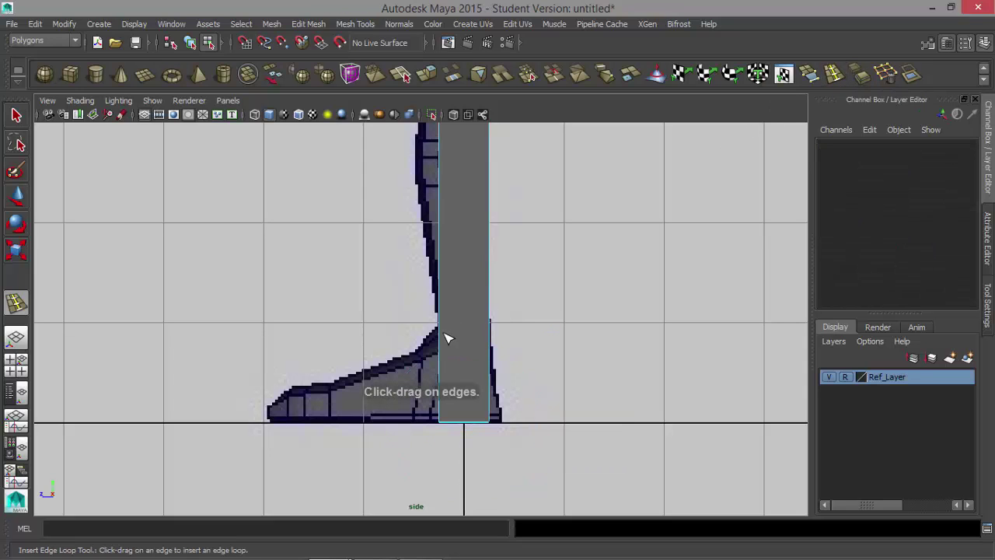
pyautogui.moveTo(439, 333); pyautogui.dragTo(447, 325)
pyautogui.keyDown('alt'); pyautogui.moveTo(546, 318); pyautogui.dragTo(528, 455, button='middle'); pyautogui.keyUp('alt')
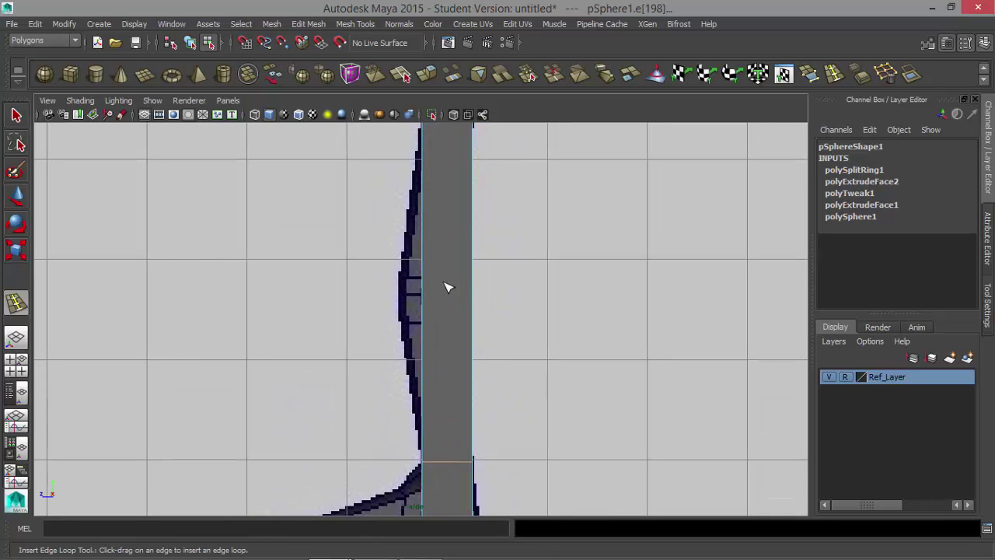
# Step: Insert five closely spaced edge loops across the leg at the knee, around the bend in the side reference
pyautogui.moveTo(423, 297); pyautogui.dragTo(427, 279)
pyautogui.moveTo(427, 277); pyautogui.dragTo(427, 319)
pyautogui.hotkey('ctrl', 'z')
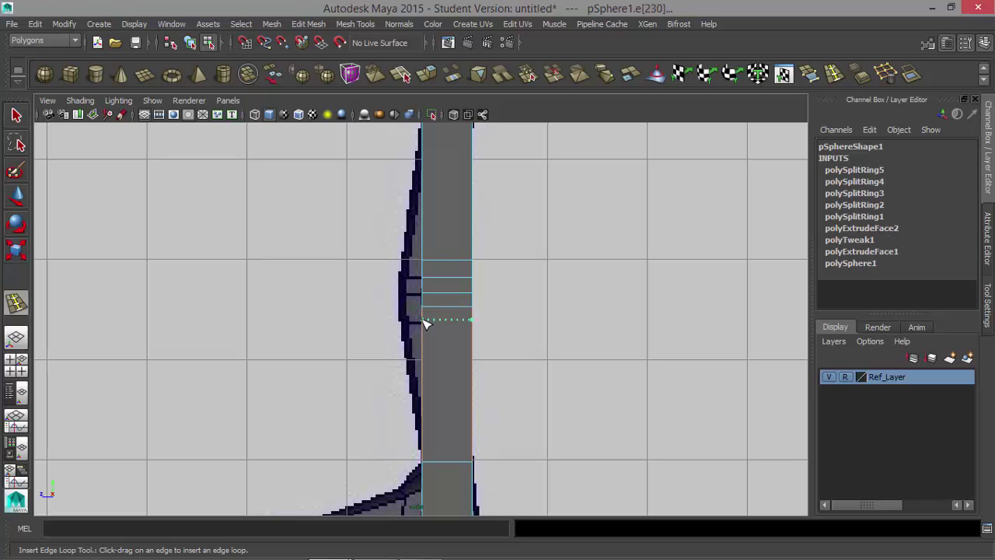
# Step: Insert another edge loop across the leg just above the existing ankle loop
pyautogui.keyDown('alt'); pyautogui.moveTo(573, 310); pyautogui.dragTo(535, 316, button='right'); pyautogui.keyUp('alt')
pyautogui.keyDown('alt'); pyautogui.moveTo(534, 316); pyautogui.dragTo(540, 290, button='middle'); pyautogui.keyUp('alt')
pyautogui.keyDown('alt'); pyautogui.moveTo(332, 354); pyautogui.dragTo(587, 387, button='right'); pyautogui.keyUp('alt')
pyautogui.keyDown('alt'); pyautogui.moveTo(548, 372); pyautogui.dragTo(546, 295, button='middle'); pyautogui.keyUp('alt')
pyautogui.click(441, 385)
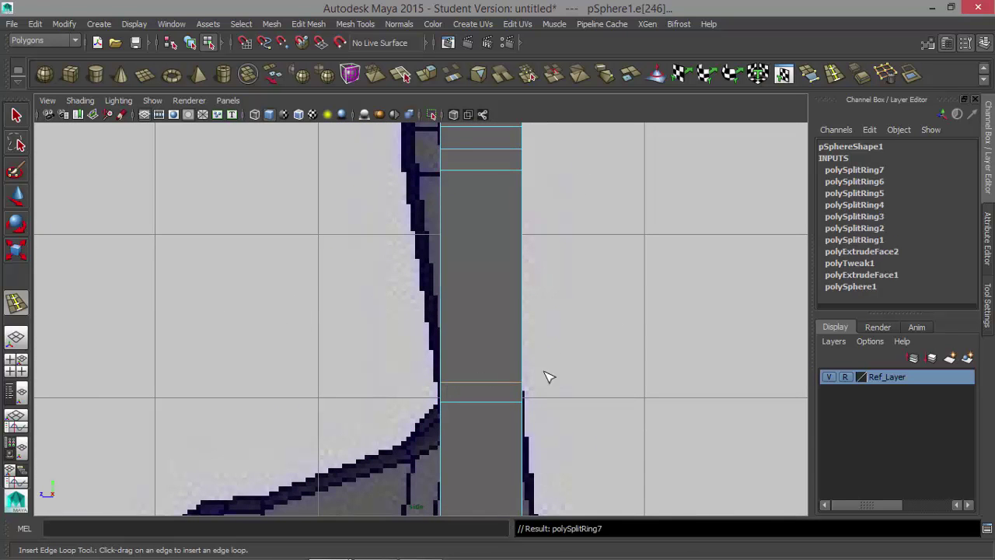
pyautogui.scroll(-3, 544, 378)
pyautogui.keyDown('alt'); pyautogui.moveTo(546, 331); pyautogui.dragTo(546, 430, button='middle'); pyautogui.keyUp('alt')
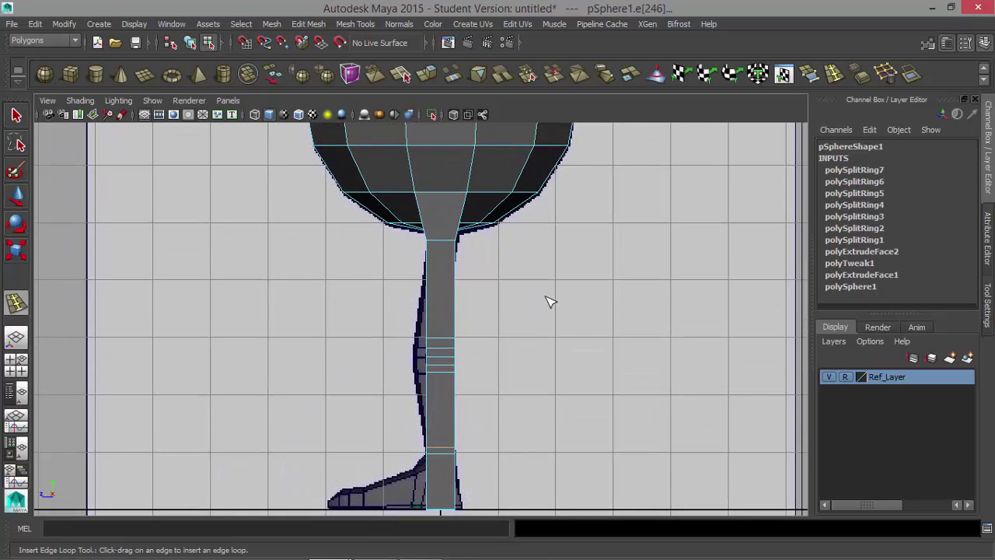
pyautogui.press('q')
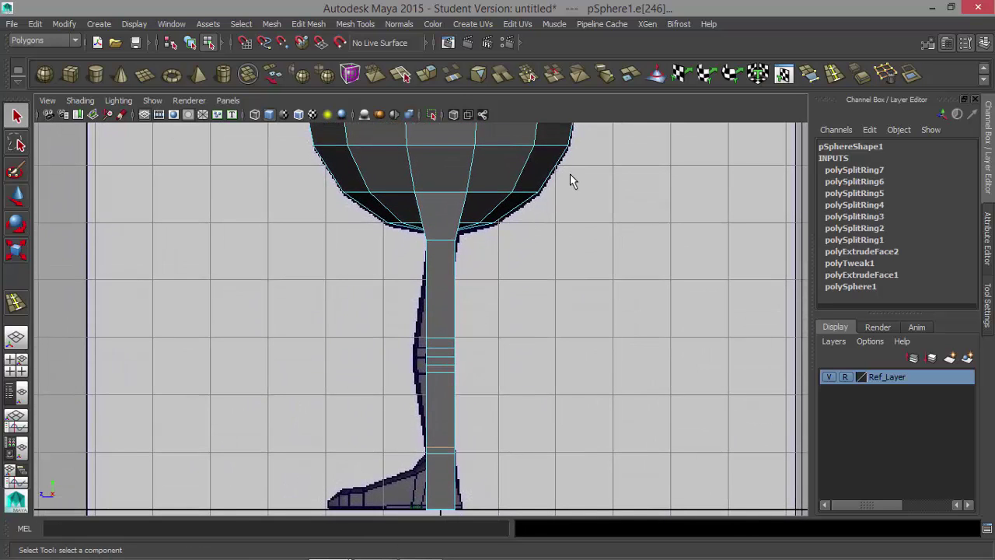
# Step: Extrude the leg's front face below the ankle forward to about Z 1.97, matching the reference toe tip
pyautogui.press('space')
pyautogui.press('space')
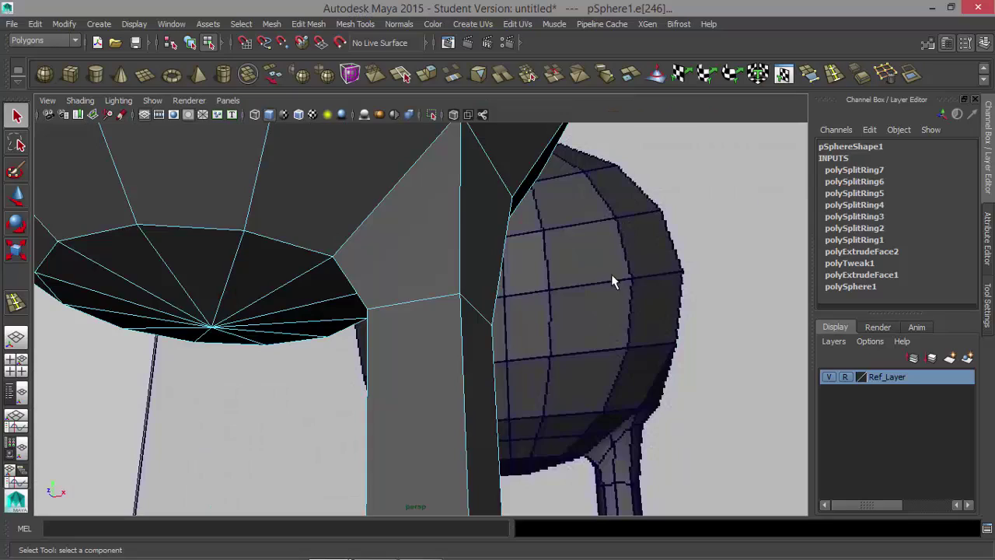
pyautogui.keyDown('alt'); pyautogui.moveTo(611, 273); pyautogui.dragTo(460, 309, button='right'); pyautogui.keyUp('alt')
pyautogui.keyDown('alt'); pyautogui.moveTo(461, 308); pyautogui.dragTo(529, 382); pyautogui.keyUp('alt')
pyautogui.keyDown('alt'); pyautogui.moveTo(528, 381); pyautogui.dragTo(535, 244, button='middle'); pyautogui.keyUp('alt')
pyautogui.keyDown('alt'); pyautogui.moveTo(534, 244); pyautogui.dragTo(510, 289, button='right'); pyautogui.keyUp('alt')
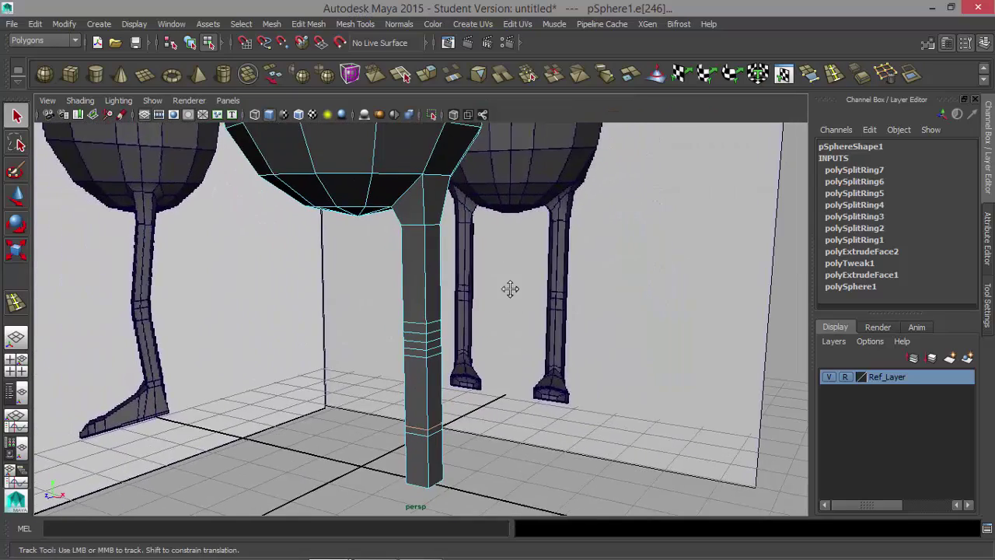
pyautogui.keyDown('alt'); pyautogui.moveTo(510, 289); pyautogui.dragTo(506, 241, button='middle'); pyautogui.keyUp('alt')
pyautogui.moveTo(415, 402); pyautogui.dragTo(420, 256, button='right')
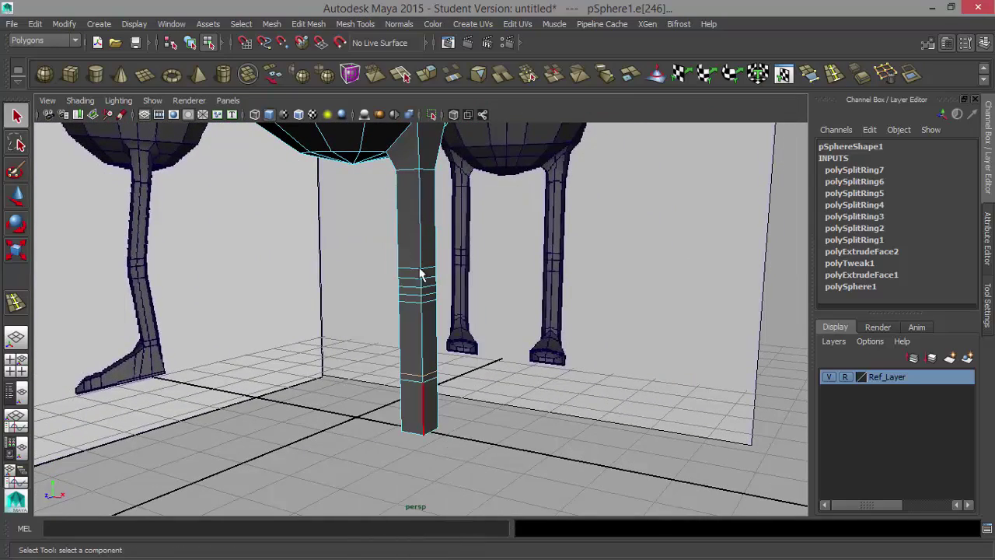
pyautogui.click(416, 404)
pyautogui.keyDown('alt'); pyautogui.moveTo(611, 397); pyautogui.dragTo(573, 394); pyautogui.keyUp('alt')
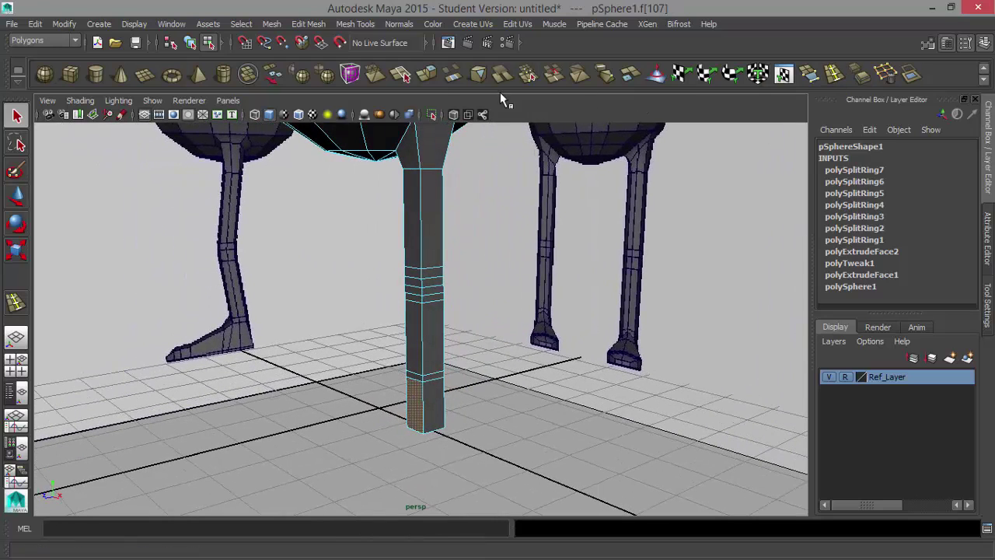
pyautogui.click(427, 74)
pyautogui.moveTo(383, 408); pyautogui.dragTo(315, 420)
pyautogui.press('space')
pyautogui.press('space')
pyautogui.keyDown('alt'); pyautogui.moveTo(518, 433); pyautogui.dragTo(517, 326, button='middle'); pyautogui.keyUp('alt')
pyautogui.moveTo(260, 377)
pyautogui.mouseDown()
pyautogui.moveTo(309, 376)
pyautogui.moveTo(278, 377)
pyautogui.mouseUp()
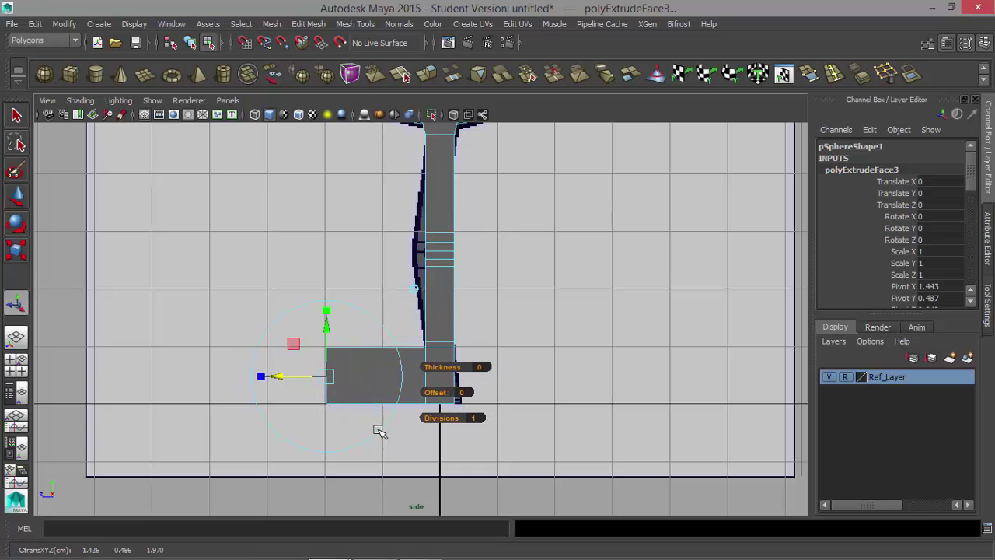
# Step: Turn on X-Ray shading in the side view so the reference foot shows through the mesh
pyautogui.click(69, 100)
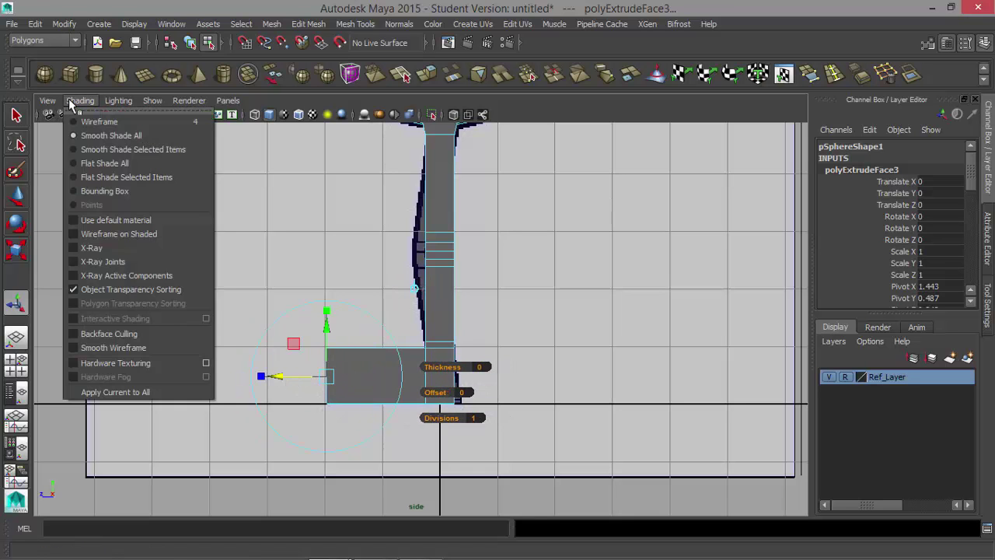
pyautogui.click(140, 249)
pyautogui.keyDown('alt'); pyautogui.moveTo(295, 280); pyautogui.dragTo(536, 355, button='right'); pyautogui.keyUp('alt')
pyautogui.keyDown('alt'); pyautogui.moveTo(536, 356); pyautogui.dragTo(584, 241, button='middle'); pyautogui.keyUp('alt')
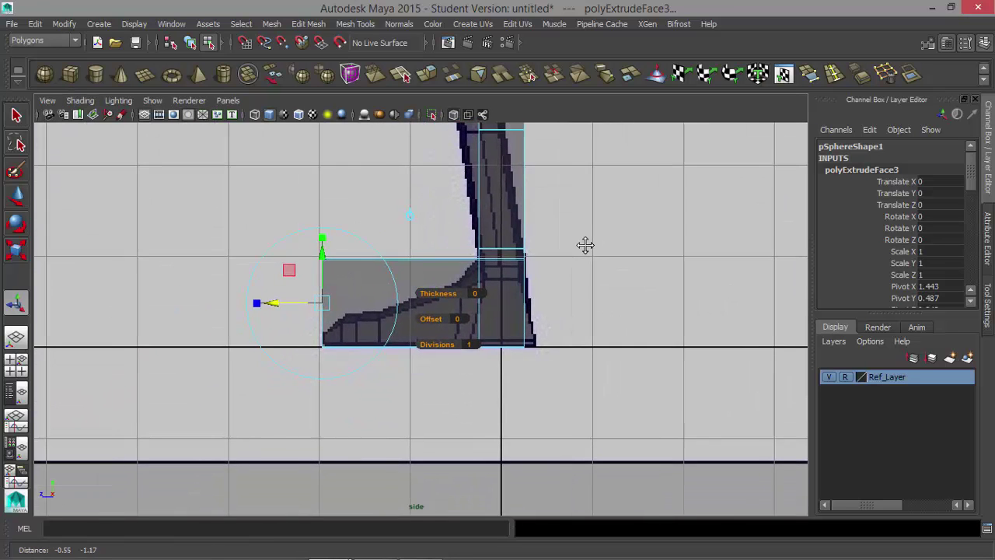
pyautogui.keyDown('alt'); pyautogui.moveTo(505, 306); pyautogui.dragTo(689, 318, button='right'); pyautogui.keyUp('alt')
pyautogui.keyDown('alt'); pyautogui.moveTo(689, 318); pyautogui.dragTo(653, 301, button='middle'); pyautogui.keyUp('alt')
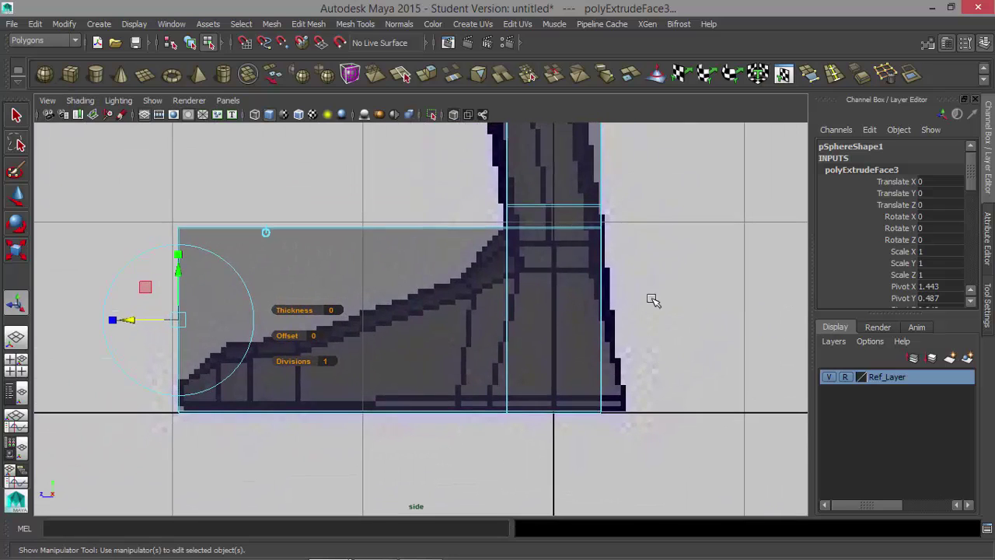
# Step: Insert a horizontal edge loop around the foot just above the sole, following the reference sole line
pyautogui.click(833, 74)
pyautogui.moveTo(507, 294); pyautogui.dragTo(517, 405)
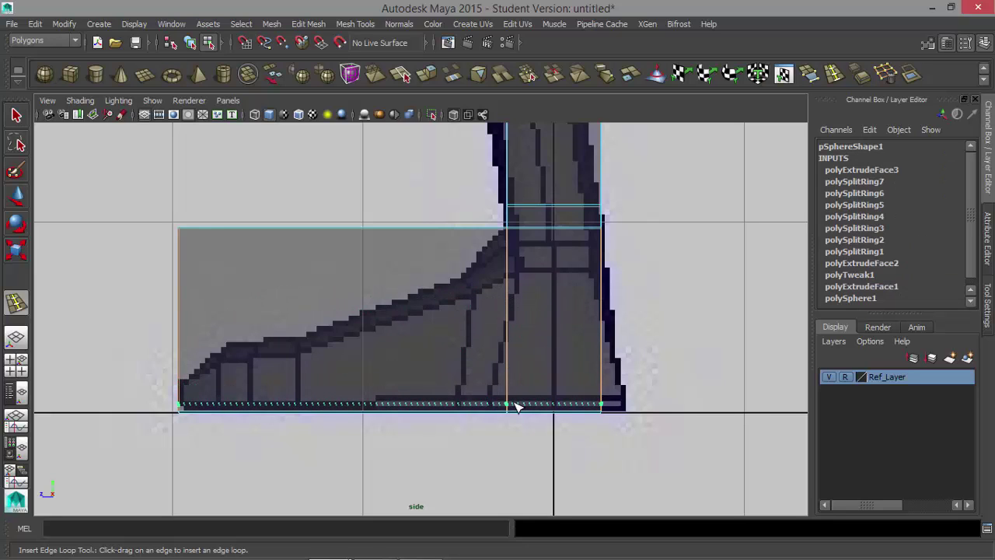
pyautogui.moveTo(517, 406); pyautogui.dragTo(516, 405)
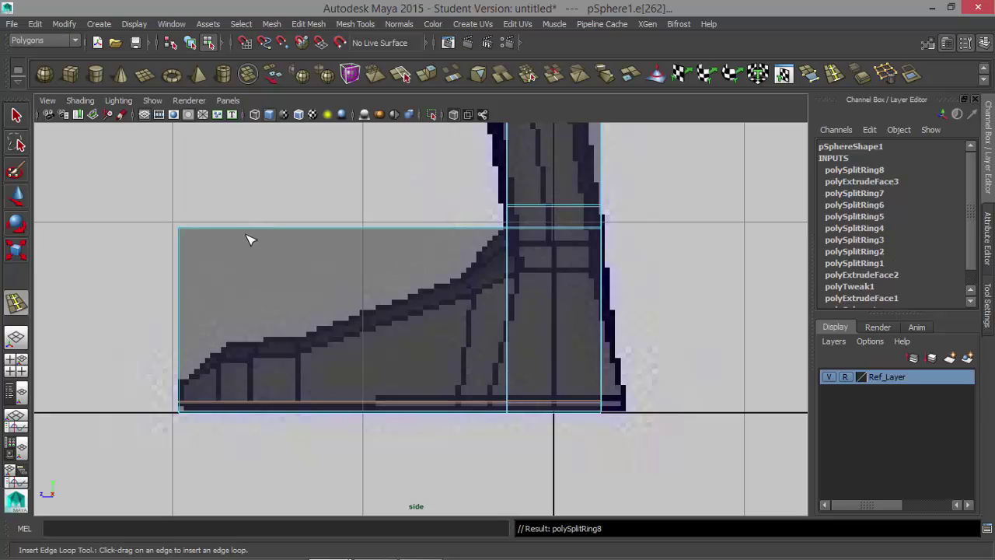
# Step: Insert four vertical edge loops across the front of the foot block, three on the reference toe lines and one just behind them
pyautogui.moveTo(216, 229); pyautogui.dragTo(257, 231)
pyautogui.click(251, 229)
pyautogui.click(296, 230)
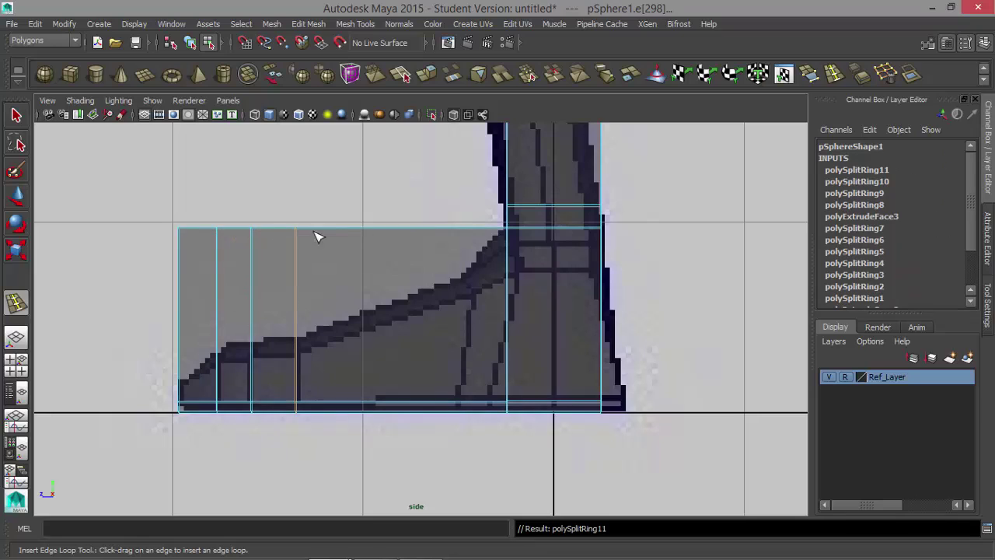
pyautogui.moveTo(331, 231); pyautogui.dragTo(329, 231)
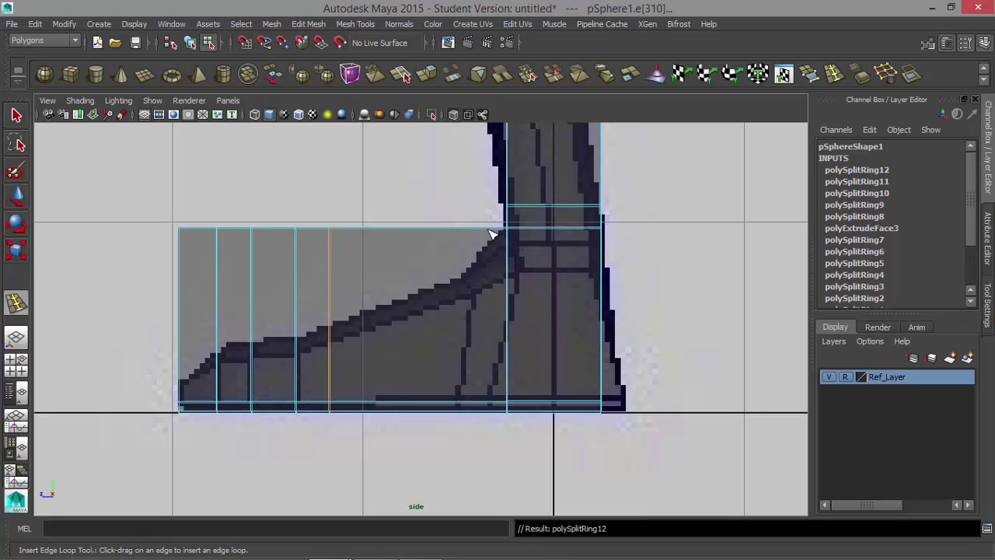
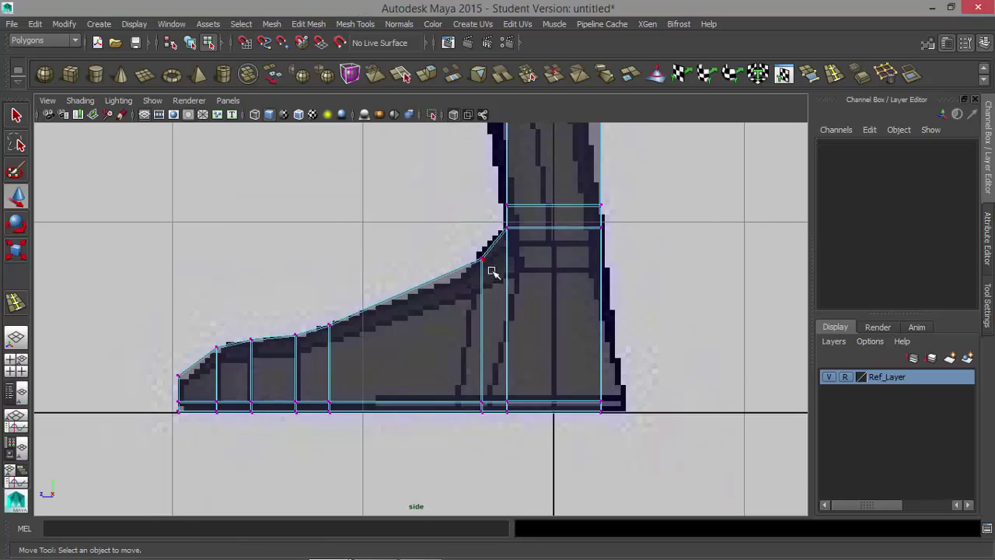
# Step: Switch to the perspective view and set the mesh to face selection for editing the foot
pyautogui.press('space')
pyautogui.press('space')
pyautogui.keyDown('alt'); pyautogui.moveTo(412, 325); pyautogui.dragTo(444, 349); pyautogui.keyUp('alt')
pyautogui.scroll(2, 467, 339)
pyautogui.keyDown('alt'); pyautogui.moveTo(518, 317); pyautogui.dragTo(540, 202, button='middle'); pyautogui.keyUp('alt')
pyautogui.keyDown('alt'); pyautogui.moveTo(453, 274); pyautogui.dragTo(413, 300); pyautogui.keyUp('alt')
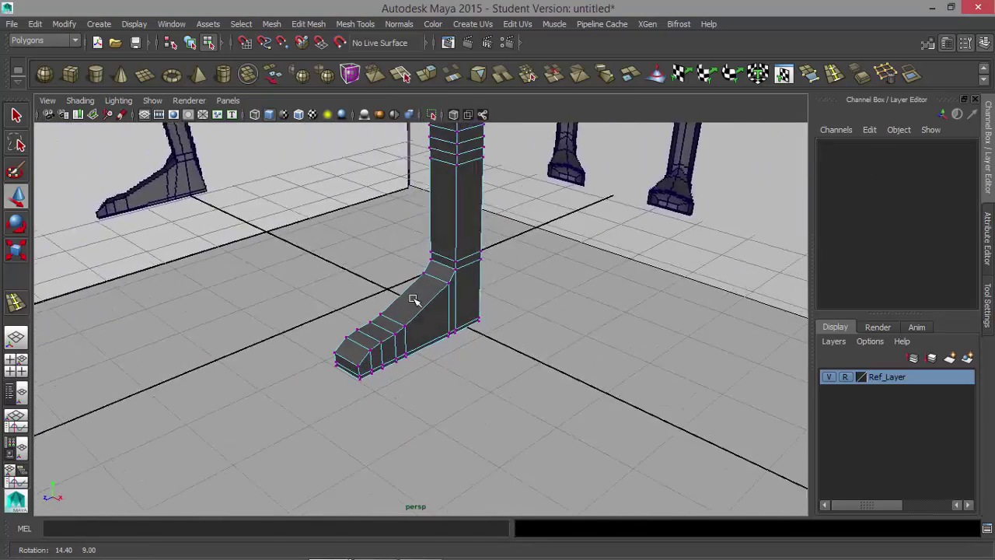
pyautogui.keyDown('alt'); pyautogui.moveTo(413, 299); pyautogui.dragTo(497, 364, button='right'); pyautogui.keyUp('alt')
pyautogui.rightClick(315, 386)
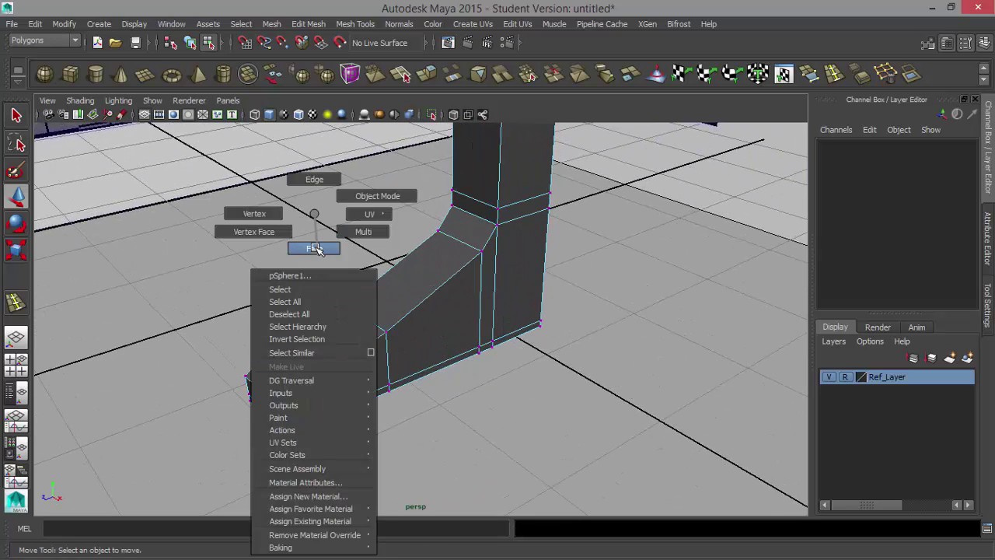
pyautogui.click(315, 248)
pyautogui.click(322, 394)
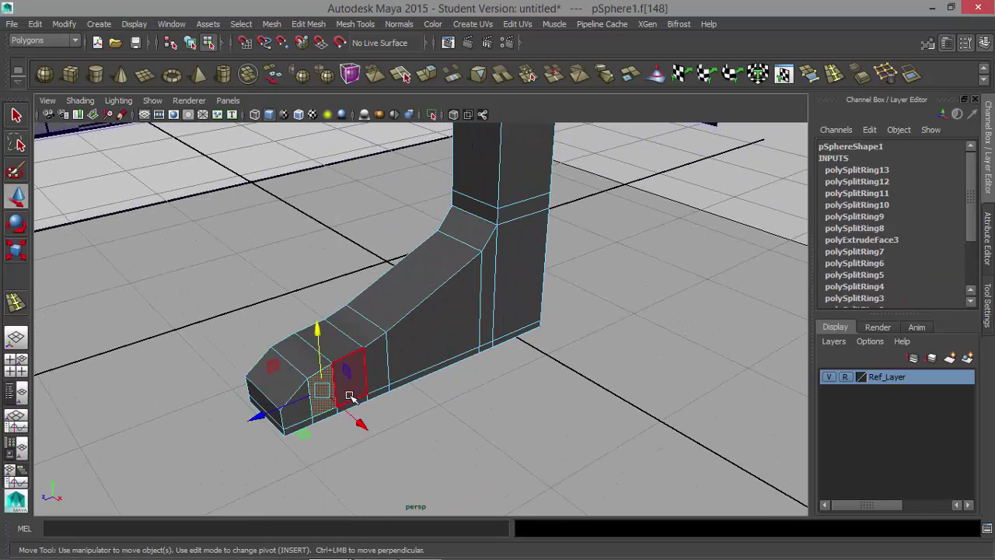
pyautogui.press('q')
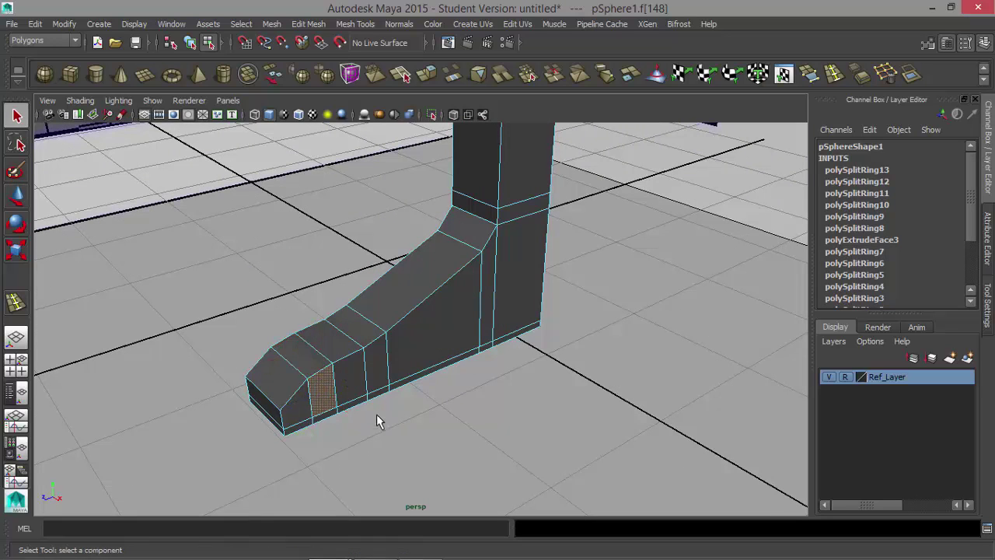
pyautogui.click(346, 423)
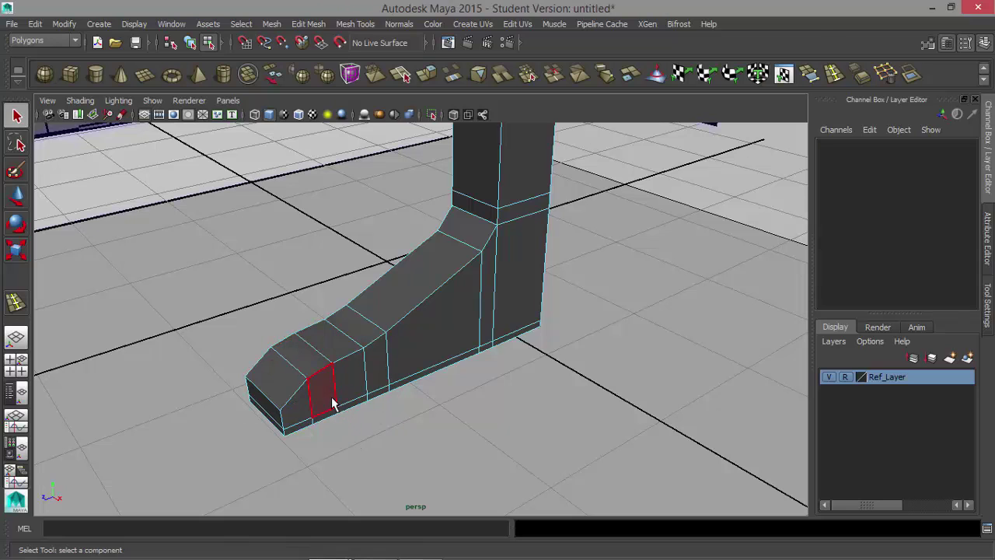
pyautogui.click(320, 385)
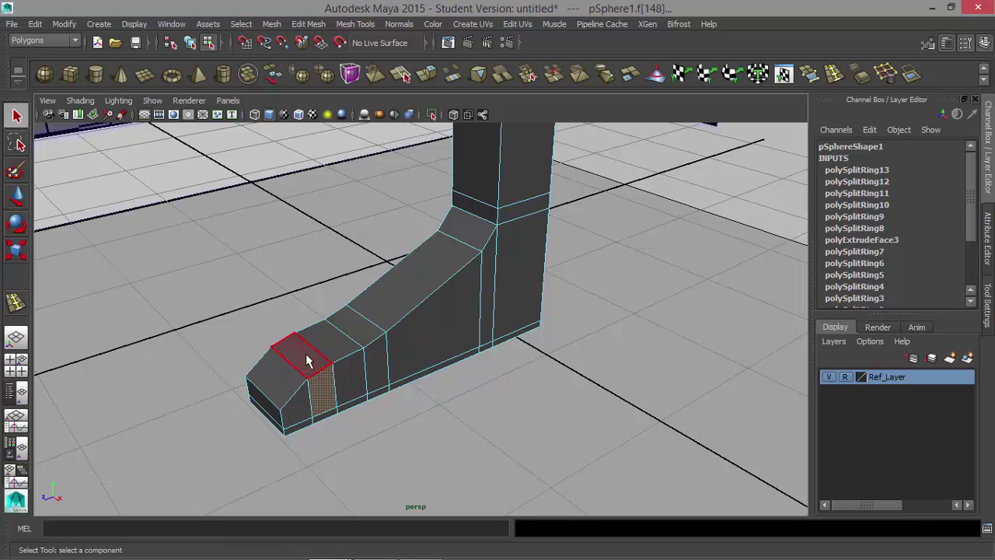
pyautogui.keyDown('shift'); pyautogui.click(306, 359); pyautogui.keyUp('shift')
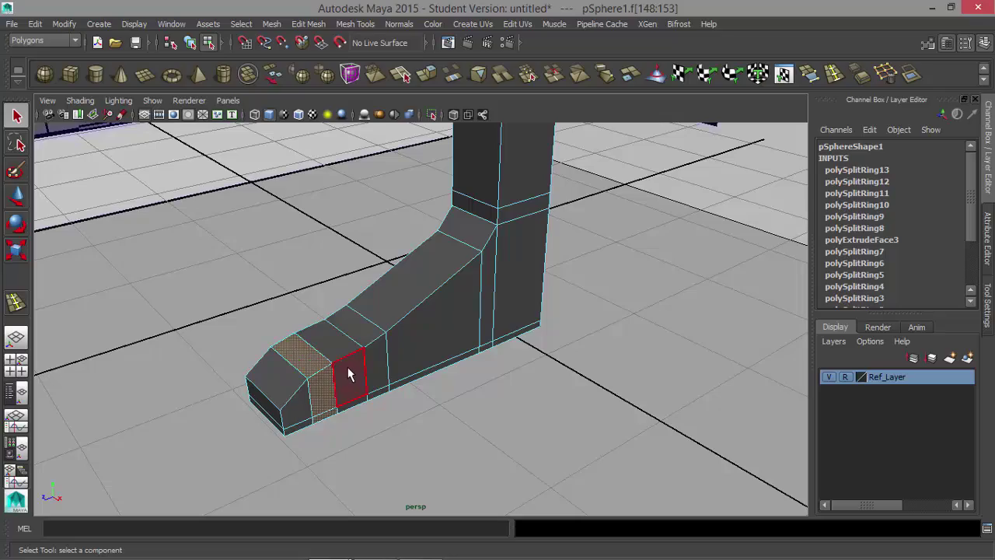
pyautogui.keyDown('shift'); pyautogui.click(347, 367); pyautogui.keyUp('shift')
pyautogui.keyDown('alt'); pyautogui.moveTo(429, 414); pyautogui.dragTo(445, 438); pyautogui.keyUp('alt')
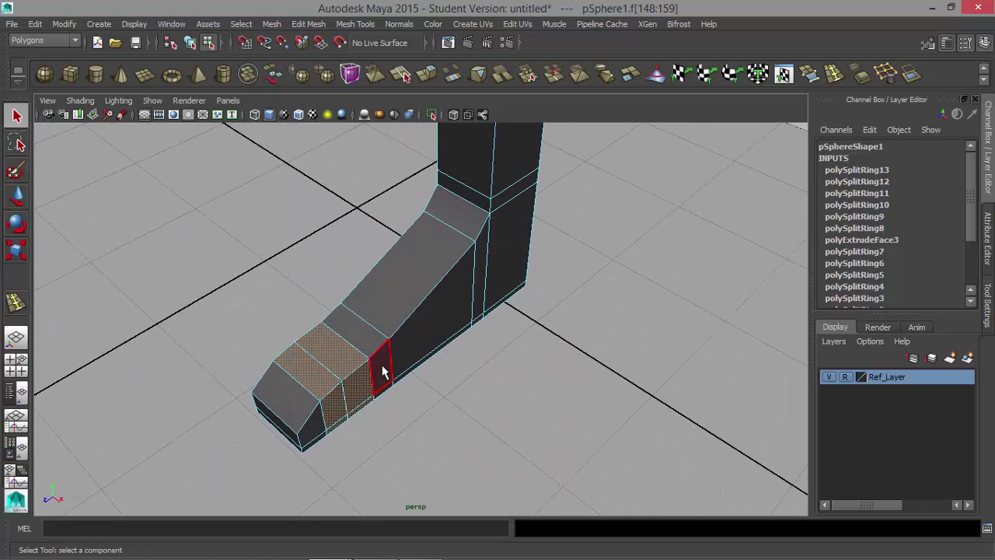
pyautogui.click(339, 410)
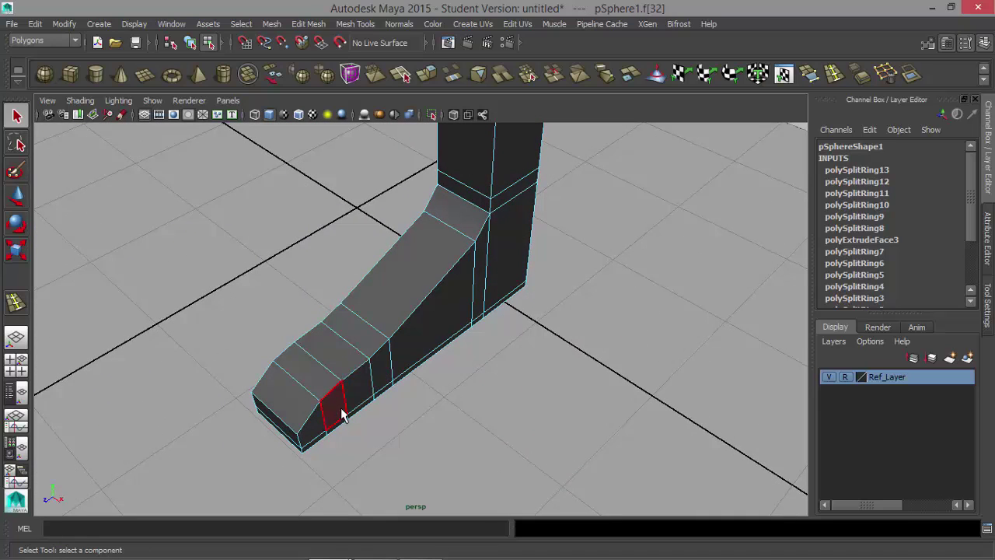
pyautogui.click(337, 411)
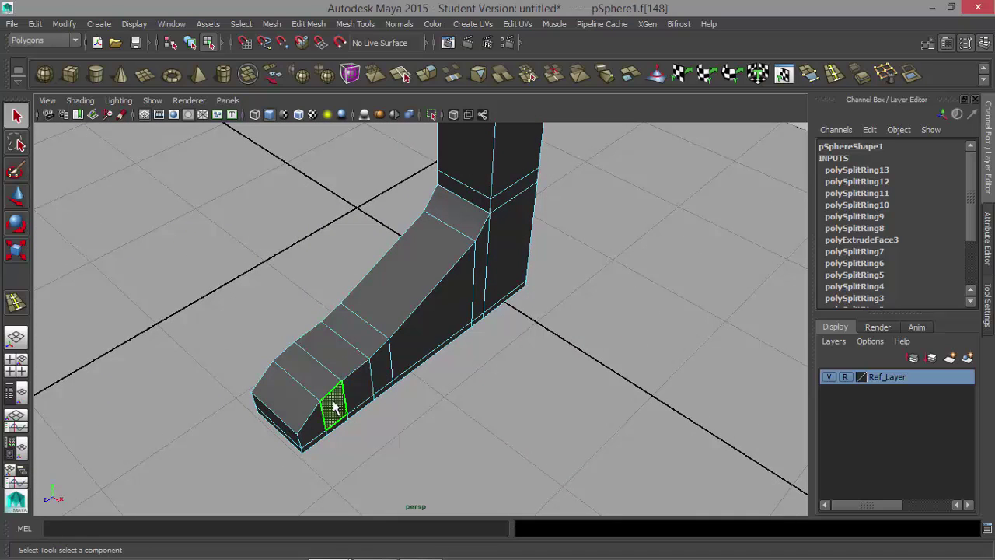
pyautogui.keyDown('shift'); pyautogui.click(315, 382); pyautogui.keyUp('shift')
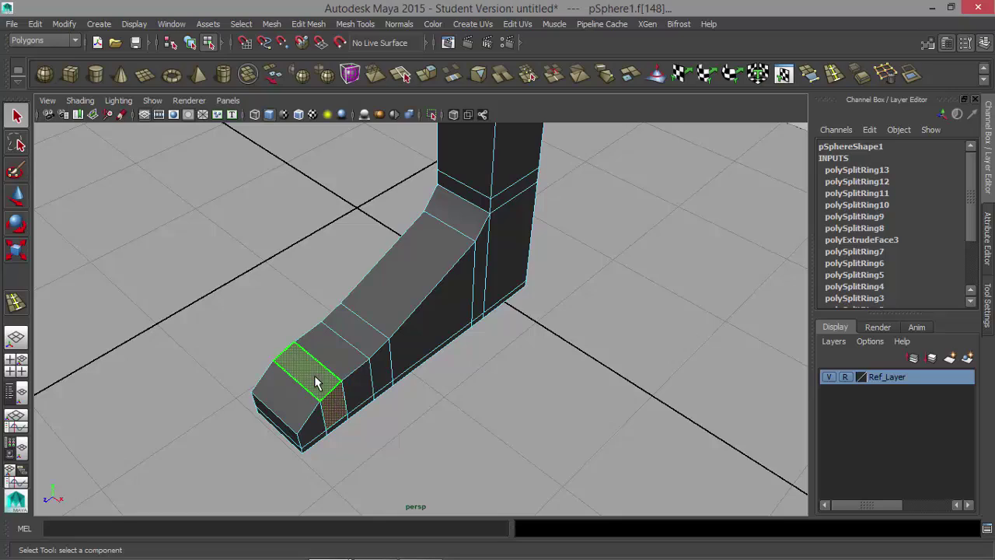
pyautogui.keyDown('alt'); pyautogui.moveTo(383, 429); pyautogui.dragTo(343, 428); pyautogui.keyUp('alt')
pyautogui.keyDown('shift'); pyautogui.click(343, 356); pyautogui.keyUp('shift')
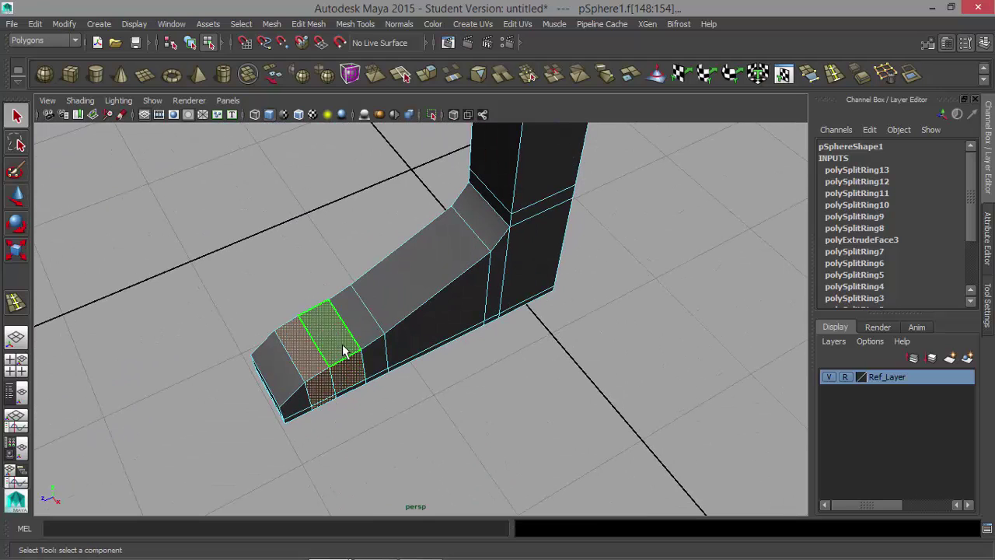
pyautogui.keyDown('shift'); pyautogui.click(346, 354); pyautogui.keyUp('shift')
pyautogui.moveTo(349, 349)
pyautogui.keyDown('alt'); pyautogui.mouseDown()
pyautogui.moveTo(418, 402)
pyautogui.moveTo(336, 359)
pyautogui.mouseUp(); pyautogui.keyUp('alt')
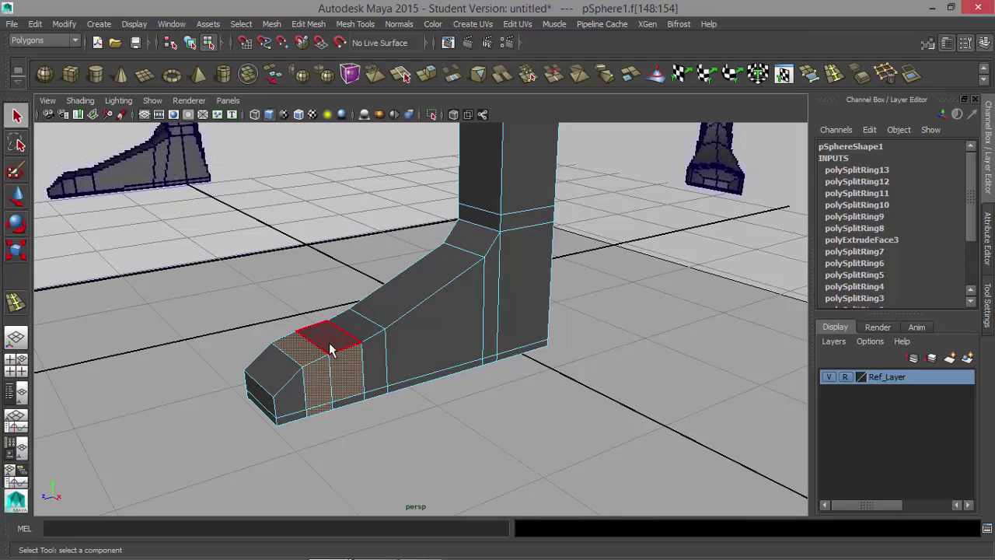
pyautogui.keyDown('shift'); pyautogui.doubleClick(329, 350); pyautogui.keyUp('shift')
pyautogui.click(379, 408)
pyautogui.keyDown('alt'); pyautogui.moveTo(365, 414); pyautogui.dragTo(354, 445); pyautogui.keyUp('alt')
pyautogui.click(323, 385)
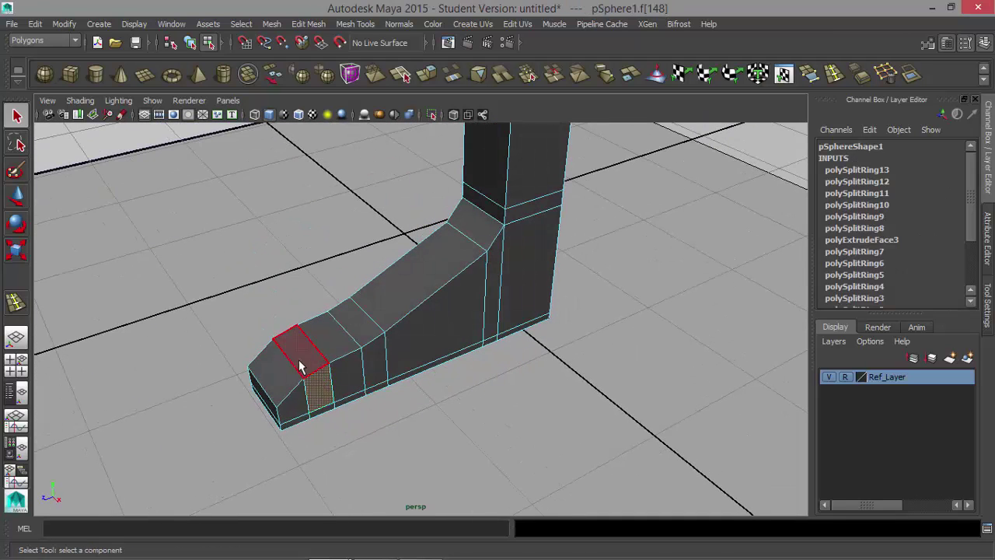
pyautogui.keyDown('shift'); pyautogui.doubleClick(303, 359); pyautogui.keyUp('shift')
pyautogui.click(363, 381)
# Step: Select the three face loops around the foot behind the toe tip and scale them wider along X
pyautogui.click(314, 382)
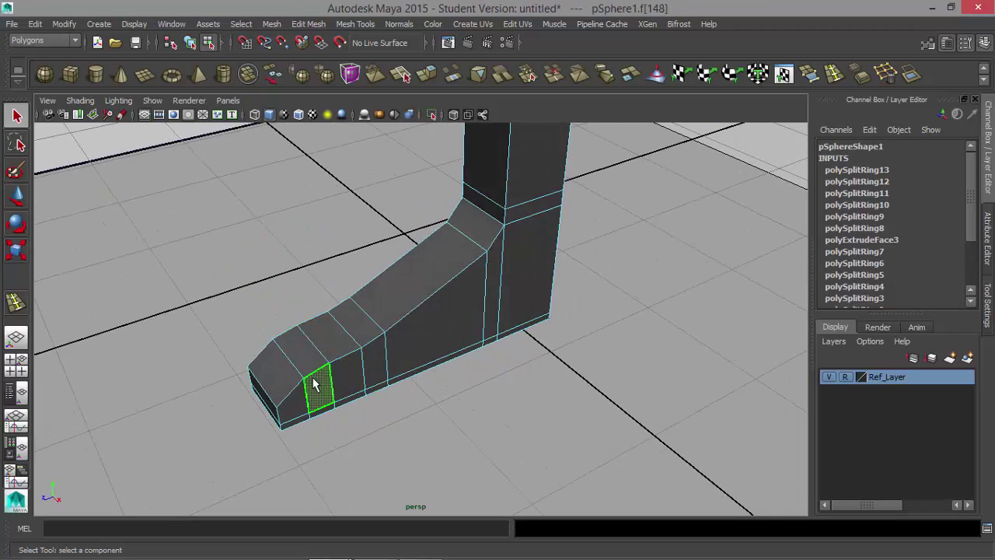
pyautogui.keyDown('shift'); pyautogui.click(304, 357); pyautogui.keyUp('shift')
pyautogui.keyDown('shift'); pyautogui.click(342, 351); pyautogui.keyUp('shift')
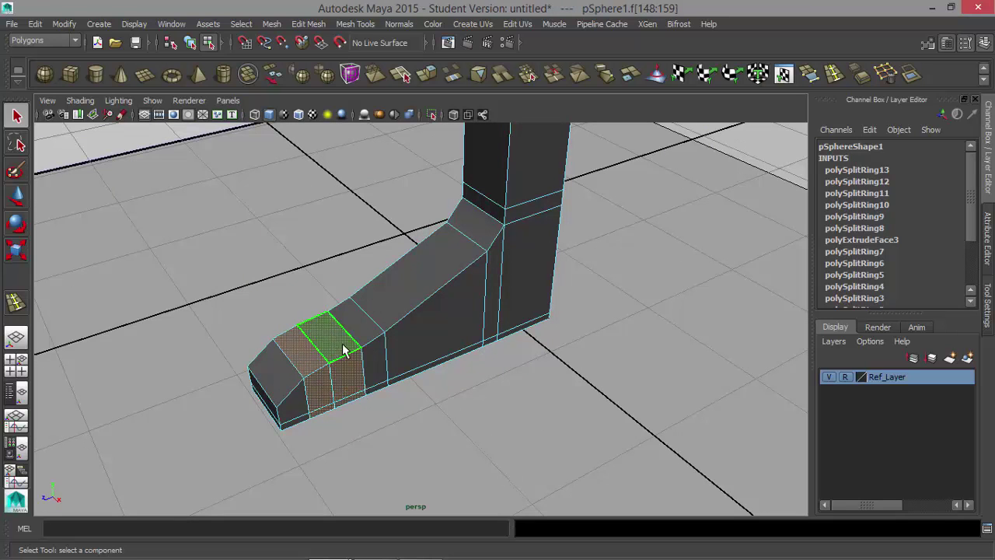
pyautogui.keyDown('alt'); pyautogui.moveTo(447, 430); pyautogui.dragTo(500, 434); pyautogui.keyUp('alt')
pyautogui.press('r')
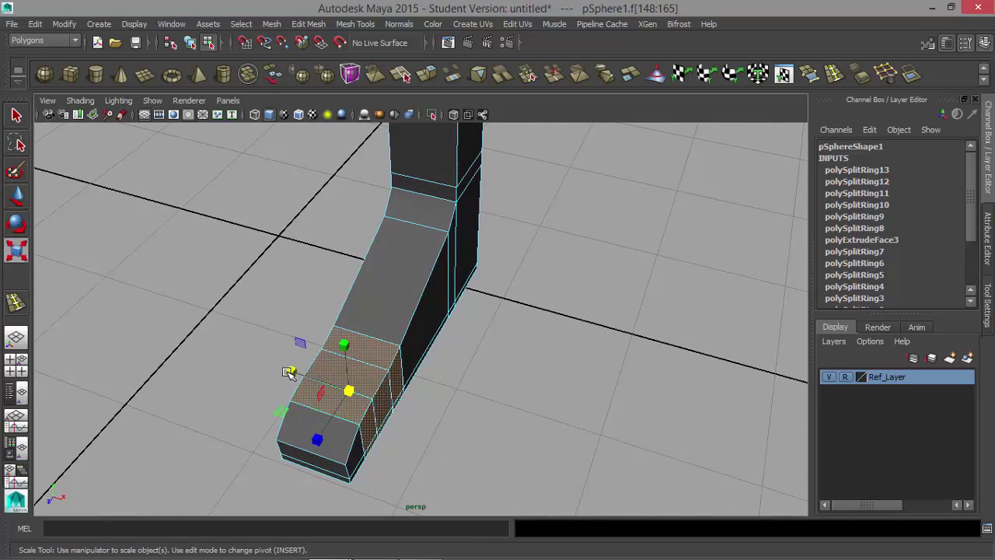
pyautogui.moveTo(291, 371); pyautogui.dragTo(246, 365)
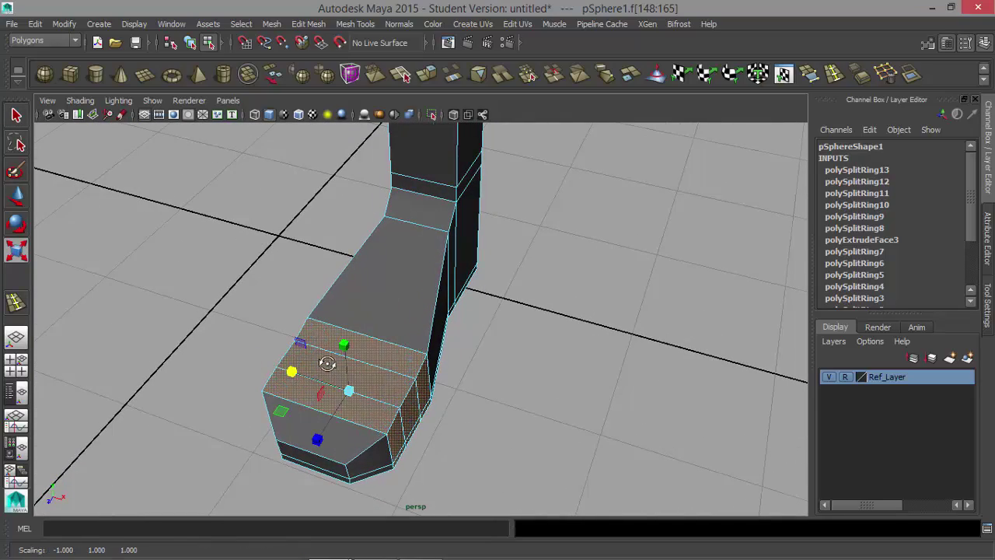
# Step: Select only the middle of the three face loops behind the toe tip and scale it slightly wider along X
pyautogui.keyDown('alt'); pyautogui.moveTo(327, 364); pyautogui.dragTo(379, 383); pyautogui.keyUp('alt')
pyautogui.click(395, 354)
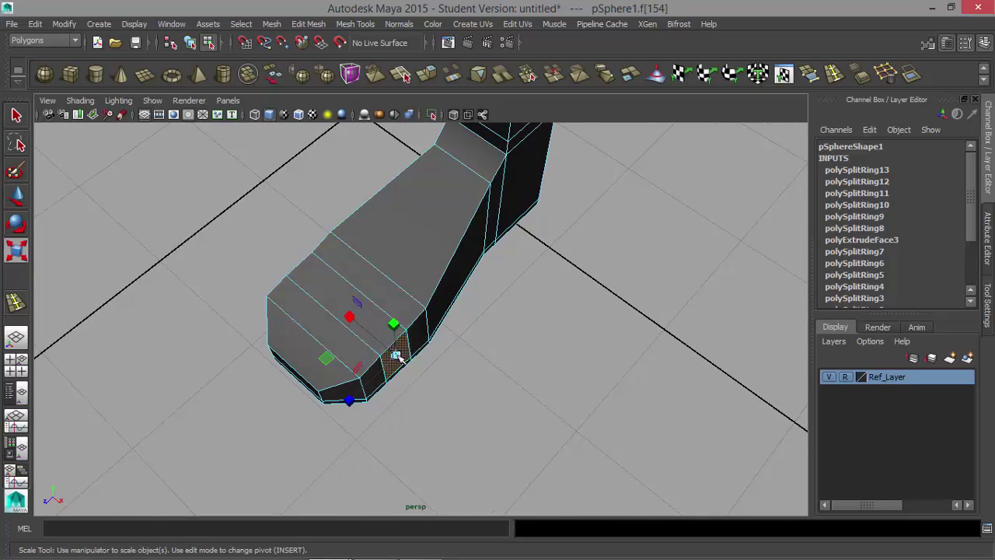
pyautogui.click(443, 402)
pyautogui.keyDown('alt'); pyautogui.moveTo(442, 402); pyautogui.dragTo(420, 378); pyautogui.keyUp('alt')
pyautogui.press('q')
pyautogui.click(394, 353)
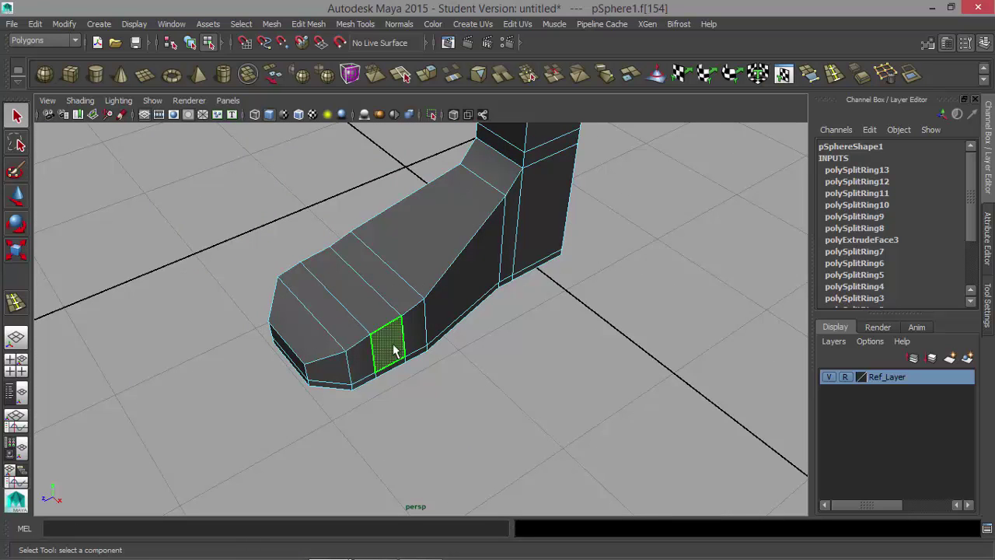
pyautogui.keyDown('shift'); pyautogui.click(345, 305); pyautogui.keyUp('shift')
pyautogui.keyDown('alt'); pyautogui.moveTo(489, 341); pyautogui.dragTo(650, 340); pyautogui.keyUp('alt')
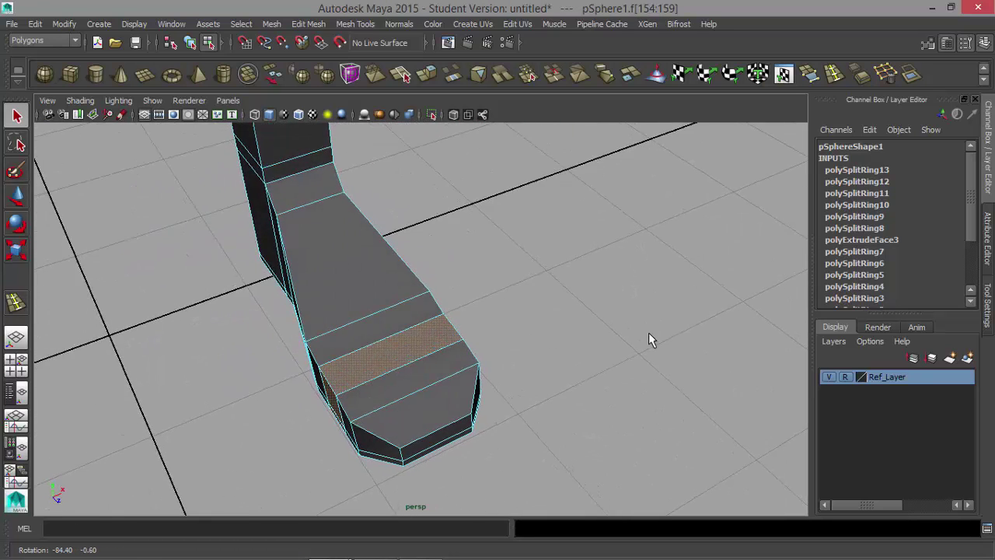
pyautogui.press('r')
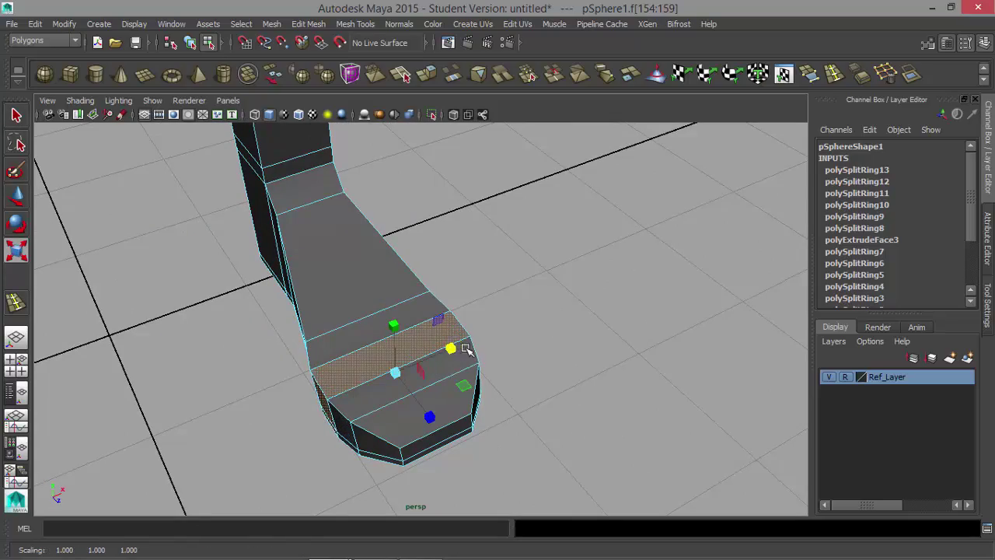
pyautogui.keyDown('alt'); pyautogui.moveTo(465, 349); pyautogui.dragTo(433, 311); pyautogui.keyUp('alt')
pyautogui.press('r')
# Step: Select the faces at the underside of the heel, including its thin sole strip, and scale them wider along X
pyautogui.click(378, 319)
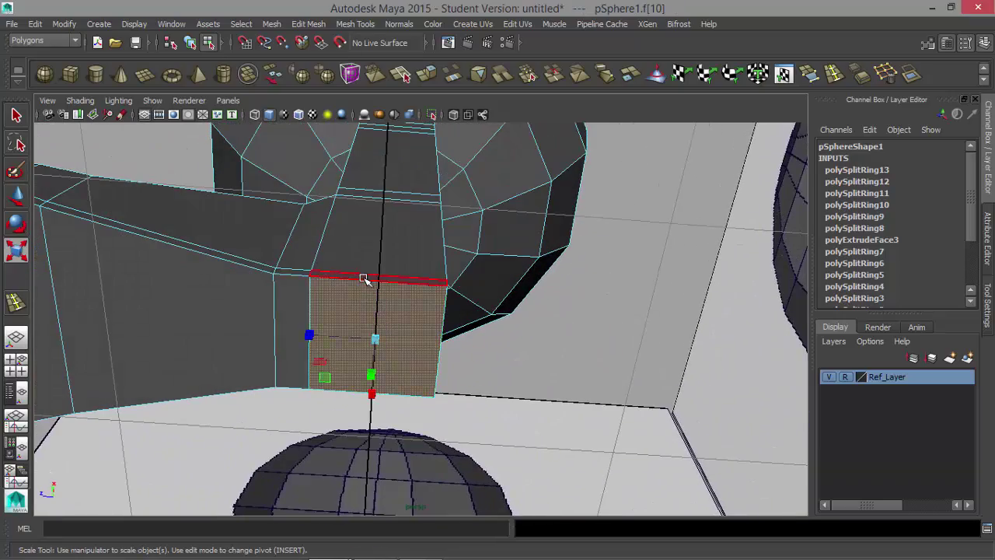
pyautogui.keyDown('alt'); pyautogui.moveTo(364, 278); pyautogui.dragTo(389, 368); pyautogui.keyUp('alt')
pyautogui.keyDown('alt'); pyautogui.moveTo(482, 381); pyautogui.dragTo(327, 418); pyautogui.keyUp('alt')
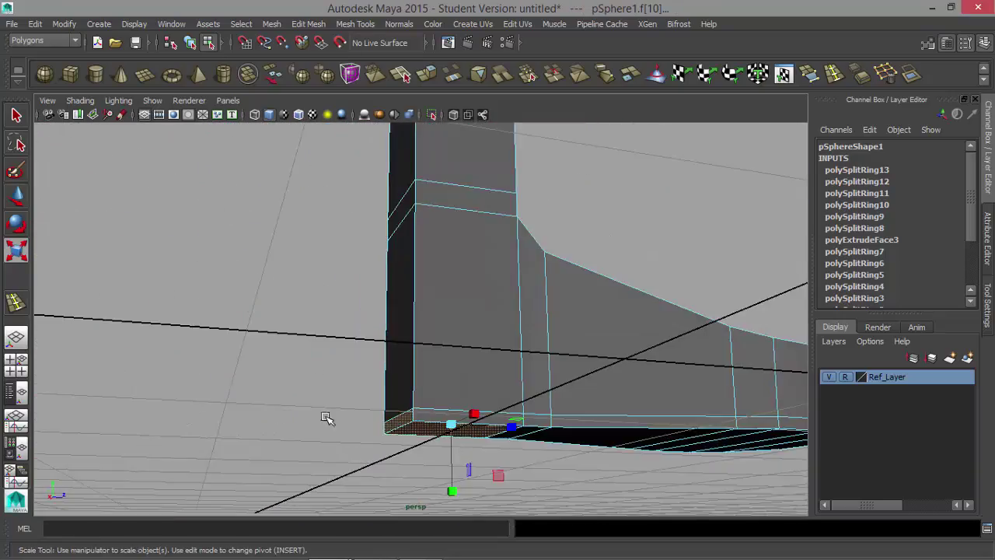
pyautogui.keyDown('alt'); pyautogui.moveTo(374, 392); pyautogui.dragTo(433, 413); pyautogui.keyUp('alt')
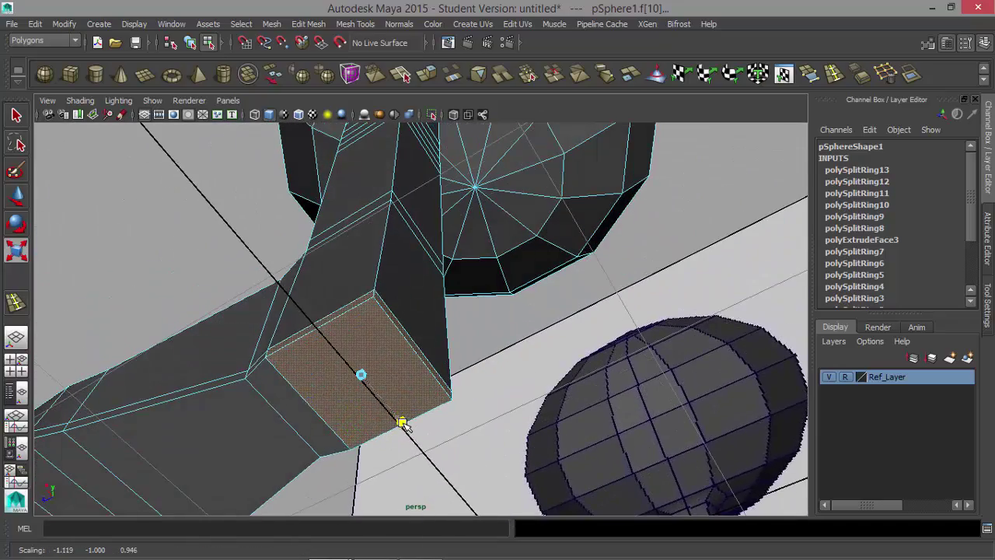
pyautogui.keyDown('alt'); pyautogui.moveTo(413, 347); pyautogui.dragTo(439, 336); pyautogui.keyUp('alt')
# Step: Select the back faces of the heel, including the sole strip, and extrude them a short distance backward
pyautogui.click(439, 336)
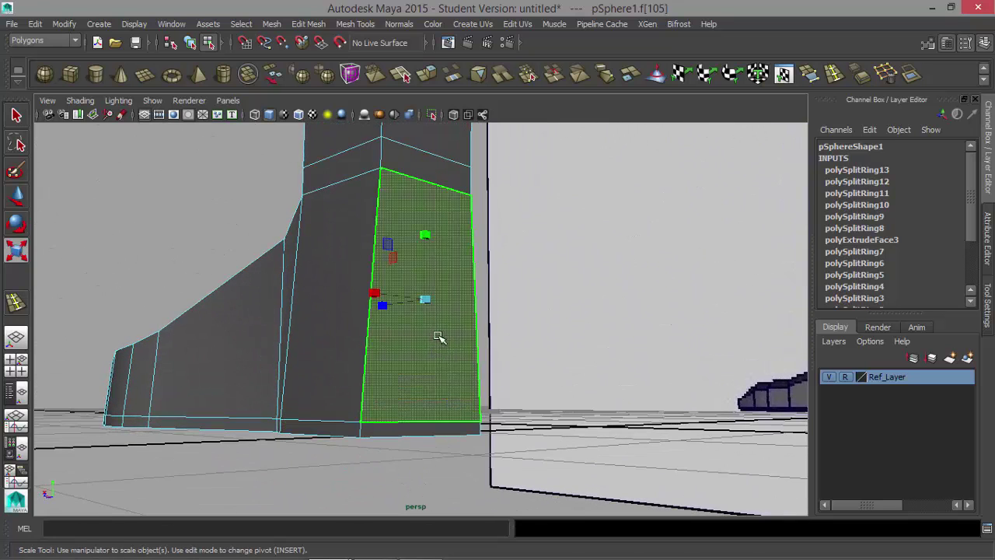
pyautogui.keyDown('alt'); pyautogui.moveTo(427, 430); pyautogui.dragTo(553, 75); pyautogui.keyUp('alt')
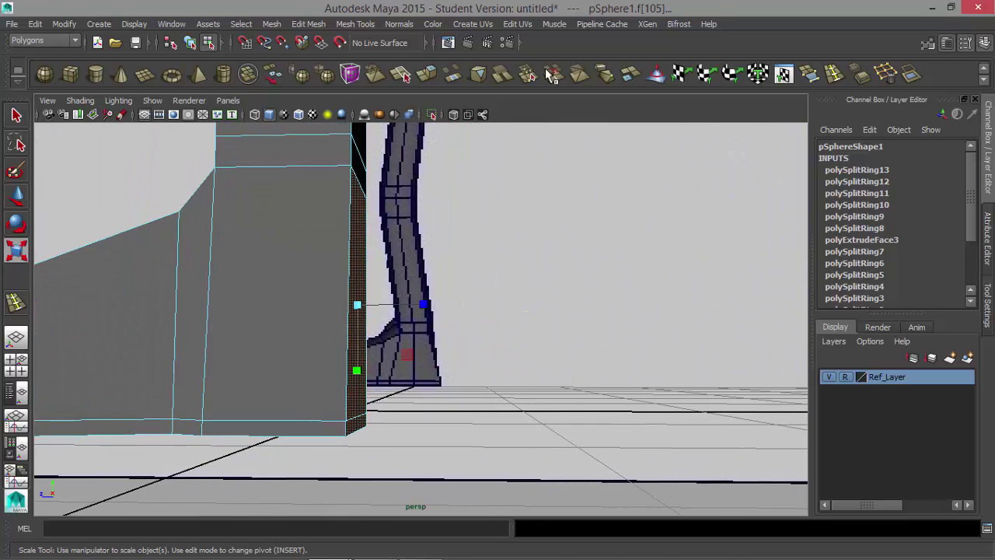
pyautogui.hotkey('ctrl', 'e')
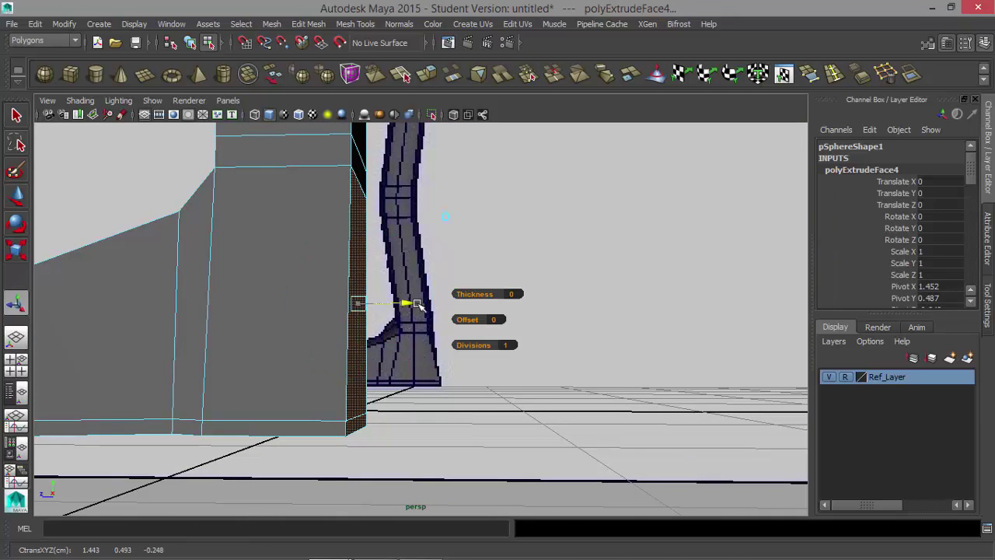
pyautogui.moveTo(418, 304); pyautogui.dragTo(432, 305)
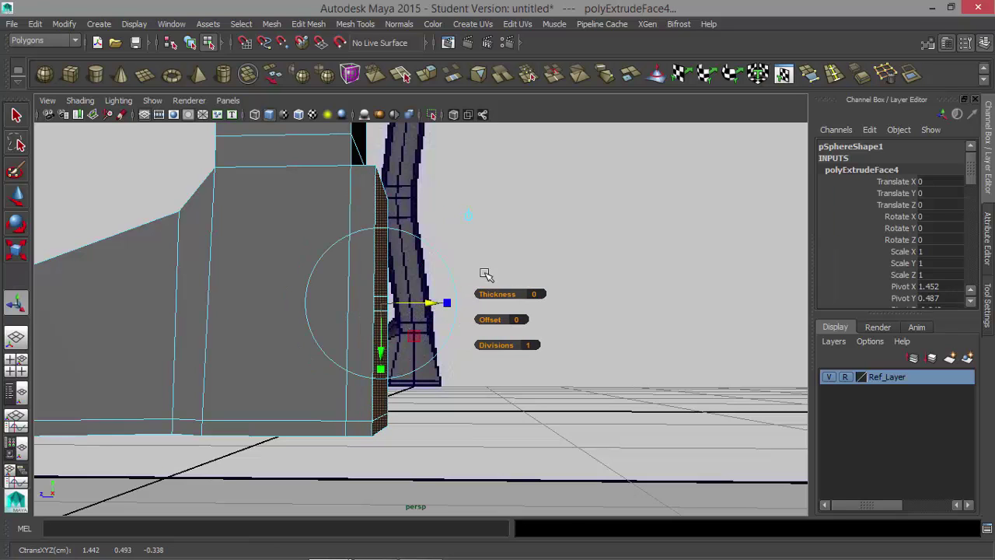
# Step: Switch to edge selection and lower the top edge of the extruded heel to slope it down from the ankle
pyautogui.keyDown('alt'); pyautogui.moveTo(486, 274); pyautogui.dragTo(393, 251); pyautogui.keyUp('alt')
pyautogui.press('q')
pyautogui.click(375, 204)
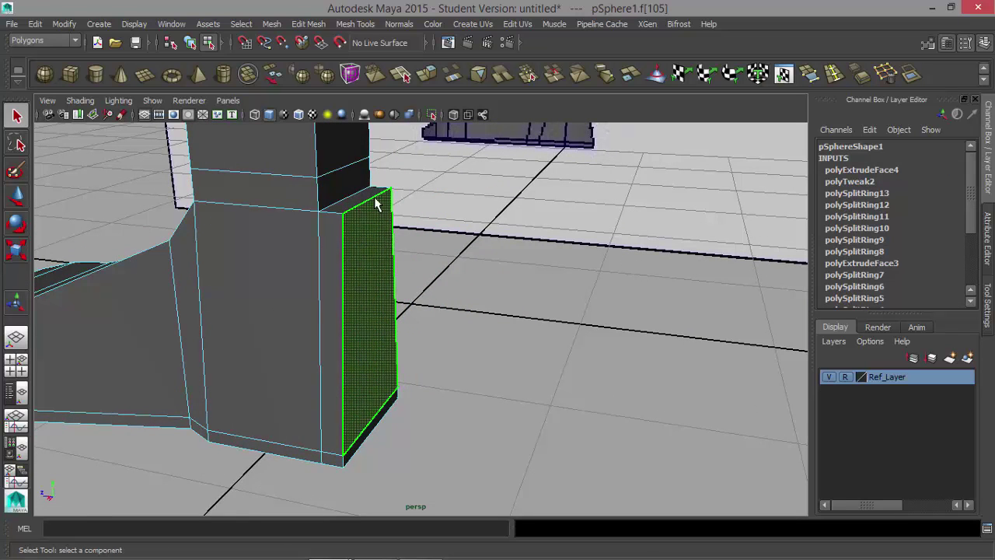
pyautogui.moveTo(376, 209); pyautogui.dragTo(372, 187, button='right')
pyautogui.click(371, 200)
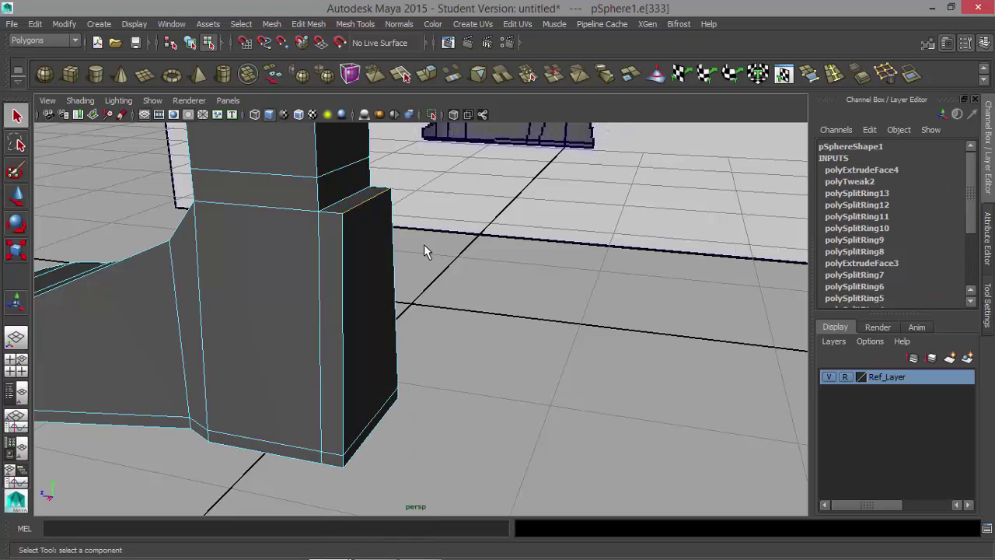
pyautogui.press('w')
pyautogui.moveTo(366, 145); pyautogui.dragTo(368, 256)
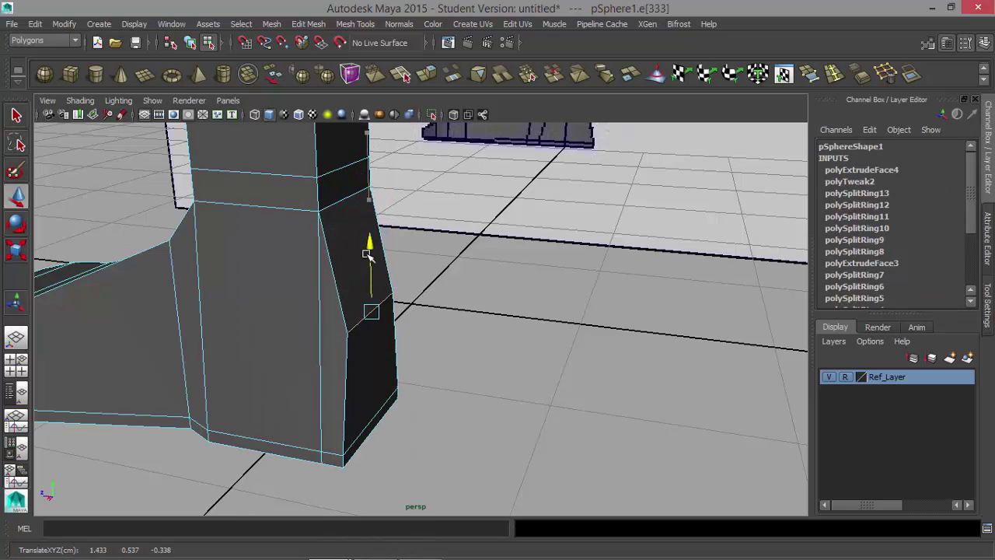
# Step: Switch to face selection and scale the thin sole face at the back of the heel slightly wider along X
pyautogui.keyDown('alt'); pyautogui.moveTo(377, 290); pyautogui.dragTo(329, 271); pyautogui.keyUp('alt')
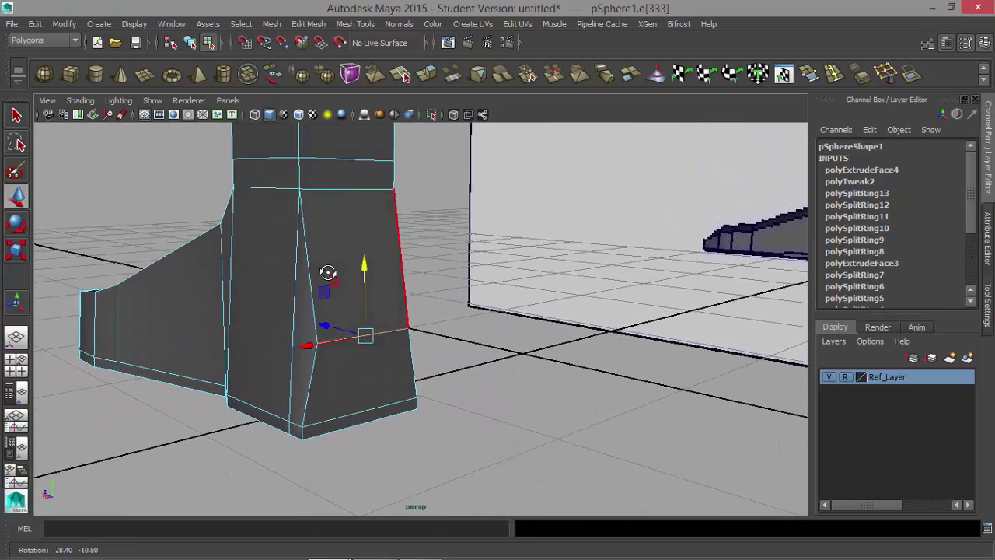
pyautogui.scroll(3, 415, 362)
pyautogui.keyDown('alt'); pyautogui.moveTo(415, 362); pyautogui.dragTo(453, 284, button='middle'); pyautogui.keyUp('alt')
pyautogui.keyDown('alt'); pyautogui.moveTo(453, 284); pyautogui.dragTo(405, 321); pyautogui.keyUp('alt')
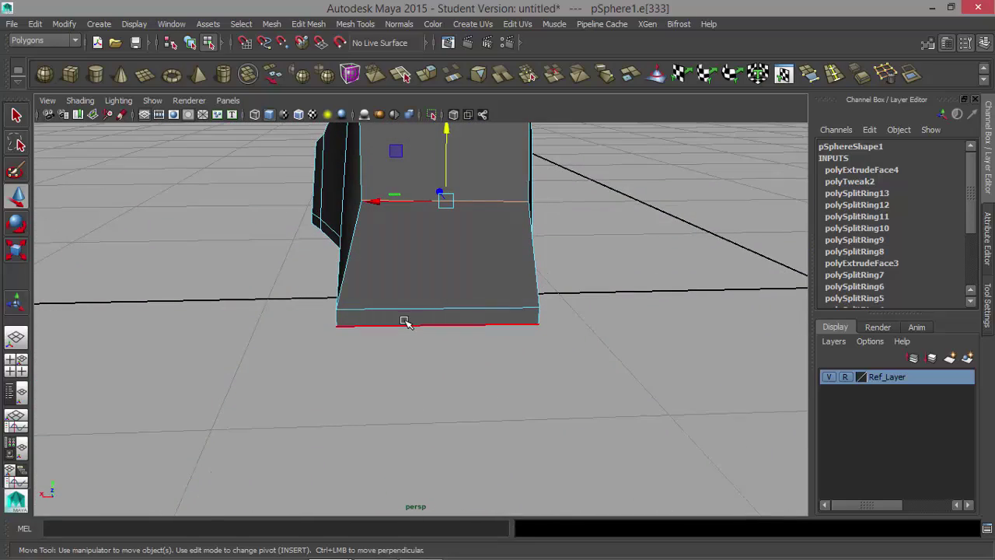
pyautogui.moveTo(404, 321); pyautogui.dragTo(413, 285, button='right')
pyautogui.click(406, 318)
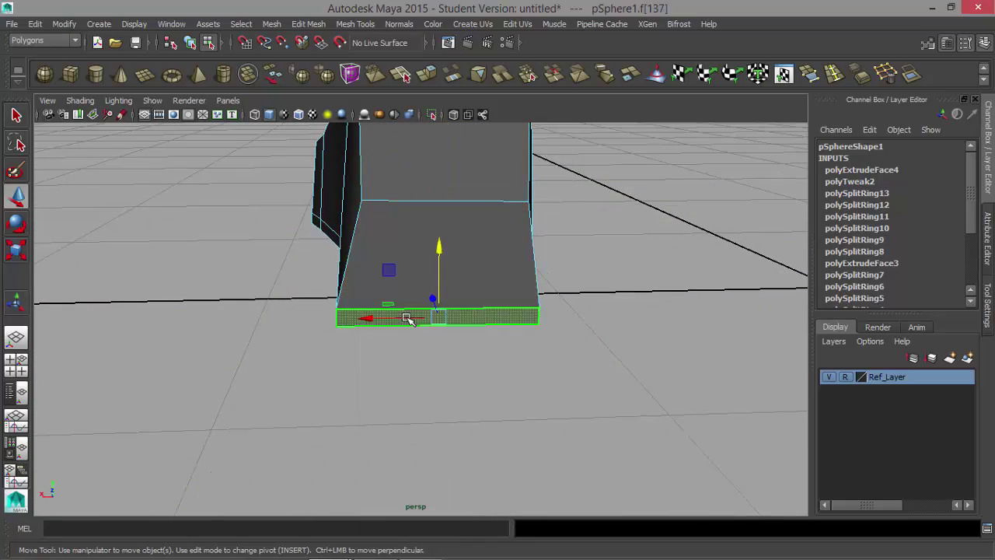
pyautogui.press('r')
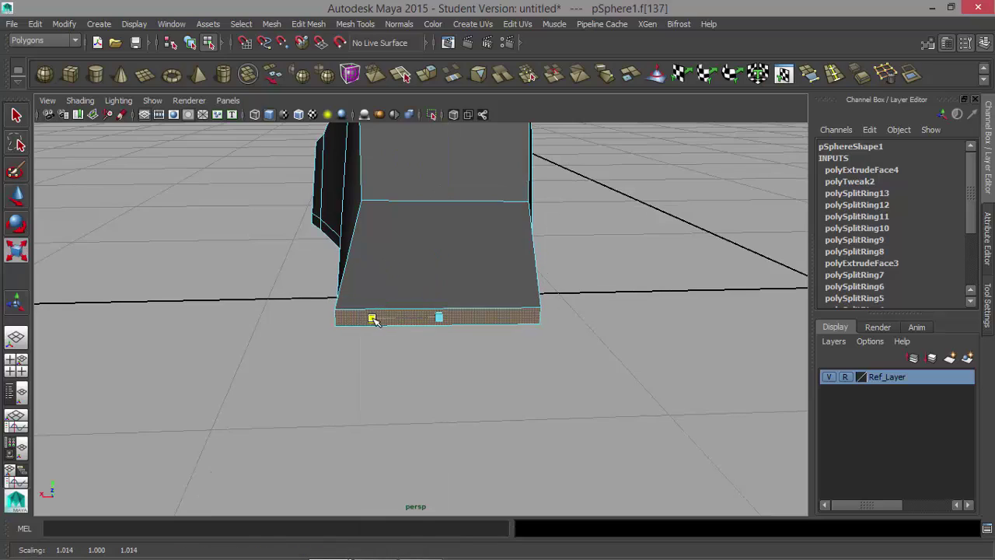
pyautogui.keyDown('alt'); pyautogui.moveTo(511, 259); pyautogui.dragTo(531, 197); pyautogui.keyUp('alt')
# Step: Insert a horizontal edge loop around the leg just above the existing ankle loops
pyautogui.click(834, 73)
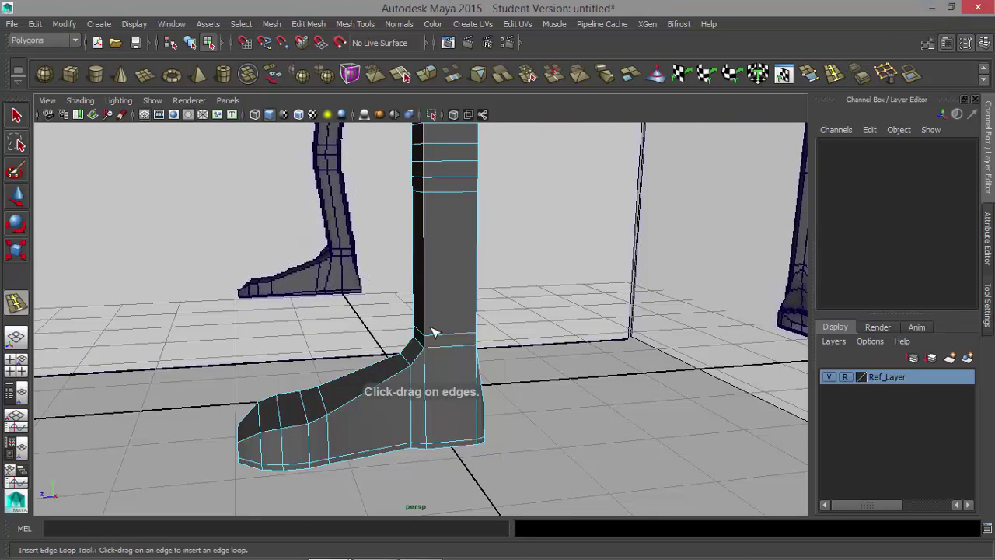
pyautogui.moveTo(434, 327); pyautogui.dragTo(426, 328)
pyautogui.scroll(-5, 381, 257)
pyautogui.keyDown('alt'); pyautogui.moveTo(511, 318); pyautogui.dragTo(547, 326); pyautogui.keyUp('alt')
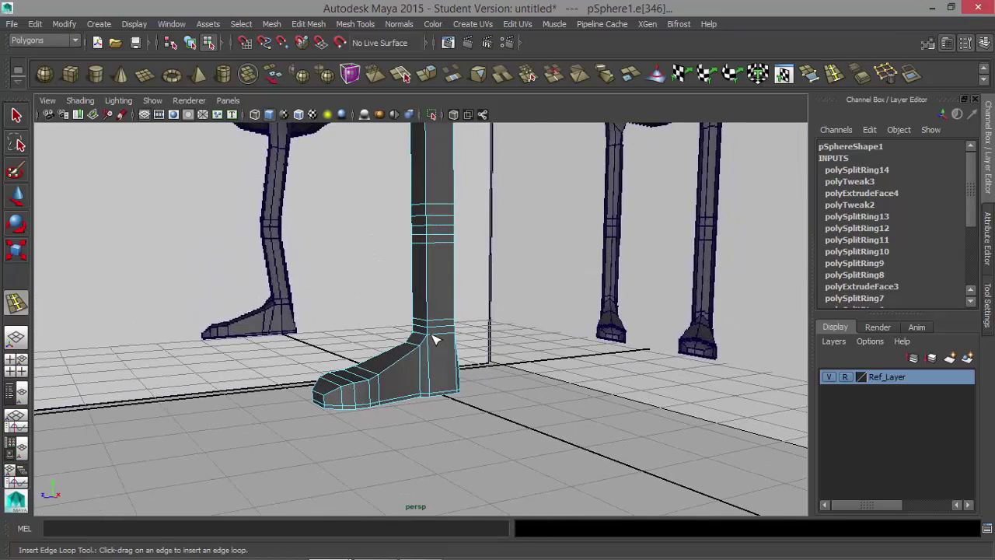
# Step: Insert two edge loops around the flared top of the leg where it joins the body
pyautogui.moveTo(354, 394)
pyautogui.keyDown('alt'); pyautogui.mouseDown()
pyautogui.moveTo(318, 406)
pyautogui.moveTo(339, 388)
pyautogui.mouseUp(); pyautogui.keyUp('alt')
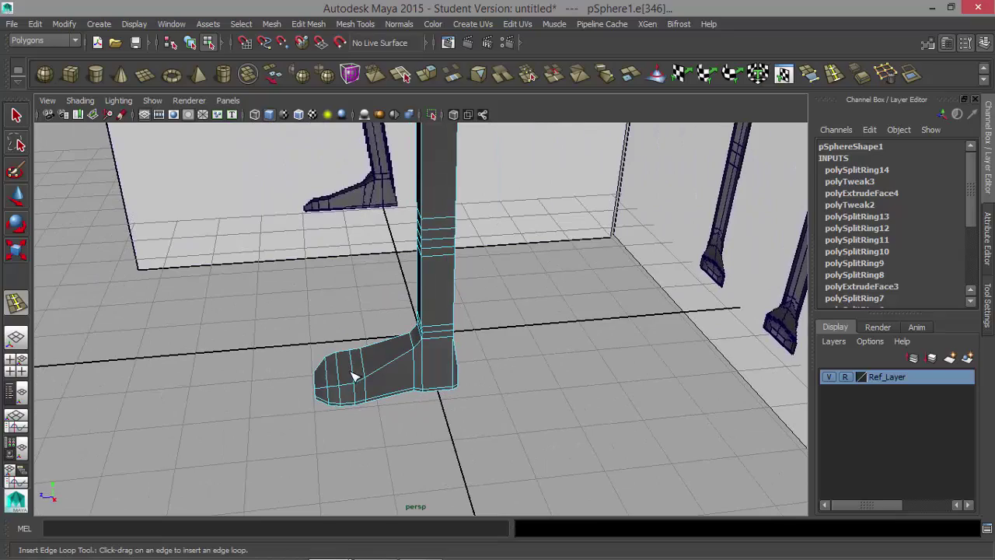
pyautogui.scroll(-3, 444, 282)
pyautogui.keyDown('alt'); pyautogui.moveTo(444, 282); pyautogui.dragTo(425, 391, button='middle'); pyautogui.keyUp('alt')
pyautogui.keyDown('alt'); pyautogui.moveTo(430, 377); pyautogui.dragTo(495, 309); pyautogui.keyUp('alt')
pyautogui.scroll(2, 496, 309)
pyautogui.keyDown('alt'); pyautogui.moveTo(496, 309); pyautogui.dragTo(459, 382, button='right'); pyautogui.keyUp('alt')
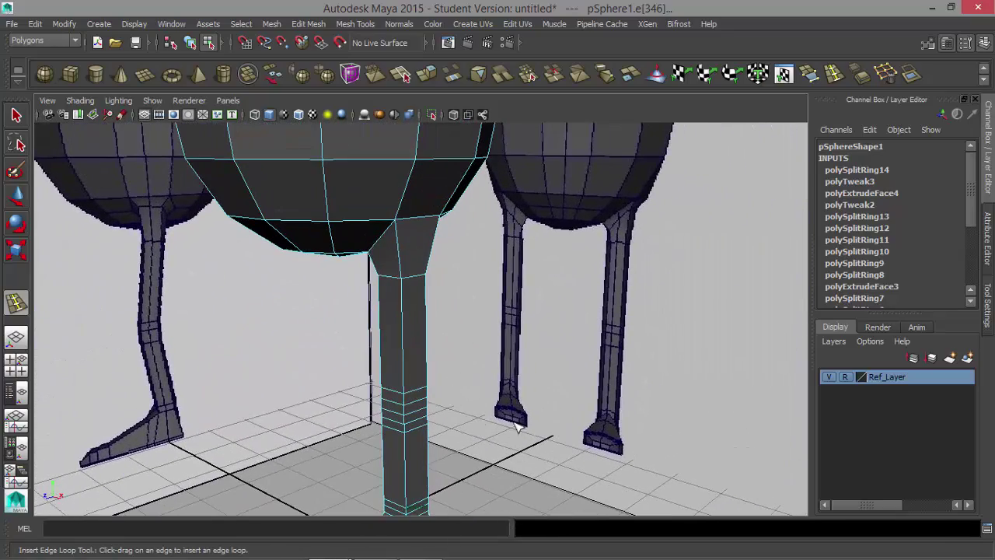
pyautogui.keyDown('alt'); pyautogui.moveTo(517, 426); pyautogui.dragTo(443, 336); pyautogui.keyUp('alt')
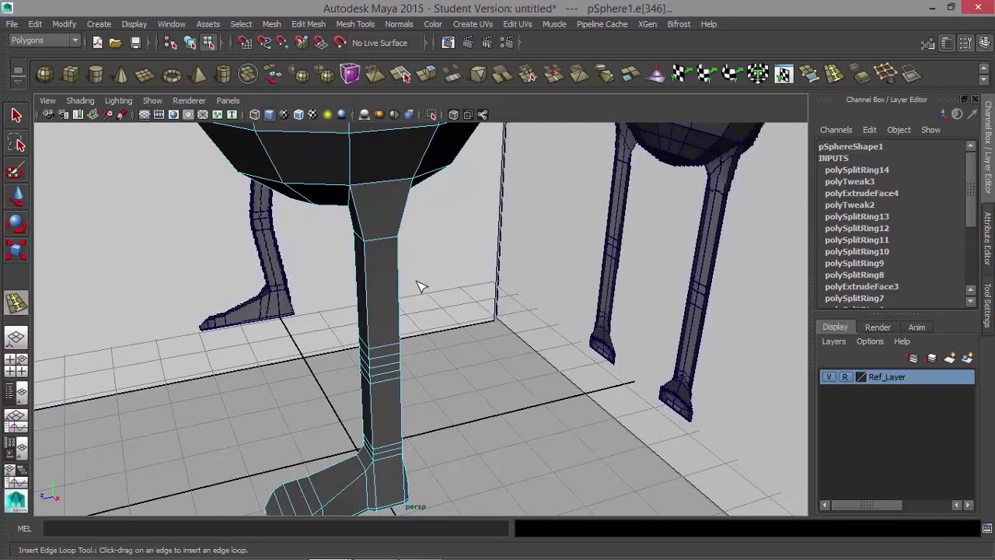
pyautogui.keyDown('alt'); pyautogui.moveTo(420, 287); pyautogui.dragTo(469, 262); pyautogui.keyUp('alt')
pyautogui.keyDown('alt'); pyautogui.moveTo(468, 262); pyautogui.dragTo(477, 302, button='right'); pyautogui.keyUp('alt')
pyautogui.keyDown('alt'); pyautogui.moveTo(477, 302); pyautogui.dragTo(476, 354, button='middle'); pyautogui.keyUp('alt')
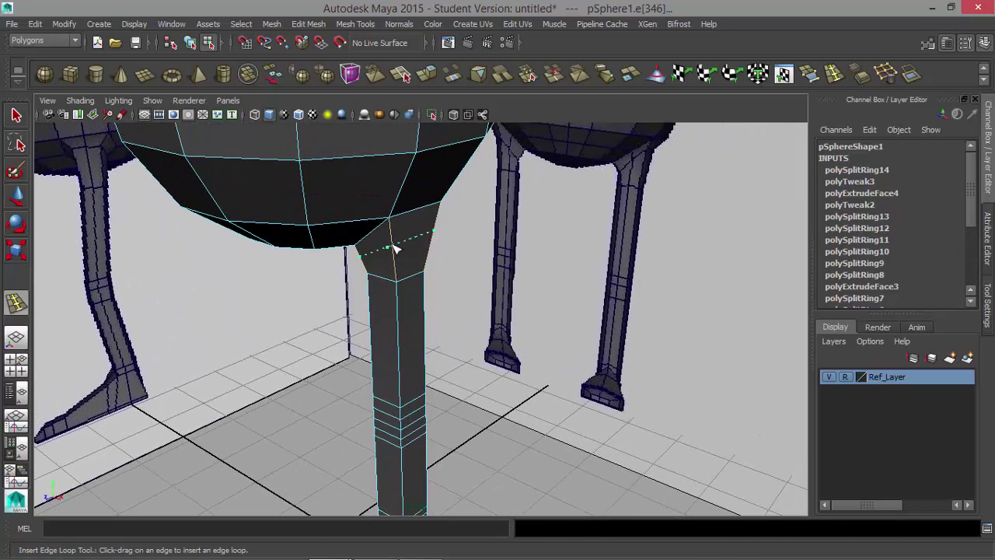
pyautogui.moveTo(397, 258); pyautogui.dragTo(397, 241)
pyautogui.keyDown('alt'); pyautogui.moveTo(397, 241); pyautogui.dragTo(474, 318); pyautogui.keyUp('alt')
pyautogui.keyDown('alt'); pyautogui.moveTo(476, 320); pyautogui.dragTo(591, 334, button='right'); pyautogui.keyUp('alt')
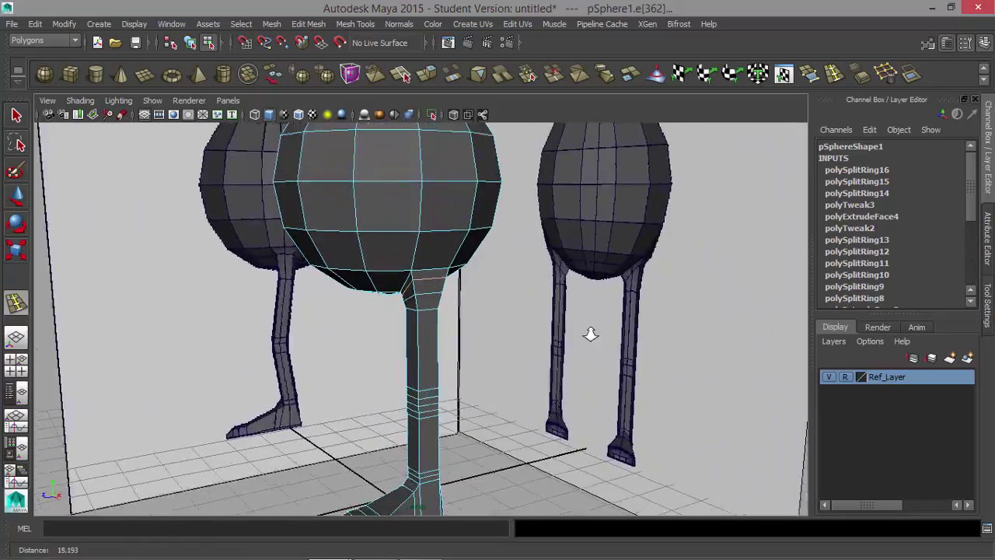
# Step: Return the mesh to object mode and examine the body, leg and foot with smooth preview on
pyautogui.keyDown('alt'); pyautogui.moveTo(537, 374); pyautogui.dragTo(522, 211, button='middle'); pyautogui.keyUp('alt')
pyautogui.keyDown('alt'); pyautogui.moveTo(522, 211); pyautogui.dragTo(569, 295); pyautogui.keyUp('alt')
pyautogui.keyDown('alt'); pyautogui.moveTo(568, 296); pyautogui.dragTo(518, 287, button='right'); pyautogui.keyUp('alt')
pyautogui.keyDown('alt'); pyautogui.moveTo(518, 287); pyautogui.dragTo(515, 335, button='middle'); pyautogui.keyUp('alt')
pyautogui.keyDown('alt'); pyautogui.moveTo(515, 336); pyautogui.dragTo(502, 272); pyautogui.keyUp('alt')
pyautogui.moveTo(402, 216); pyautogui.dragTo(459, 190, button='right')
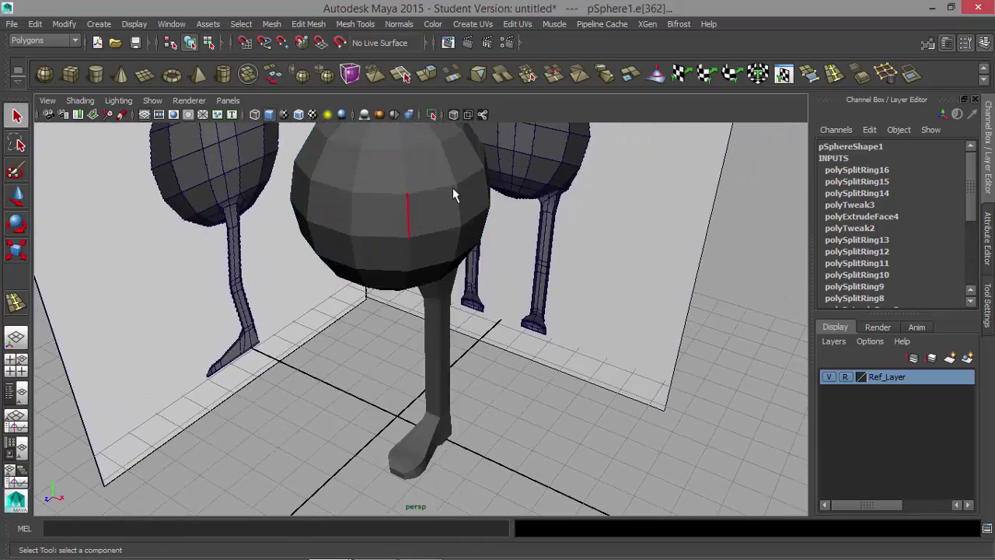
pyautogui.click(452, 187)
pyautogui.keyDown('alt'); pyautogui.moveTo(568, 325); pyautogui.dragTo(565, 345, button='middle'); pyautogui.keyUp('alt')
pyautogui.press('3')
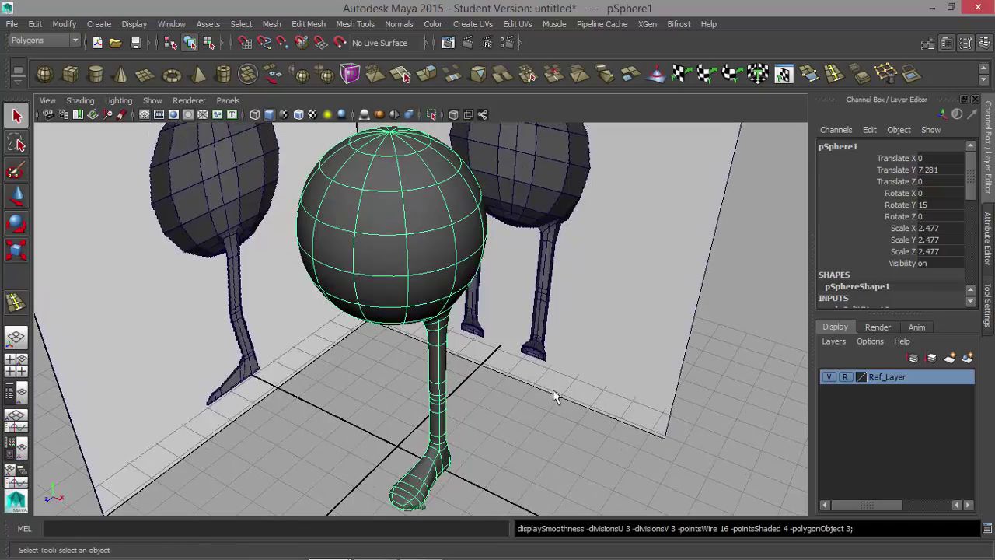
pyautogui.keyDown('alt'); pyautogui.moveTo(565, 348); pyautogui.dragTo(522, 357); pyautogui.keyUp('alt')
pyautogui.click(439, 434)
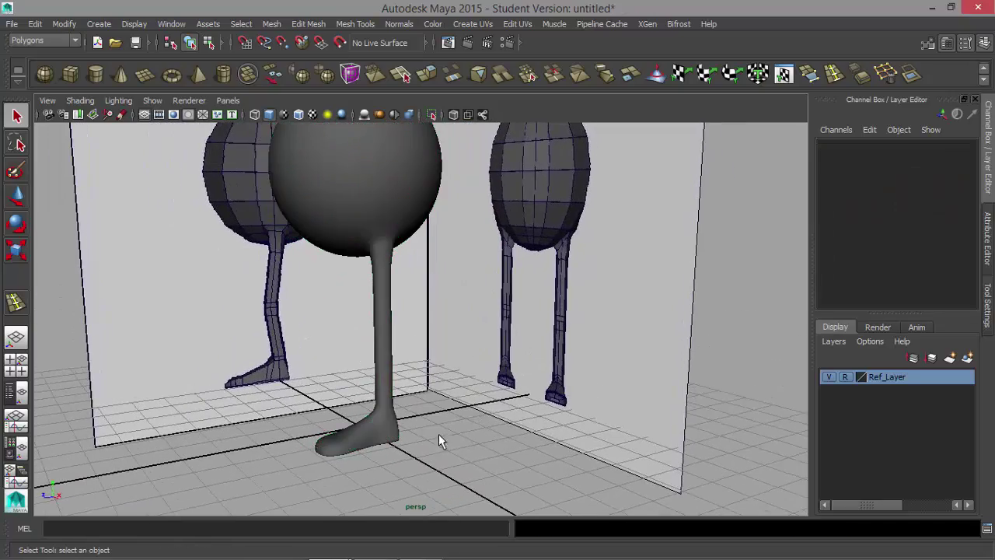
pyautogui.keyDown('alt'); pyautogui.moveTo(439, 434); pyautogui.dragTo(471, 446); pyautogui.keyUp('alt')
# Step: Select the unsmoothed mesh, maximize the side view framed on the leg and set the mesh to vertex selection
pyautogui.click(453, 257)
pyautogui.keyDown('alt'); pyautogui.moveTo(474, 393); pyautogui.dragTo(432, 395); pyautogui.keyUp('alt')
pyautogui.press('space')
pyautogui.press('space')
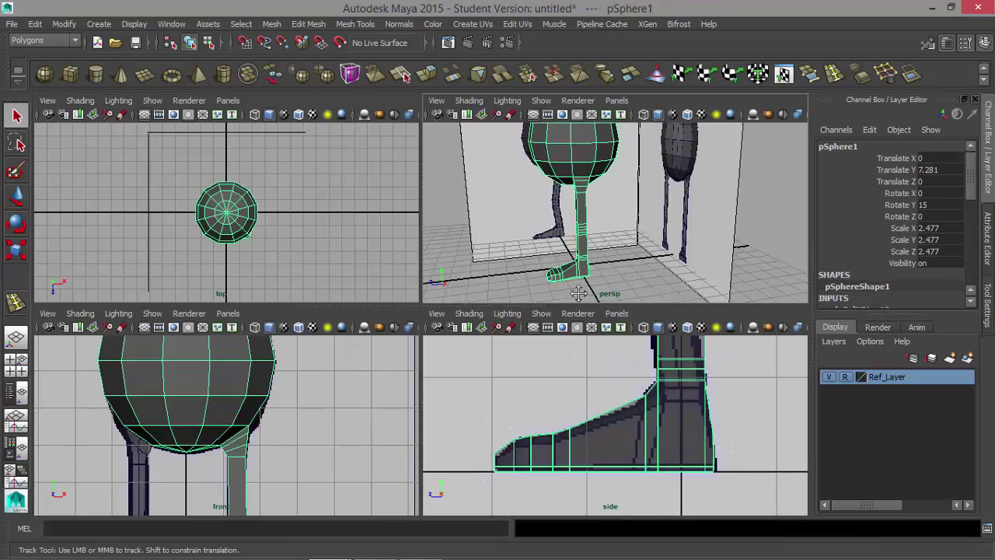
pyautogui.press('space')
pyautogui.keyDown('alt'); pyautogui.moveTo(565, 317); pyautogui.dragTo(342, 365, button='right'); pyautogui.keyUp('alt')
pyautogui.keyDown('alt'); pyautogui.moveTo(459, 241); pyautogui.dragTo(432, 346, button='middle'); pyautogui.keyUp('alt')
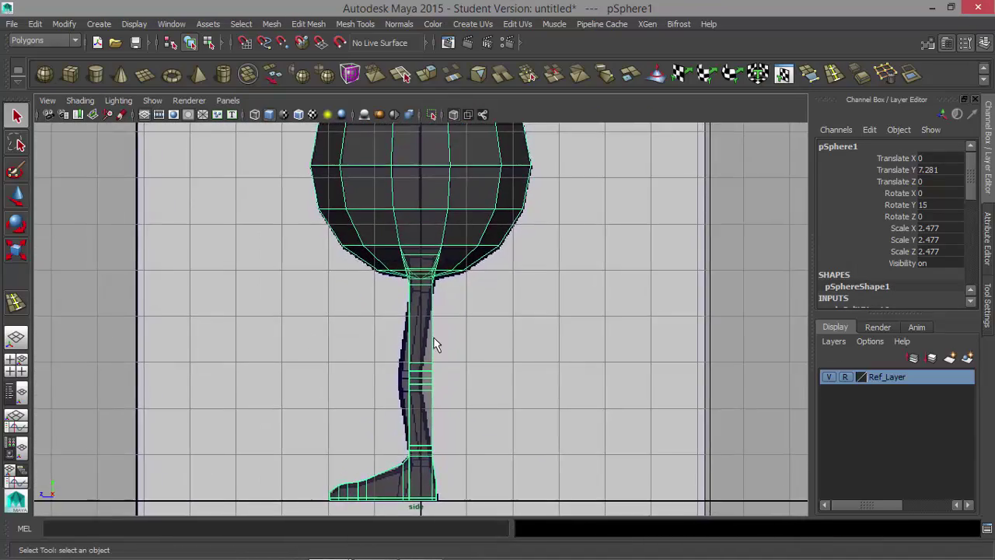
pyautogui.keyDown('alt'); pyautogui.moveTo(435, 344); pyautogui.dragTo(537, 389, button='right'); pyautogui.keyUp('alt')
pyautogui.keyDown('alt'); pyautogui.moveTo(483, 390); pyautogui.dragTo(498, 332, button='middle'); pyautogui.keyUp('alt')
pyautogui.keyDown('alt'); pyautogui.moveTo(409, 351); pyautogui.dragTo(488, 356, button='right'); pyautogui.keyUp('alt')
pyautogui.moveTo(420, 371); pyautogui.dragTo(371, 211, button='right')
# Step: Select the five vertex rows at the knee and move them forward along Z toward the reference bend
pyautogui.moveTo(384, 338); pyautogui.dragTo(542, 434)
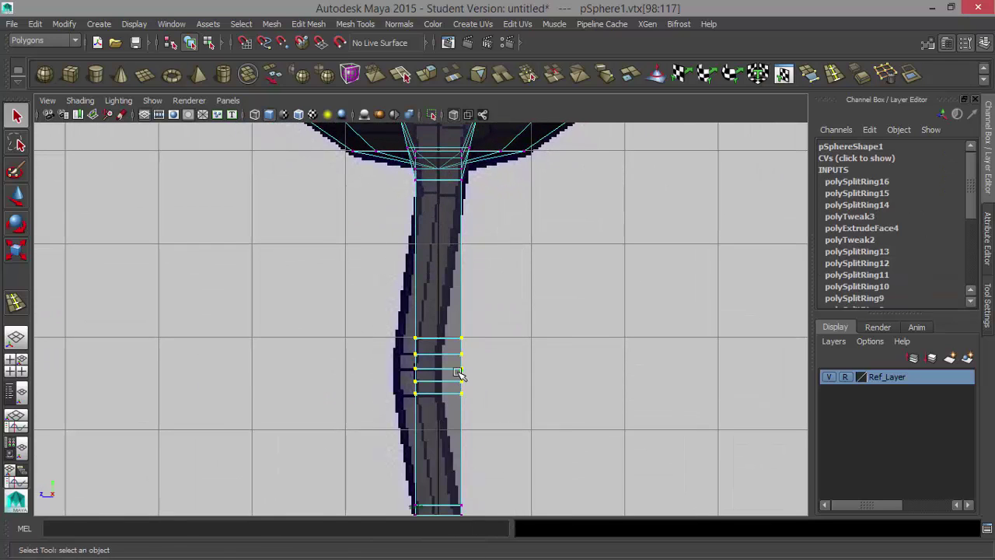
pyautogui.press('w')
pyautogui.moveTo(373, 366); pyautogui.dragTo(359, 366)
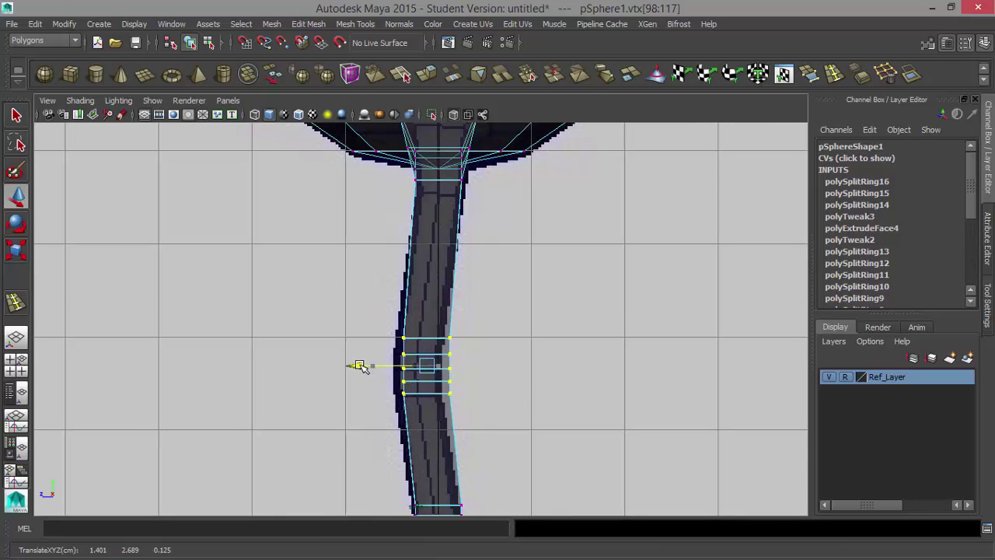
# Step: Select the middle three vertex rows of the knee and move them slightly further forward along Z
pyautogui.click(478, 364)
pyautogui.moveTo(440, 372); pyautogui.dragTo(476, 387)
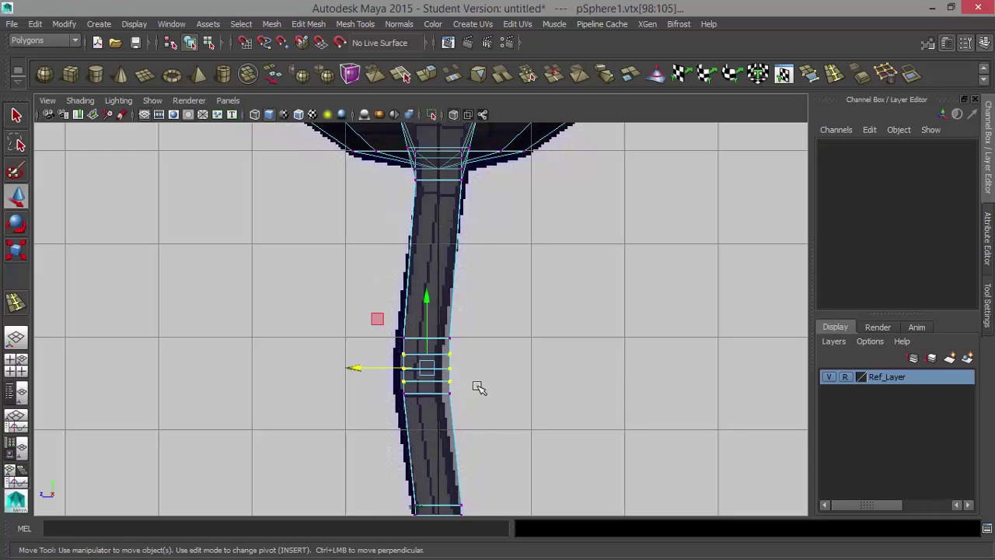
pyautogui.click(506, 364)
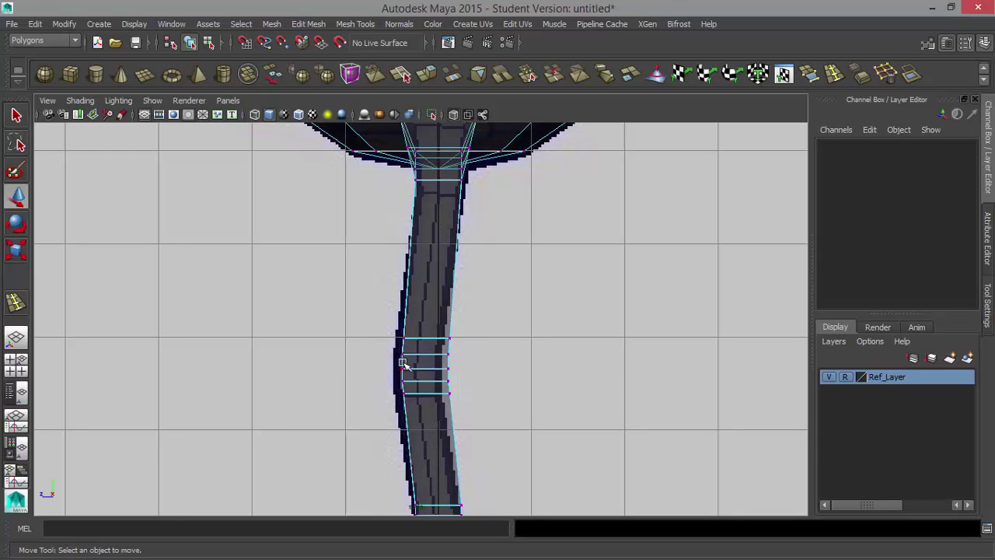
pyautogui.scroll(3, 522, 391)
pyautogui.keyDown('alt'); pyautogui.moveTo(522, 391); pyautogui.dragTo(516, 349, button='middle'); pyautogui.keyUp('alt')
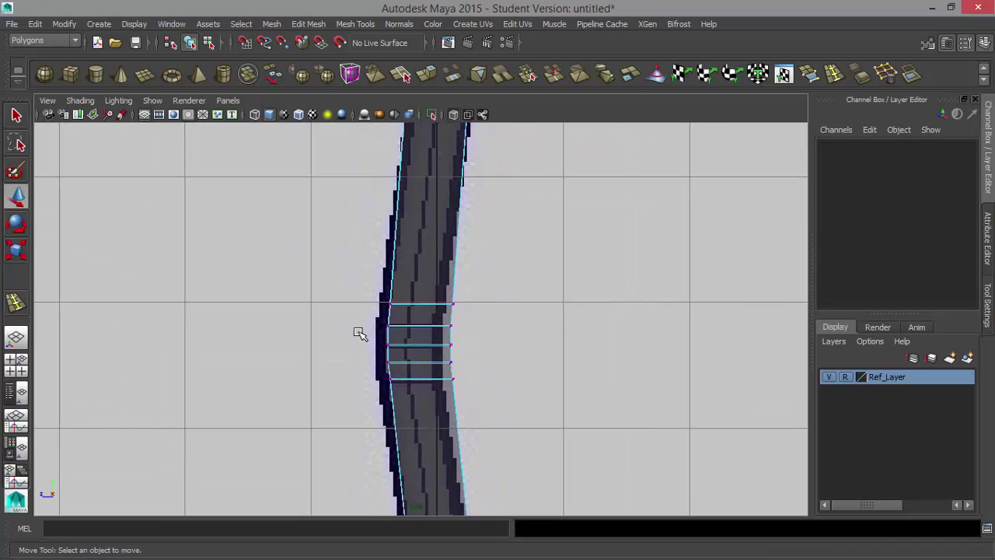
# Step: Select the middle vertex row of the knee and move it slightly forward along Z
pyautogui.moveTo(457, 352); pyautogui.dragTo(454, 354)
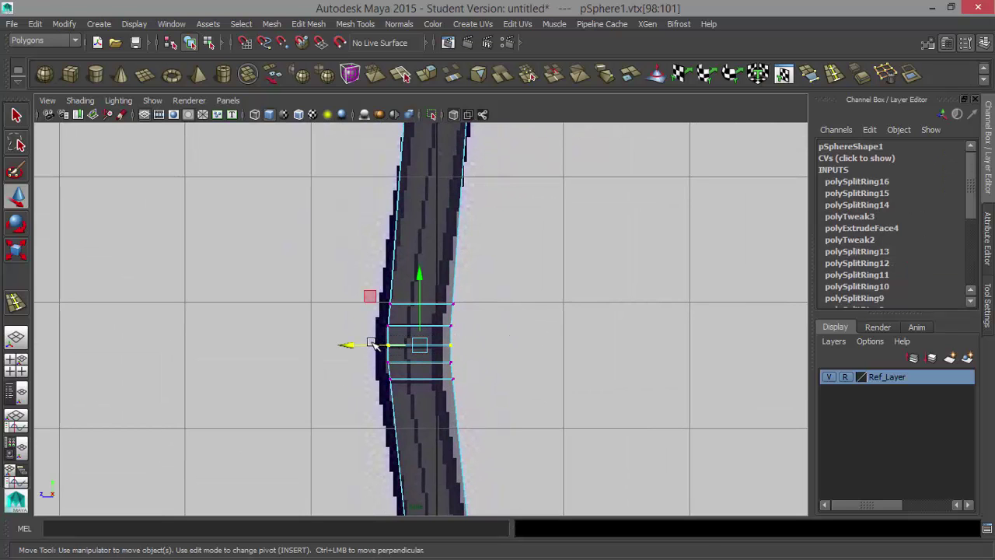
pyautogui.click(556, 336)
pyautogui.scroll(-5, 560, 330)
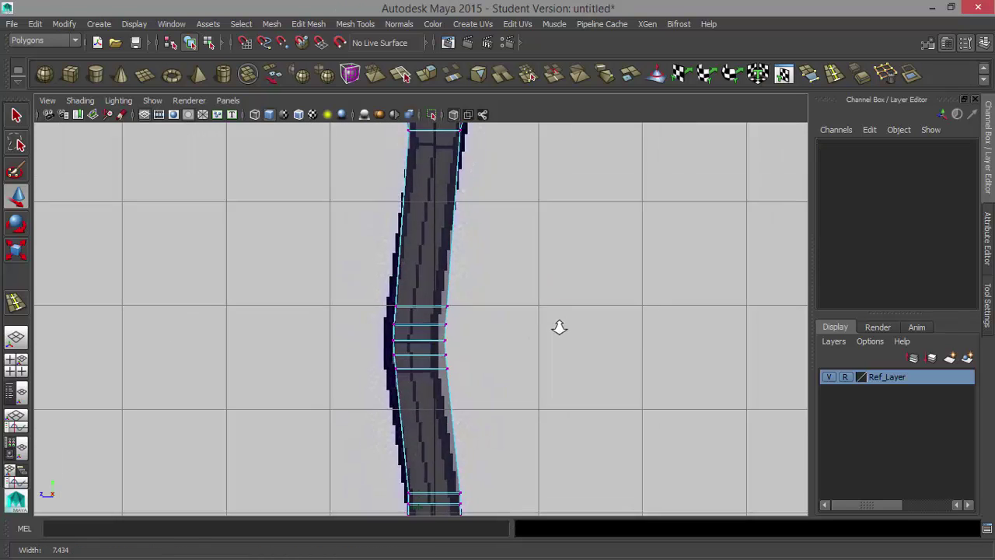
pyautogui.keyDown('alt'); pyautogui.moveTo(521, 341); pyautogui.dragTo(522, 345, button='middle'); pyautogui.keyUp('alt')
# Step: Examine the bent knee, leg and foot from several sides in the maximized perspective view
pyautogui.press('space')
pyautogui.press('space')
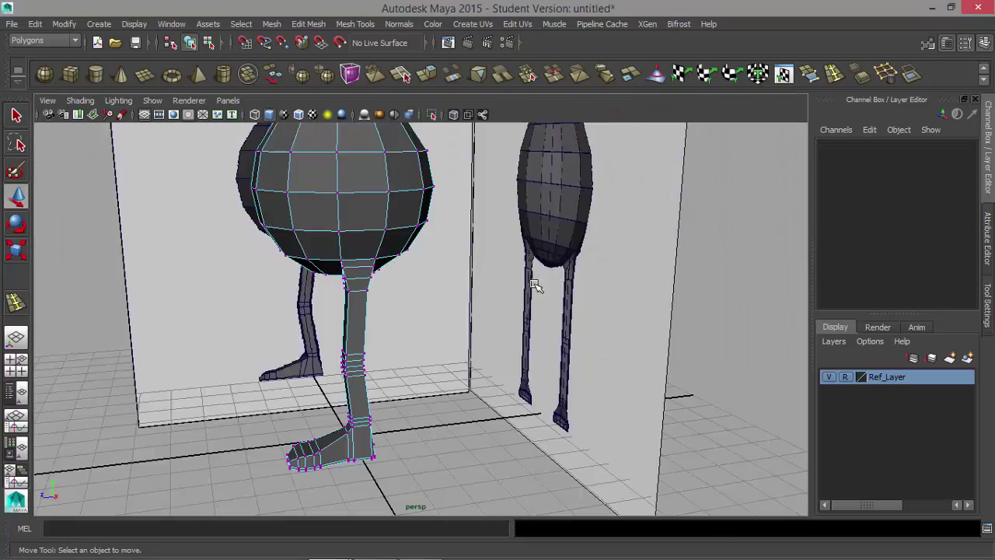
pyautogui.keyDown('alt'); pyautogui.moveTo(535, 284); pyautogui.dragTo(453, 320); pyautogui.keyUp('alt')
pyautogui.scroll(4, 453, 319)
pyautogui.keyDown('alt'); pyautogui.moveTo(452, 319); pyautogui.dragTo(534, 275, button='middle'); pyautogui.keyUp('alt')
pyautogui.keyDown('alt'); pyautogui.moveTo(534, 276); pyautogui.dragTo(605, 291); pyautogui.keyUp('alt')
pyautogui.scroll(-4, 604, 291)
pyautogui.keyDown('alt'); pyautogui.moveTo(604, 291); pyautogui.dragTo(538, 302, button='middle'); pyautogui.keyUp('alt')
pyautogui.keyDown('alt'); pyautogui.moveTo(538, 302); pyautogui.dragTo(558, 293); pyautogui.keyUp('alt')
pyautogui.scroll(-3, 505, 279)
pyautogui.keyDown('alt'); pyautogui.moveTo(503, 277); pyautogui.dragTo(540, 322, button='middle'); pyautogui.keyUp('alt')
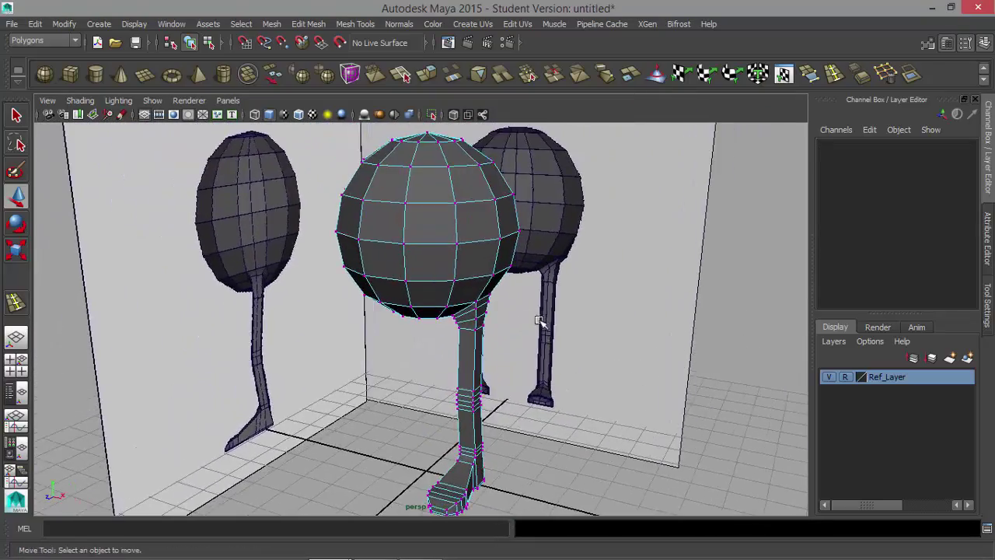
pyautogui.keyDown('alt'); pyautogui.moveTo(540, 321); pyautogui.dragTo(484, 285); pyautogui.keyUp('alt')
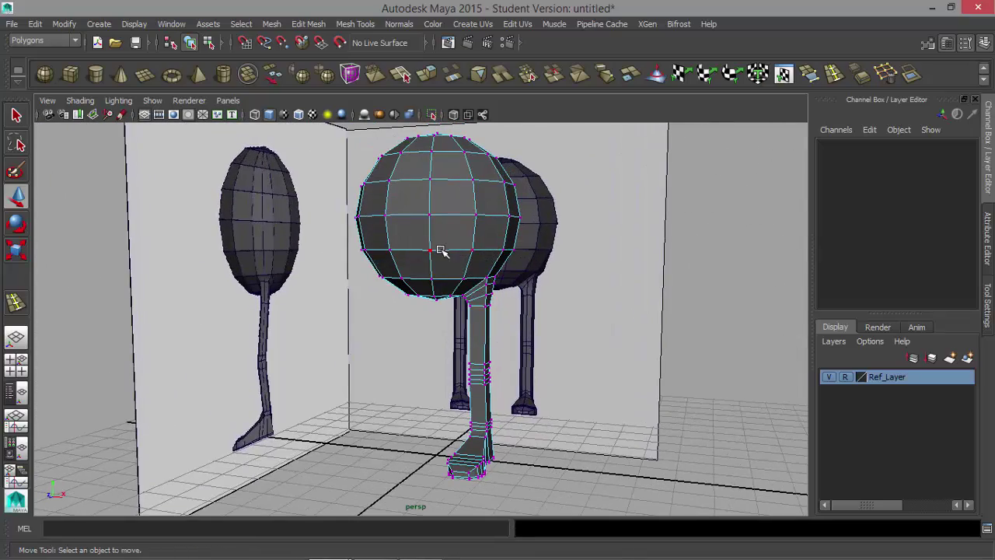
# Step: Return the mesh to object mode and freeze its transformations
pyautogui.moveTo(440, 235); pyautogui.dragTo(505, 196, button='right')
pyautogui.click(459, 225)
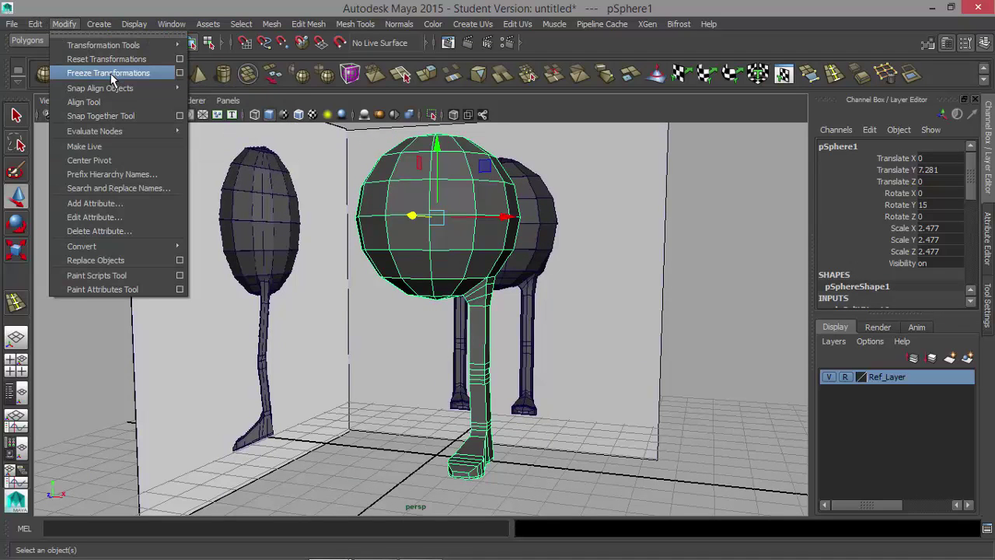
pyautogui.click(112, 74)
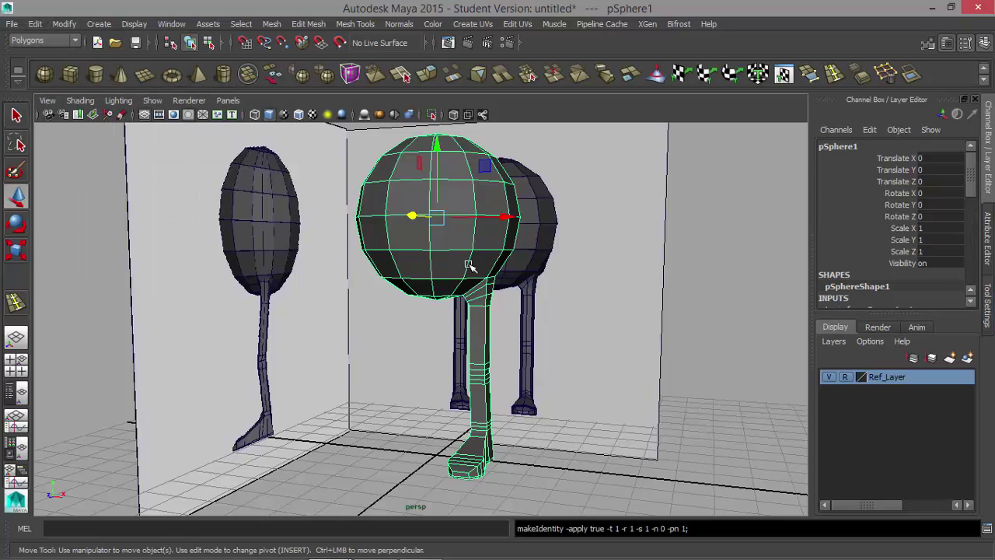
pyautogui.keyDown('alt'); pyautogui.moveTo(468, 265); pyautogui.dragTo(515, 330); pyautogui.keyUp('alt')
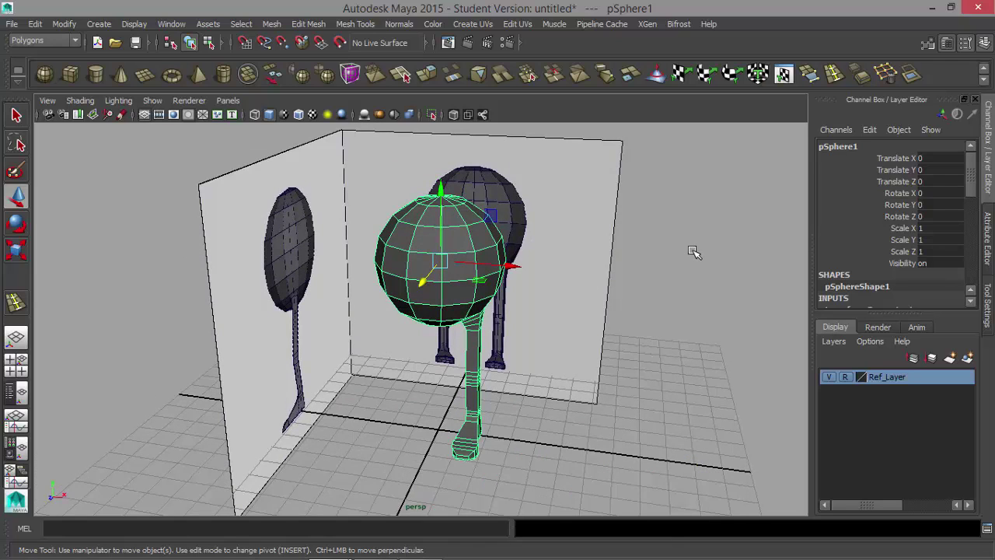
# Step: Duplicate the mesh and mirror the copy by setting its Scale X to -1
pyautogui.hotkey('ctrl', 'd')
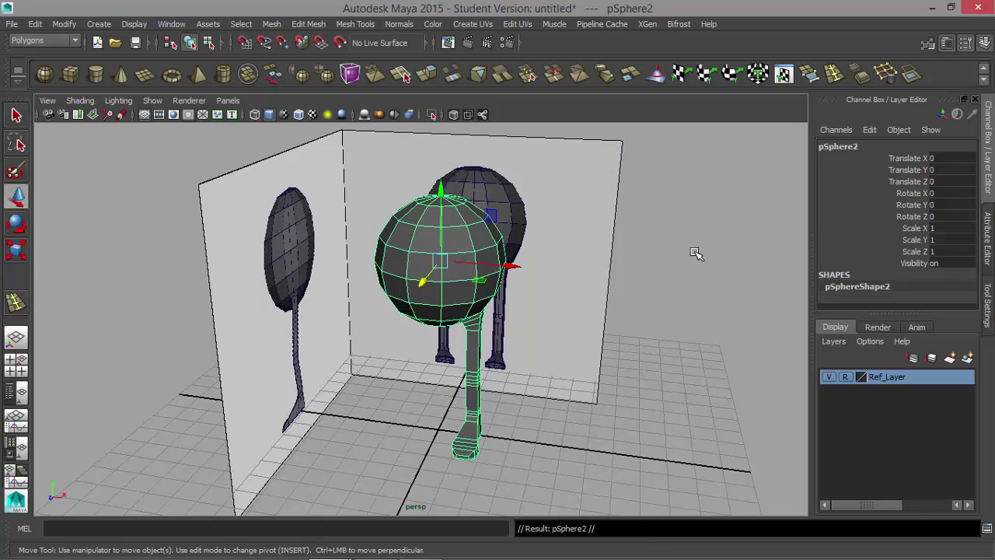
pyautogui.click(918, 228)
pyautogui.click(946, 229)
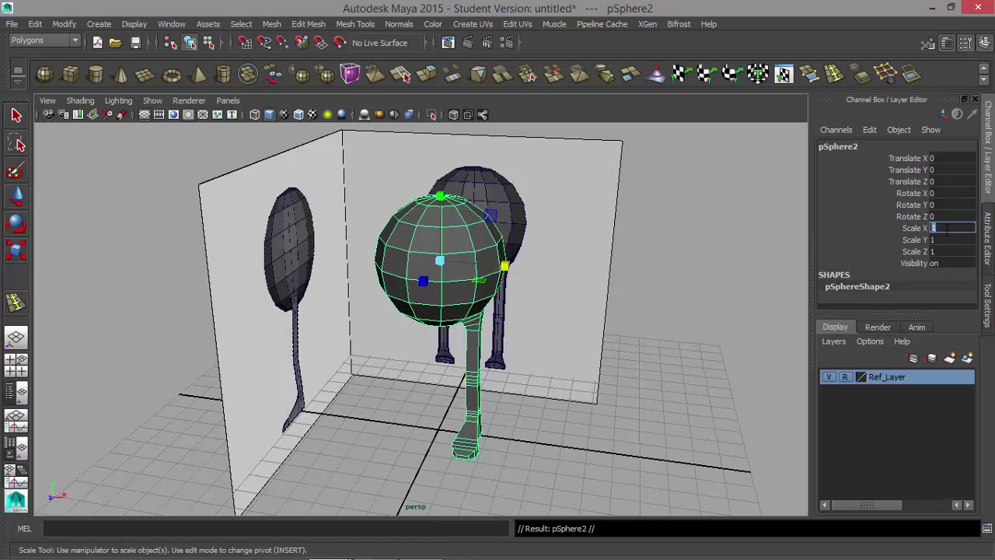
pyautogui.write('-1')
pyautogui.press('Return')
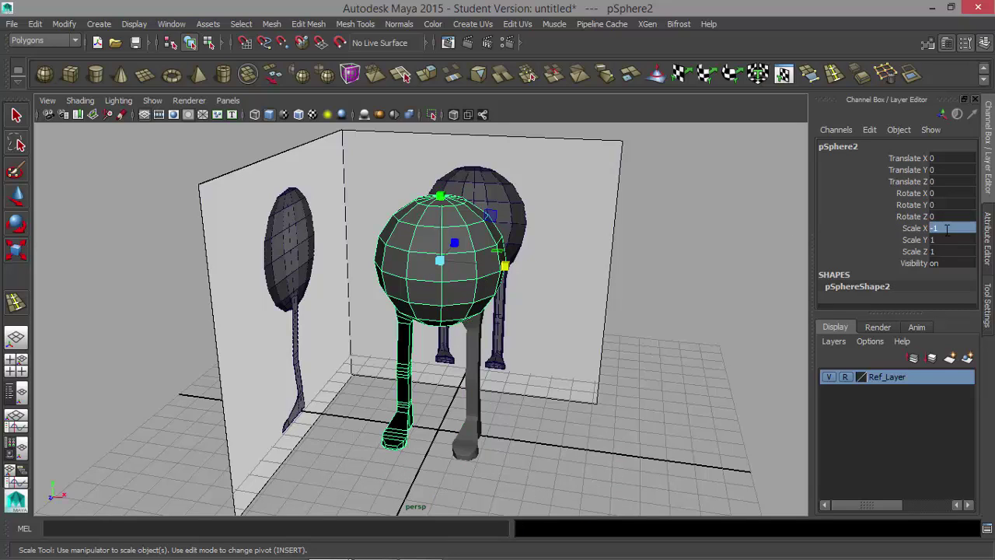
# Step: Freeze the mirrored copy's transformations and move it forward along Z by about 6.7 units, clear of the original
pyautogui.keyDown('alt'); pyautogui.moveTo(670, 255); pyautogui.dragTo(591, 293); pyautogui.keyUp('alt')
pyautogui.click(62, 24)
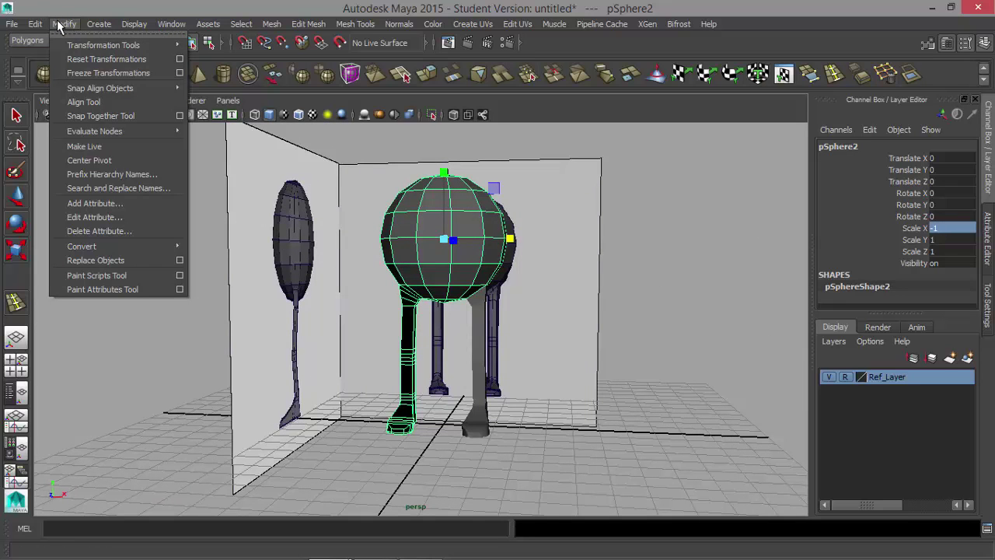
pyautogui.click(91, 74)
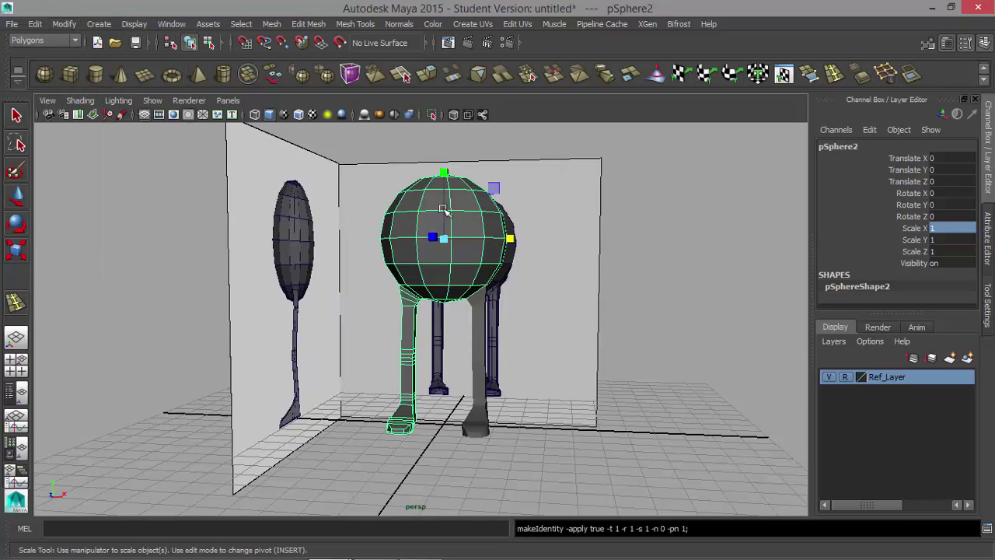
pyautogui.keyDown('alt'); pyautogui.moveTo(280, 318); pyautogui.dragTo(451, 303); pyautogui.keyUp('alt')
pyautogui.press('w')
# Step: Select the leg and foot faces of the mirrored copy and grow the selection up to the base of the body
pyautogui.moveTo(290, 214); pyautogui.dragTo(303, 249, button='right')
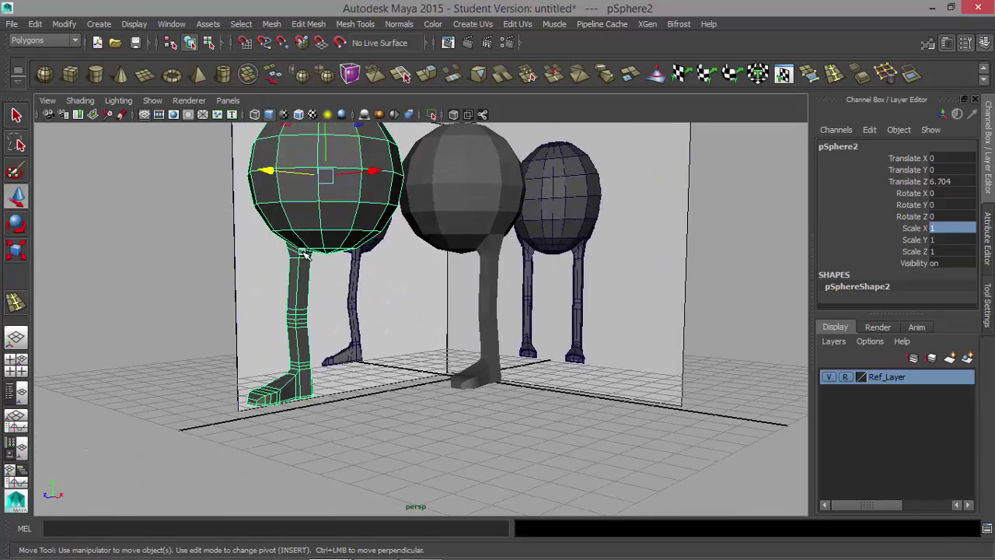
pyautogui.moveTo(249, 302); pyautogui.dragTo(353, 413)
pyautogui.keyDown('alt'); pyautogui.moveTo(354, 325); pyautogui.dragTo(380, 351); pyautogui.keyUp('alt')
pyautogui.scroll(5, 384, 317)
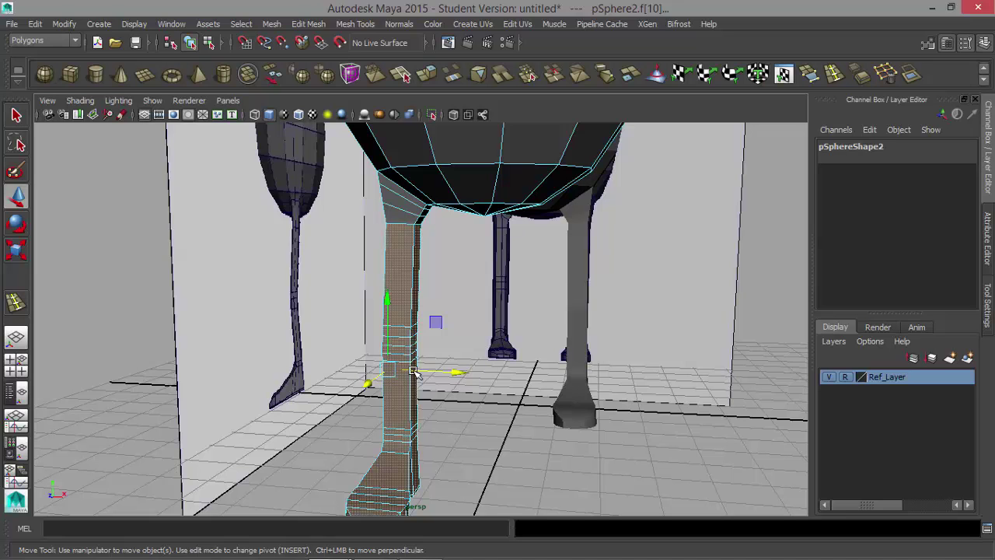
pyautogui.hotkey('shift', '.')
pyautogui.hotkey('shift', '.')
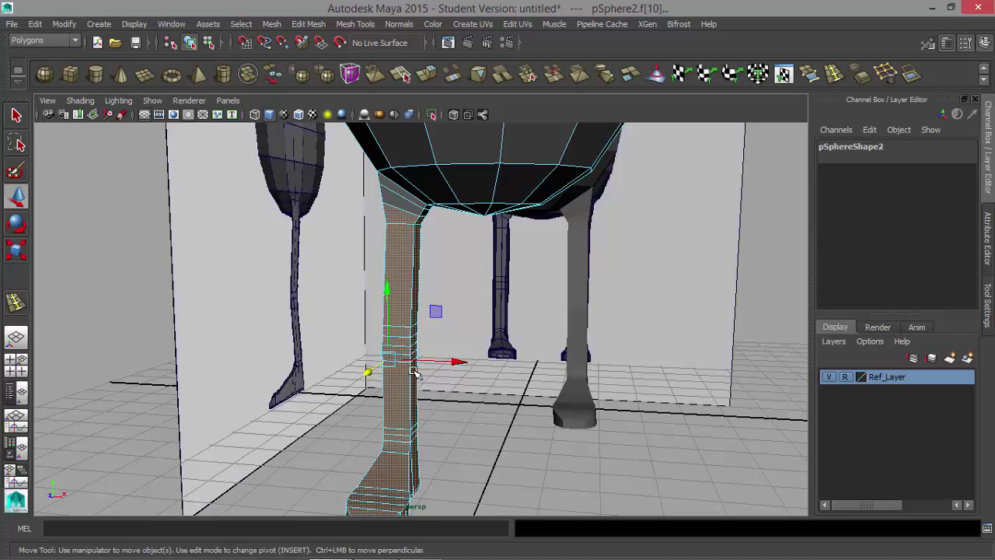
pyautogui.keyDown('alt'); pyautogui.moveTo(504, 325); pyautogui.dragTo(523, 228); pyautogui.keyUp('alt')
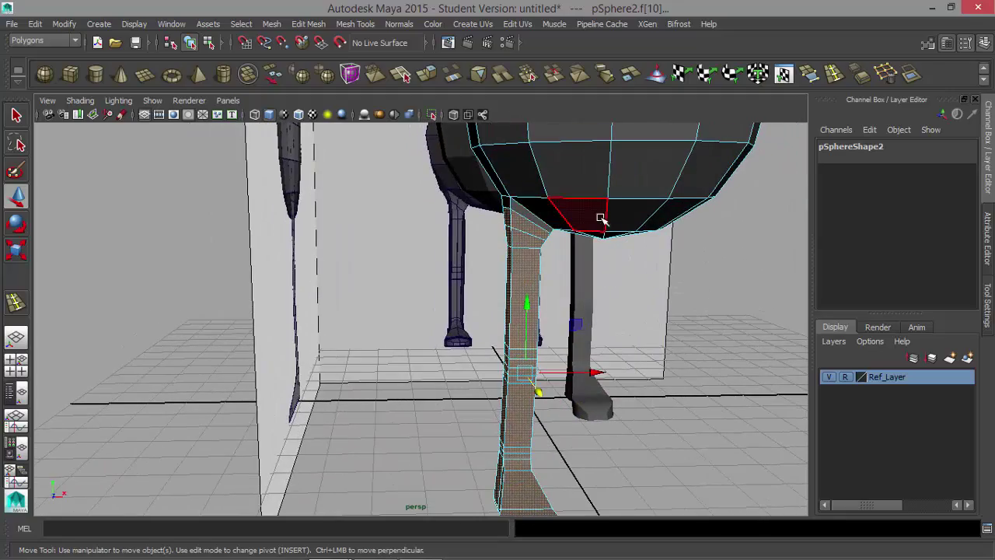
pyautogui.moveTo(638, 367)
pyautogui.keyDown('alt'); pyautogui.mouseDown()
pyautogui.moveTo(627, 362)
pyautogui.moveTo(631, 375)
pyautogui.mouseUp(); pyautogui.keyUp('alt')
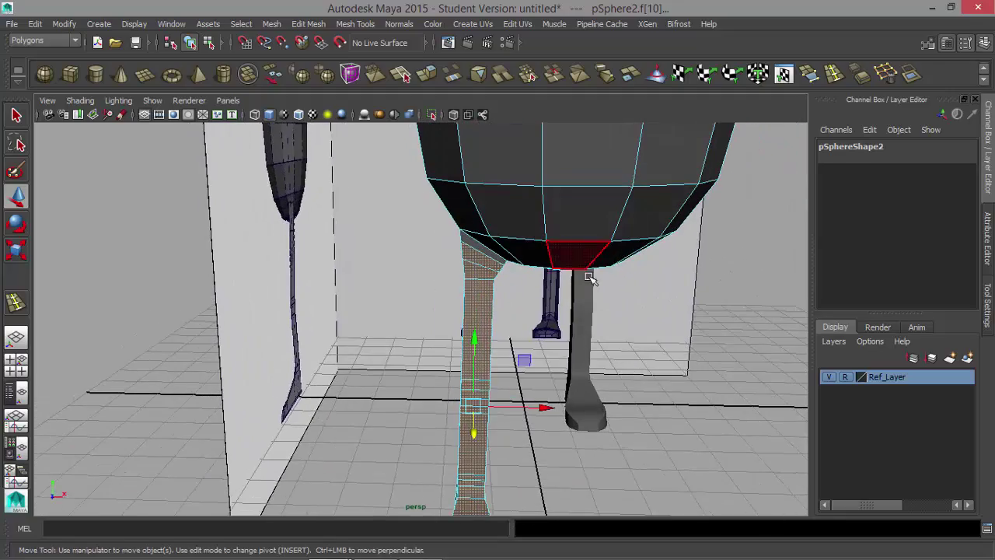
pyautogui.keyDown('alt'); pyautogui.moveTo(591, 273); pyautogui.dragTo(482, 233); pyautogui.keyUp('alt')
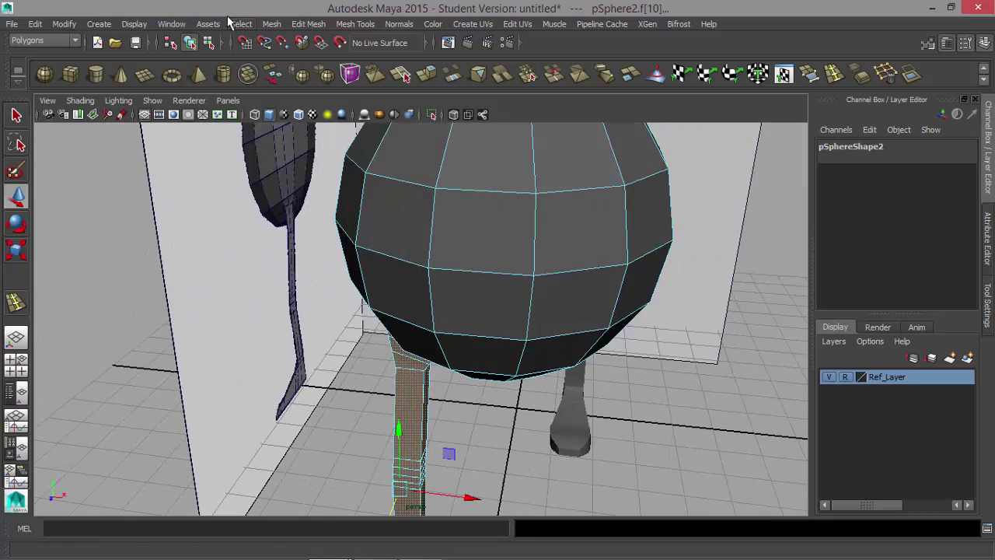
# Step: Invert the face selection and delete the copy's body faces, leaving only the leg and foot
pyautogui.click(36, 25)
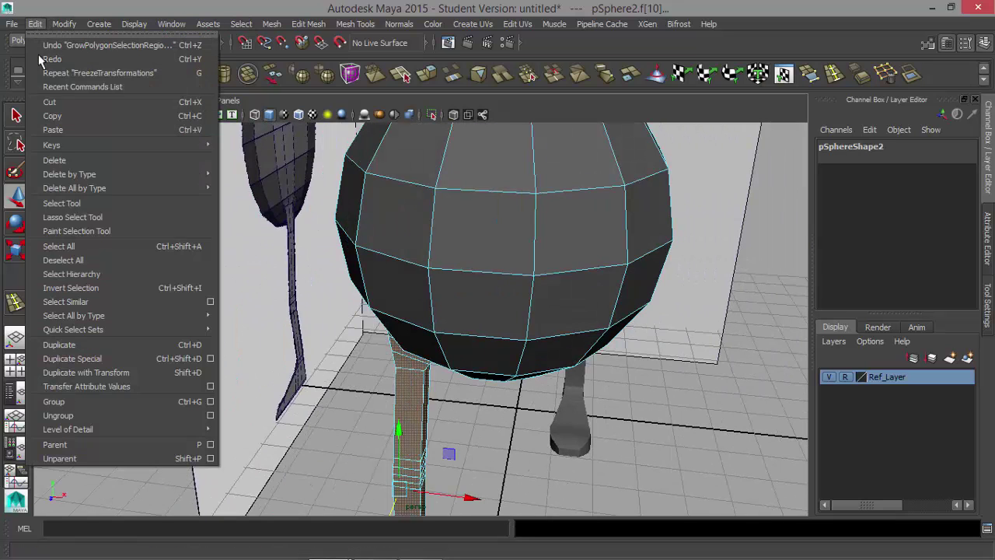
pyautogui.click(113, 289)
pyautogui.keyDown('alt'); pyautogui.moveTo(333, 282); pyautogui.dragTo(593, 267); pyautogui.keyUp('alt')
pyautogui.press('Delete')
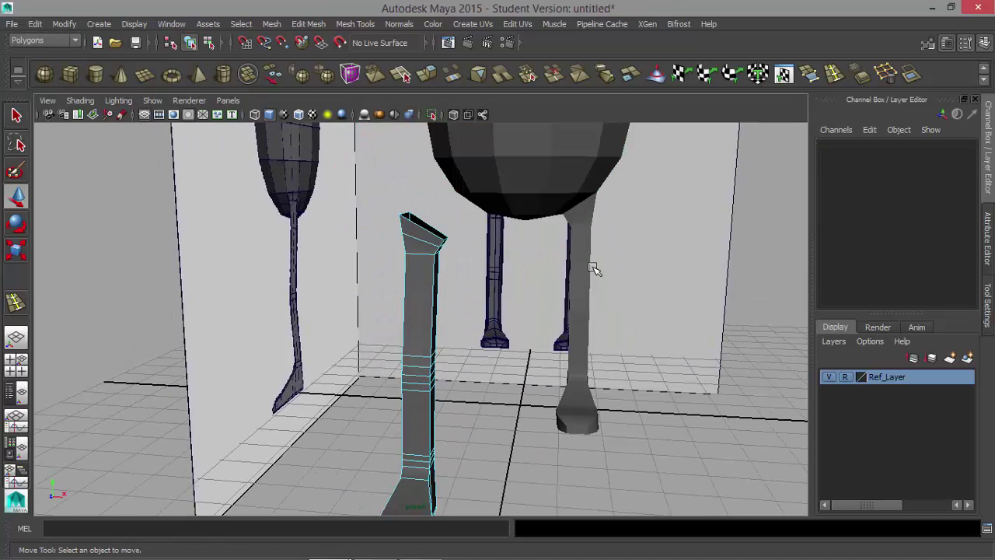
# Step: Delete the face on the original body's underside that mirrors the attachment of the existing leg
pyautogui.keyDown('alt'); pyautogui.moveTo(537, 301); pyautogui.dragTo(526, 322); pyautogui.keyUp('alt')
pyautogui.keyDown('alt'); pyautogui.moveTo(526, 322); pyautogui.dragTo(393, 309, button='right'); pyautogui.keyUp('alt')
pyautogui.keyDown('alt'); pyautogui.moveTo(394, 310); pyautogui.dragTo(404, 313, button='middle'); pyautogui.keyUp('alt')
pyautogui.keyDown('alt'); pyautogui.moveTo(403, 312); pyautogui.dragTo(341, 357); pyautogui.keyUp('alt')
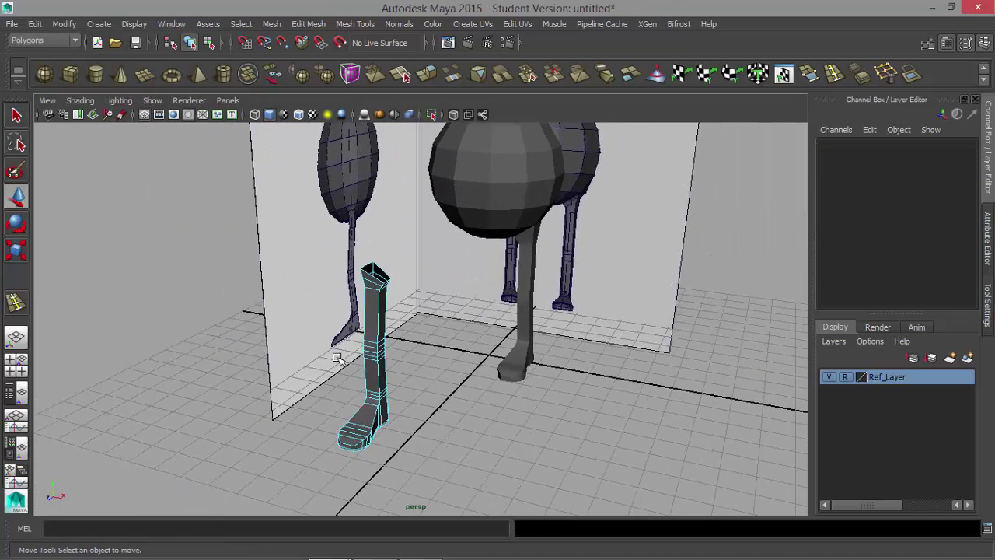
pyautogui.keyDown('alt'); pyautogui.moveTo(488, 253); pyautogui.dragTo(563, 160); pyautogui.keyUp('alt')
pyautogui.click(500, 209)
pyautogui.keyDown('alt'); pyautogui.moveTo(514, 306); pyautogui.dragTo(486, 233); pyautogui.keyUp('alt')
pyautogui.moveTo(482, 222); pyautogui.dragTo(484, 259, button='right')
pyautogui.click(480, 311)
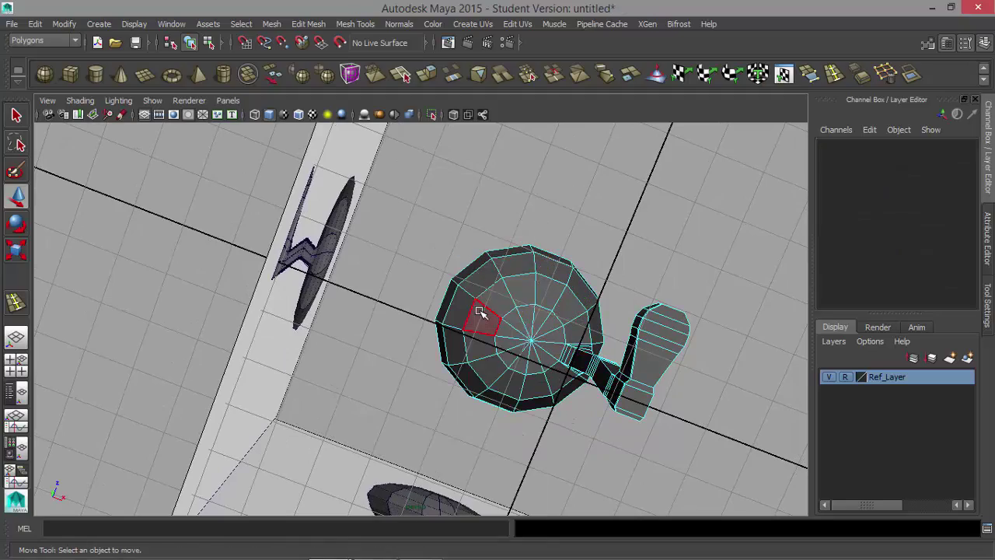
pyautogui.click(480, 311)
pyautogui.press('Delete')
# Step: Return to object mode and set the separate leg's Translate Z to 0
pyautogui.keyDown('alt'); pyautogui.moveTo(629, 263); pyautogui.dragTo(556, 334); pyautogui.keyUp('alt')
pyautogui.keyDown('alt'); pyautogui.moveTo(557, 334); pyautogui.dragTo(451, 255, button='right'); pyautogui.keyUp('alt')
pyautogui.keyDown('alt'); pyautogui.moveTo(451, 254); pyautogui.dragTo(455, 288); pyautogui.keyUp('alt')
pyautogui.moveTo(492, 213); pyautogui.dragTo(526, 196, button='right')
pyautogui.keyDown('alt'); pyautogui.moveTo(540, 231); pyautogui.dragTo(551, 326); pyautogui.keyUp('alt')
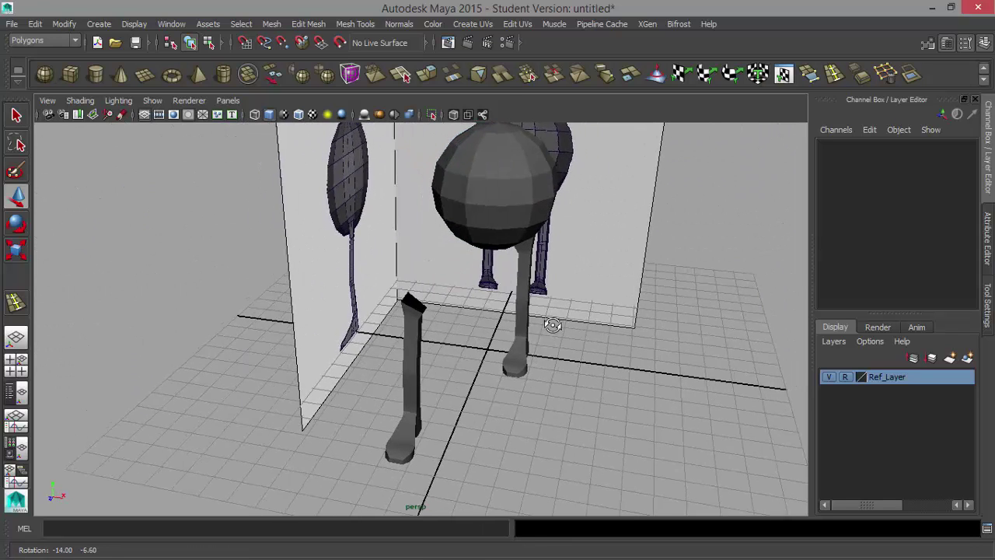
pyautogui.click(412, 342)
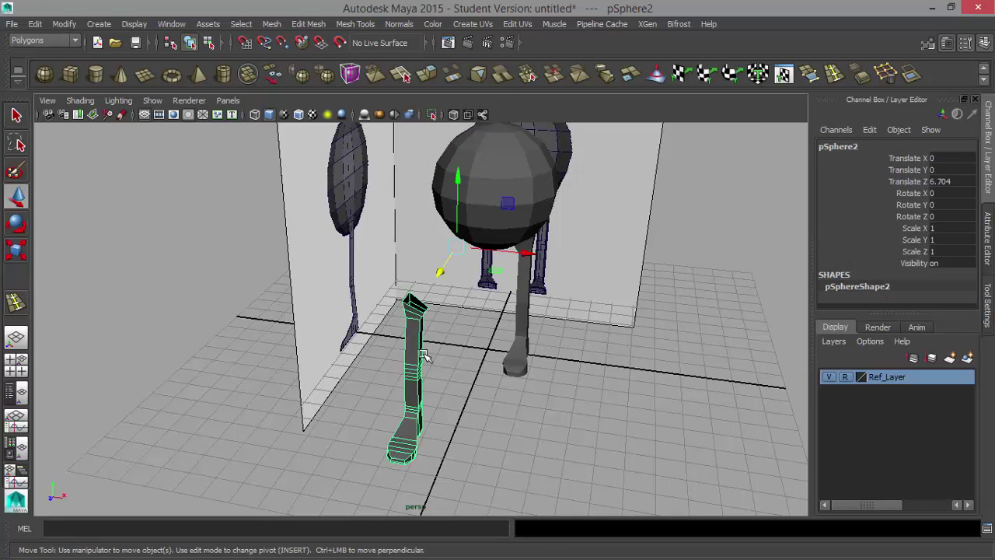
pyautogui.doubleClick(958, 182)
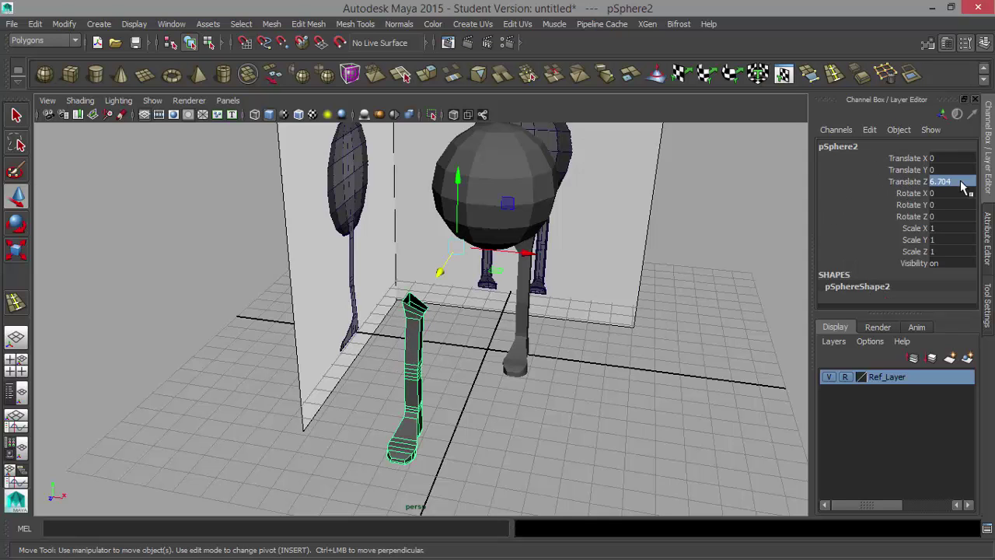
pyautogui.press('Return')
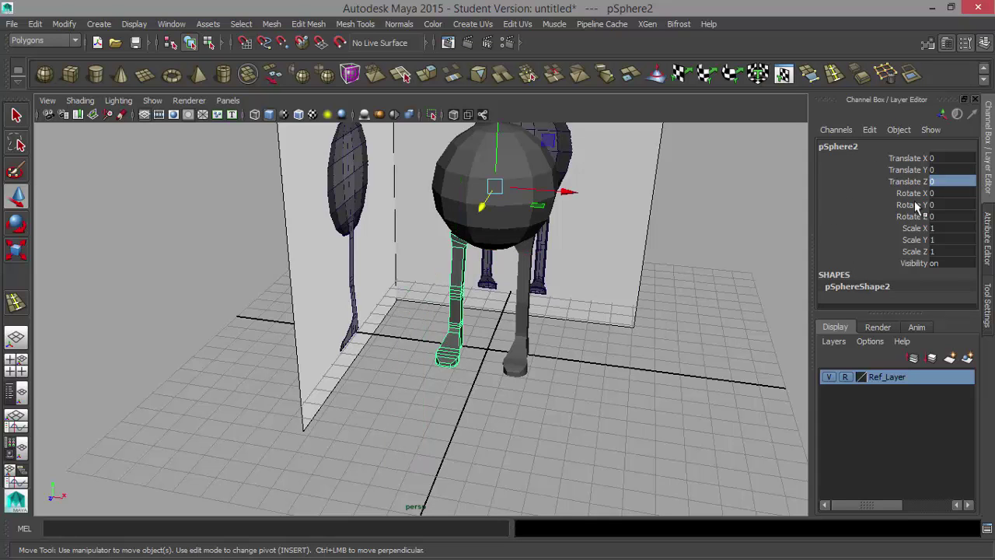
# Step: Select the body and the separate leg and combine them into one mesh
pyautogui.moveTo(611, 290)
pyautogui.keyDown('alt'); pyautogui.mouseDown()
pyautogui.moveTo(671, 276)
pyautogui.moveTo(598, 278)
pyautogui.mouseUp(); pyautogui.keyUp('alt')
pyautogui.keyDown('alt'); pyautogui.moveTo(497, 272); pyautogui.dragTo(651, 225, button='right'); pyautogui.keyUp('alt')
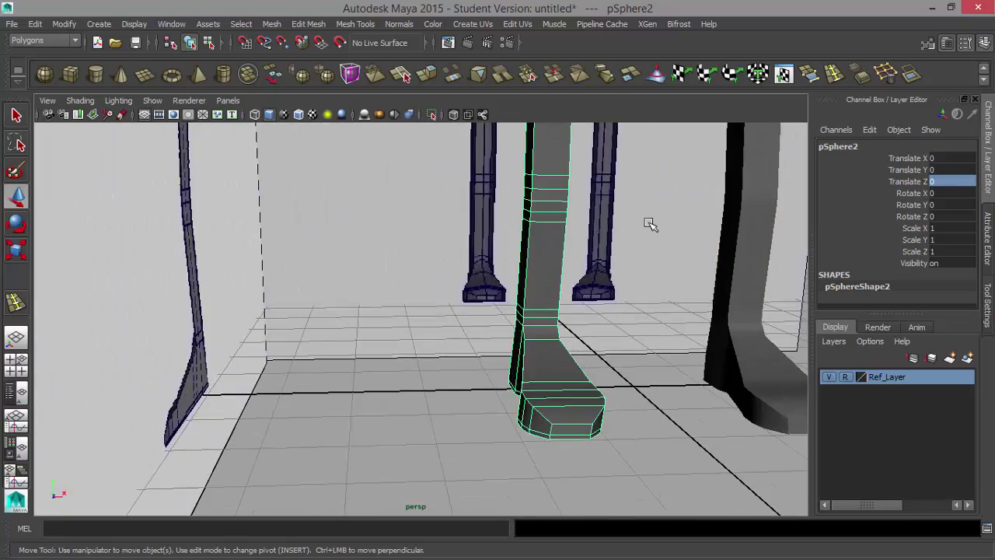
pyautogui.keyDown('alt'); pyautogui.moveTo(650, 224); pyautogui.dragTo(451, 506, button='middle'); pyautogui.keyUp('alt')
pyautogui.keyDown('alt'); pyautogui.moveTo(387, 361); pyautogui.dragTo(382, 265); pyautogui.keyUp('alt')
pyautogui.click(374, 238)
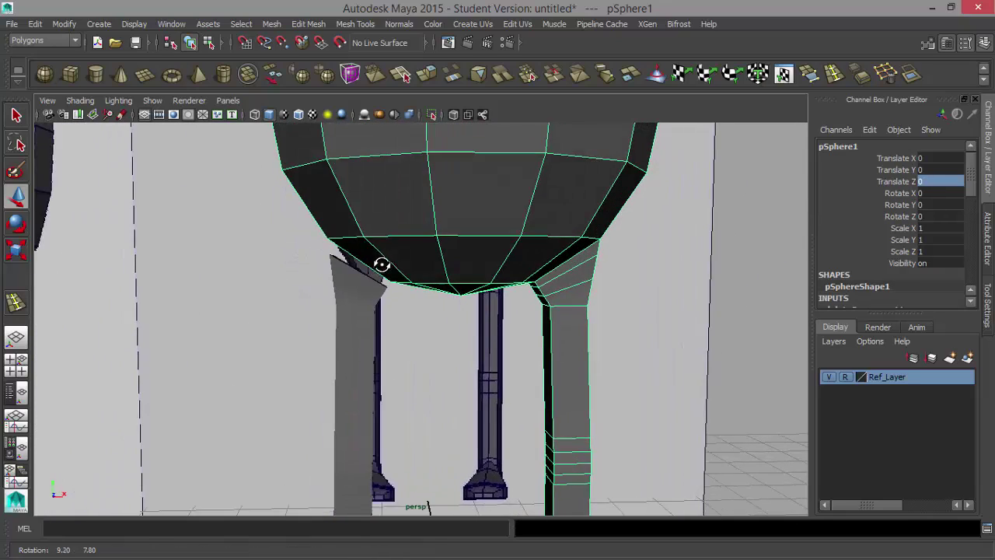
pyautogui.keyDown('alt'); pyautogui.moveTo(382, 264); pyautogui.dragTo(550, 276, button='right'); pyautogui.keyUp('alt')
pyautogui.keyDown('alt'); pyautogui.moveTo(463, 270); pyautogui.dragTo(470, 332); pyautogui.keyUp('alt')
pyautogui.click(323, 381)
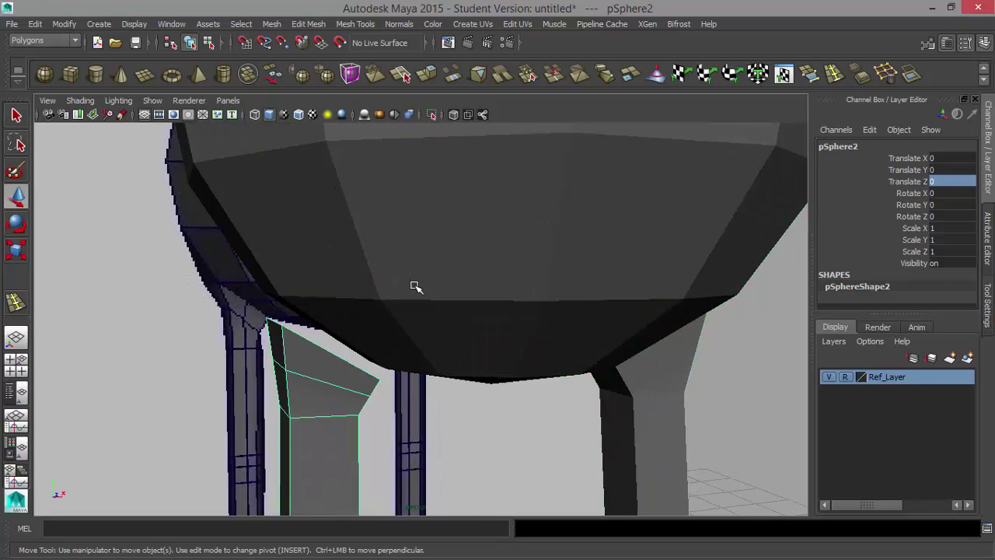
pyautogui.click(418, 290)
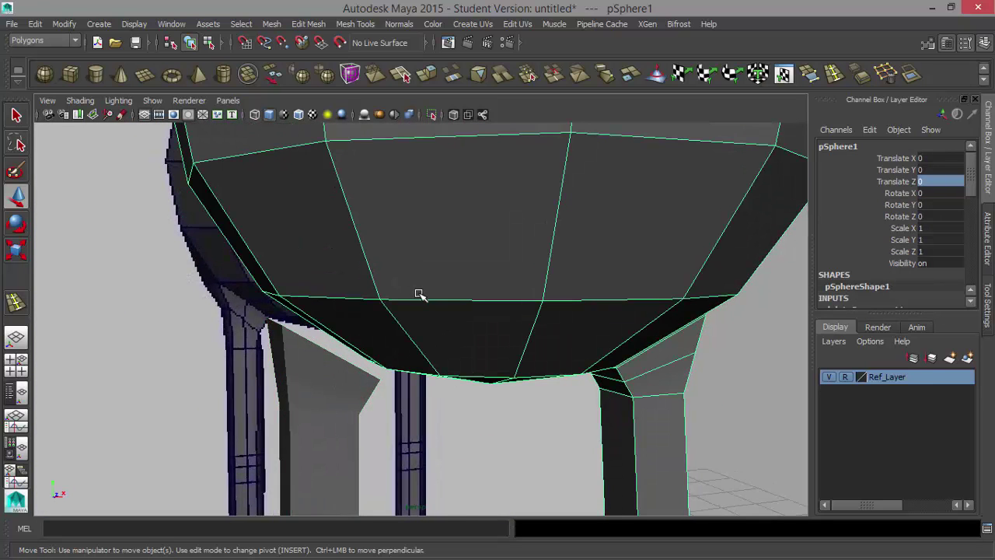
pyautogui.click(325, 411)
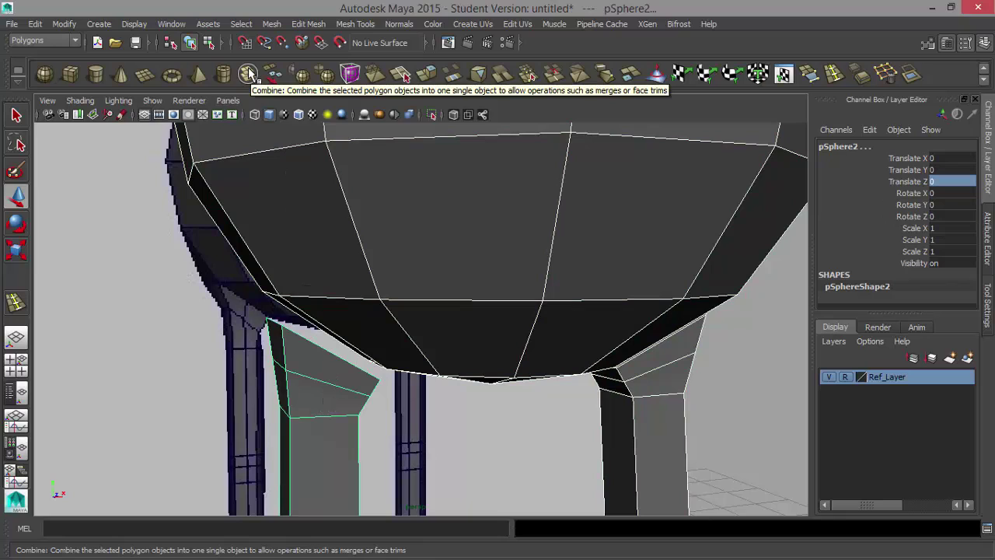
pyautogui.click(248, 73)
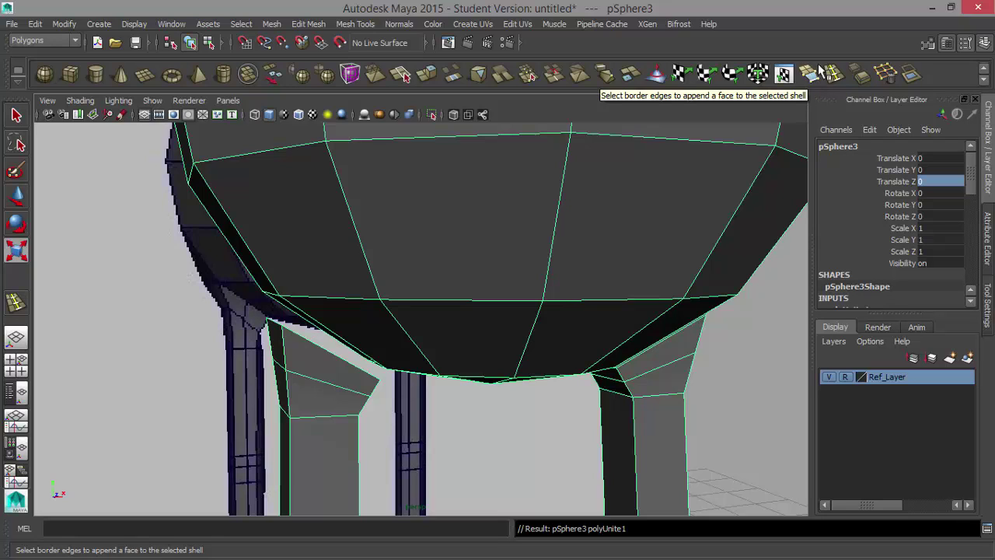
# Step: Start the Append to Polygon Tool on the combined mesh and frame the gap between the body and the separate leg
pyautogui.click(360, 28)
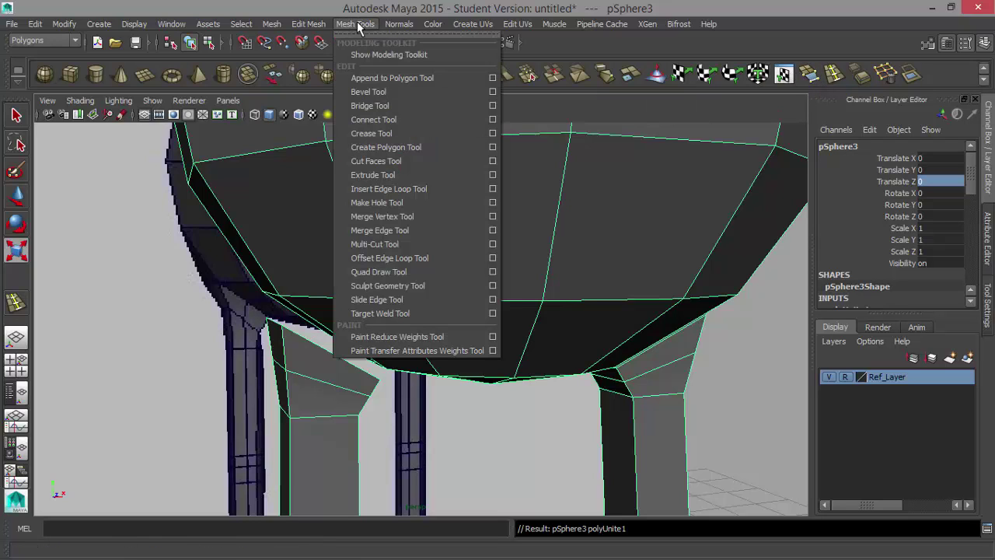
pyautogui.click(458, 77)
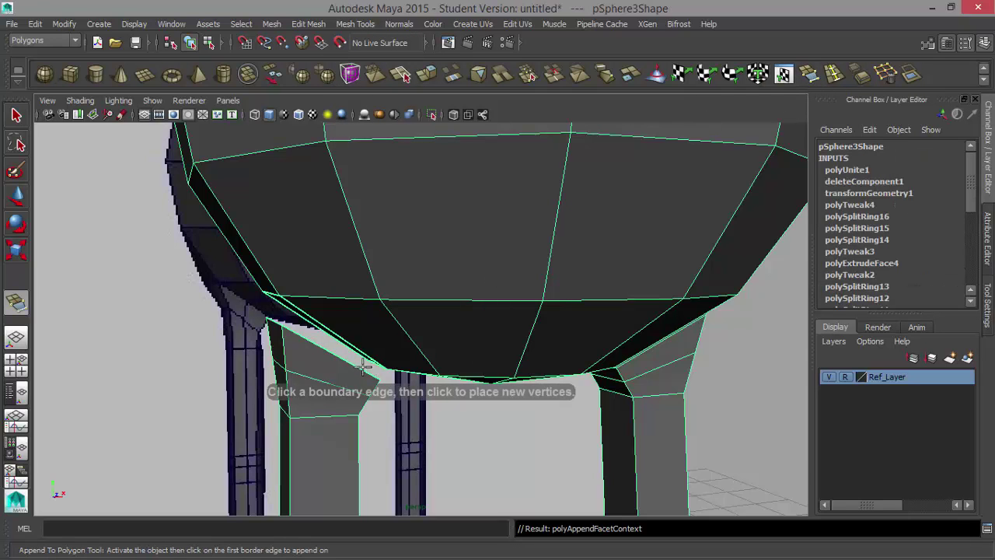
pyautogui.keyDown('alt'); pyautogui.moveTo(366, 366); pyautogui.dragTo(373, 329); pyautogui.keyUp('alt')
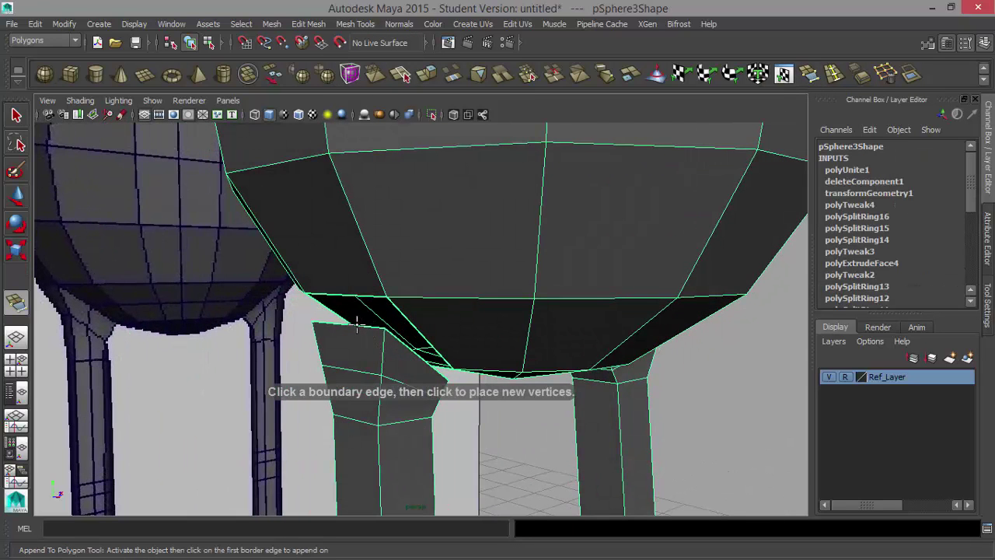
# Step: Append two polygons between the open leg top and the body's underside, bridging two adjacent sides of the gap
pyautogui.click(356, 321)
pyautogui.click(349, 297)
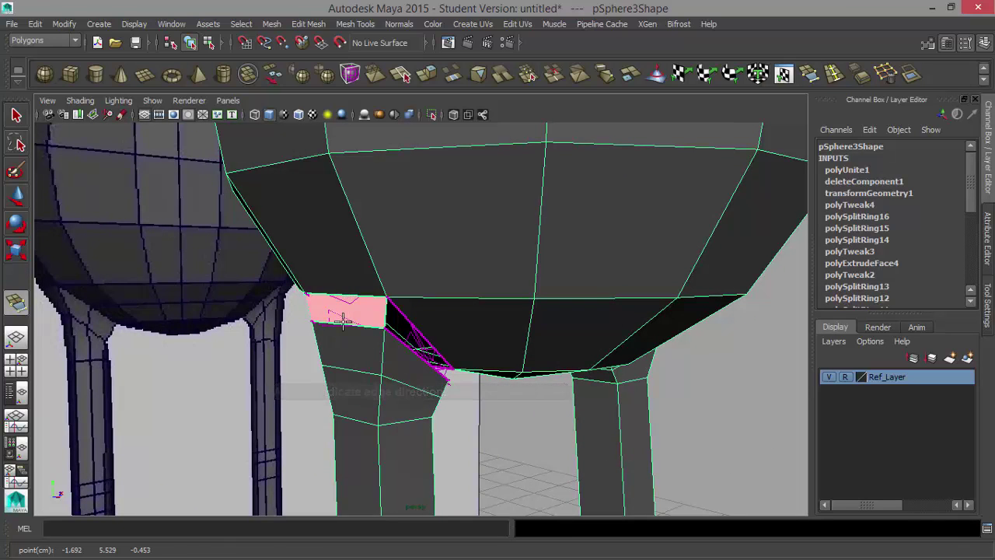
pyautogui.press('Return')
pyautogui.keyDown('alt'); pyautogui.moveTo(404, 341); pyautogui.dragTo(365, 362); pyautogui.keyUp('alt')
pyautogui.keyDown('alt'); pyautogui.moveTo(365, 363); pyautogui.dragTo(411, 372, button='right'); pyautogui.keyUp('alt')
pyautogui.click(260, 360)
pyautogui.click(282, 343)
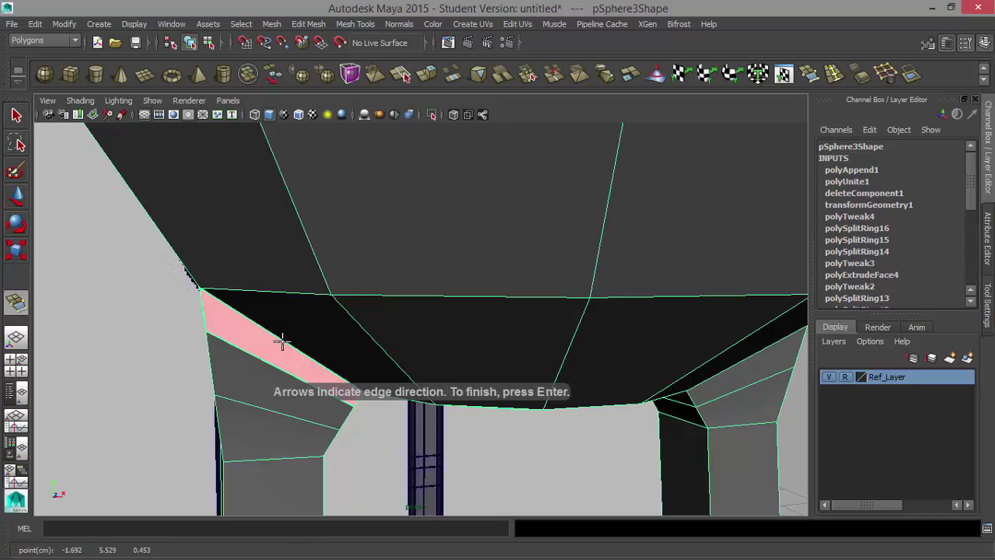
pyautogui.press('Return')
# Step: Append polygons across the two remaining open sides between the leg top and the body to close the joint
pyautogui.keyDown('alt'); pyautogui.moveTo(335, 349); pyautogui.dragTo(228, 300); pyautogui.keyUp('alt')
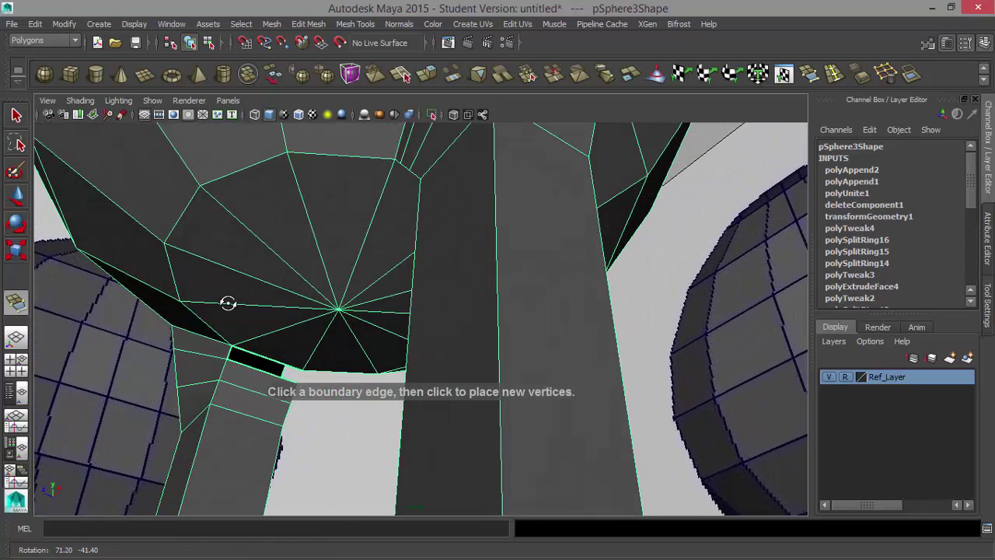
pyautogui.click(251, 369)
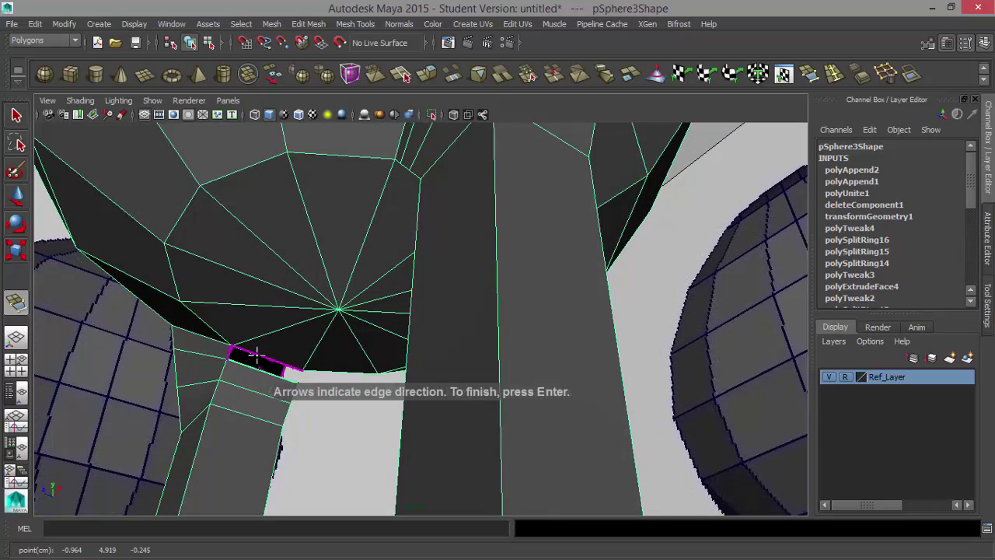
pyautogui.click(257, 355)
pyautogui.press('Return')
pyautogui.keyDown('alt'); pyautogui.moveTo(409, 328); pyautogui.dragTo(202, 344); pyautogui.keyUp('alt')
pyautogui.keyDown('alt'); pyautogui.moveTo(203, 345); pyautogui.dragTo(448, 343, button='right'); pyautogui.keyUp('alt')
pyautogui.keyDown('alt'); pyautogui.moveTo(448, 343); pyautogui.dragTo(459, 343, button='middle'); pyautogui.keyUp('alt')
pyautogui.keyDown('alt'); pyautogui.moveTo(458, 343); pyautogui.dragTo(520, 375); pyautogui.keyUp('alt')
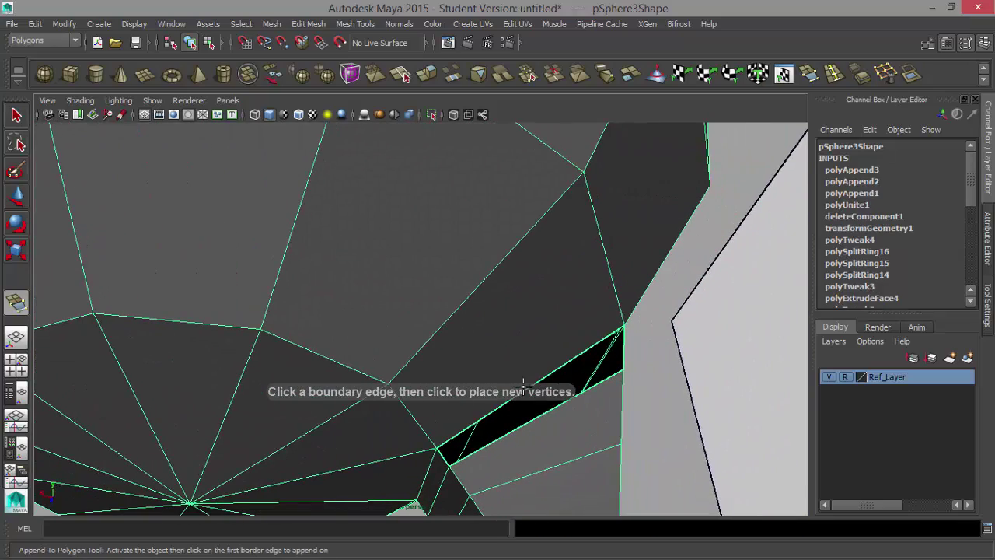
pyautogui.click(527, 386)
pyautogui.click(538, 416)
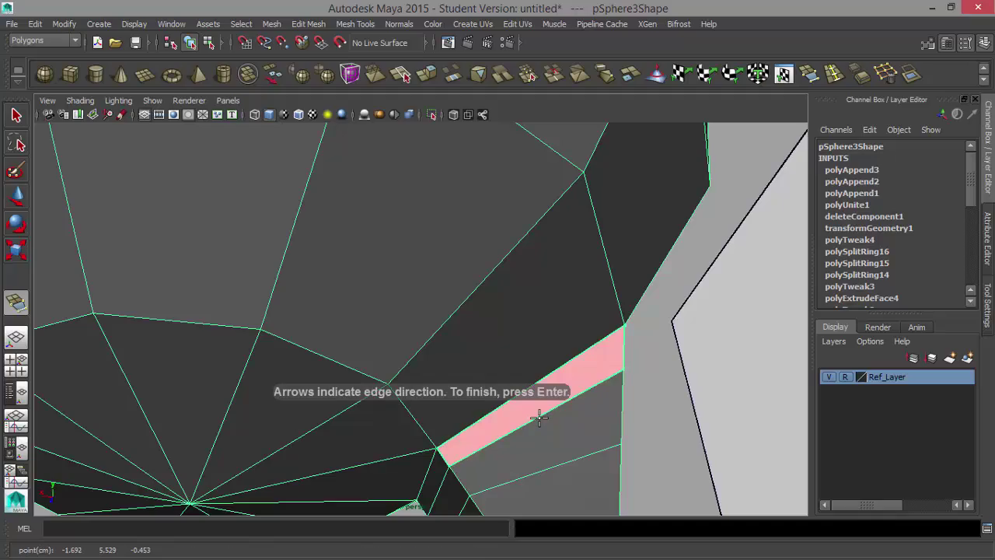
pyautogui.press('Return')
# Step: Preview the whole joined character mesh smoothed, then return it to the unsmoothed display
pyautogui.moveTo(656, 355)
pyautogui.keyDown('alt'); pyautogui.mouseDown()
pyautogui.moveTo(573, 317)
pyautogui.moveTo(414, 369)
pyautogui.moveTo(641, 347)
pyautogui.mouseUp(); pyautogui.keyUp('alt')
pyautogui.keyDown('alt'); pyautogui.moveTo(642, 347); pyautogui.dragTo(409, 322, button='right'); pyautogui.keyUp('alt')
pyautogui.keyDown('alt'); pyautogui.moveTo(409, 322); pyautogui.dragTo(430, 351); pyautogui.keyUp('alt')
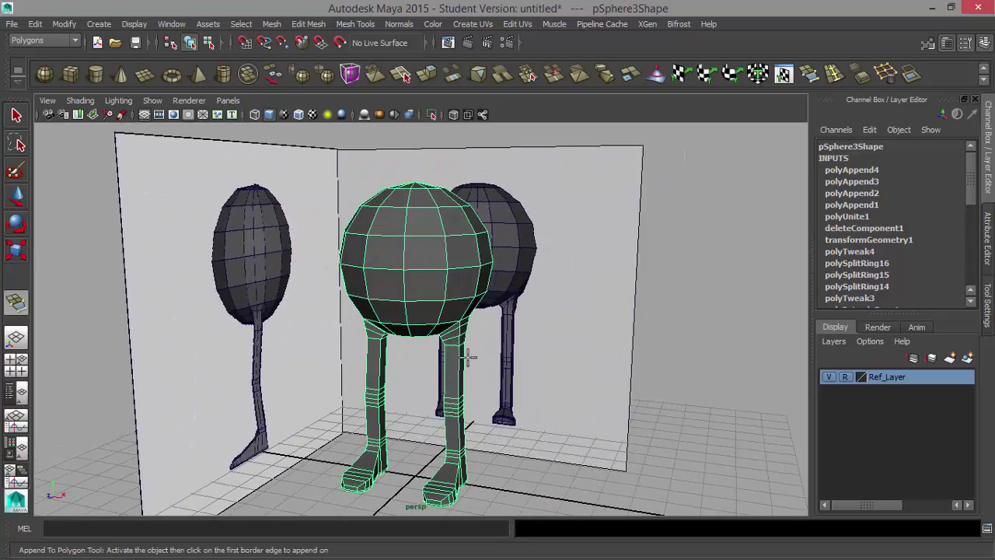
pyautogui.keyDown('alt'); pyautogui.moveTo(471, 355); pyautogui.dragTo(458, 363, button='middle'); pyautogui.keyUp('alt')
pyautogui.press('3')
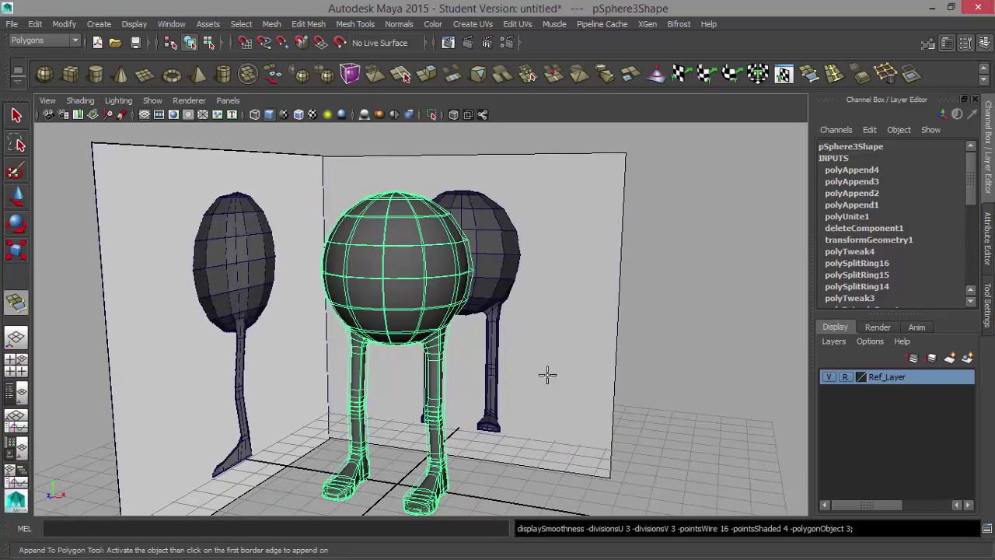
pyautogui.keyDown('alt'); pyautogui.moveTo(549, 373); pyautogui.dragTo(529, 379); pyautogui.keyUp('alt')
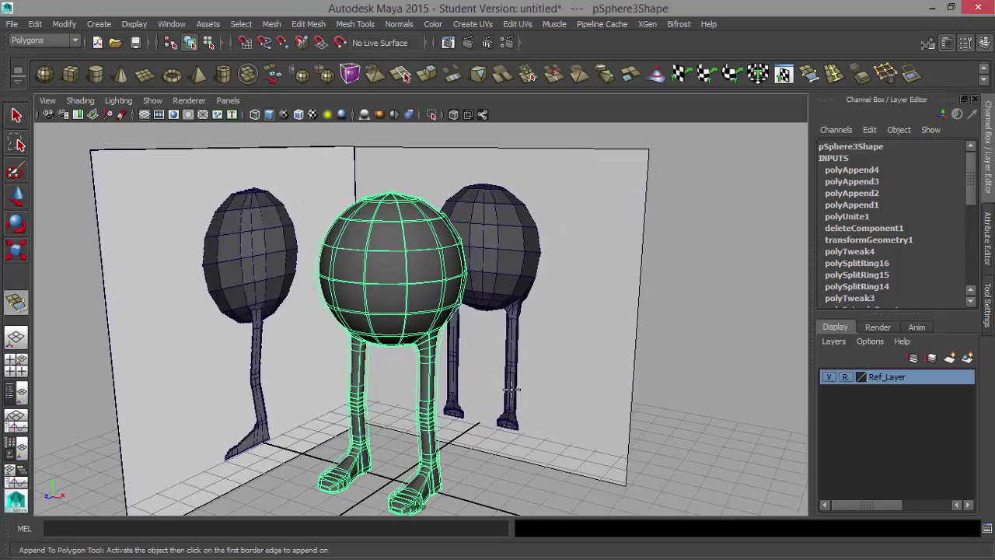
pyautogui.press('1')
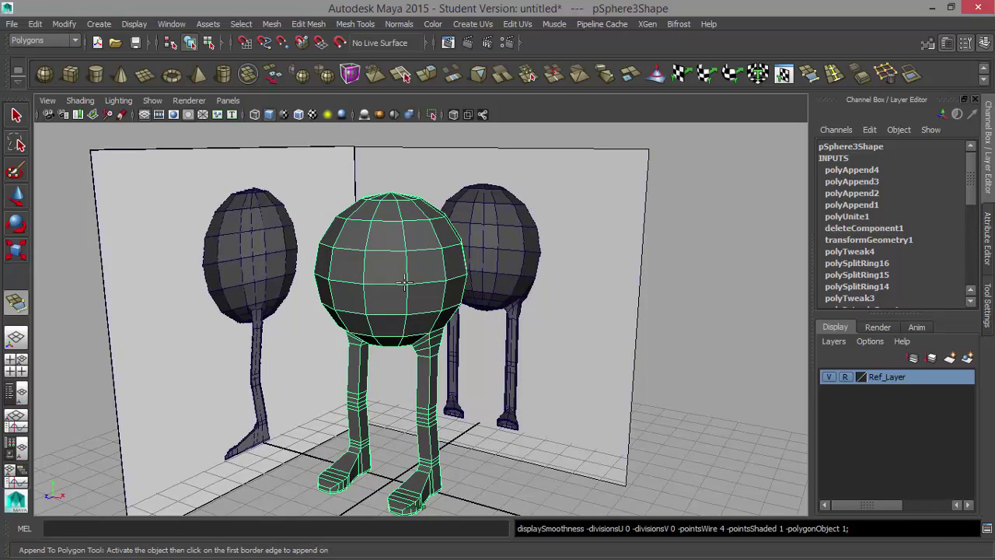
# Step: Leave the Append to Polygon tool, select the character mesh in object mode and display it smoothed
pyautogui.press('q')
pyautogui.moveTo(395, 228); pyautogui.dragTo(451, 195, button='right')
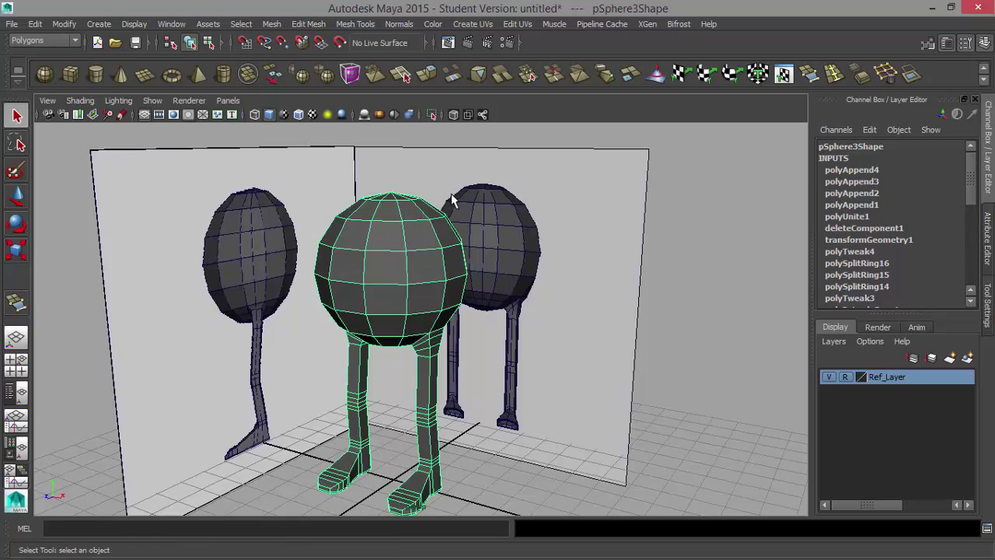
pyautogui.click(417, 282)
pyautogui.click(488, 345)
pyautogui.click(395, 267)
pyautogui.press('3')
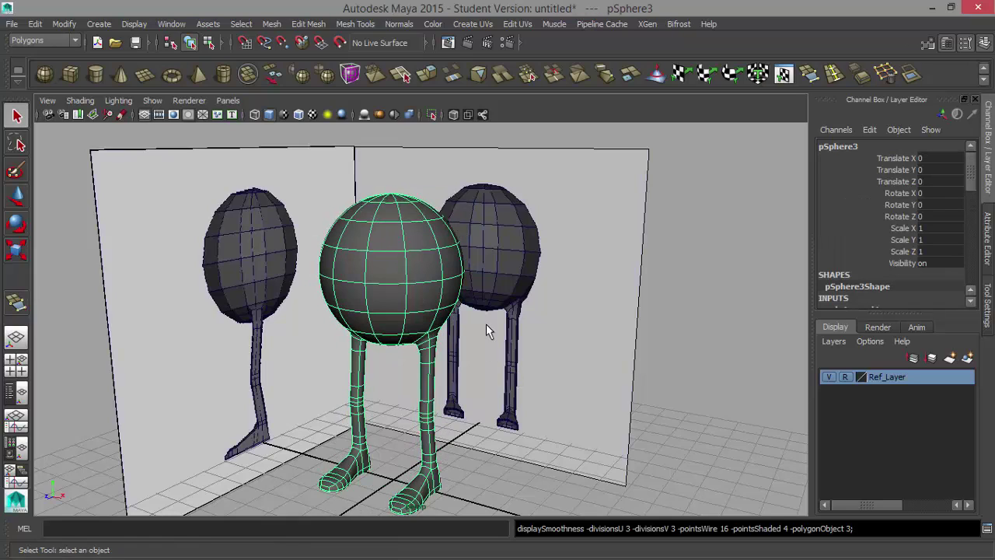
# Step: Deselect the mesh and examine the smoothed body, legs and feet from several angles
pyautogui.keyDown('alt'); pyautogui.moveTo(477, 373); pyautogui.dragTo(504, 366); pyautogui.keyUp('alt')
pyautogui.click(597, 394)
pyautogui.keyDown('alt'); pyautogui.moveTo(636, 379); pyautogui.dragTo(629, 325); pyautogui.keyUp('alt')
pyautogui.keyDown('alt'); pyautogui.moveTo(629, 324); pyautogui.dragTo(673, 366, button='right'); pyautogui.keyUp('alt')
pyautogui.keyDown('alt'); pyautogui.moveTo(672, 366); pyautogui.dragTo(480, 350); pyautogui.keyUp('alt')
pyautogui.moveTo(405, 317)
pyautogui.keyDown('alt'); pyautogui.mouseDown()
pyautogui.moveTo(406, 300)
pyautogui.moveTo(402, 311)
pyautogui.mouseUp(); pyautogui.keyUp('alt')
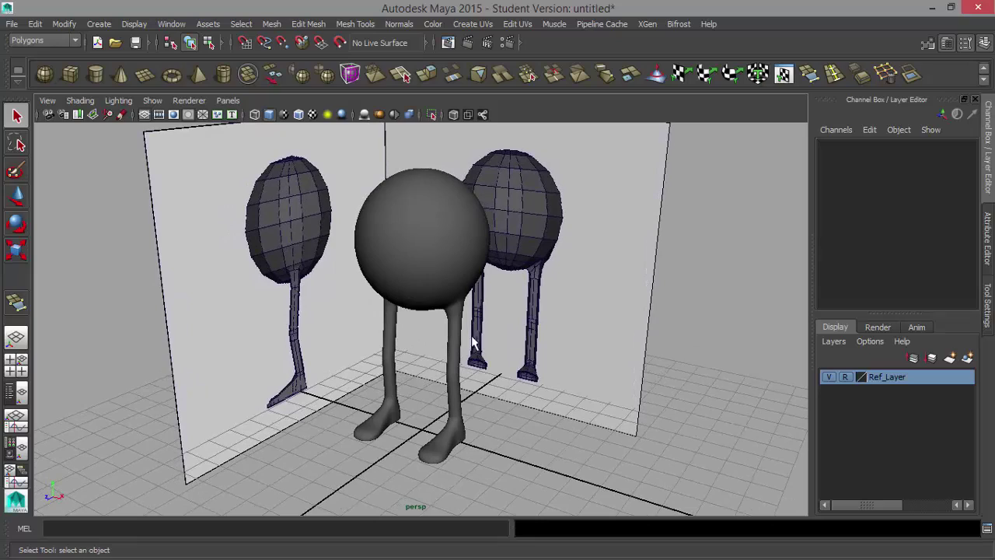
pyautogui.moveTo(472, 342)
pyautogui.keyDown('alt'); pyautogui.mouseDown()
pyautogui.moveTo(451, 339)
pyautogui.moveTo(473, 337)
pyautogui.mouseUp(); pyautogui.keyUp('alt')
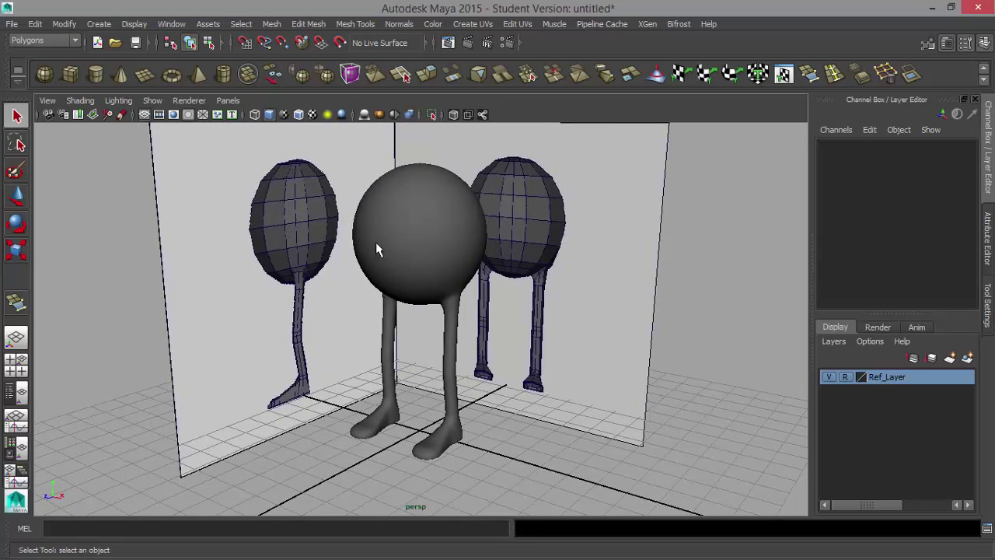
pyautogui.keyDown('alt'); pyautogui.moveTo(412, 292); pyautogui.dragTo(437, 285); pyautogui.keyUp('alt')
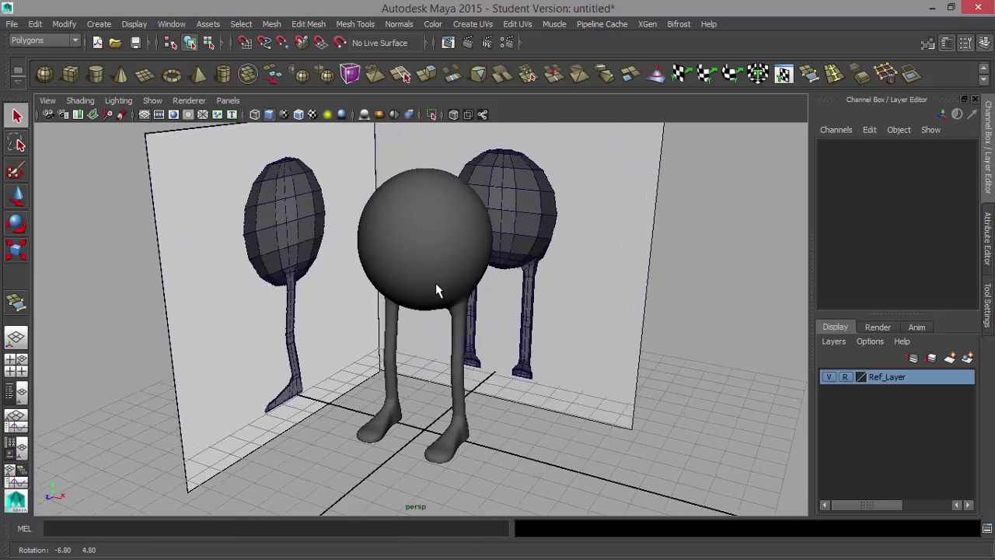
# Step: Select the character mesh, return it to unsmoothed display and rename it MrMustache
pyautogui.click(444, 282)
pyautogui.keyDown('alt'); pyautogui.moveTo(482, 311); pyautogui.dragTo(444, 314); pyautogui.keyUp('alt')
pyautogui.click(838, 146)
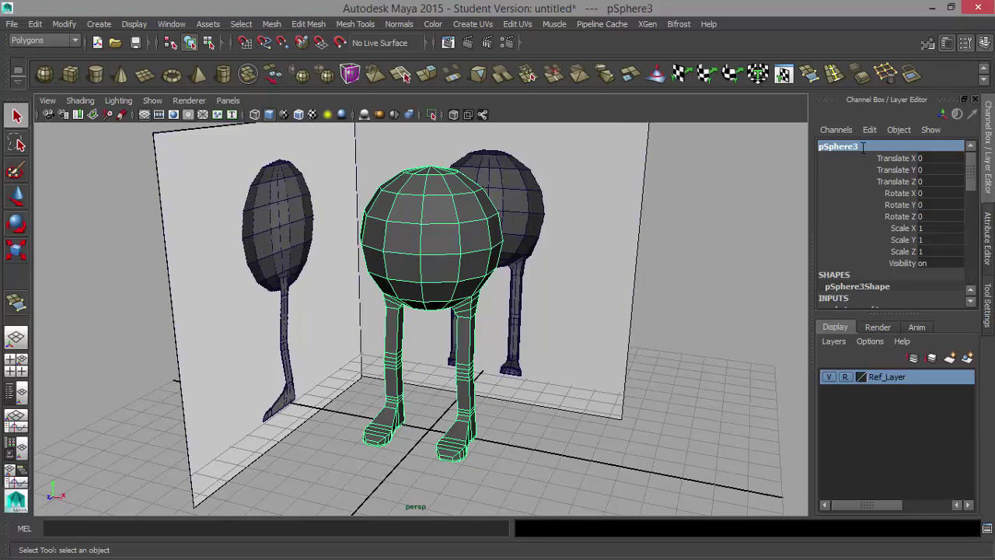
pyautogui.write('Mr')
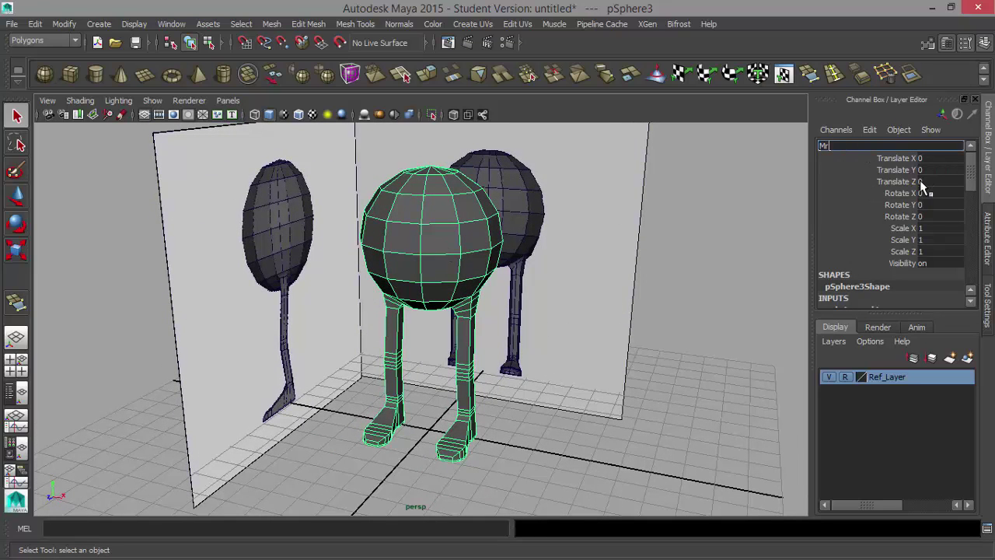
pyautogui.write('Mustache')
pyautogui.press('Return')
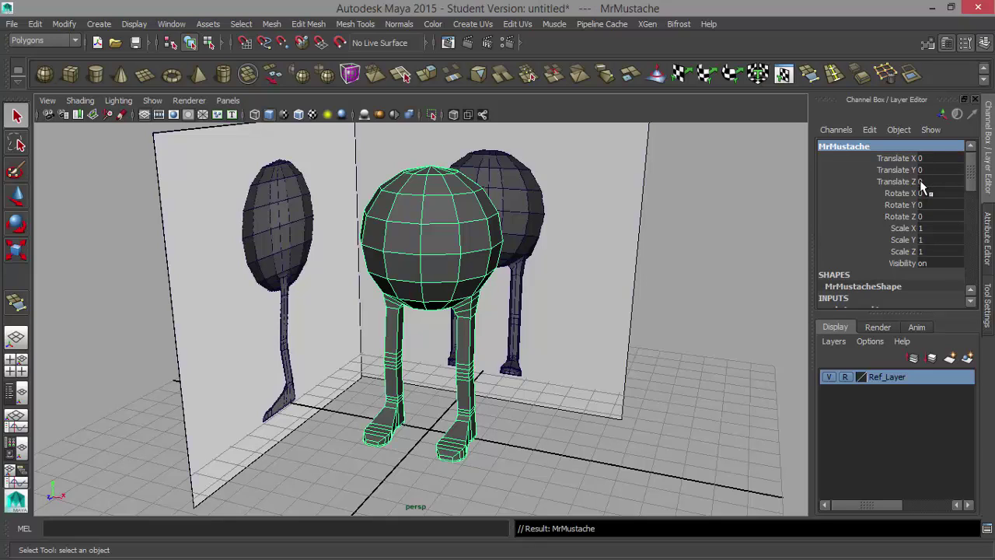
# Step: Create a display layer containing the selected MrMustache mesh and name it Geo_layer
pyautogui.click(968, 358)
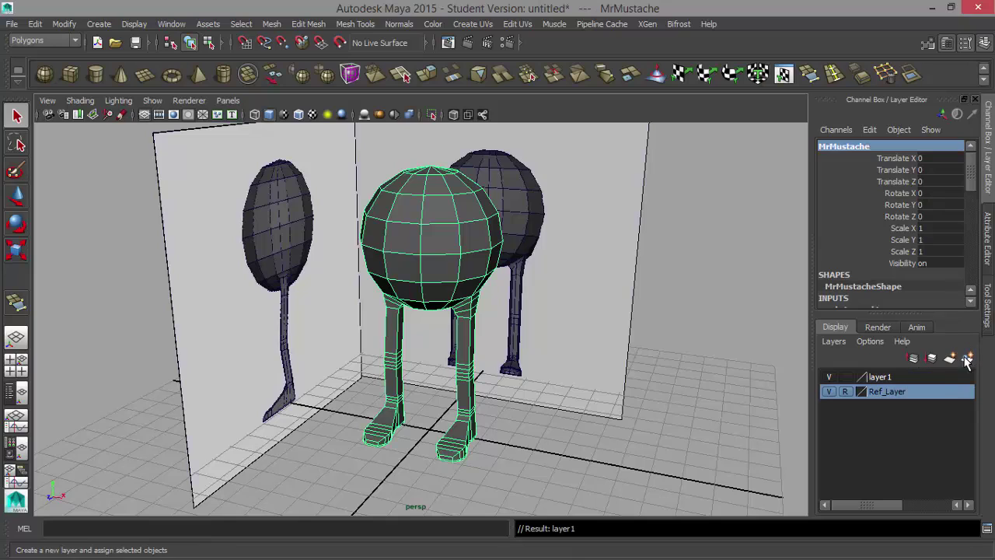
pyautogui.doubleClick(883, 377)
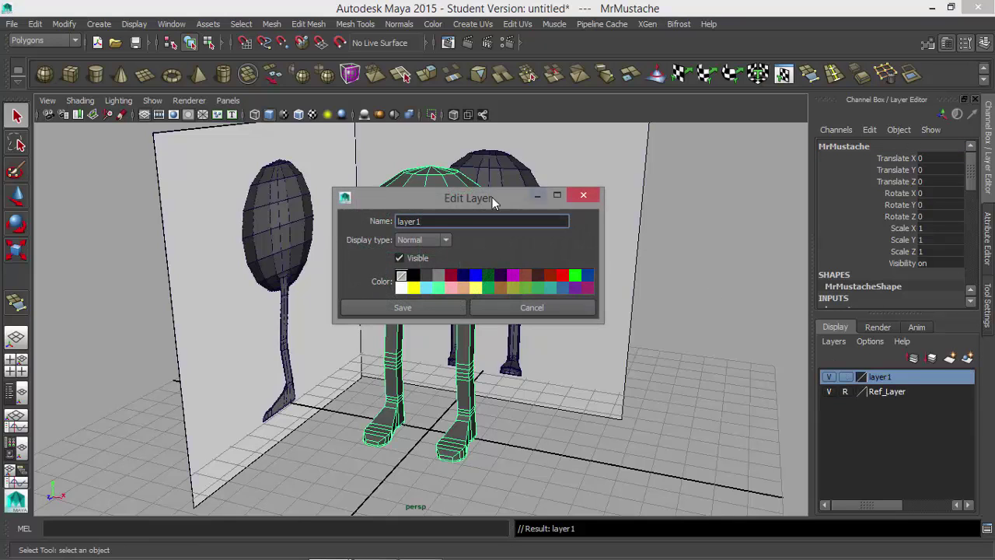
pyautogui.doubleClick(405, 222)
pyautogui.write('Geo_layer')
pyautogui.click(399, 307)
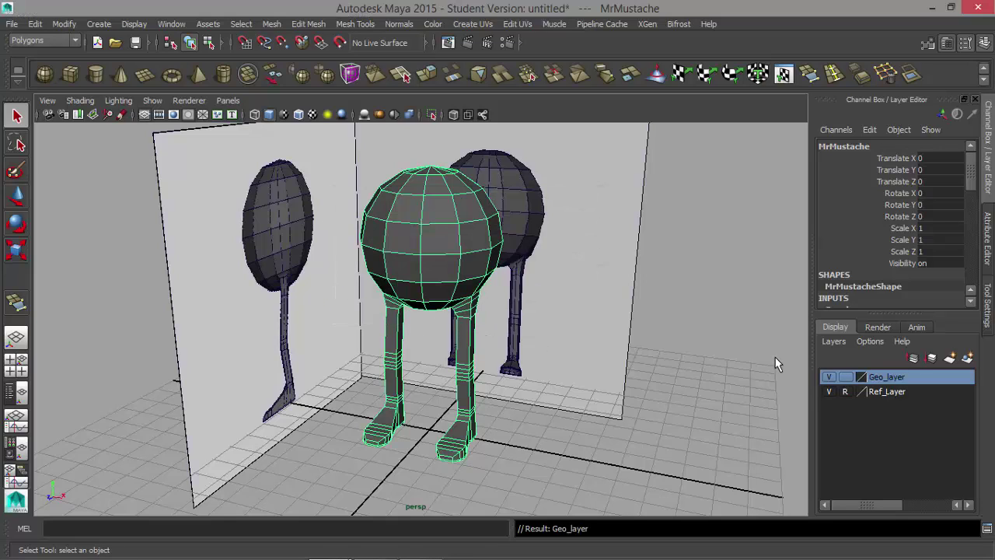
# Step: Hide Geo_layer and show the full reference character in the maximized front view
pyautogui.click(829, 377)
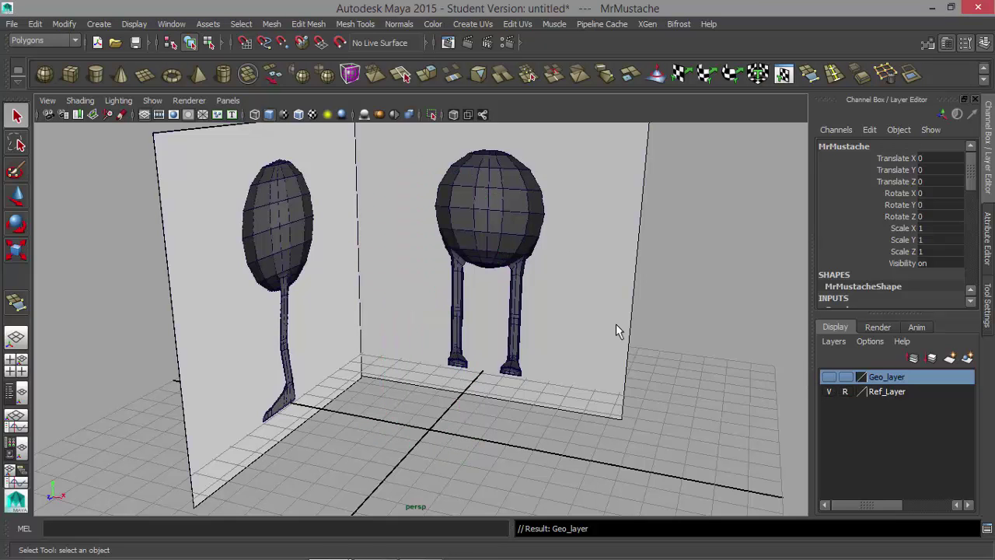
pyautogui.keyDown('alt'); pyautogui.moveTo(448, 279); pyautogui.dragTo(471, 282); pyautogui.keyUp('alt')
pyautogui.press('space')
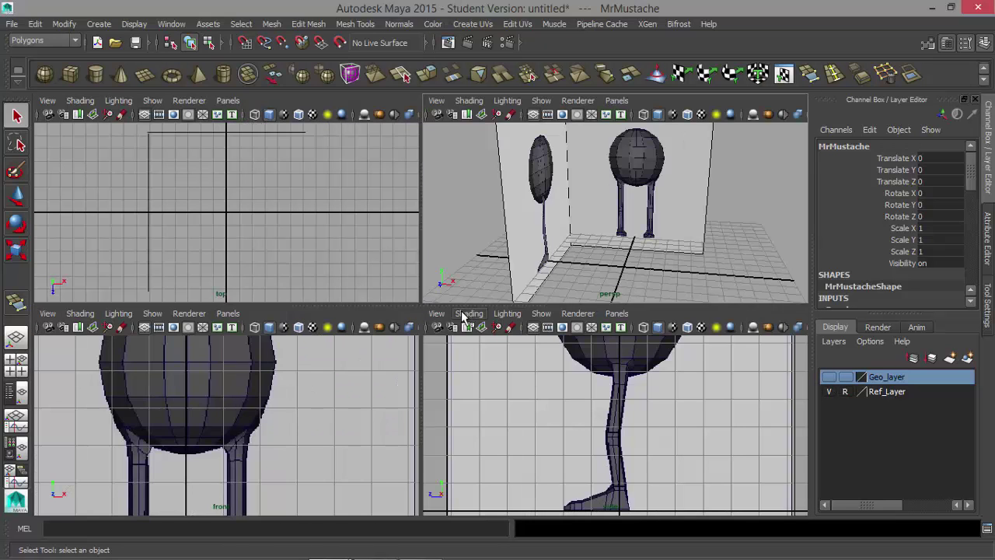
pyautogui.press('space')
pyautogui.scroll(-8, 379, 320)
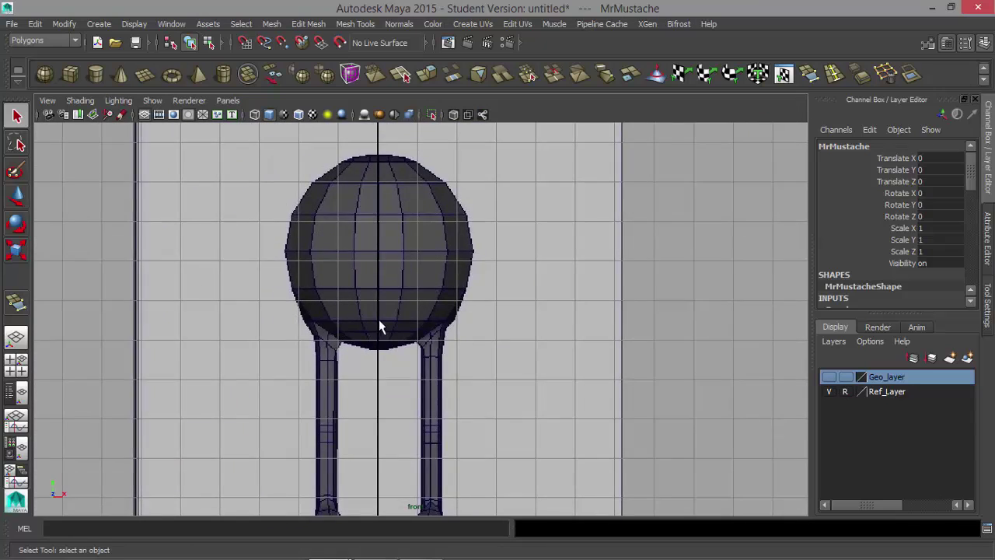
pyautogui.keyDown('alt'); pyautogui.moveTo(374, 295); pyautogui.dragTo(369, 305, button='middle'); pyautogui.keyUp('alt')
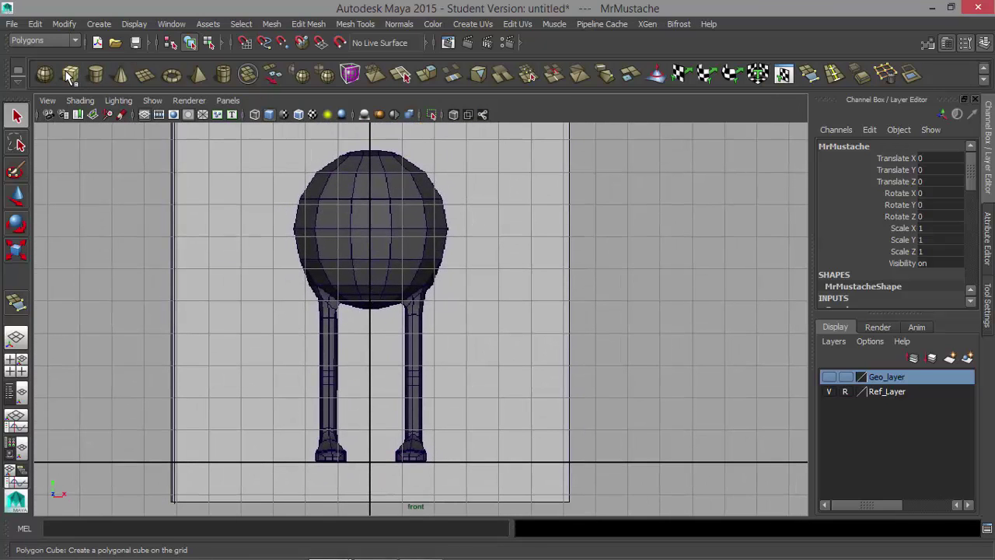
# Step: Create a polygon cube and set its Subdivisions Width to 2
pyautogui.click(70, 74)
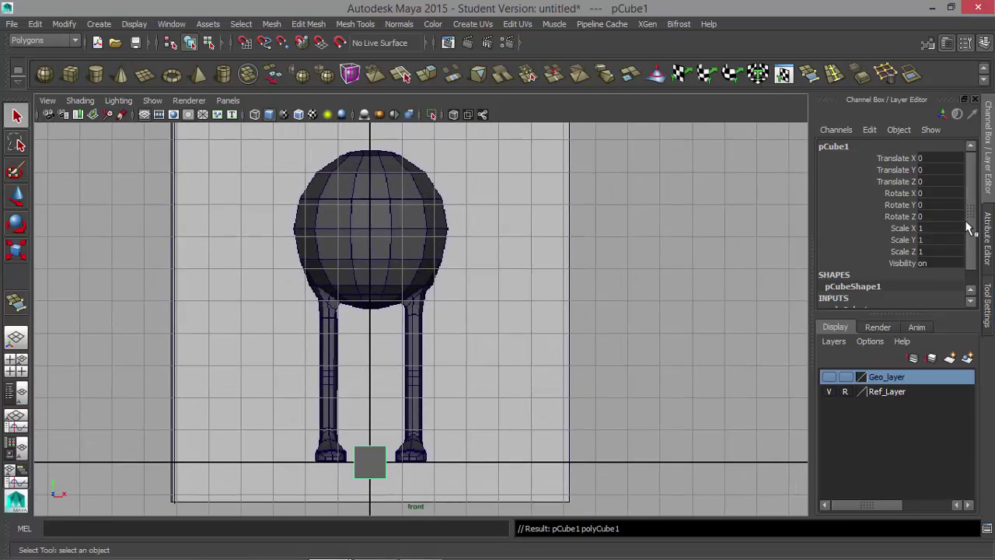
pyautogui.moveTo(971, 211); pyautogui.dragTo(940, 277)
pyautogui.click(856, 291)
pyautogui.click(937, 257)
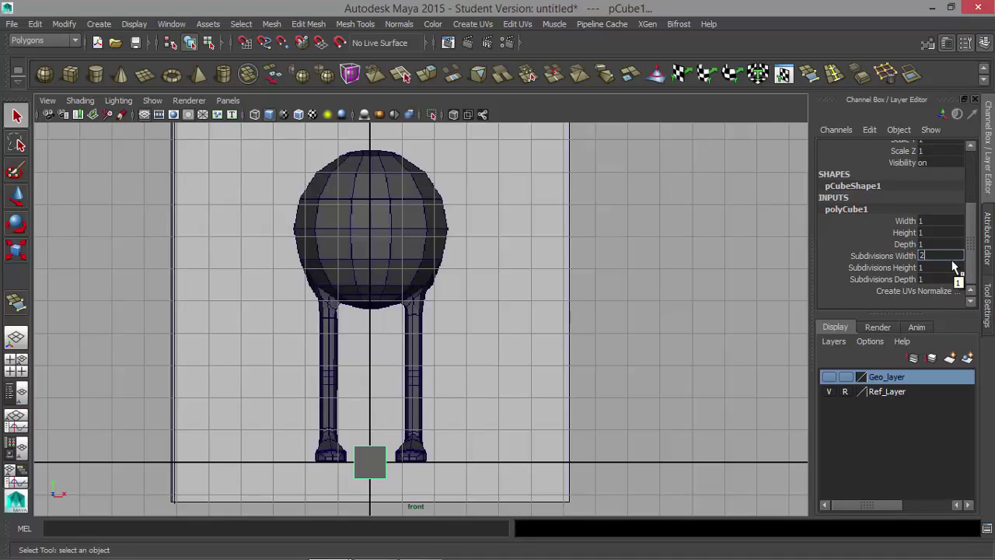
pyautogui.press('Return')
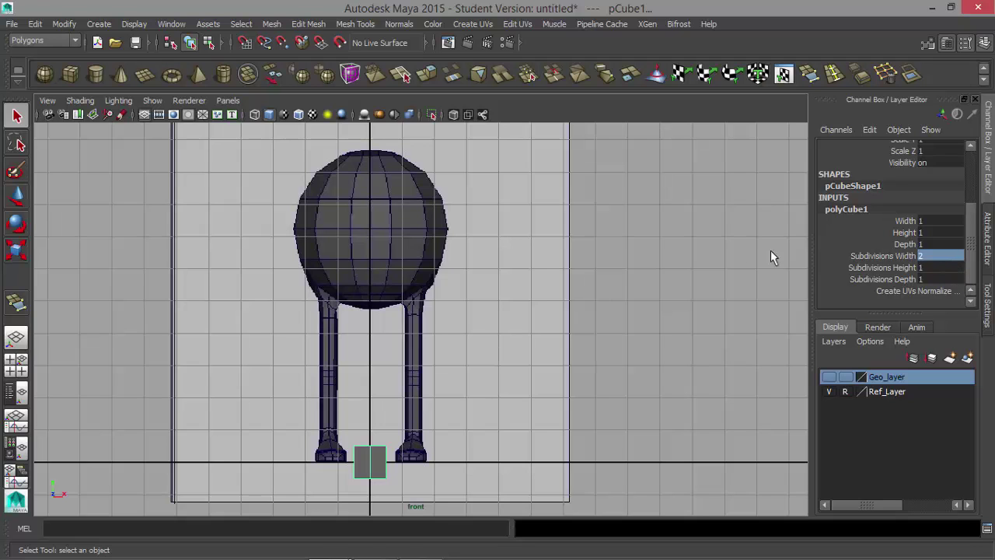
# Step: Move the cube straight up to about 5.884 on Y, over the lower part of the reference body
pyautogui.press('w')
pyautogui.moveTo(376, 400); pyautogui.dragTo(394, 224)
pyautogui.scroll(1, 435, 280)
pyautogui.keyDown('alt'); pyautogui.moveTo(529, 304); pyautogui.dragTo(566, 356, button='middle'); pyautogui.keyUp('alt')
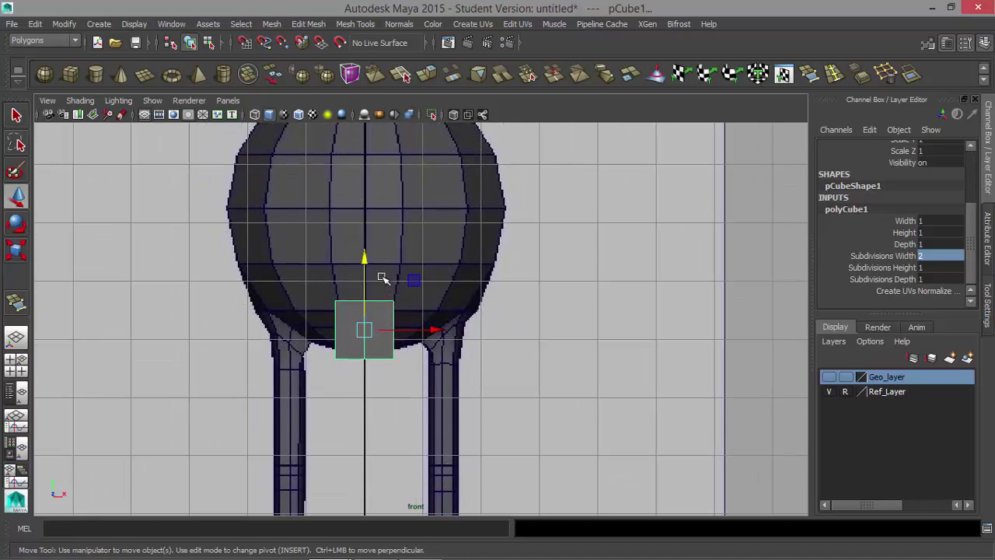
pyautogui.moveTo(365, 262); pyautogui.dragTo(365, 220)
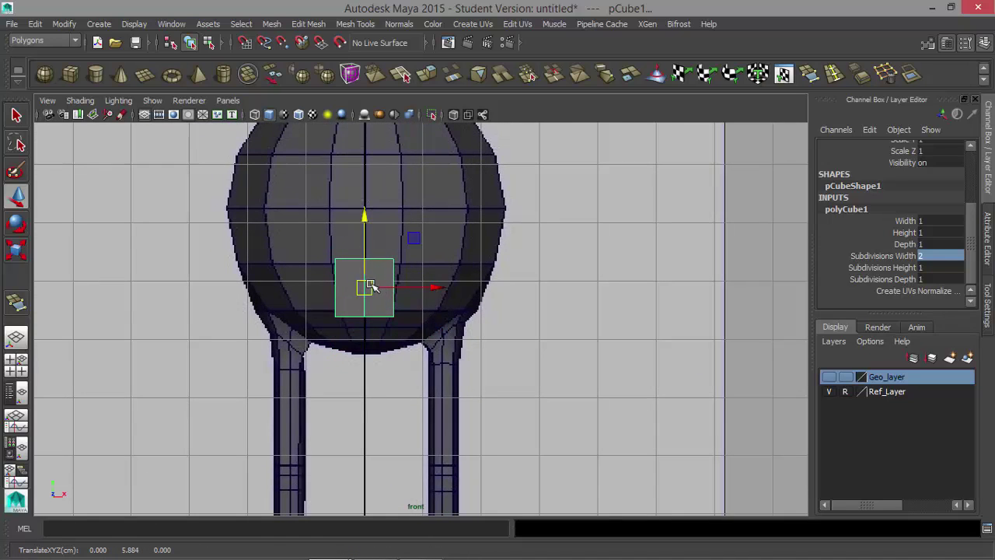
pyautogui.keyDown('alt'); pyautogui.moveTo(503, 291); pyautogui.dragTo(509, 350, button='middle'); pyautogui.keyUp('alt')
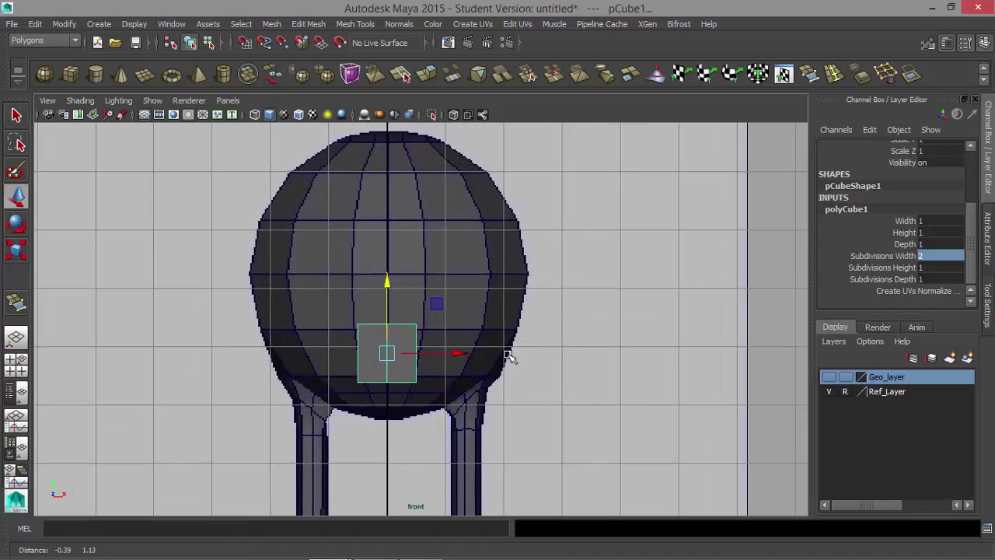
# Step: Scale the cube down in height and width into a small, wider-than-tall block
pyautogui.press('r')
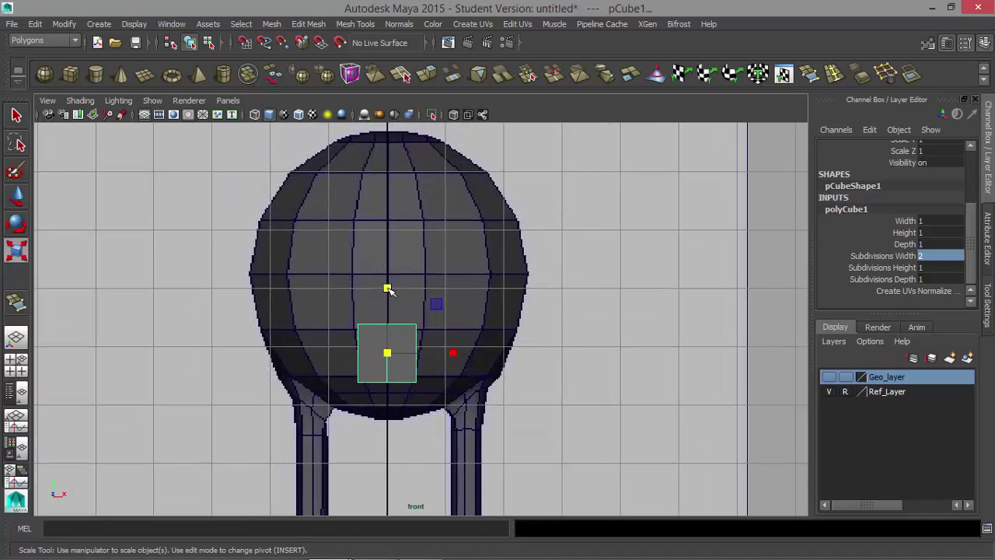
pyautogui.moveTo(388, 289); pyautogui.dragTo(388, 289)
pyautogui.moveTo(448, 349); pyautogui.dragTo(433, 356)
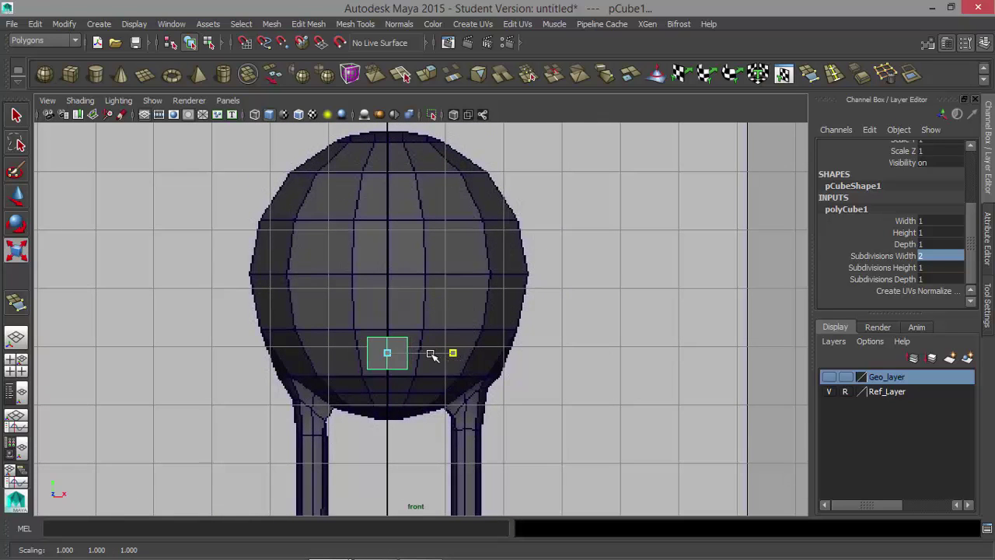
# Step: In the perspective view, thin the cube in depth and move it forward along Z, showing Geo_layer for comparison
pyautogui.press('space')
pyautogui.press('space')
pyautogui.keyDown('alt'); pyautogui.moveTo(630, 273); pyautogui.dragTo(492, 306); pyautogui.keyUp('alt')
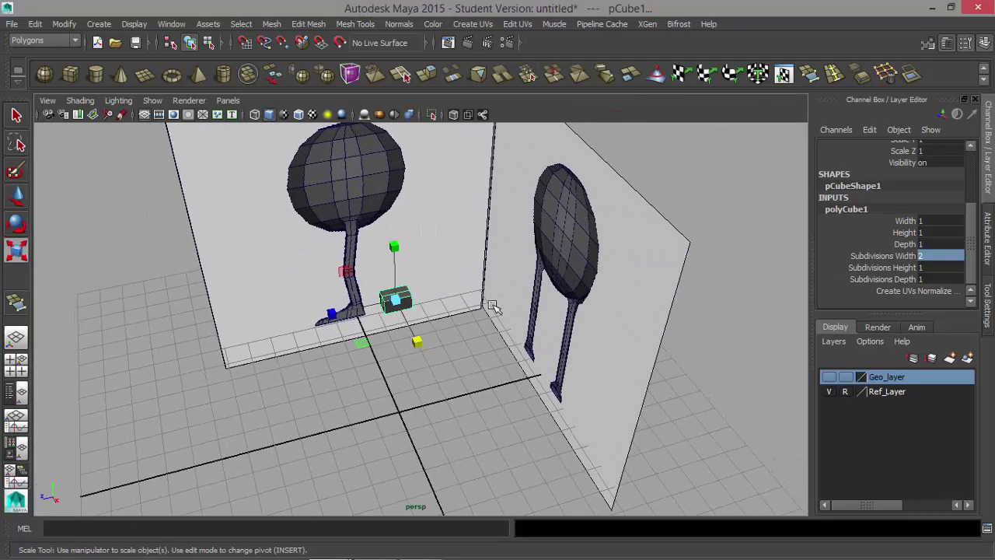
pyautogui.moveTo(325, 311); pyautogui.dragTo(234, 335)
pyautogui.press('w')
pyautogui.click(829, 376)
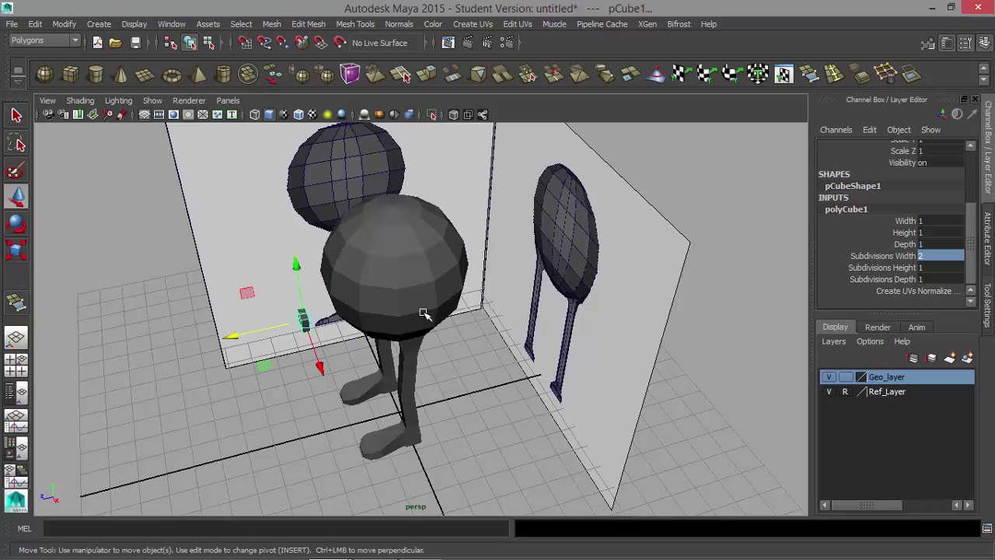
# Step: Turn off the grid in the side view and move the cube back along Z to about 2.379, close to the body
pyautogui.keyDown('alt'); pyautogui.moveTo(544, 299); pyautogui.dragTo(604, 303, button='right'); pyautogui.keyUp('alt')
pyautogui.keyDown('alt'); pyautogui.moveTo(604, 303); pyautogui.dragTo(451, 329); pyautogui.keyUp('alt')
pyautogui.press('space')
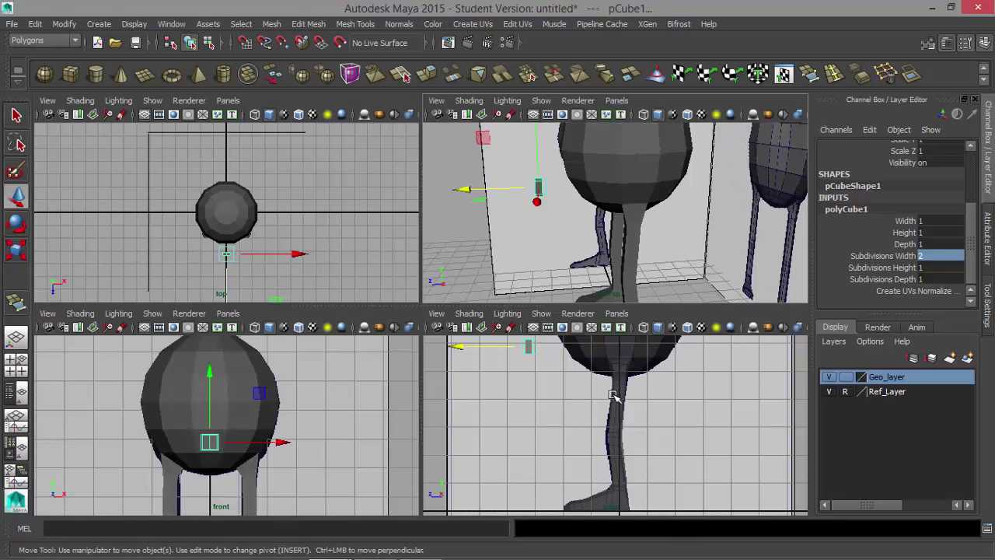
pyautogui.press('space')
pyautogui.scroll(-4, 562, 338)
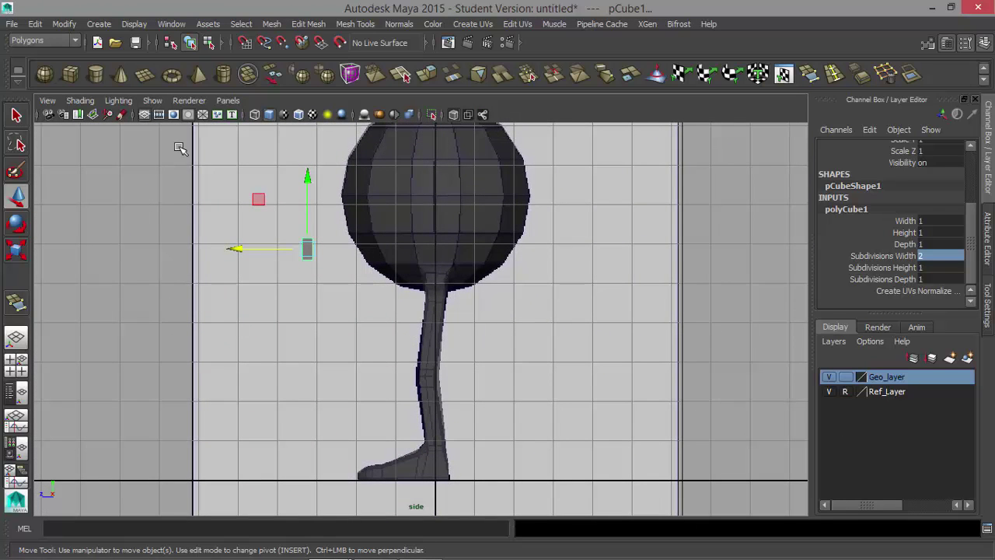
pyautogui.click(144, 116)
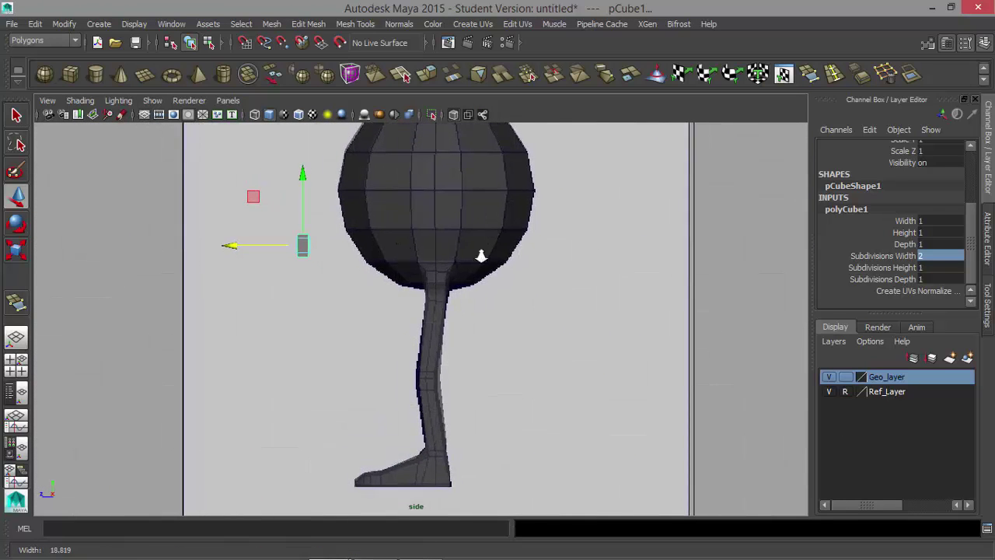
pyautogui.scroll(3, 478, 259)
pyautogui.moveTo(215, 260); pyautogui.dragTo(266, 265)
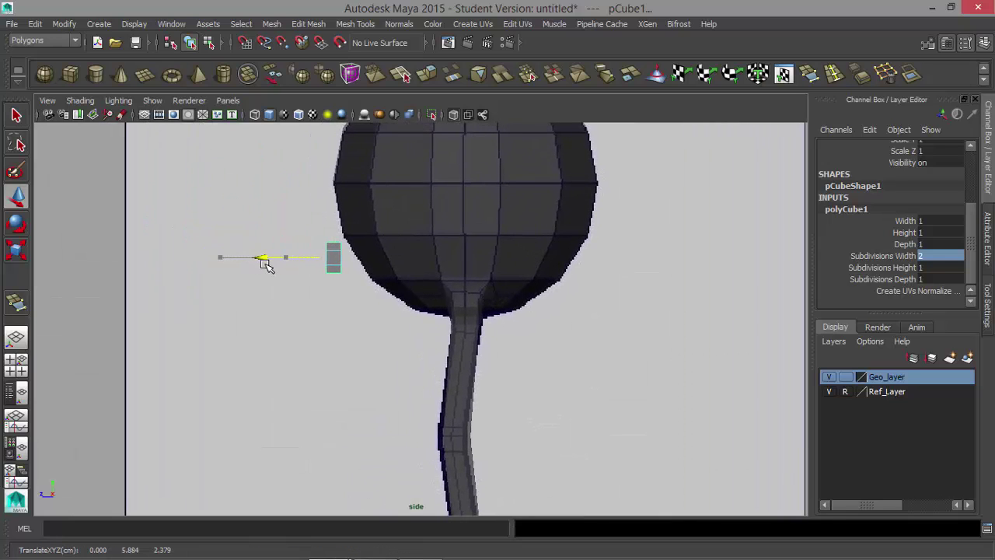
# Step: Tilt the cube to follow the body's lower slope and reposition it just in front, at about Y 5.752 and Z 2.577
pyautogui.press('e')
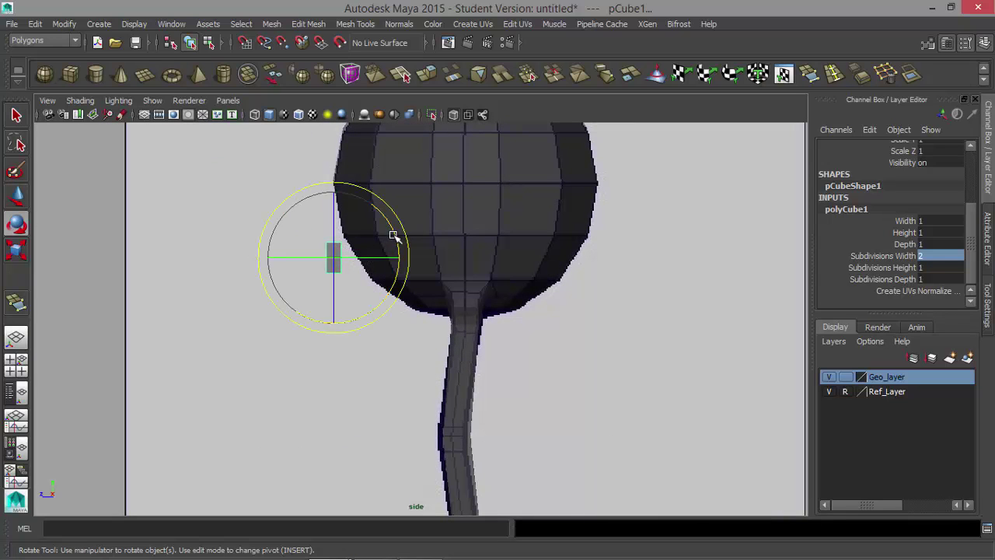
pyautogui.moveTo(393, 238)
pyautogui.mouseDown()
pyautogui.moveTo(378, 199)
pyautogui.moveTo(384, 224)
pyautogui.mouseUp()
pyautogui.press('w')
pyautogui.click(335, 259)
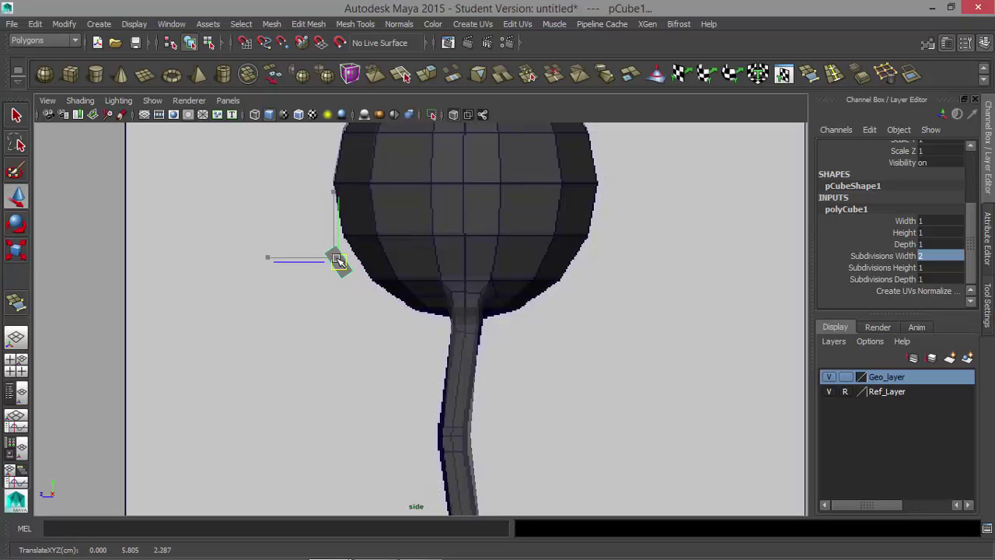
pyautogui.moveTo(337, 256); pyautogui.dragTo(343, 259)
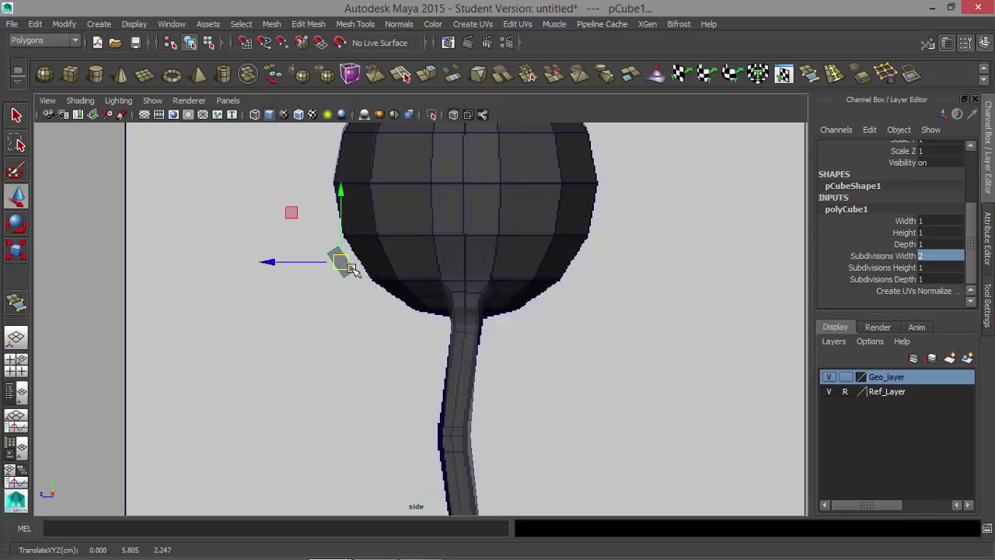
pyautogui.moveTo(342, 262); pyautogui.dragTo(322, 267)
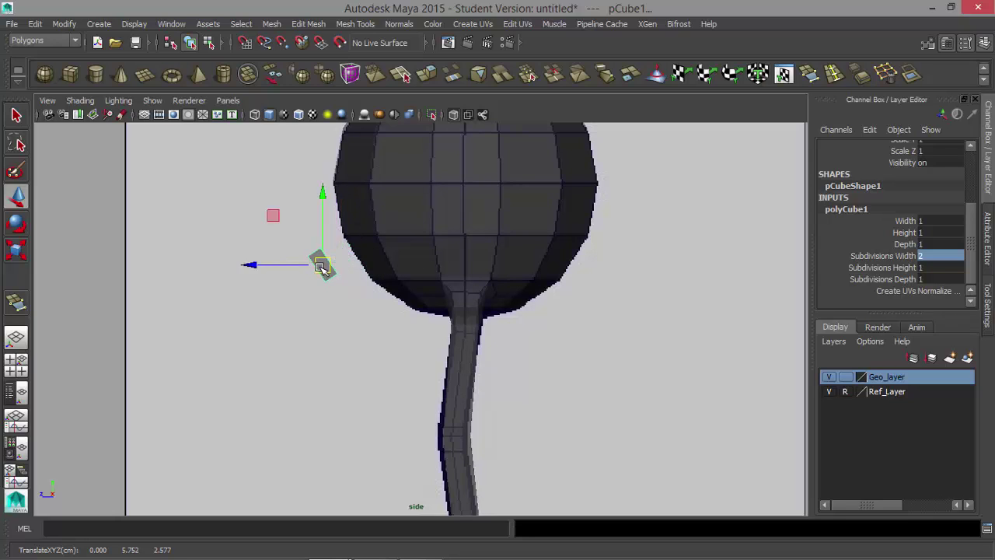
# Step: Deselect the cube and hide Geo_layer, keeping the cube and the reference body in view
pyautogui.click(367, 301)
pyautogui.press('space')
pyautogui.press('space')
pyautogui.keyDown('alt'); pyautogui.moveTo(432, 272); pyautogui.dragTo(455, 264); pyautogui.keyUp('alt')
pyautogui.keyDown('alt'); pyautogui.moveTo(510, 263); pyautogui.dragTo(557, 262, button='right'); pyautogui.keyUp('alt')
pyautogui.keyDown('alt'); pyautogui.moveTo(537, 260); pyautogui.dragTo(509, 285, button='middle'); pyautogui.keyUp('alt')
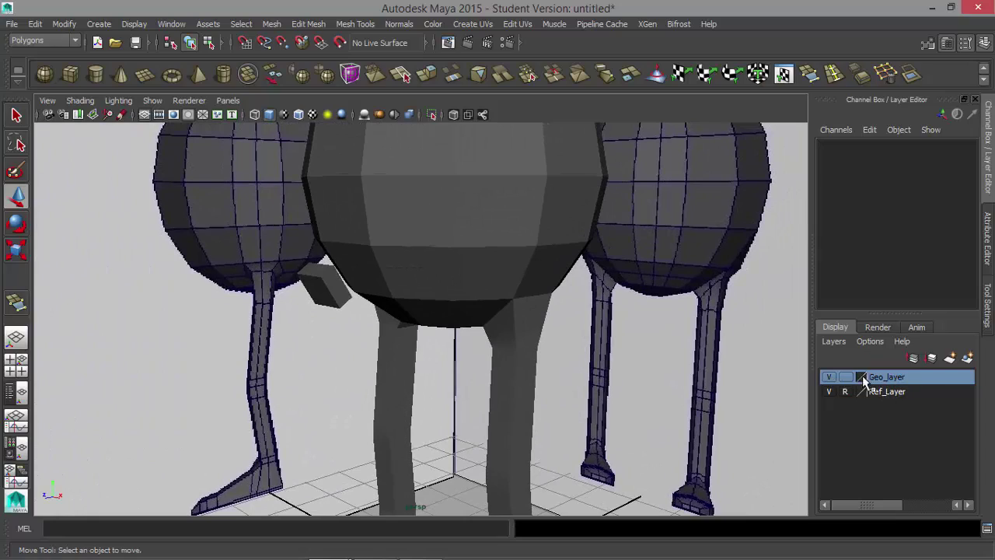
pyautogui.click(829, 377)
pyautogui.keyDown('alt'); pyautogui.moveTo(648, 334); pyautogui.dragTo(489, 288, button='right'); pyautogui.keyUp('alt')
pyautogui.keyDown('alt'); pyautogui.moveTo(489, 289); pyautogui.dragTo(533, 313); pyautogui.keyUp('alt')
# Step: In the front view, set up the CV Curve Tool with a 3 Cubic curve degree and bring back the channel box
pyautogui.press('space')
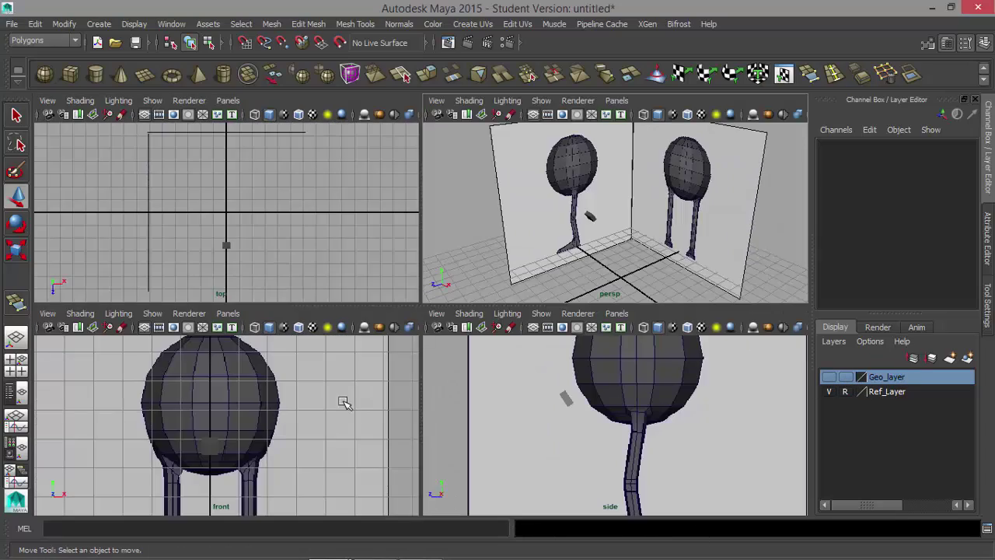
pyautogui.press('space')
pyautogui.keyDown('alt'); pyautogui.moveTo(317, 339); pyautogui.dragTo(519, 356, button='right'); pyautogui.keyUp('alt')
pyautogui.keyDown('alt'); pyautogui.moveTo(520, 356); pyautogui.dragTo(445, 308, button='middle'); pyautogui.keyUp('alt')
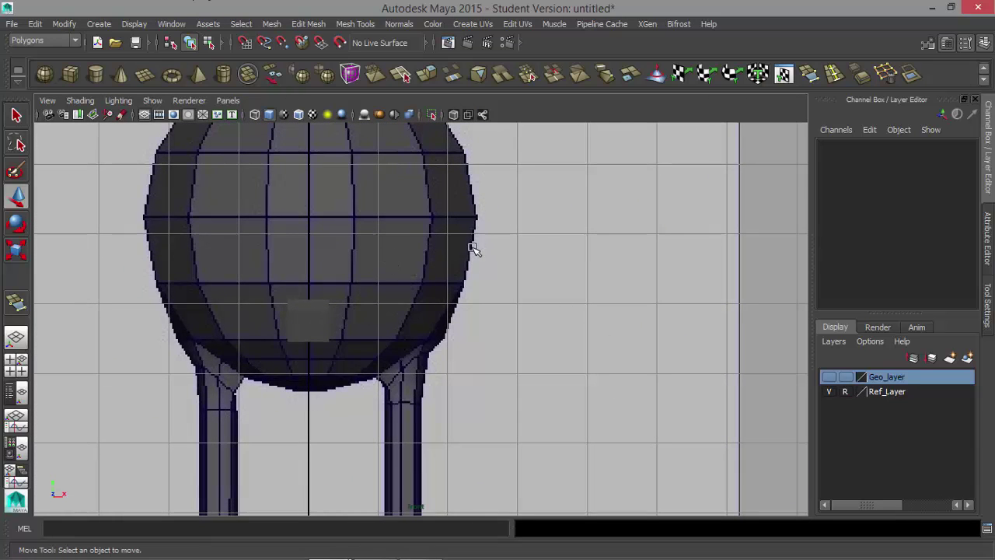
pyautogui.click(104, 23)
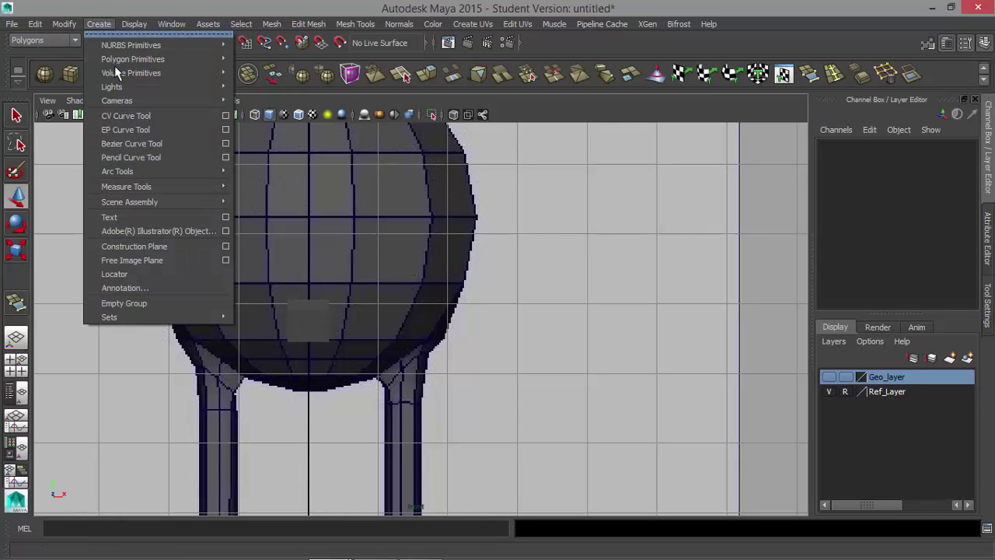
pyautogui.click(227, 116)
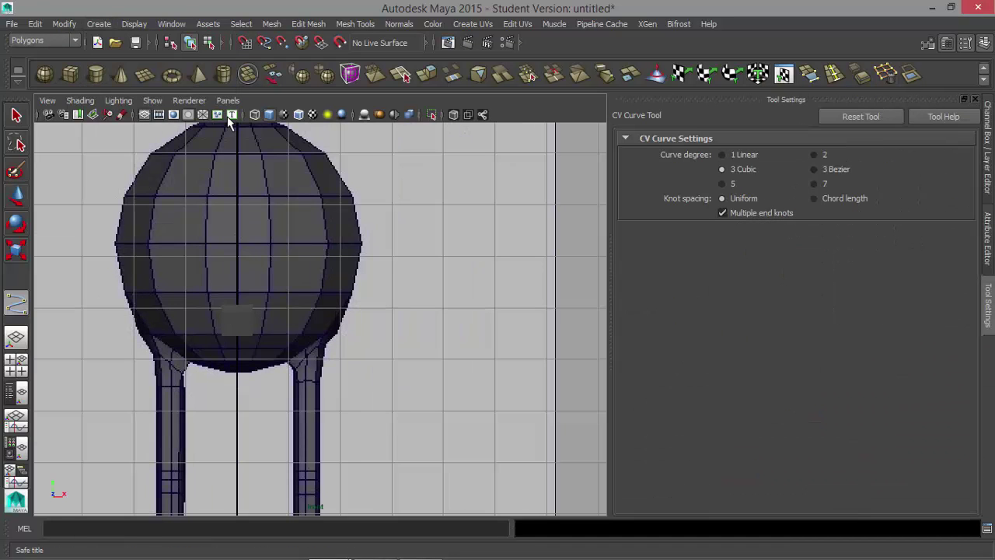
pyautogui.click(720, 155)
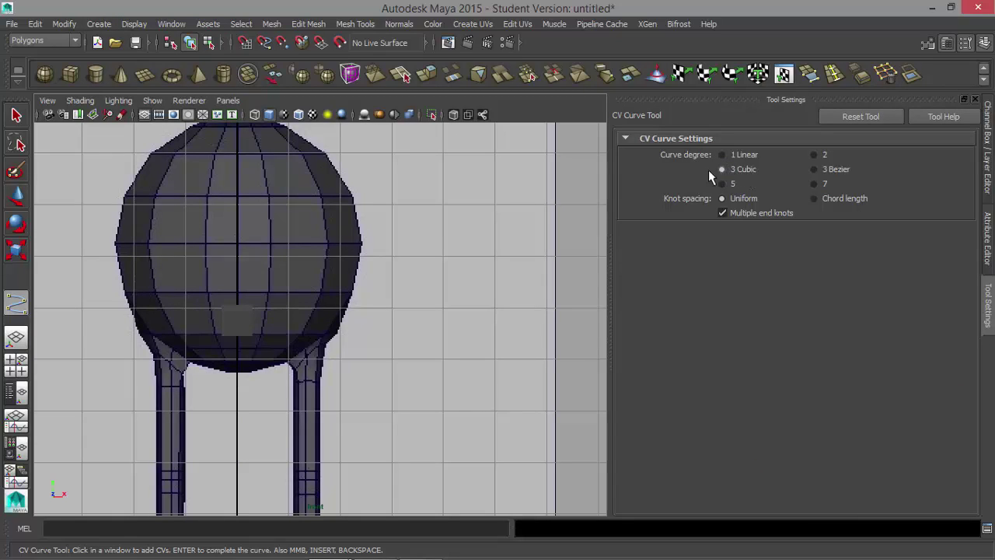
pyautogui.click(975, 100)
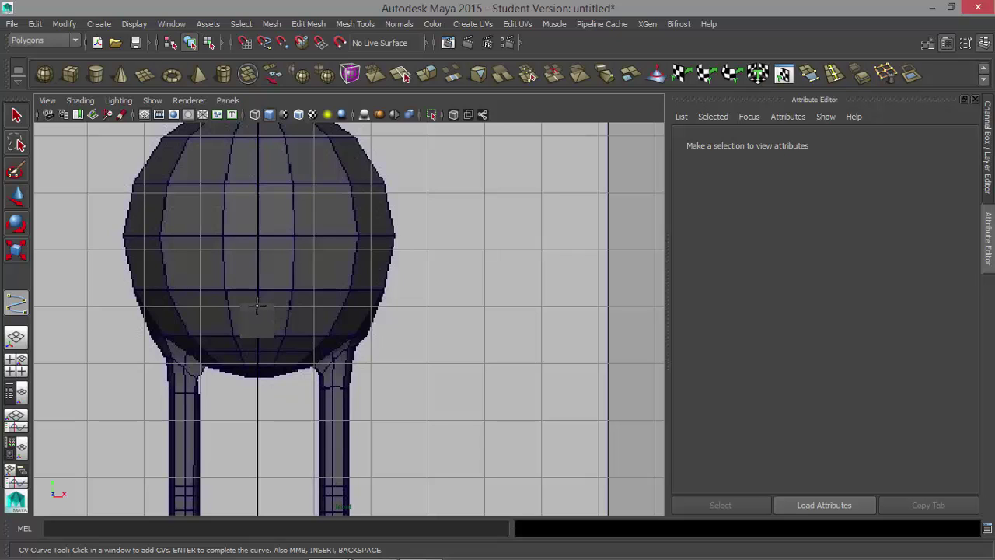
pyautogui.press('x')
pyautogui.hotkey('ctrl', 'a')
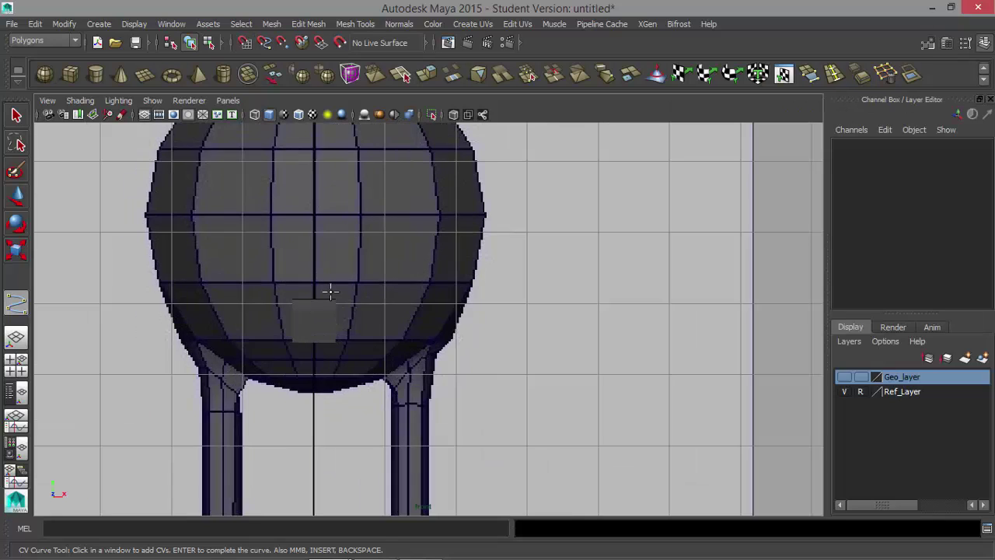
# Step: Draw a six-point CV curve from a grid point on the centre line, curling outward and up like half a mustache
pyautogui.click(314, 232)
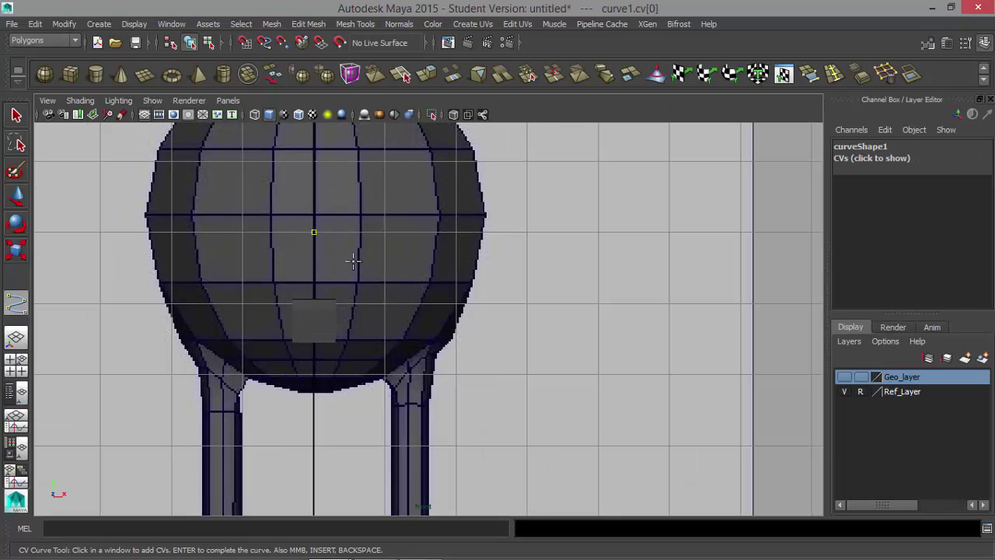
pyautogui.click(353, 262)
pyautogui.click(395, 252)
pyautogui.click(399, 215)
pyautogui.click(372, 193)
pyautogui.click(356, 209)
pyautogui.press('Return')
pyautogui.press('w')
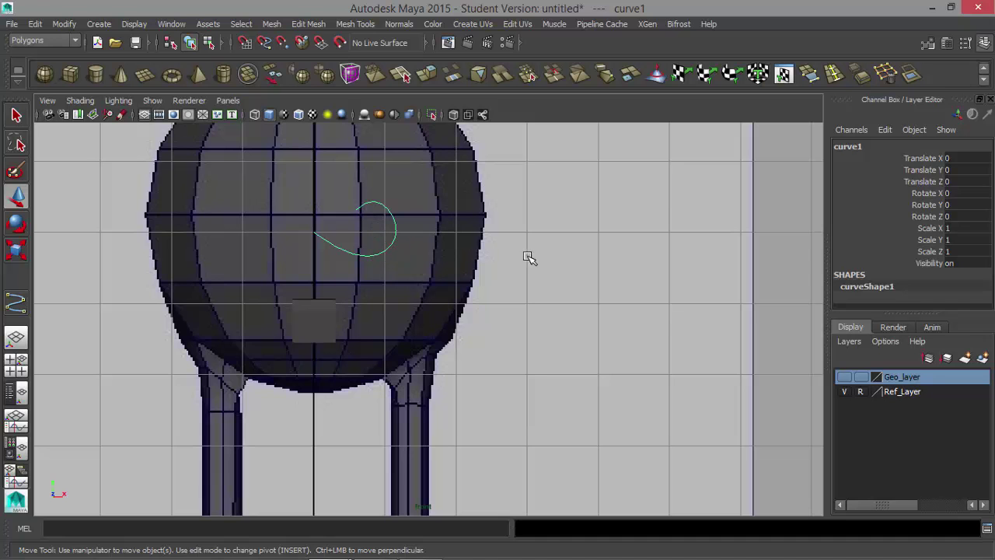
# Step: Move the curve's pivot to its start point on the centre line, snapped to the grid at Y 7
pyautogui.keyDown('alt'); pyautogui.moveTo(539, 257); pyautogui.dragTo(393, 265, button='right'); pyautogui.keyUp('alt')
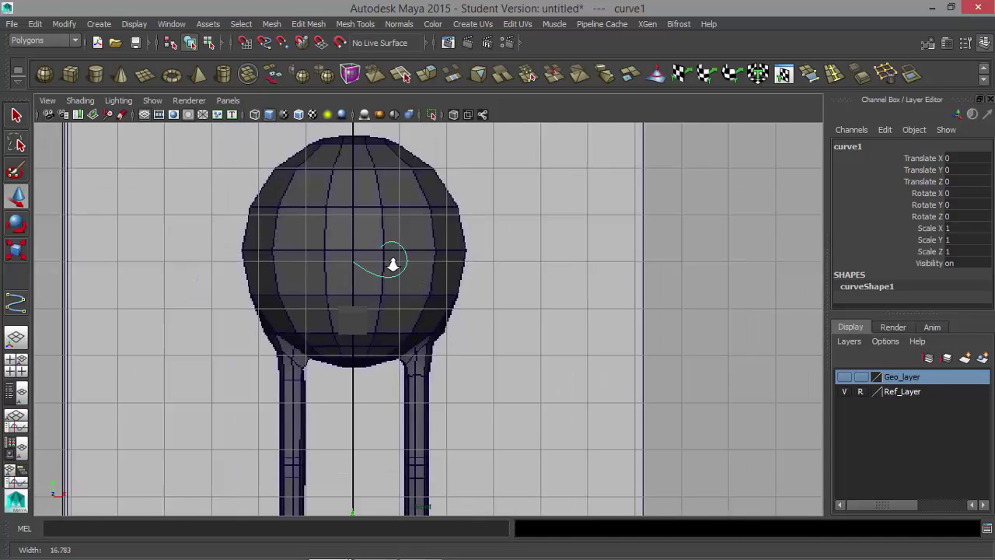
pyautogui.scroll(-2, 393, 264)
pyautogui.scroll(1, 428, 382)
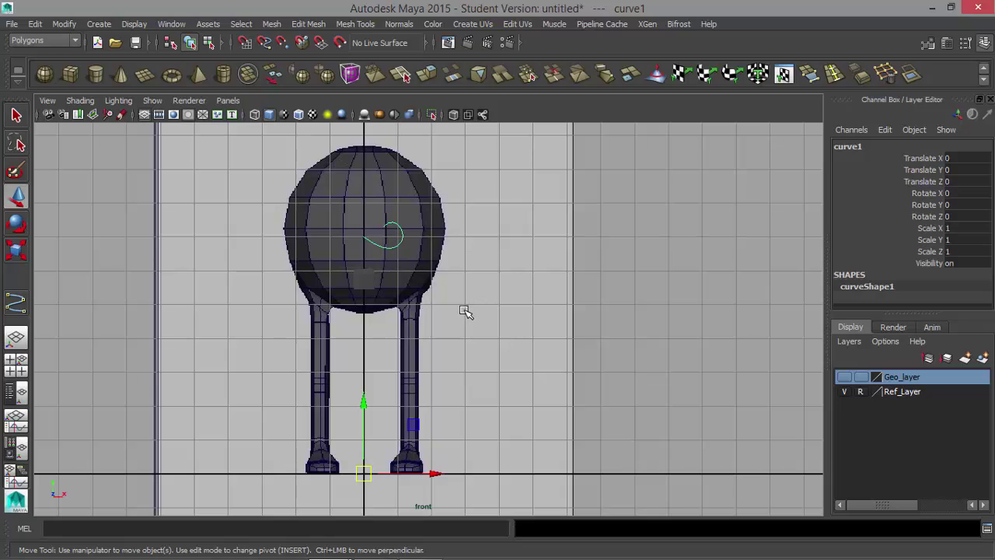
pyautogui.press('d')
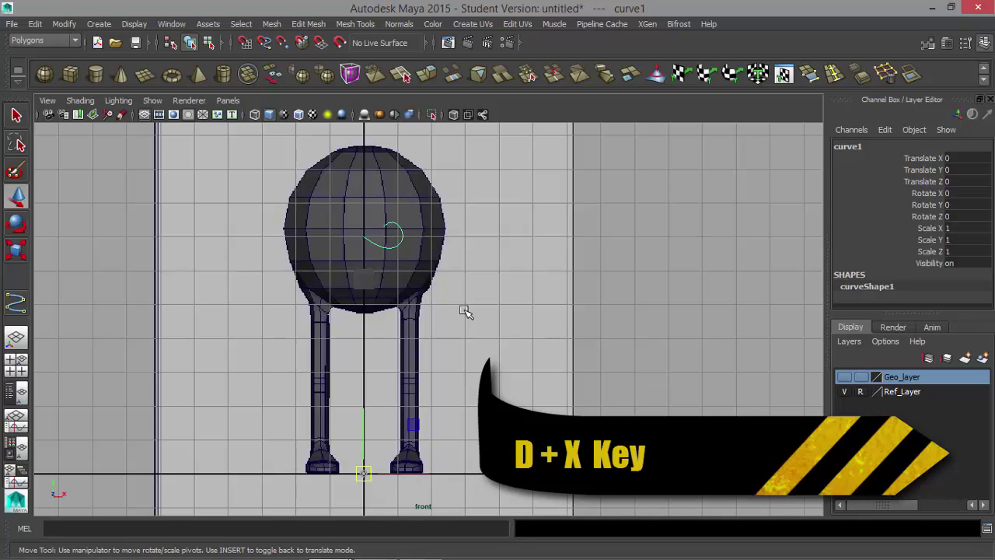
pyautogui.moveTo(370, 474); pyautogui.dragTo(367, 238)
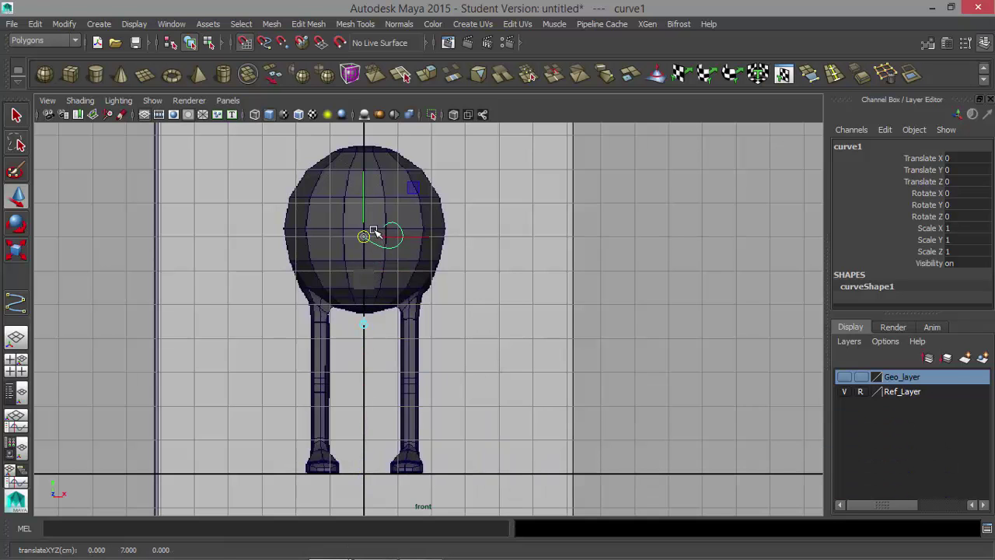
# Step: Move the curve down to Translate Y -1.224 so that it starts at the small cube
pyautogui.keyDown('alt'); pyautogui.moveTo(361, 255); pyautogui.dragTo(715, 260, button='right'); pyautogui.keyUp('alt')
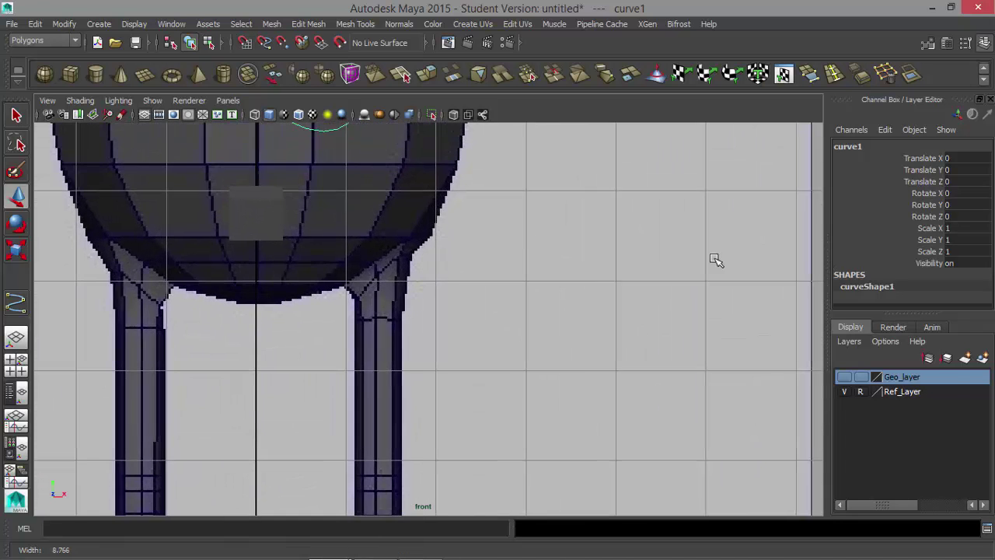
pyautogui.keyDown('alt'); pyautogui.moveTo(523, 245); pyautogui.dragTo(657, 393, button='middle'); pyautogui.keyUp('alt')
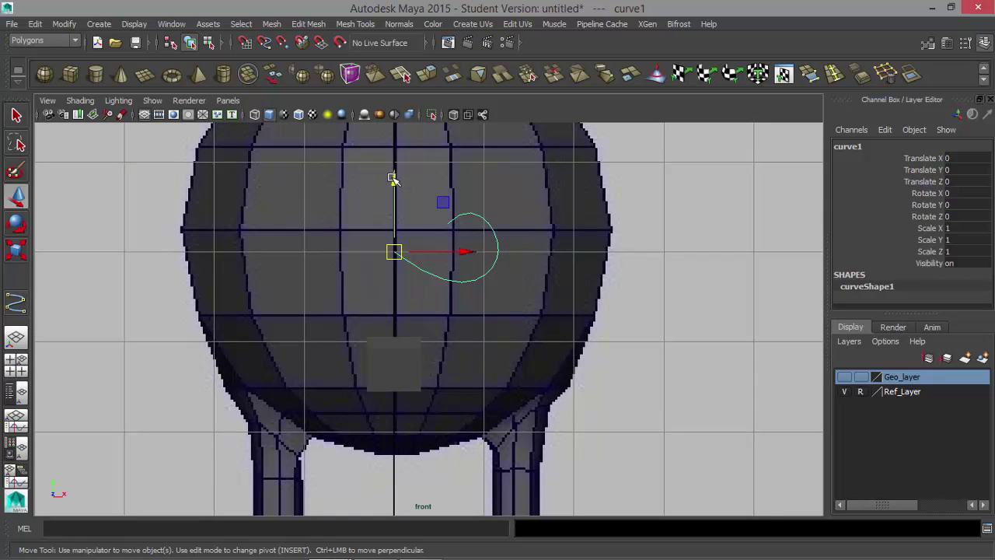
pyautogui.moveTo(392, 179); pyautogui.dragTo(397, 288)
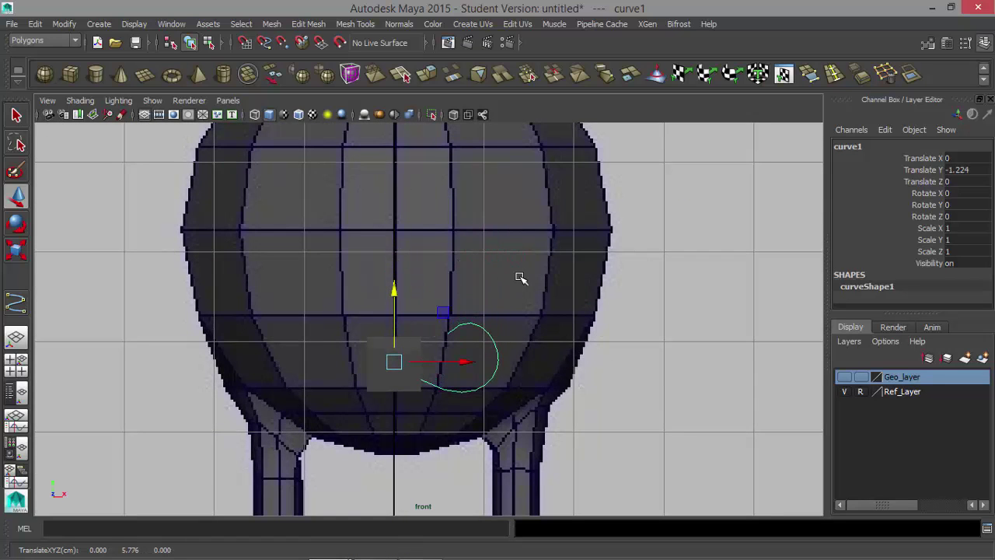
# Step: In the side view, move the curve forward to Translate Z 2.556, onto the tilted cube
pyautogui.press('space')
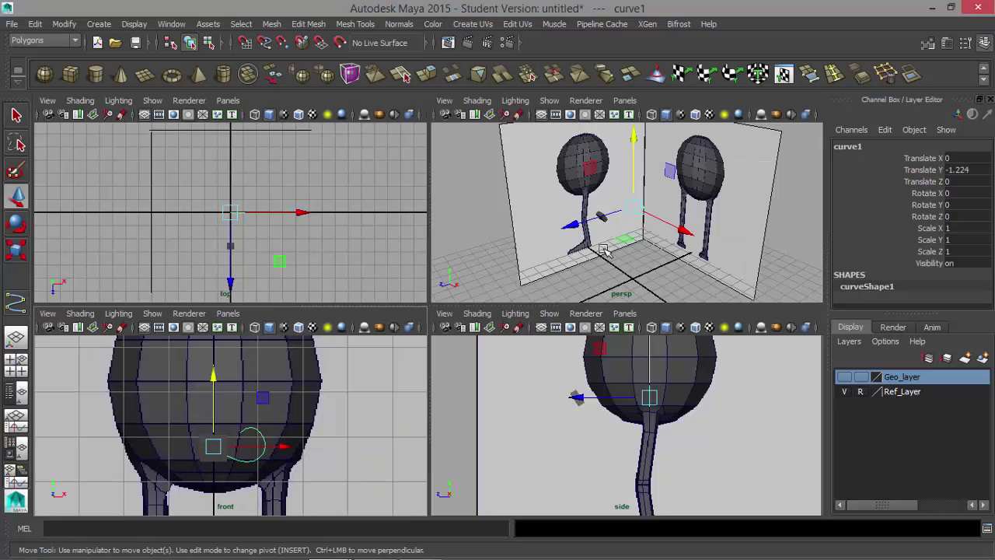
pyautogui.press('space')
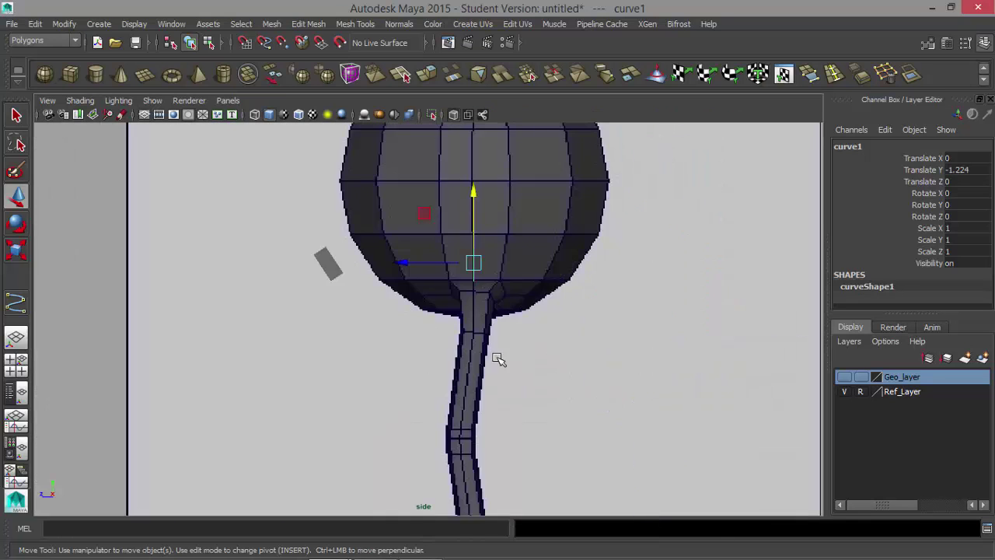
pyautogui.scroll(3, 513, 350)
pyautogui.moveTo(422, 239); pyautogui.dragTo(222, 240)
pyautogui.keyDown('alt'); pyautogui.moveTo(241, 249); pyautogui.dragTo(334, 286, button='middle'); pyautogui.keyUp('alt')
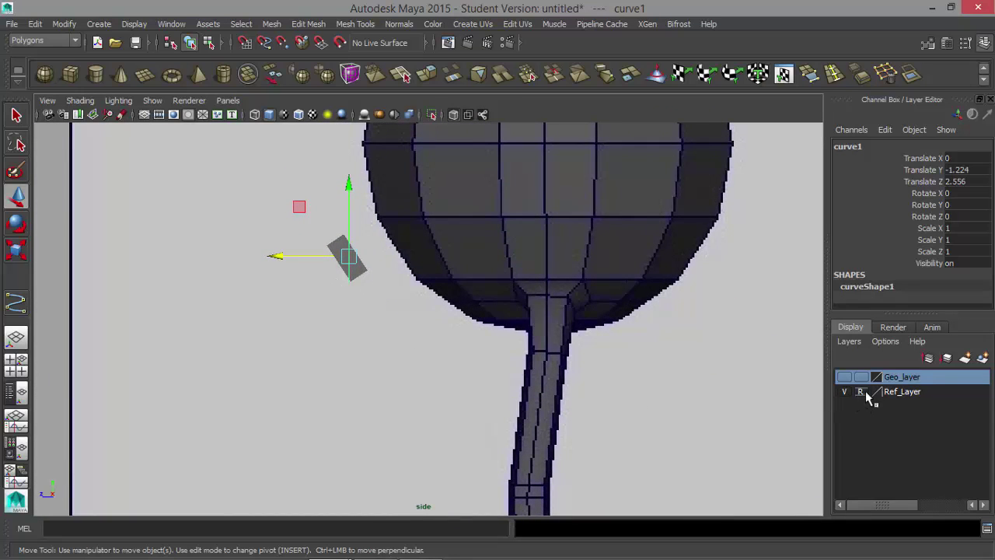
# Step: Hide Ref_Layer to isolate the cube and curve in the side view
pyautogui.click(844, 392)
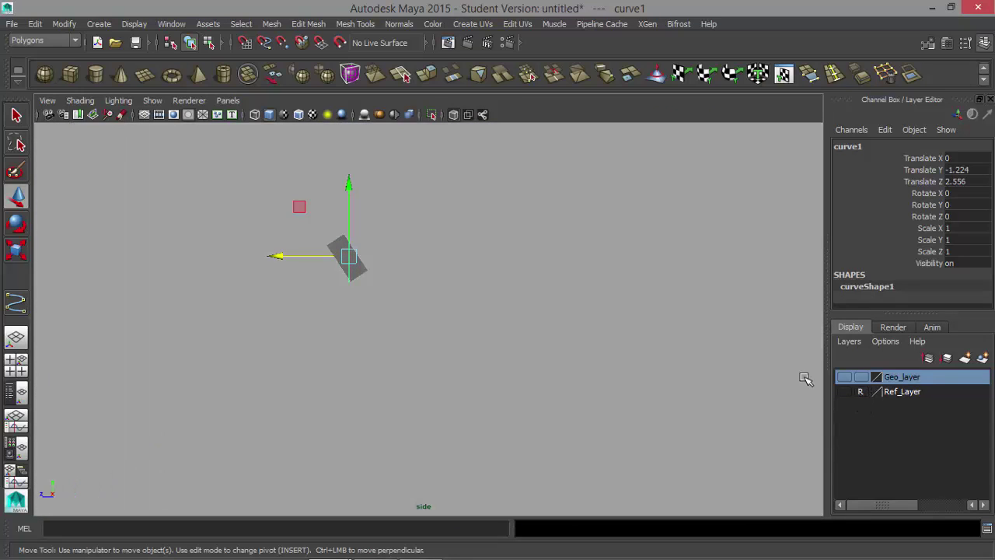
pyautogui.click(402, 243)
pyautogui.keyDown('alt'); pyautogui.moveTo(329, 233); pyautogui.dragTo(693, 251, button='right'); pyautogui.keyUp('alt')
pyautogui.keyDown('alt'); pyautogui.moveTo(469, 267); pyautogui.dragTo(540, 341, button='middle'); pyautogui.keyUp('alt')
pyautogui.moveTo(346, 215); pyautogui.dragTo(382, 217)
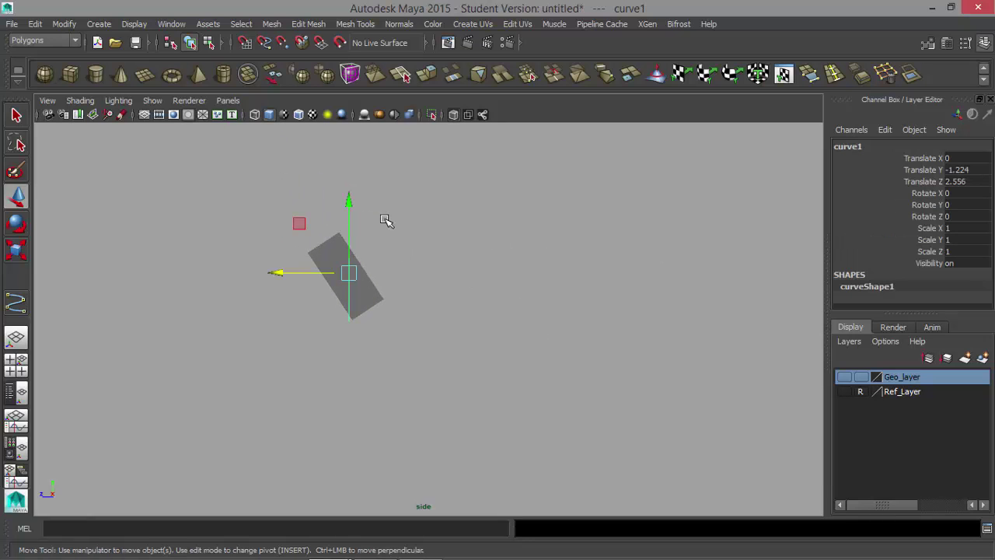
# Step: Rotate the curve to 35.886 on X to match the cube's tilt and nudge it to Translate Y -1.235, Z 2.581
pyautogui.press('e')
pyautogui.moveTo(407, 309); pyautogui.dragTo(424, 277)
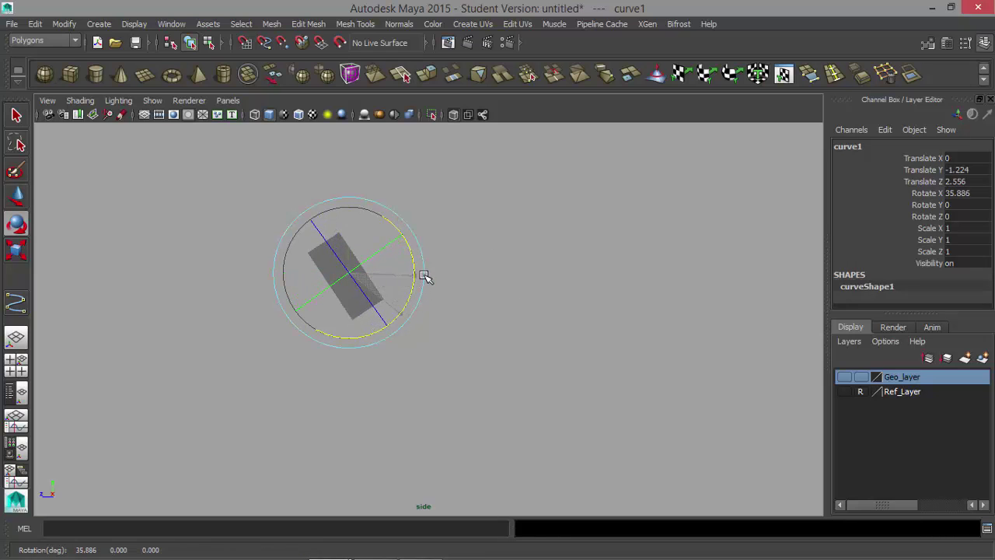
pyautogui.press('w')
pyautogui.moveTo(349, 273); pyautogui.dragTo(344, 274)
# Step: Show Ref_Layer again and stretch the curve wider along X in the front view
pyautogui.press('space')
pyautogui.press('space')
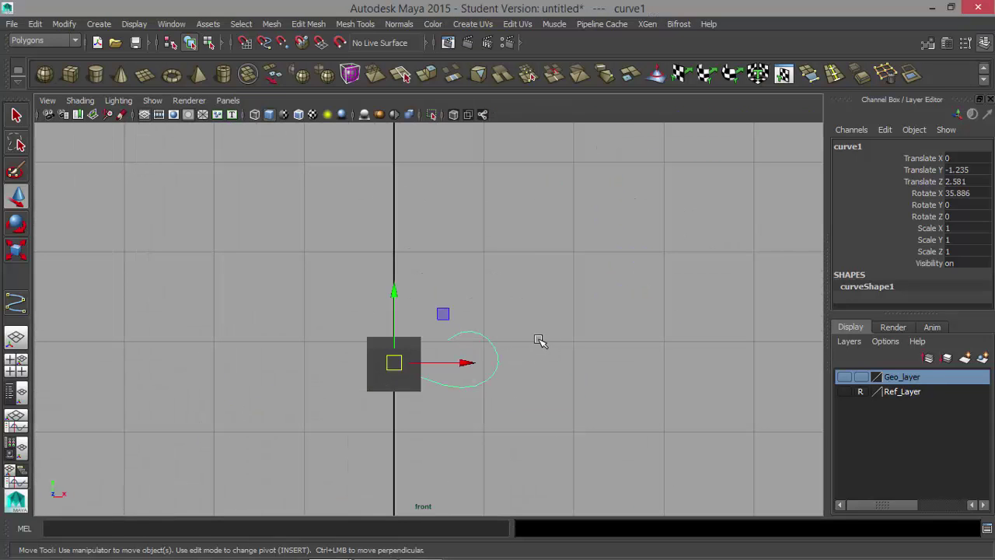
pyautogui.keyDown('alt'); pyautogui.moveTo(519, 341); pyautogui.dragTo(606, 345, button='right'); pyautogui.keyUp('alt')
pyautogui.click(845, 392)
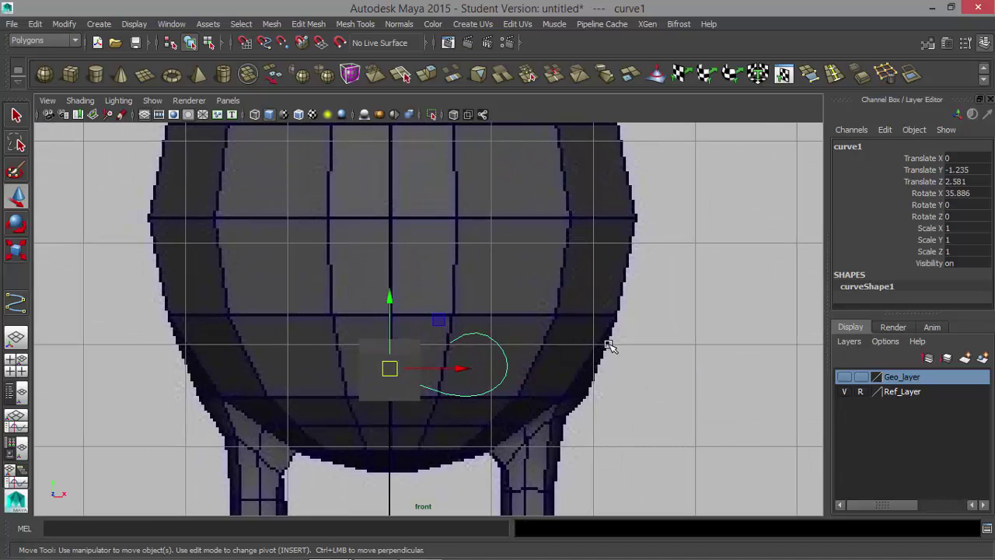
pyautogui.press('r')
pyautogui.moveTo(456, 369); pyautogui.dragTo(469, 369)
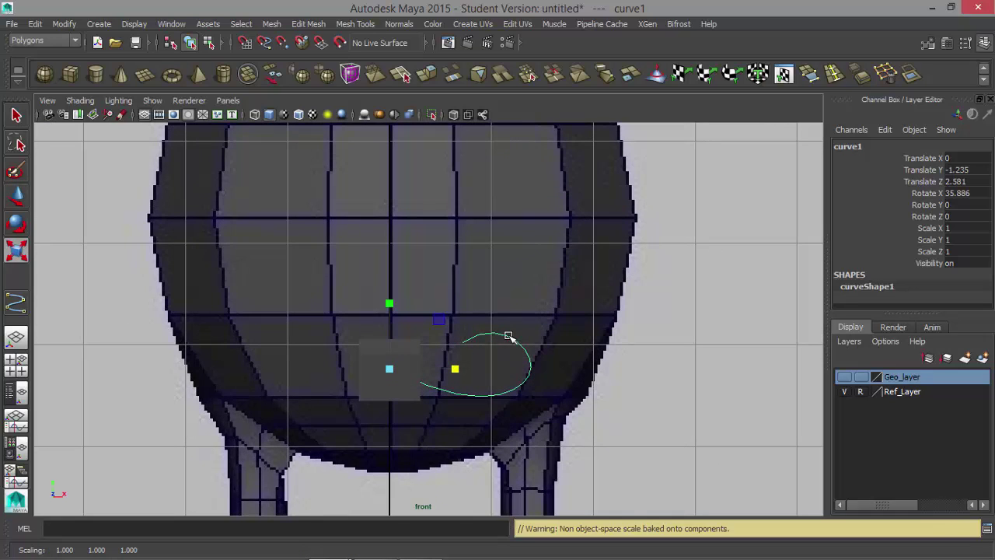
pyautogui.click(577, 378)
pyautogui.click(532, 363)
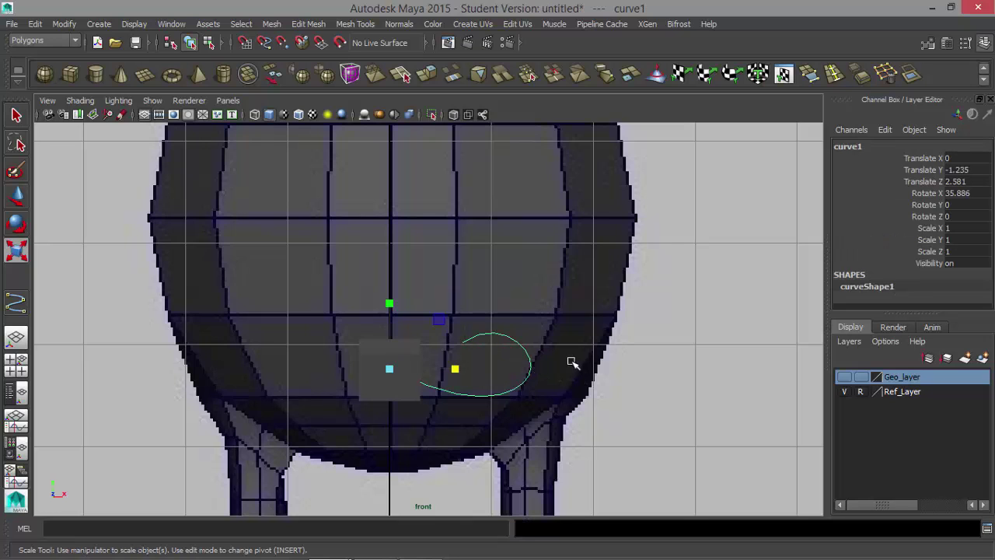
# Step: Reshape the curve's curl in the front view by repositioning its inner end, upper and outer CVs
pyautogui.moveTo(486, 251); pyautogui.dragTo(428, 251, button='right')
pyautogui.moveTo(449, 307); pyautogui.dragTo(492, 319)
pyautogui.press('w')
pyautogui.click(528, 395)
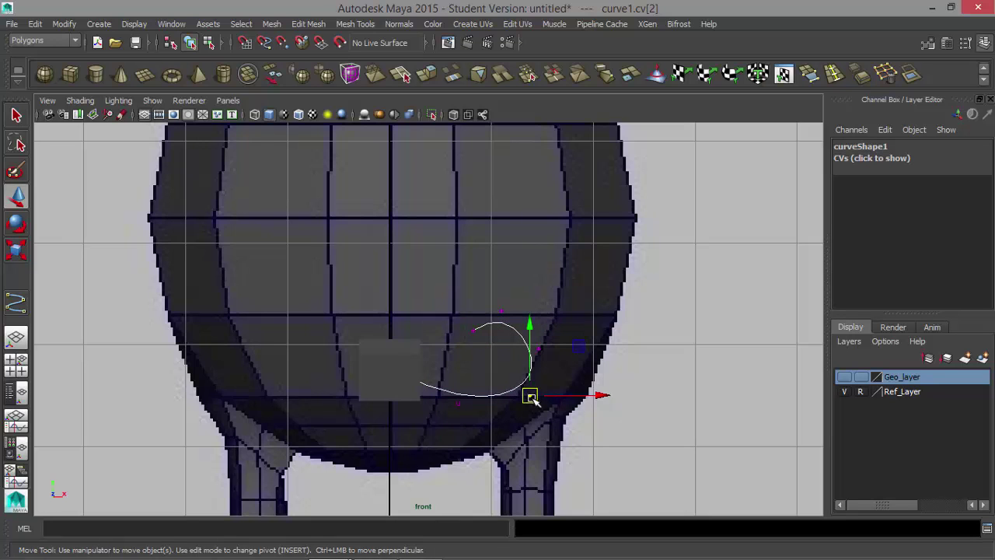
pyautogui.moveTo(531, 394); pyautogui.dragTo(527, 381)
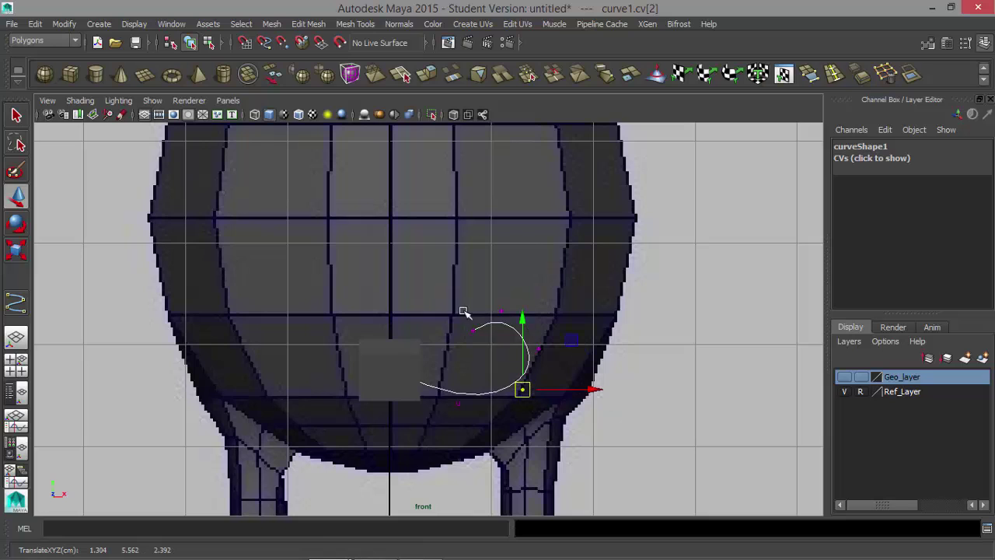
pyautogui.click(473, 330)
pyautogui.moveTo(475, 332); pyautogui.dragTo(483, 332)
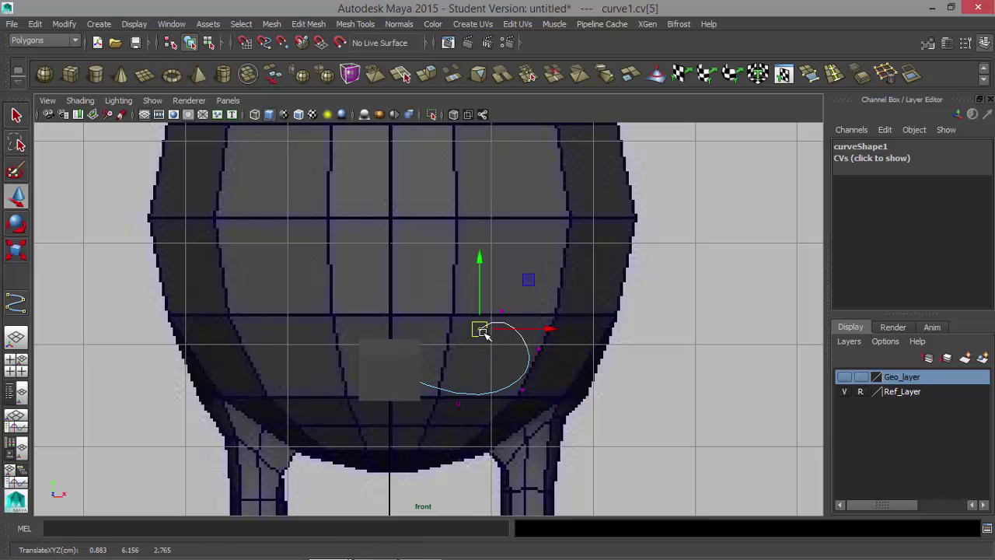
pyautogui.click(538, 348)
pyautogui.moveTo(540, 350); pyautogui.dragTo(542, 335)
# Step: Show Geo_layer in the perspective view to compare the curve with the body
pyautogui.press('space')
pyautogui.press('space')
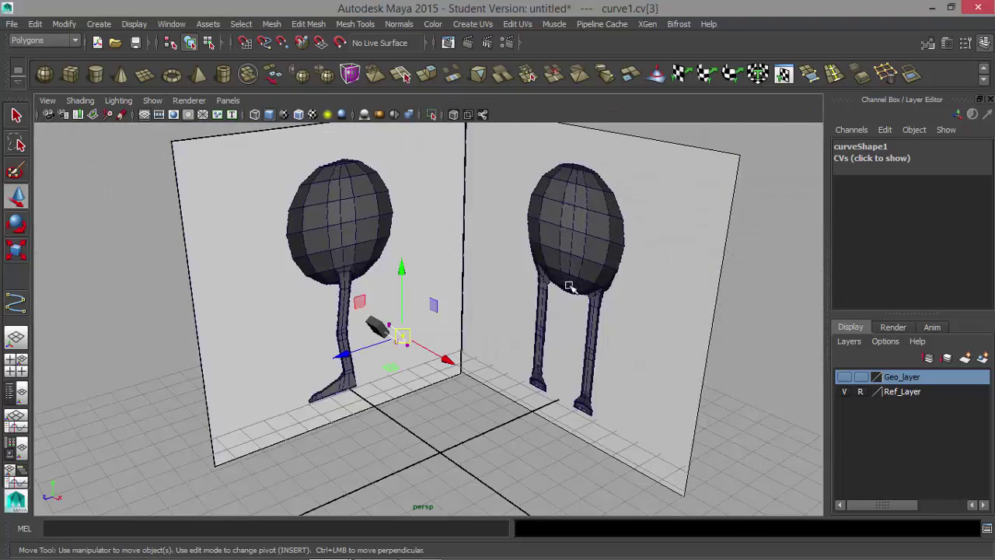
pyautogui.keyDown('alt'); pyautogui.moveTo(570, 287); pyautogui.dragTo(457, 311); pyautogui.keyUp('alt')
pyautogui.keyDown('alt'); pyautogui.moveTo(457, 311); pyautogui.dragTo(551, 322, button='right'); pyautogui.keyUp('alt')
pyautogui.keyDown('alt'); pyautogui.moveTo(551, 322); pyautogui.dragTo(637, 326); pyautogui.keyUp('alt')
pyautogui.keyDown('alt'); pyautogui.moveTo(500, 334); pyautogui.dragTo(576, 337, button='right'); pyautogui.keyUp('alt')
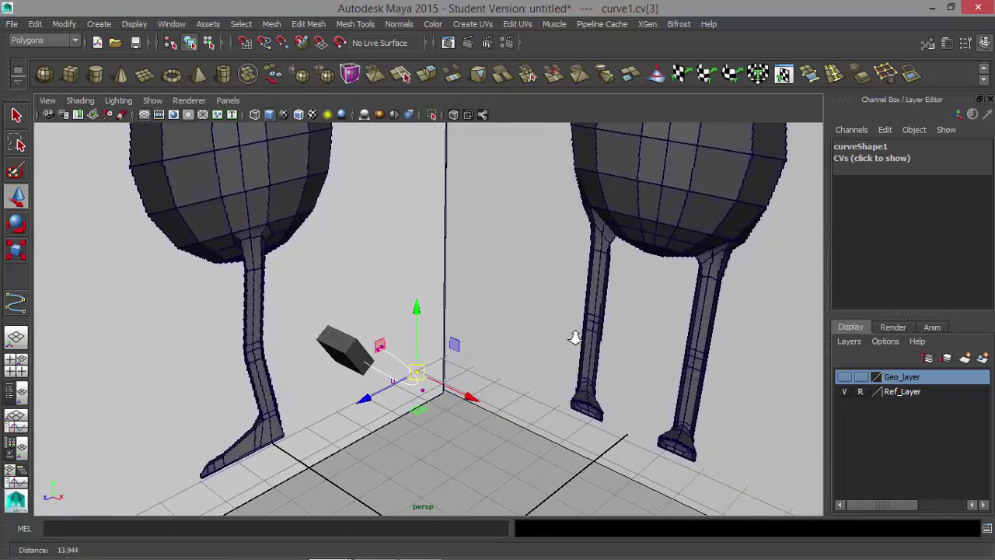
pyautogui.click(844, 376)
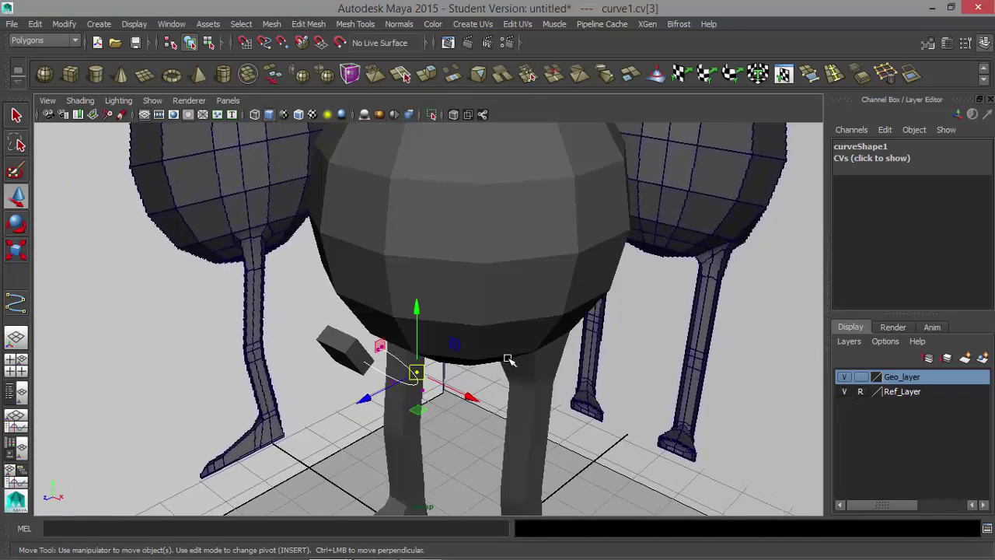
pyautogui.keyDown('alt'); pyautogui.moveTo(508, 358); pyautogui.dragTo(571, 363, button='right'); pyautogui.keyUp('alt')
pyautogui.keyDown('alt'); pyautogui.moveTo(571, 363); pyautogui.dragTo(536, 363); pyautogui.keyUp('alt')
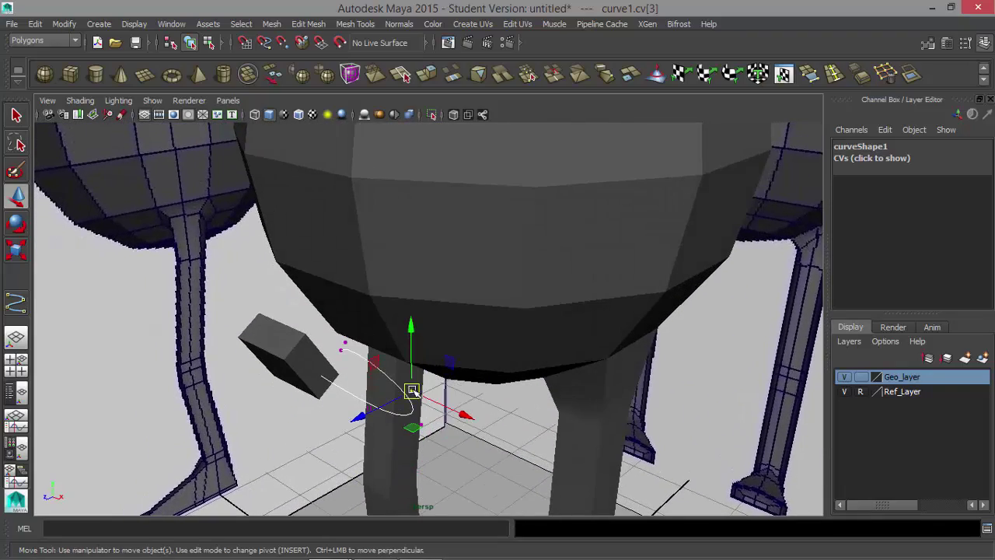
# Step: Move the curve's two outer CVs along Z so the bend follows the body's surface
pyautogui.keyDown('alt'); pyautogui.moveTo(420, 392); pyautogui.dragTo(573, 253); pyautogui.keyUp('alt')
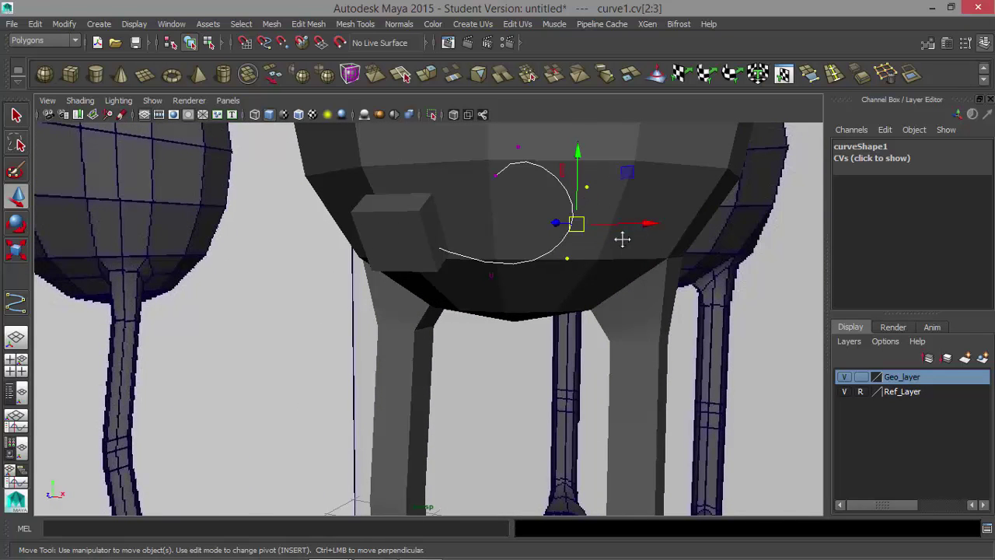
pyautogui.keyDown('alt'); pyautogui.moveTo(623, 239); pyautogui.dragTo(547, 282, button='middle'); pyautogui.keyUp('alt')
pyautogui.keyDown('alt'); pyautogui.moveTo(547, 282); pyautogui.dragTo(356, 365); pyautogui.keyUp('alt')
pyautogui.keyDown('alt'); pyautogui.moveTo(398, 331); pyautogui.dragTo(590, 223, button='middle'); pyautogui.keyUp('alt')
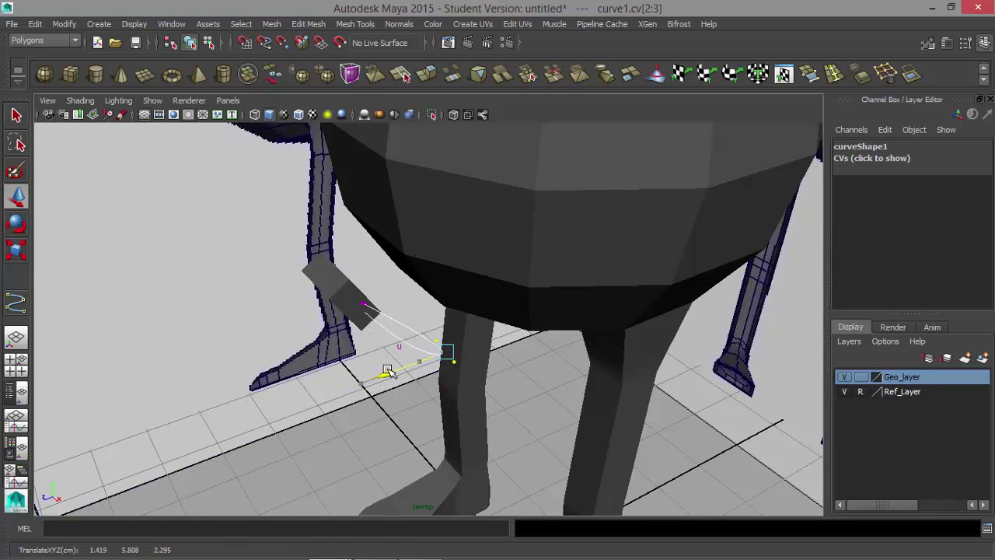
pyautogui.keyDown('alt'); pyautogui.moveTo(390, 358); pyautogui.dragTo(506, 354); pyautogui.keyUp('alt')
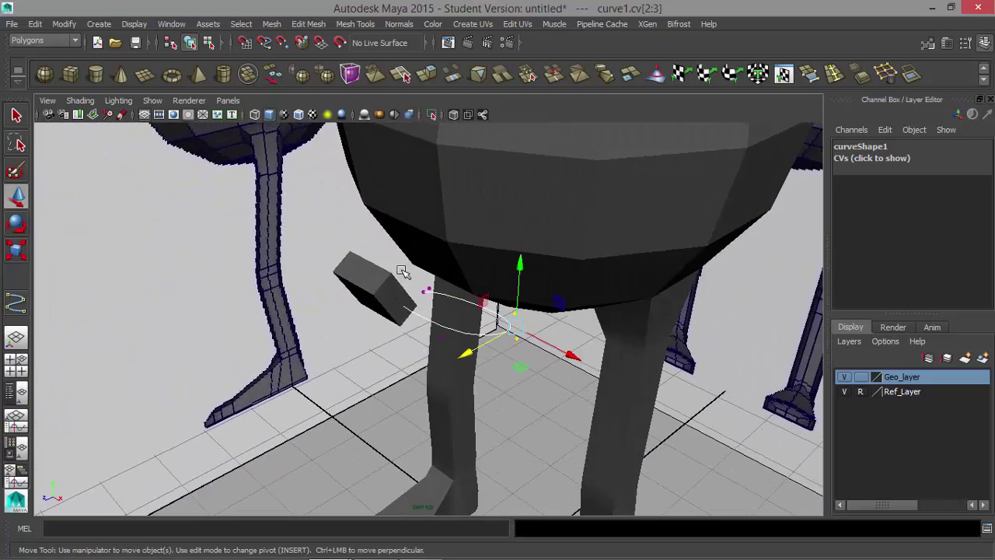
# Step: Shift the two CVs at the curled end of the curve along Z toward the body, and reselect the whole curve
pyautogui.keyDown('alt'); pyautogui.moveTo(407, 276); pyautogui.dragTo(458, 251); pyautogui.keyUp('alt')
pyautogui.moveTo(484, 151); pyautogui.dragTo(480, 249)
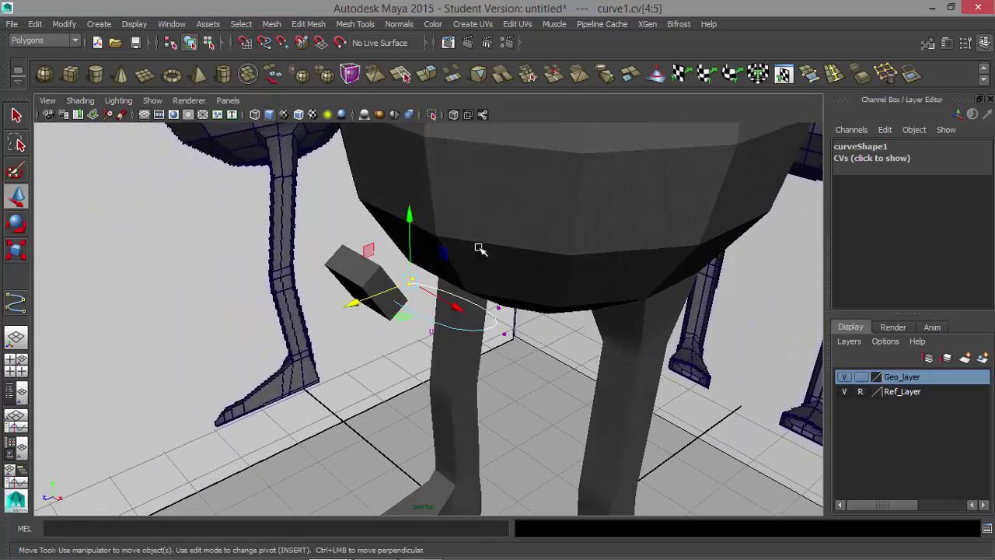
pyautogui.moveTo(357, 300); pyautogui.dragTo(487, 312)
pyautogui.keyDown('alt'); pyautogui.moveTo(549, 349); pyautogui.dragTo(628, 345); pyautogui.keyUp('alt')
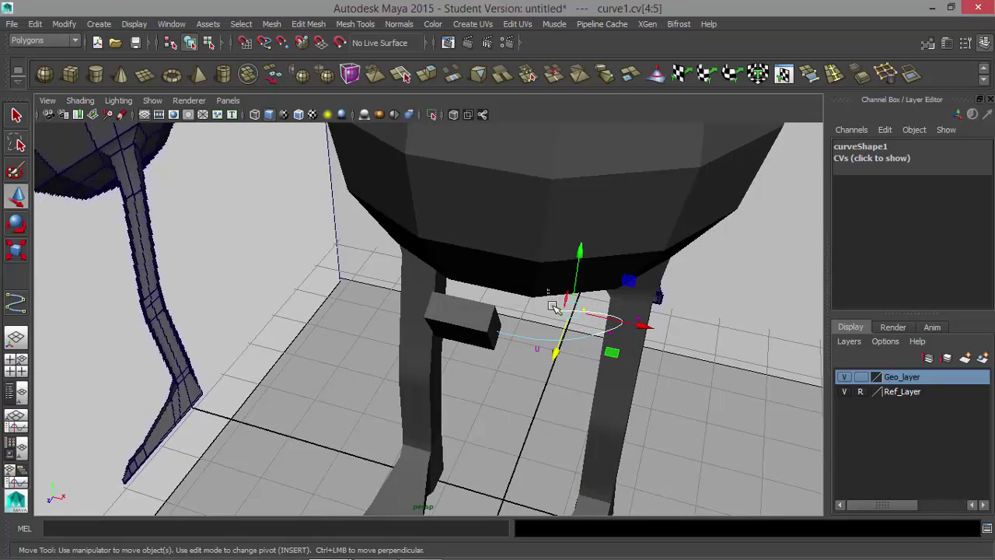
pyautogui.click(576, 300)
pyautogui.click(610, 323)
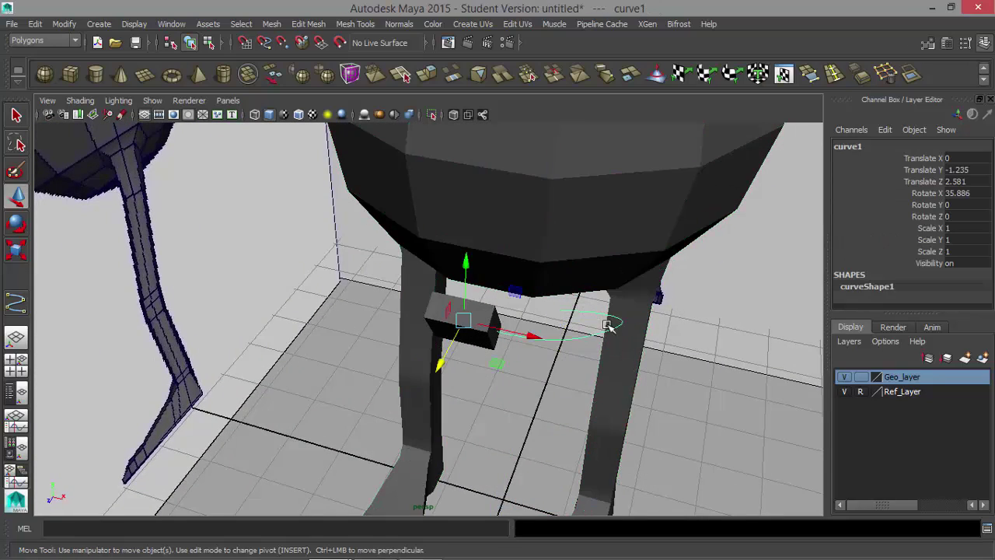
pyautogui.keyDown('alt'); pyautogui.moveTo(610, 323); pyautogui.dragTo(540, 328); pyautogui.keyUp('alt')
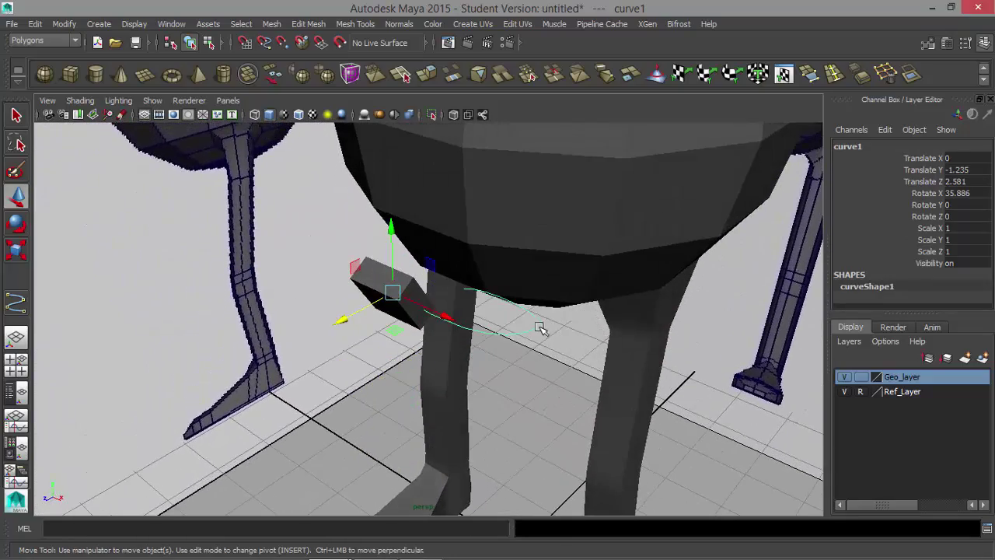
# Step: Fine-tune the depth of the upper CV beside the curled end and of the two outer CVs, and return to object mode
pyautogui.moveTo(533, 253); pyautogui.dragTo(459, 251, button='right')
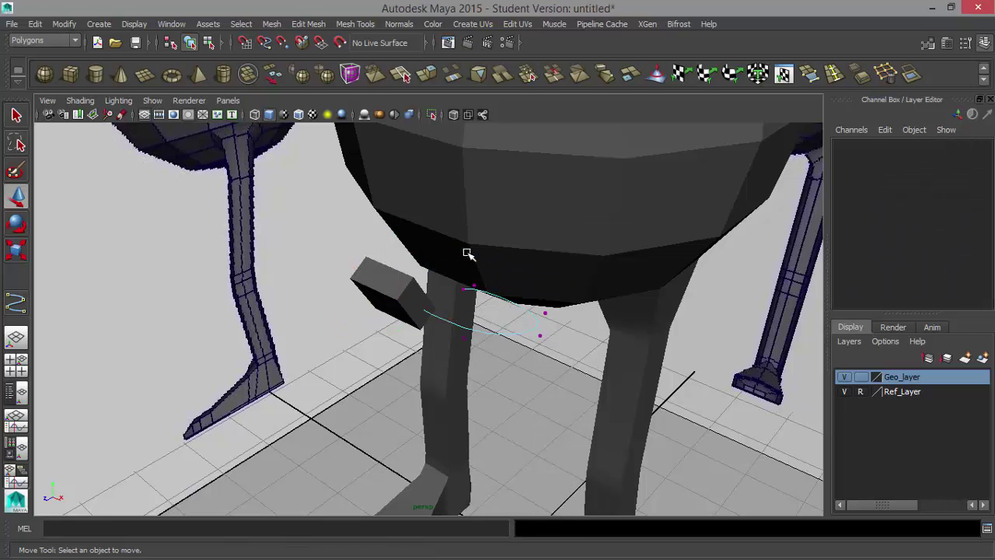
pyautogui.keyDown('alt'); pyautogui.moveTo(466, 251); pyautogui.dragTo(548, 352); pyautogui.keyUp('alt')
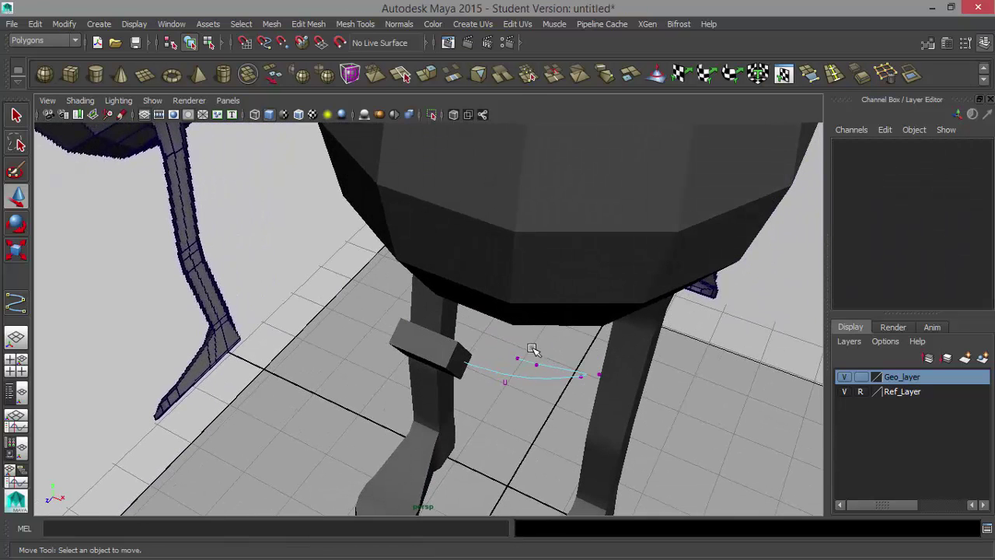
pyautogui.click(548, 376)
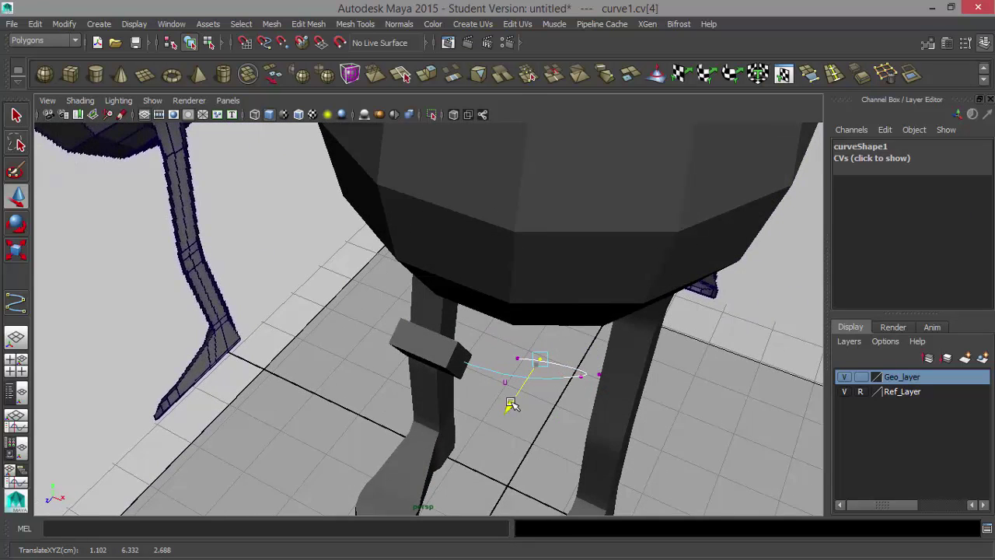
pyautogui.keyDown('alt'); pyautogui.moveTo(511, 404); pyautogui.dragTo(611, 360); pyautogui.keyUp('alt')
pyautogui.moveTo(633, 433); pyautogui.dragTo(558, 370)
pyautogui.moveTo(540, 435); pyautogui.dragTo(566, 351)
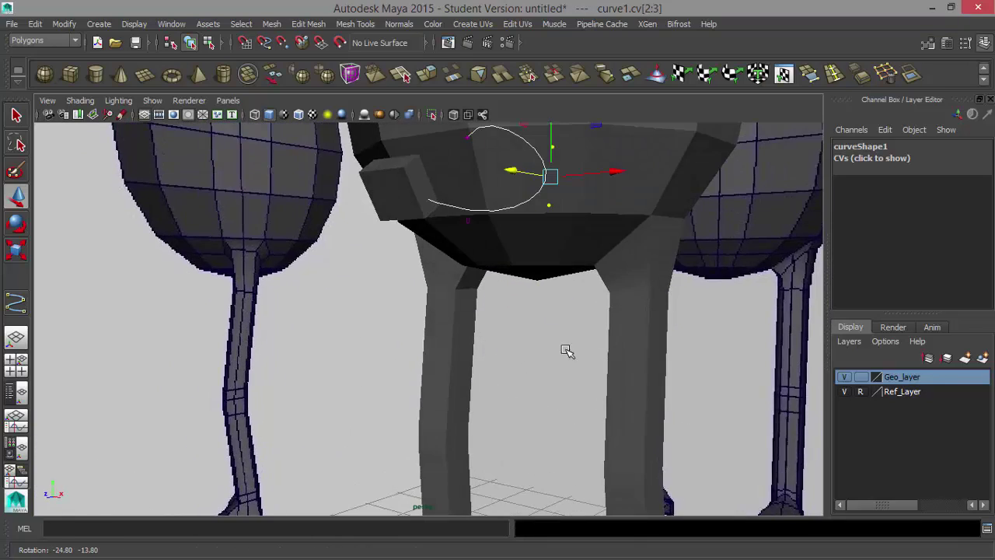
pyautogui.keyDown('alt'); pyautogui.moveTo(566, 350); pyautogui.dragTo(544, 403, button='middle'); pyautogui.keyUp('alt')
pyautogui.moveTo(459, 297); pyautogui.dragTo(511, 250, button='right')
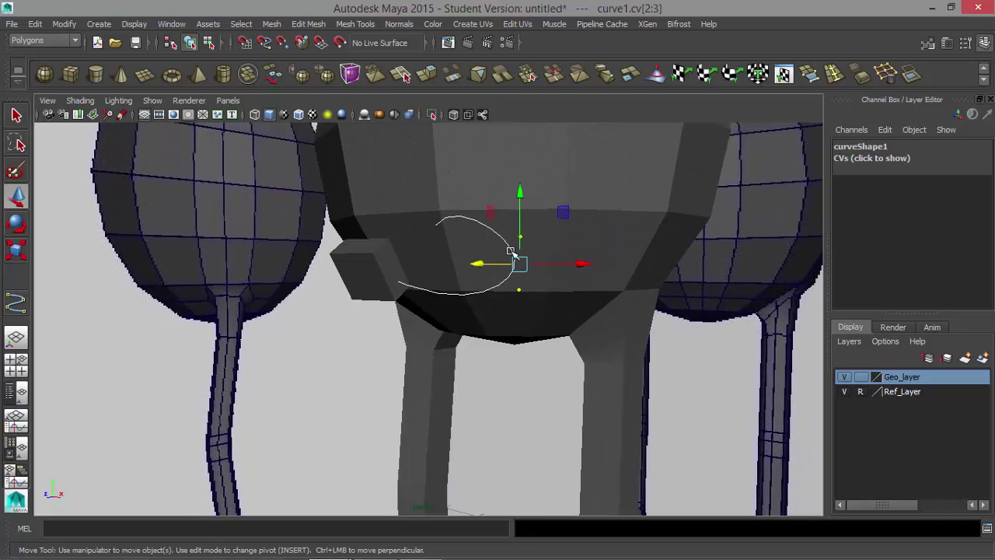
pyautogui.press('F8')
pyautogui.keyDown('alt'); pyautogui.moveTo(486, 289); pyautogui.dragTo(477, 316); pyautogui.keyUp('alt')
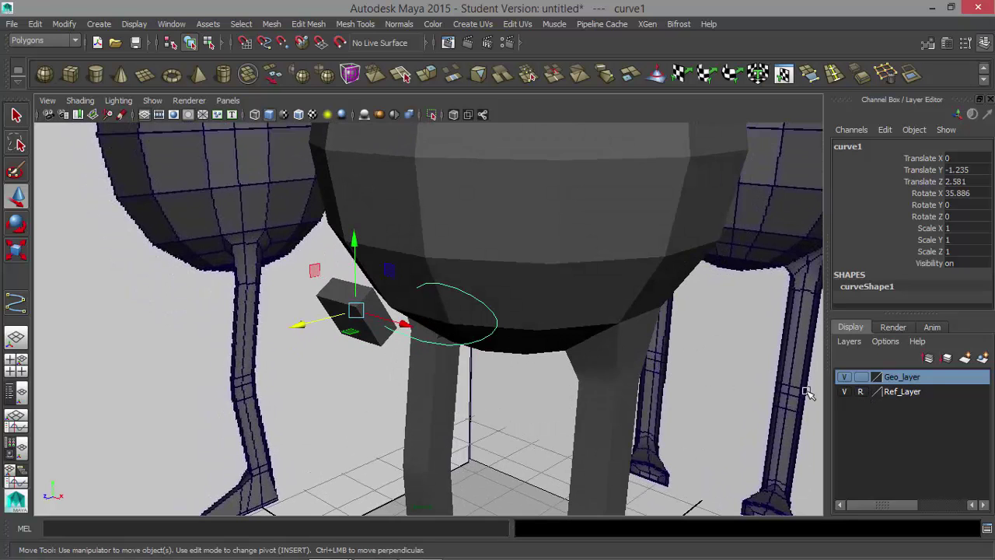
# Step: Select the cube's side face together with the curve and extrude the face along the curve
pyautogui.keyDown('alt'); pyautogui.moveTo(506, 338); pyautogui.dragTo(533, 355); pyautogui.keyUp('alt')
pyautogui.click(434, 325)
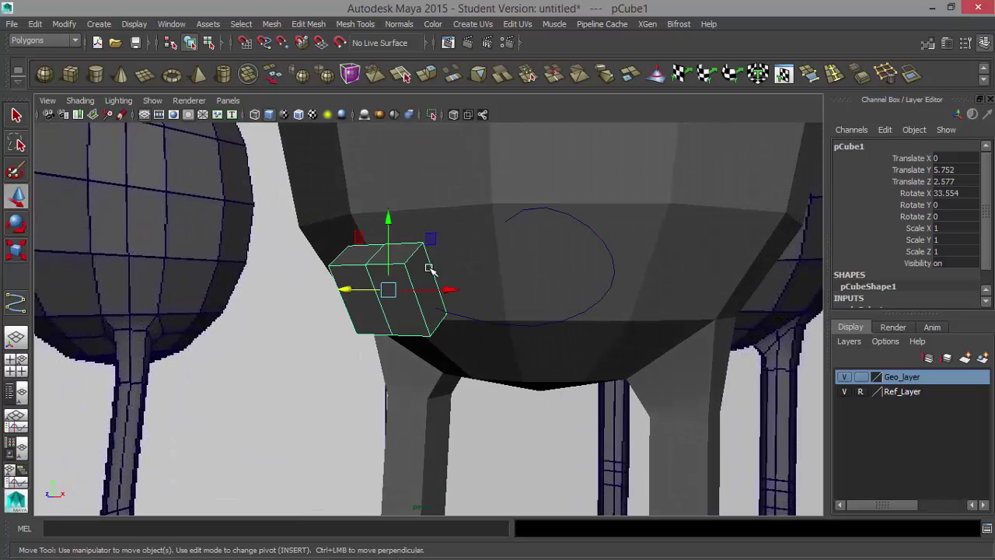
pyautogui.moveTo(414, 268); pyautogui.dragTo(470, 260, button='right')
pyautogui.click(420, 287)
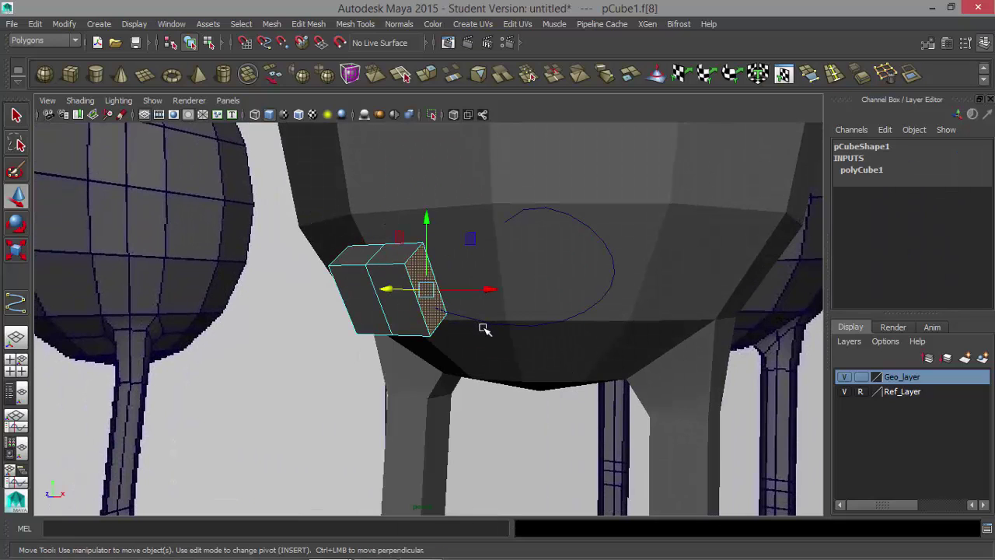
pyautogui.press('q')
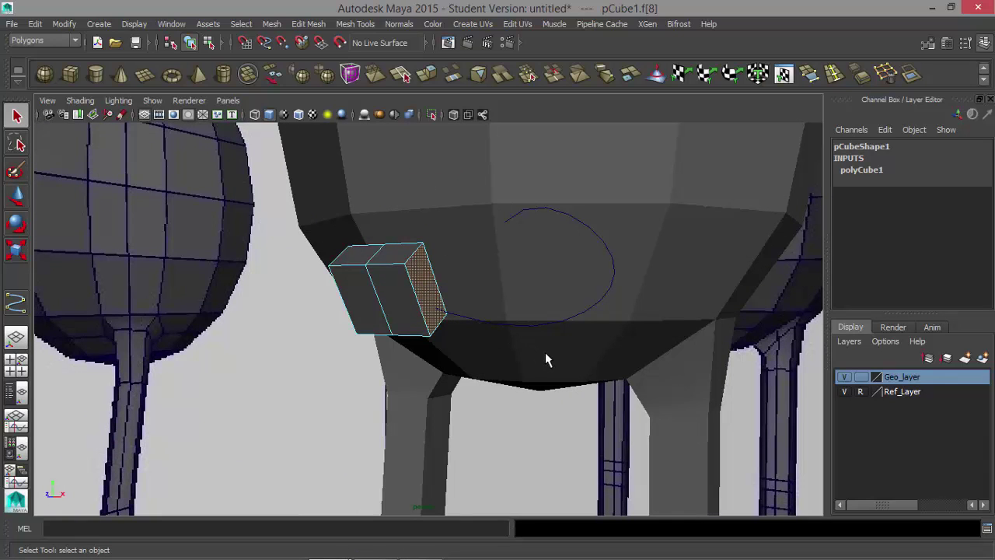
pyautogui.click(541, 322)
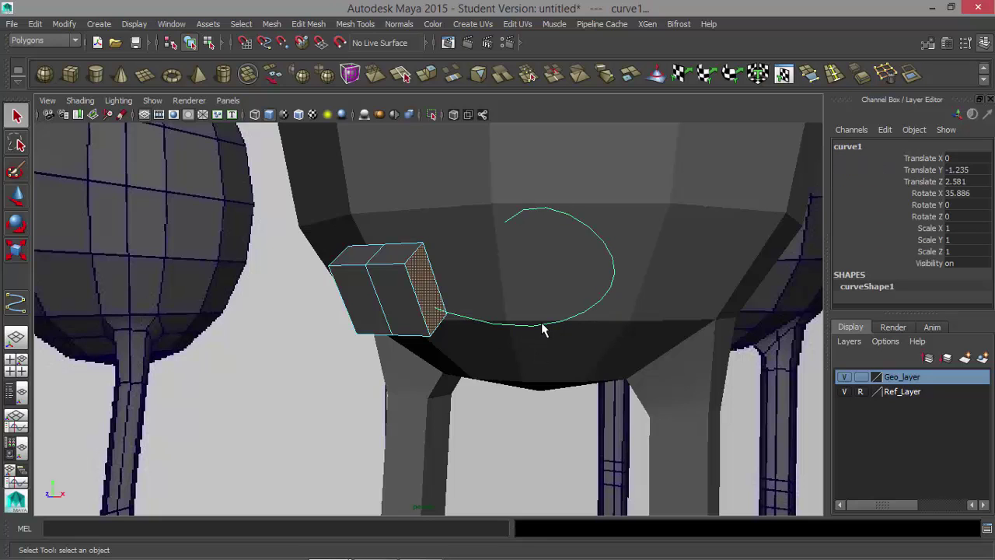
pyautogui.click(427, 76)
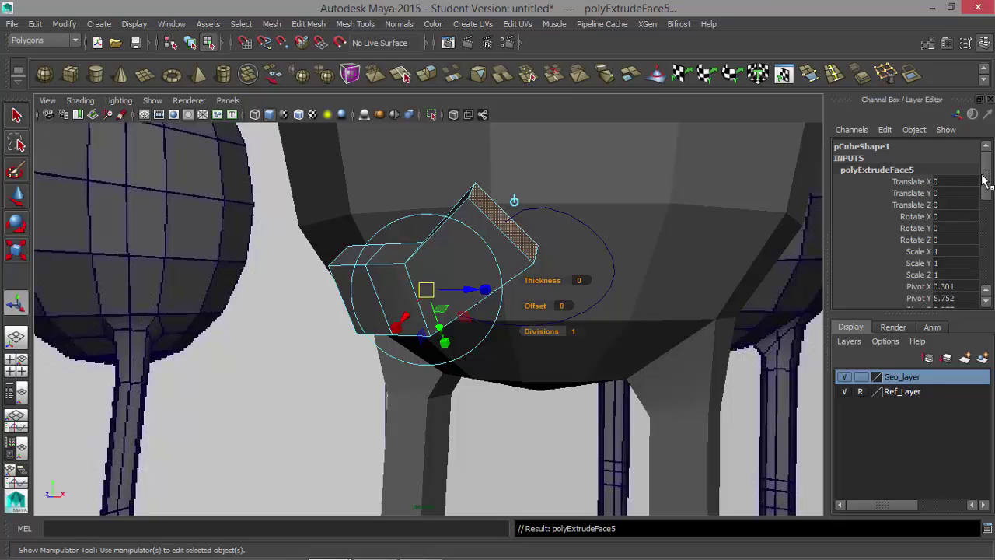
# Step: Set the extrusion's Divisions to 12 and its Taper to 0.2
pyautogui.moveTo(989, 173); pyautogui.dragTo(988, 264)
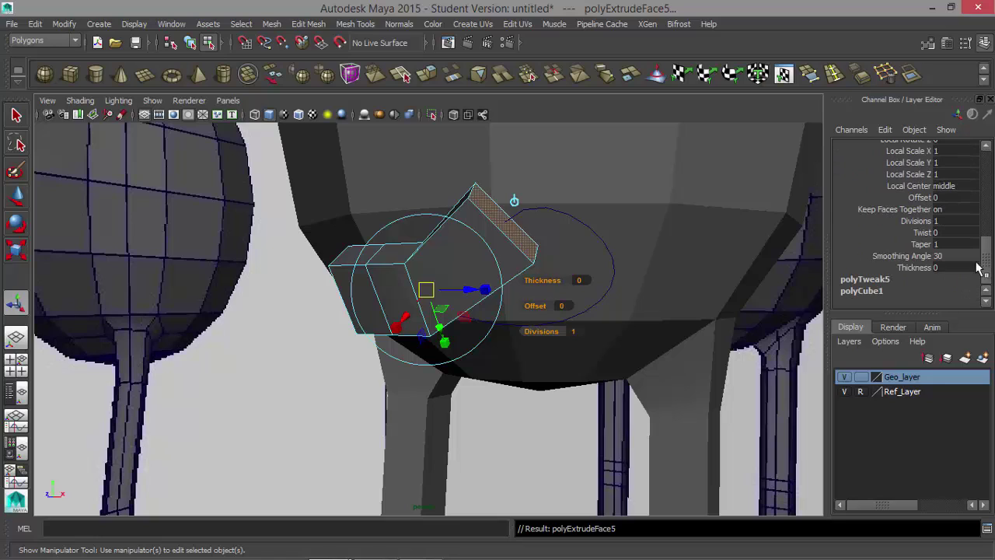
pyautogui.doubleClick(944, 221)
pyautogui.press('Return')
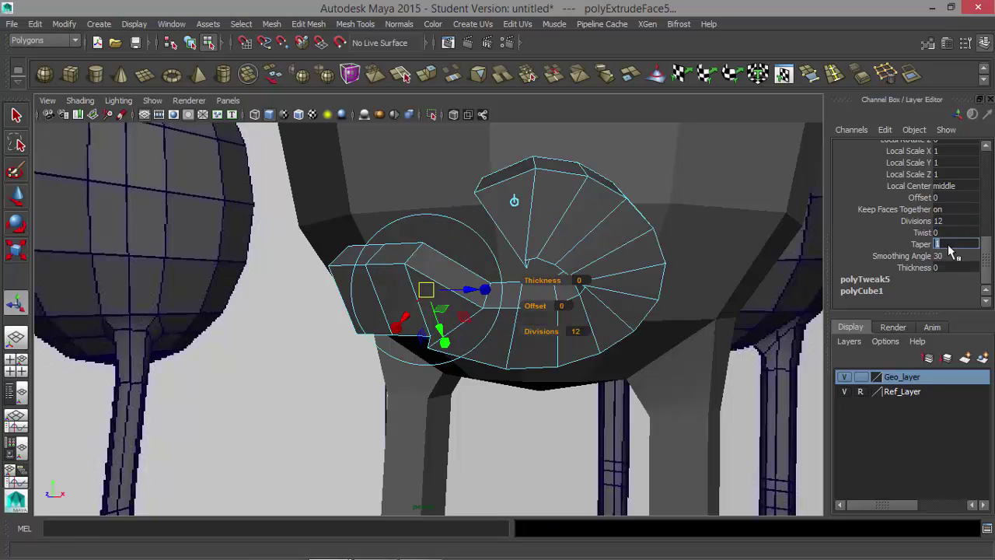
pyautogui.press('Return')
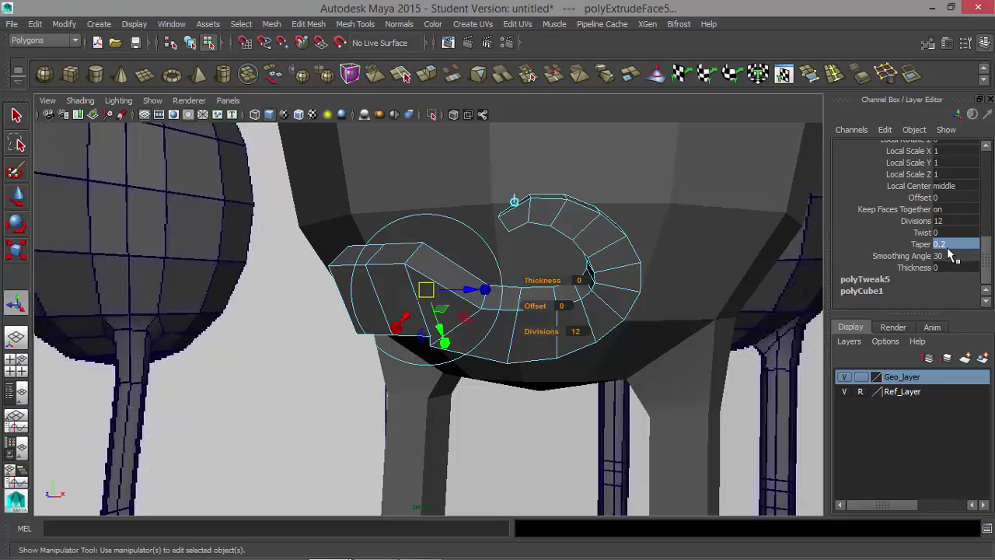
# Step: Set the extrusion's Divisions to 10
pyautogui.click(949, 223)
pyautogui.keyDown('alt'); pyautogui.moveTo(630, 257); pyautogui.dragTo(639, 224); pyautogui.keyUp('alt')
pyautogui.keyDown('alt'); pyautogui.moveTo(569, 223); pyautogui.dragTo(563, 243); pyautogui.keyUp('alt')
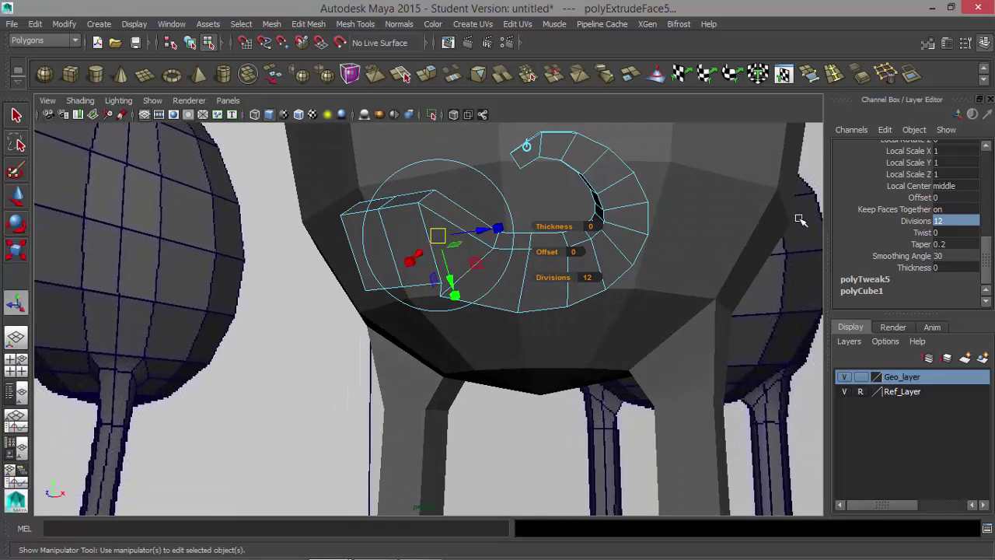
pyautogui.doubleClick(952, 221)
pyautogui.write('10')
pyautogui.press('Return')
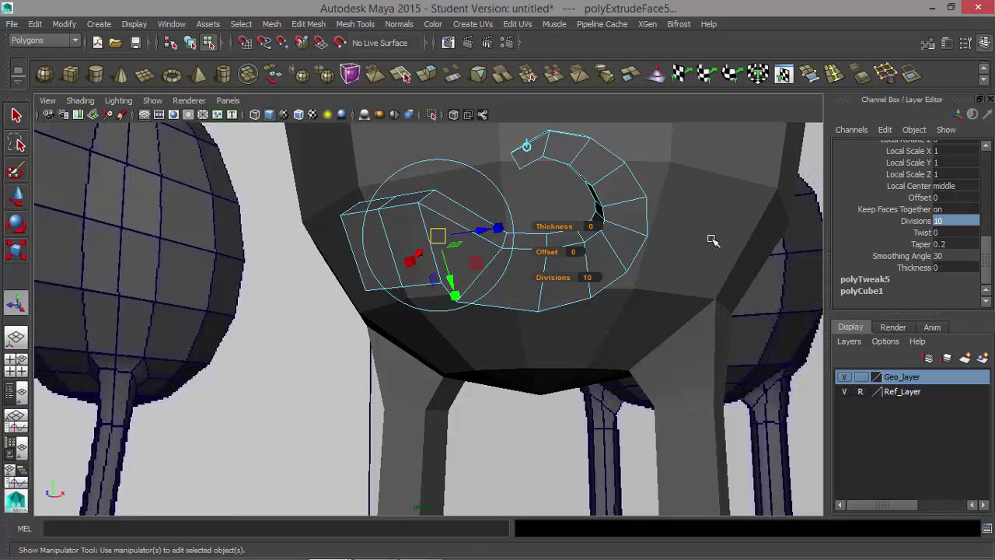
# Step: Set the extrusion's Divisions to 8 for a lower-poly mustache curl
pyautogui.keyDown('alt'); pyautogui.moveTo(713, 241); pyautogui.dragTo(705, 209); pyautogui.keyUp('alt')
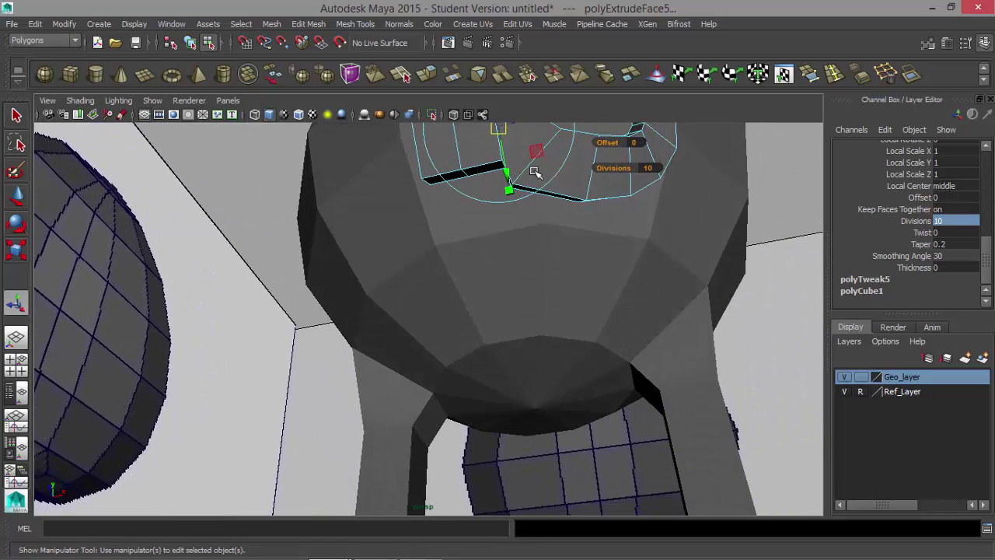
pyautogui.keyDown('alt'); pyautogui.moveTo(540, 206); pyautogui.dragTo(591, 232); pyautogui.keyUp('alt')
pyautogui.doubleClick(959, 223)
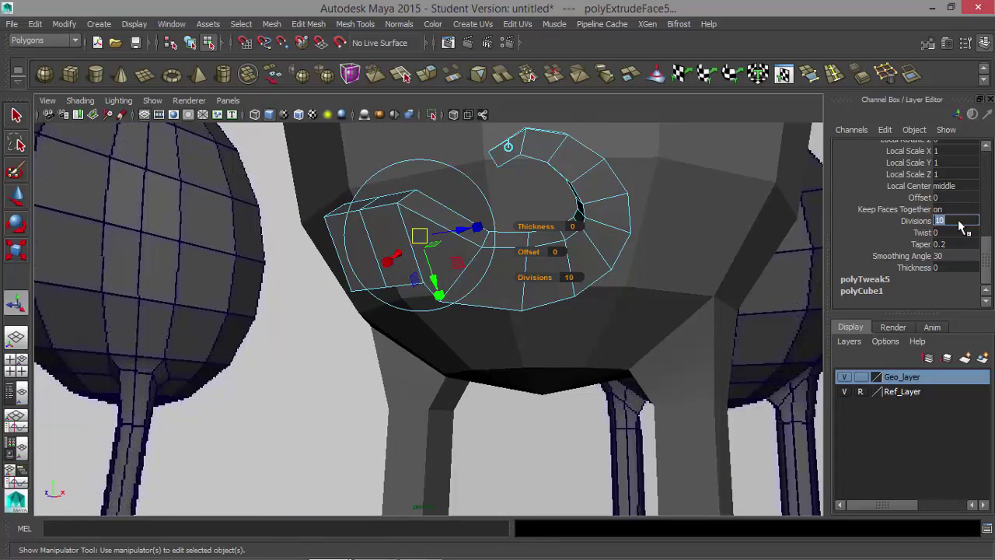
pyautogui.press('Return')
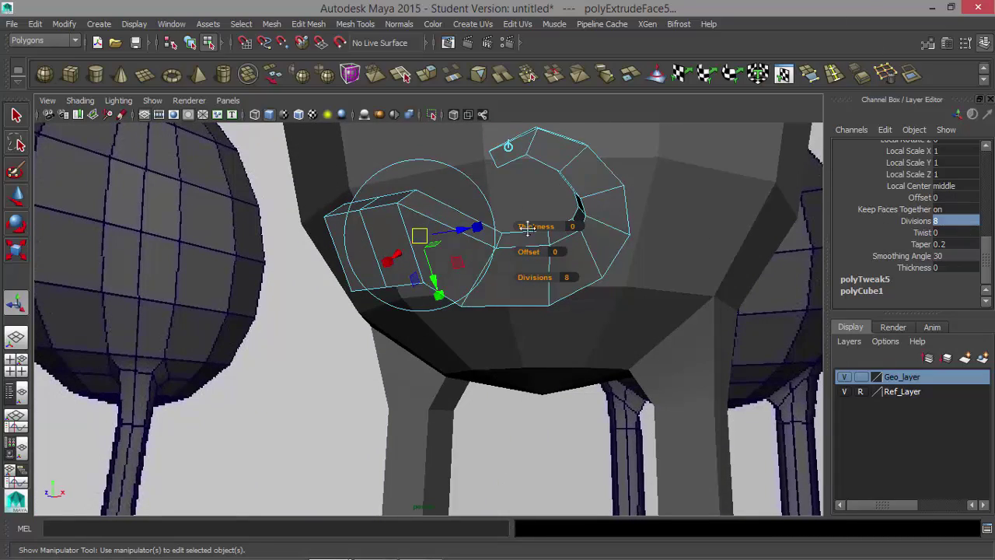
# Step: Set the extrusion's Taper to 0.1 so the mustache curl narrows to a thinner tip
pyautogui.keyDown('alt'); pyautogui.moveTo(527, 228); pyautogui.dragTo(484, 256); pyautogui.keyUp('alt')
pyautogui.keyDown('alt'); pyautogui.moveTo(485, 256); pyautogui.dragTo(595, 239, button='middle'); pyautogui.keyUp('alt')
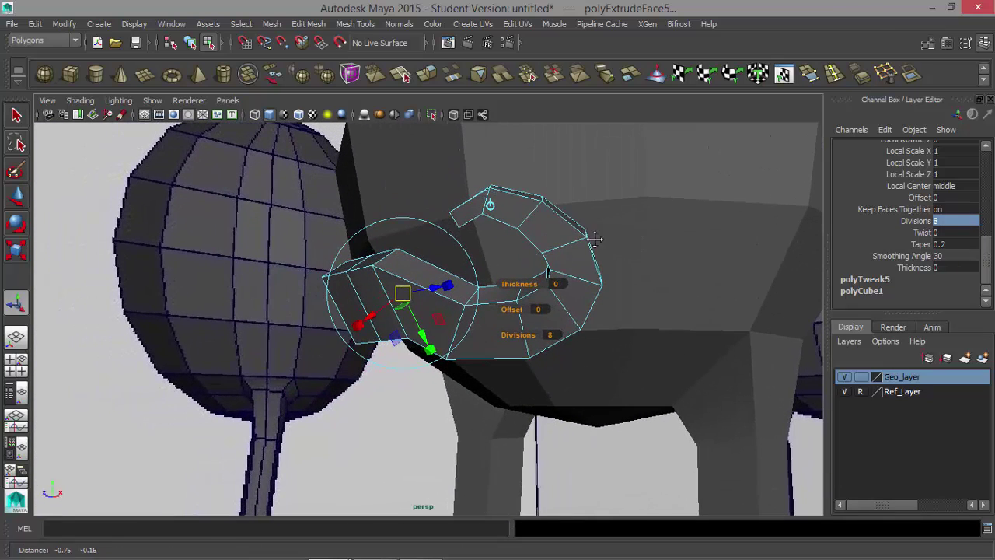
pyautogui.click(948, 244)
pyautogui.write('.1')
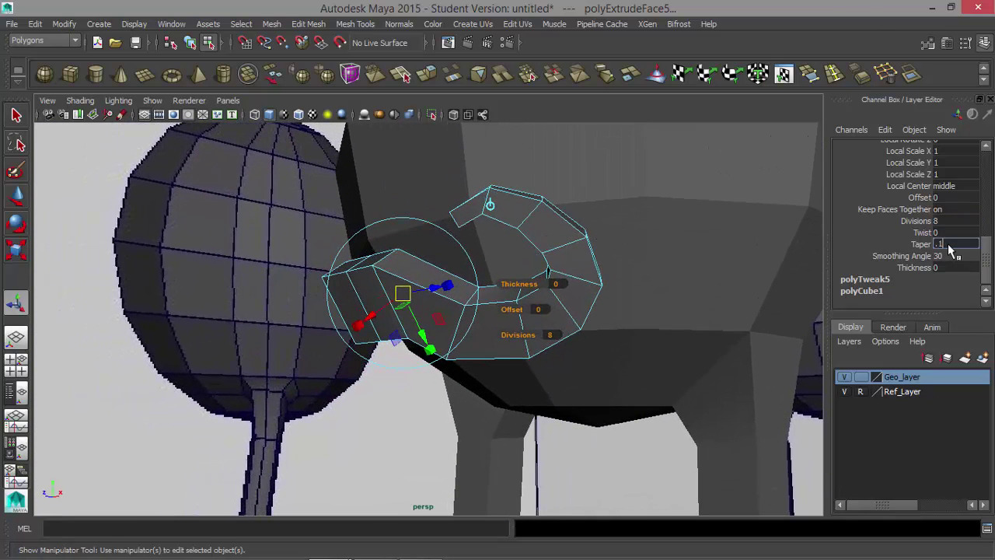
pyautogui.press('Return')
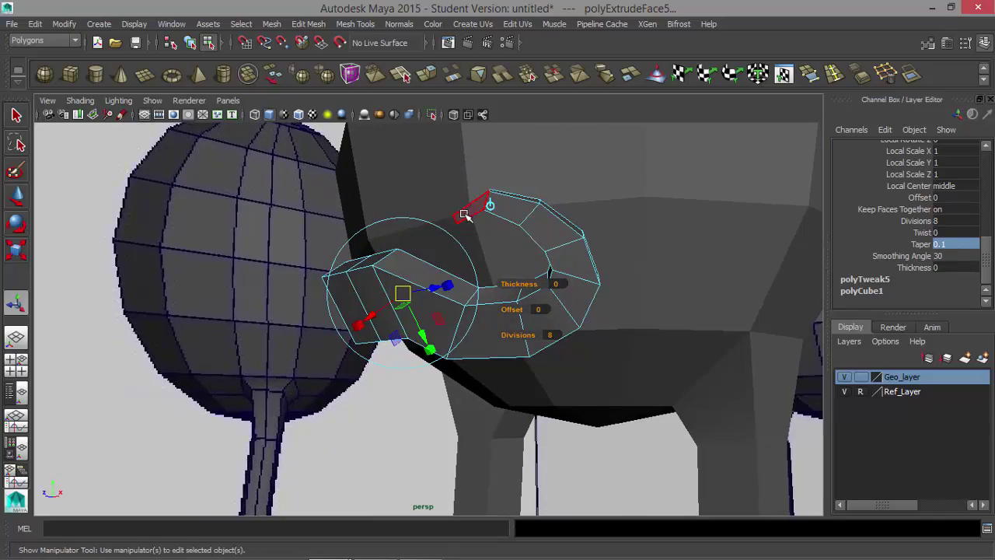
# Step: Leave face editing of the extrusion and select the whole mustache mesh in object mode
pyautogui.keyDown('alt'); pyautogui.moveTo(490, 221); pyautogui.dragTo(566, 215); pyautogui.keyUp('alt')
pyautogui.keyDown('alt'); pyautogui.moveTo(538, 189); pyautogui.dragTo(515, 191, button='middle'); pyautogui.keyUp('alt')
pyautogui.keyDown('alt'); pyautogui.moveTo(514, 191); pyautogui.dragTo(502, 216); pyautogui.keyUp('alt')
pyautogui.keyDown('alt'); pyautogui.moveTo(502, 217); pyautogui.dragTo(622, 255, button='right'); pyautogui.keyUp('alt')
pyautogui.keyDown('alt'); pyautogui.moveTo(651, 246); pyautogui.dragTo(568, 268, button='middle'); pyautogui.keyUp('alt')
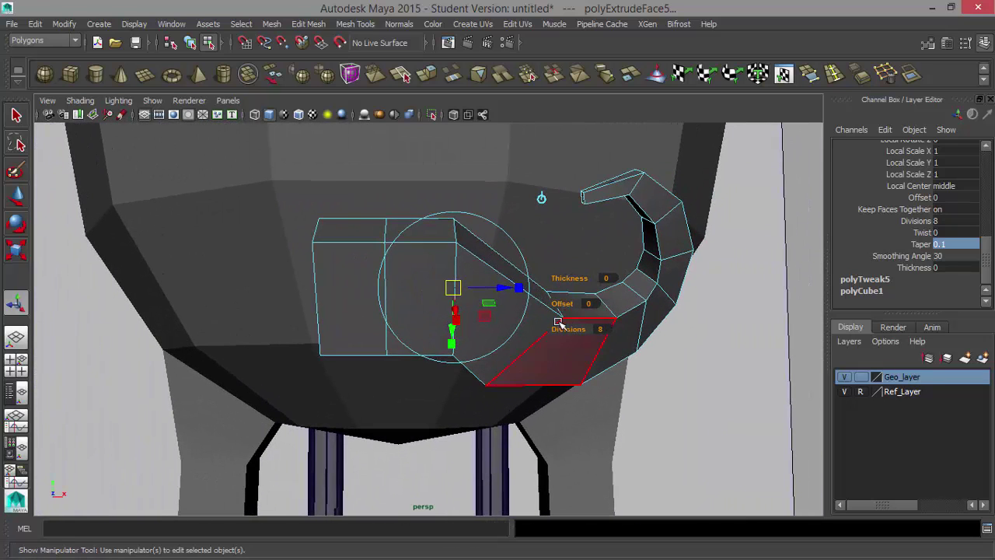
pyautogui.moveTo(558, 322)
pyautogui.mouseDown(button='right')
pyautogui.moveTo(582, 300)
pyautogui.moveTo(571, 308)
pyautogui.mouseUp(button='right')
pyautogui.moveTo(516, 324); pyautogui.dragTo(519, 324, button='right')
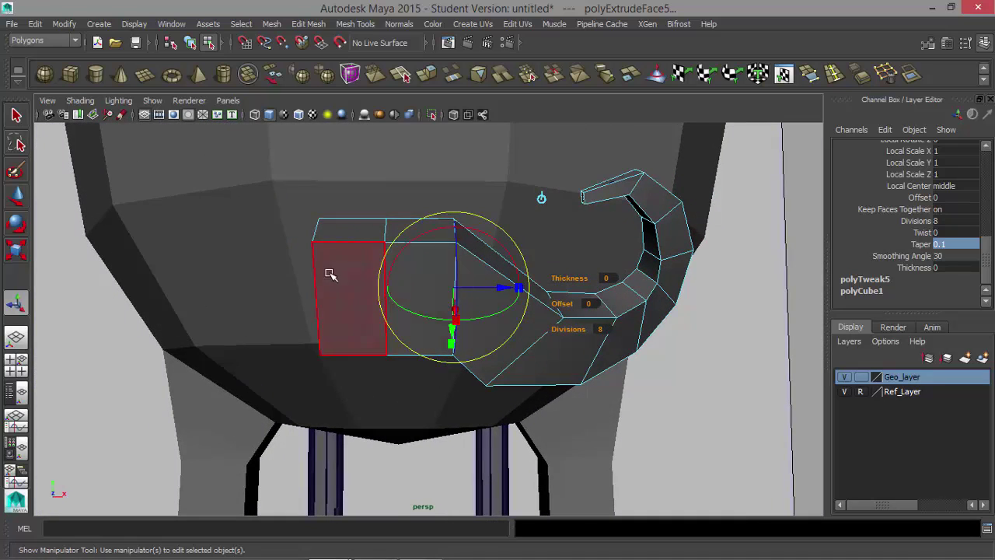
pyautogui.moveTo(330, 273); pyautogui.dragTo(403, 190, button='right')
pyautogui.click(370, 289)
pyautogui.click(344, 299)
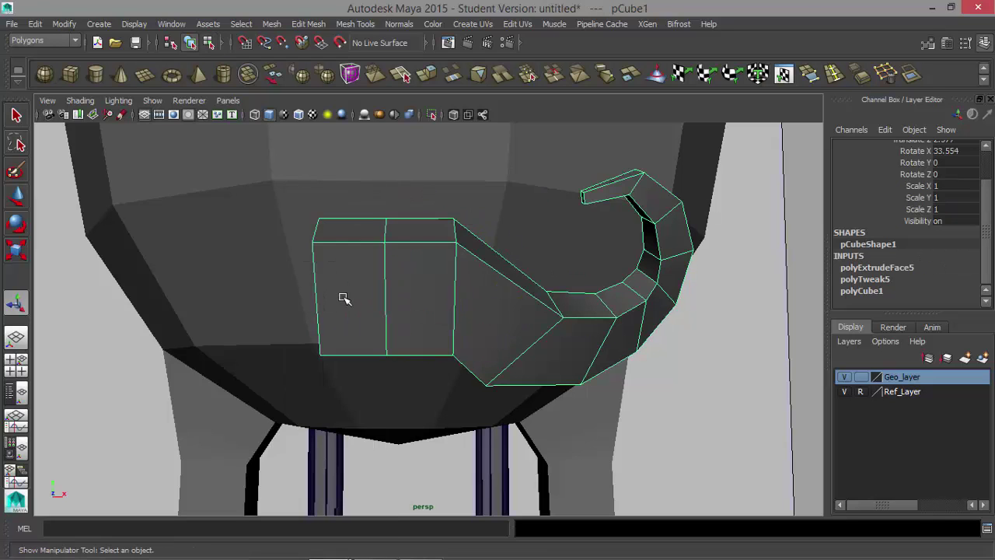
# Step: Move the mustache mesh back along Z toward the body, to a Translate Z of 2.075
pyautogui.keyDown('alt'); pyautogui.moveTo(501, 305); pyautogui.dragTo(424, 304); pyautogui.keyUp('alt')
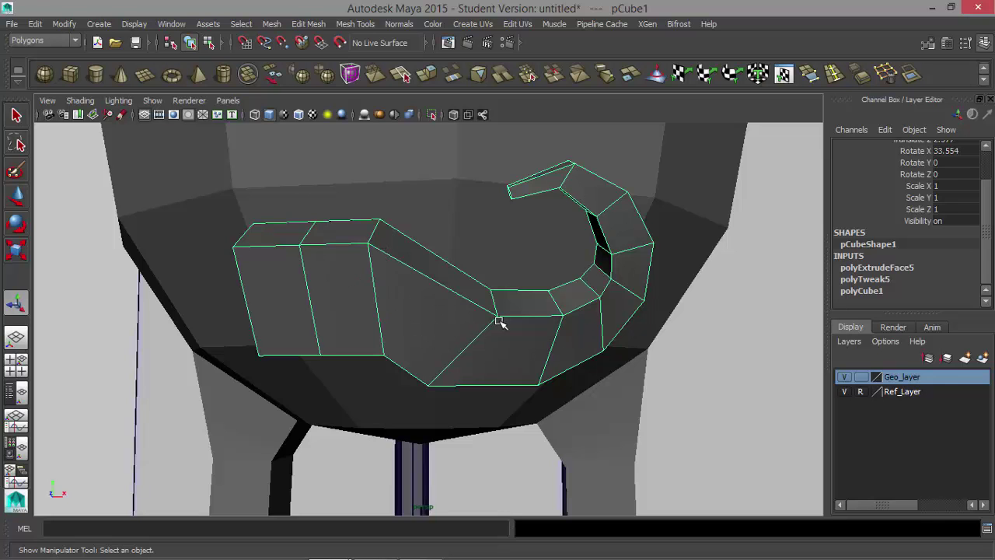
pyautogui.keyDown('alt'); pyautogui.moveTo(630, 296); pyautogui.dragTo(388, 293); pyautogui.keyUp('alt')
pyautogui.press('w')
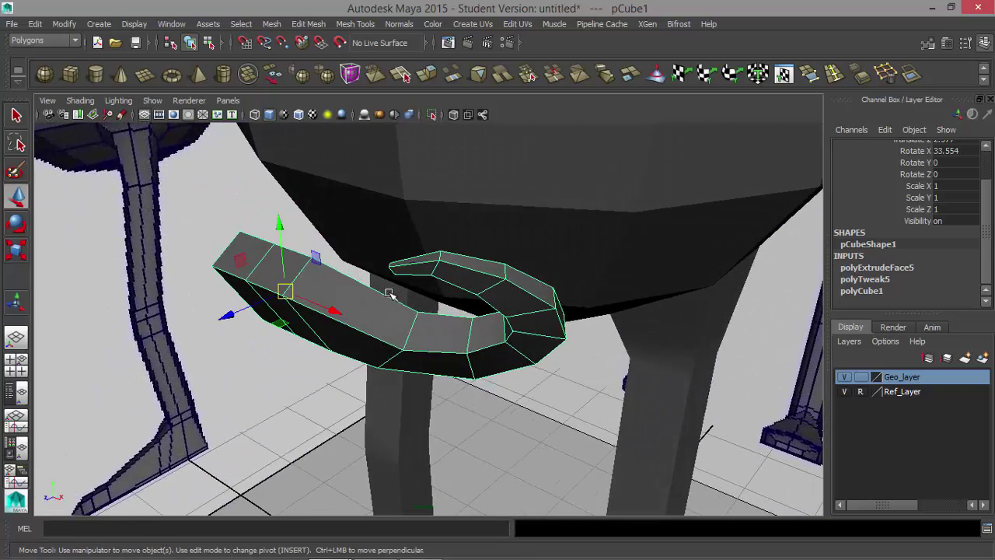
pyautogui.moveTo(227, 318); pyautogui.dragTo(298, 294)
# Step: Delete the construction history of the mustache mesh so it no longer depends on the guide curve
pyautogui.keyDown('alt'); pyautogui.moveTo(415, 273); pyautogui.dragTo(469, 246); pyautogui.keyUp('alt')
pyautogui.keyDown('alt'); pyautogui.moveTo(469, 246); pyautogui.dragTo(351, 258, button='right'); pyautogui.keyUp('alt')
pyautogui.keyDown('alt'); pyautogui.moveTo(352, 258); pyautogui.dragTo(329, 298); pyautogui.keyUp('alt')
pyautogui.keyDown('alt'); pyautogui.moveTo(329, 298); pyautogui.dragTo(473, 293, button='right'); pyautogui.keyUp('alt')
pyautogui.keyDown('alt'); pyautogui.moveTo(473, 293); pyautogui.dragTo(466, 326, button='middle'); pyautogui.keyUp('alt')
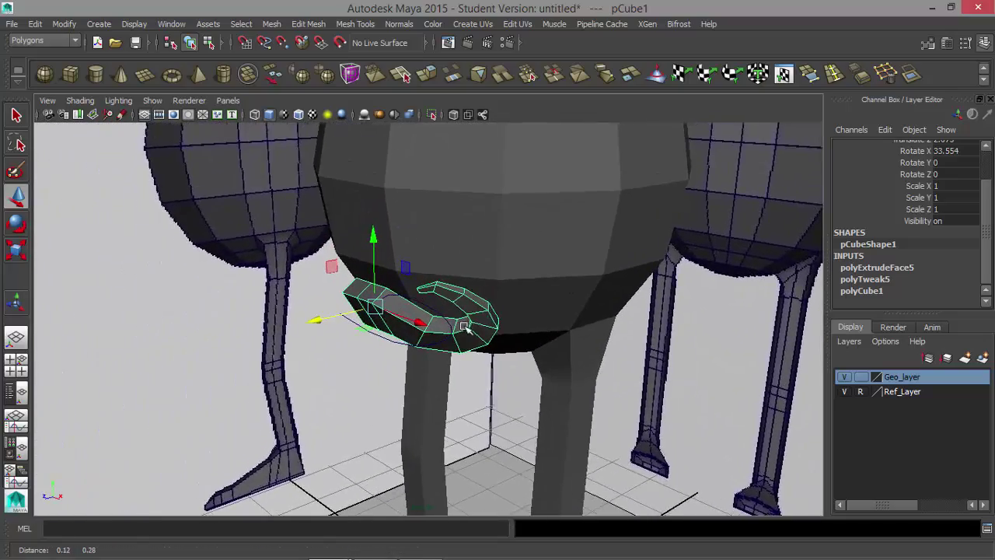
pyautogui.keyDown('alt'); pyautogui.moveTo(467, 326); pyautogui.dragTo(392, 320); pyautogui.keyUp('alt')
pyautogui.keyDown('alt'); pyautogui.moveTo(362, 323); pyautogui.dragTo(568, 337, button='right'); pyautogui.keyUp('alt')
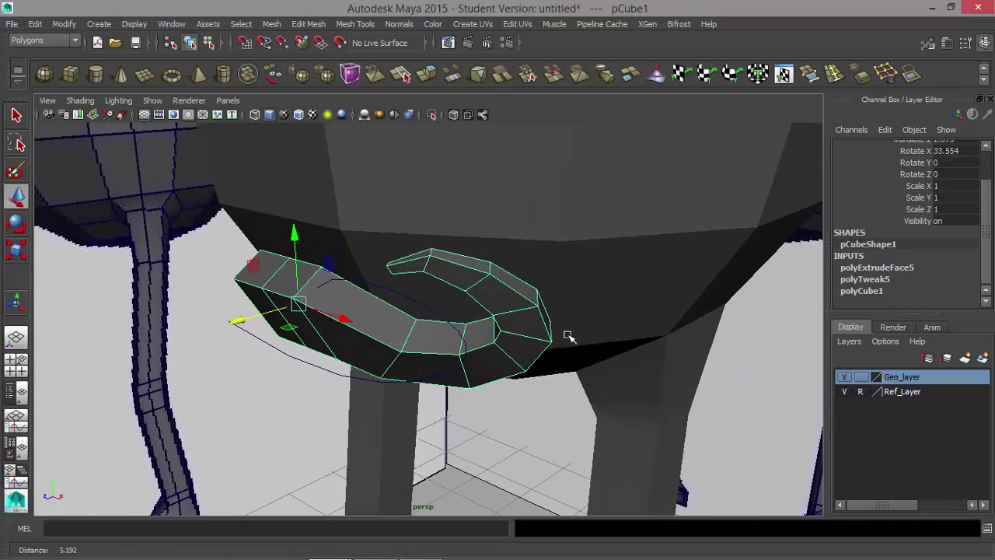
pyautogui.click(420, 305)
pyautogui.click(425, 302)
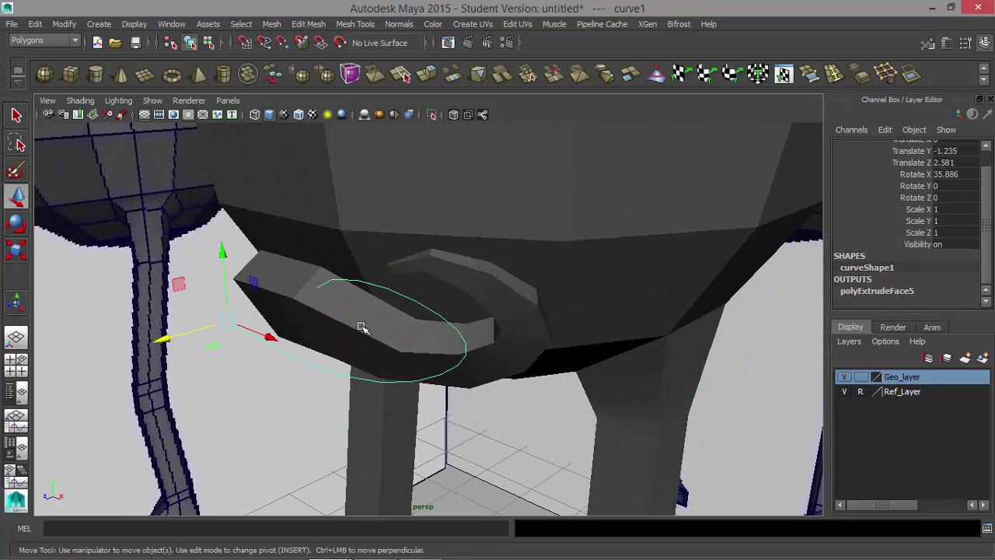
pyautogui.click(365, 331)
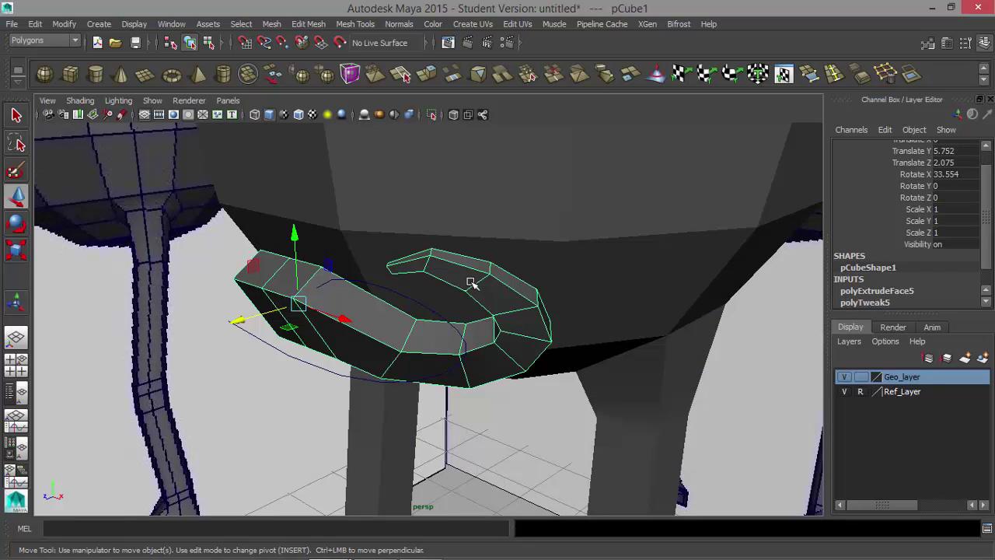
pyautogui.click(35, 23)
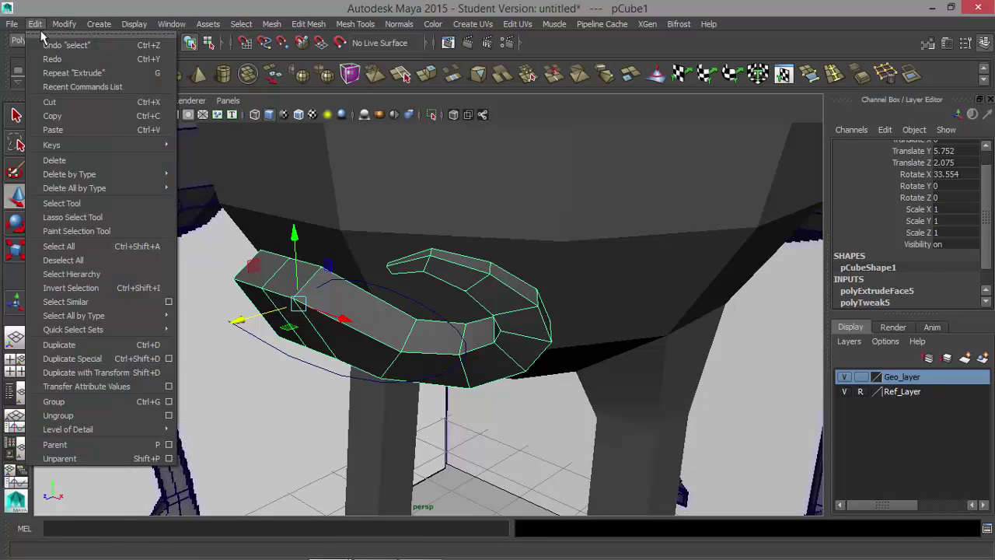
pyautogui.moveTo(112, 180)
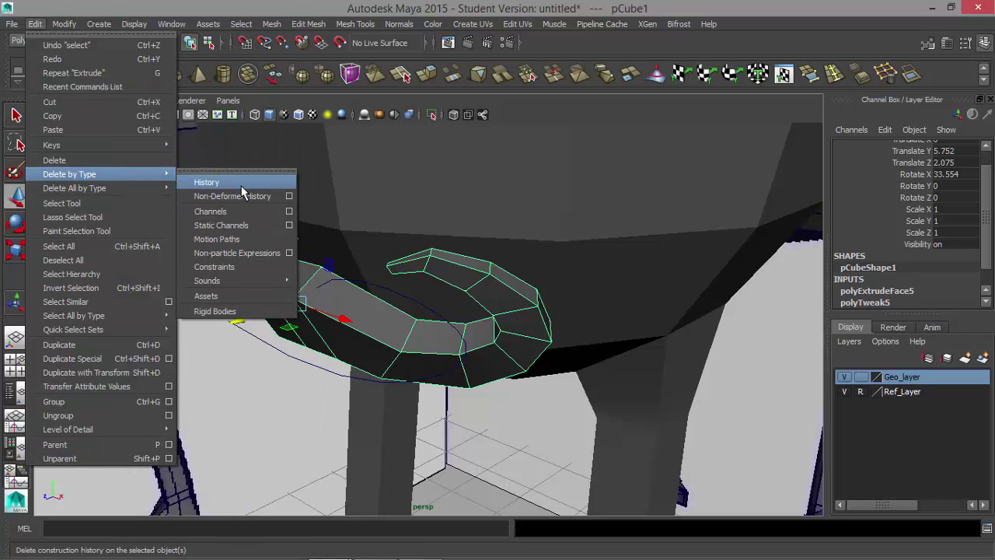
pyautogui.click(241, 190)
# Step: Select the leftover guide curve beside the mustache and delete it
pyautogui.keyDown('alt'); pyautogui.moveTo(243, 195); pyautogui.dragTo(262, 200); pyautogui.keyUp('alt')
pyautogui.keyDown('alt'); pyautogui.moveTo(534, 350); pyautogui.dragTo(482, 288, button='right'); pyautogui.keyUp('alt')
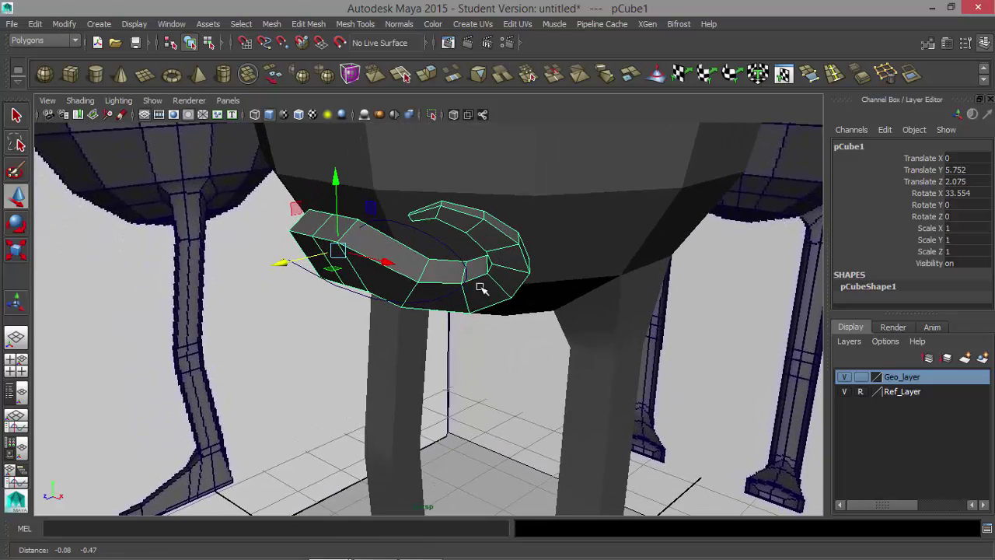
pyautogui.keyDown('alt'); pyautogui.moveTo(482, 288); pyautogui.dragTo(342, 325); pyautogui.keyUp('alt')
pyautogui.click(336, 327)
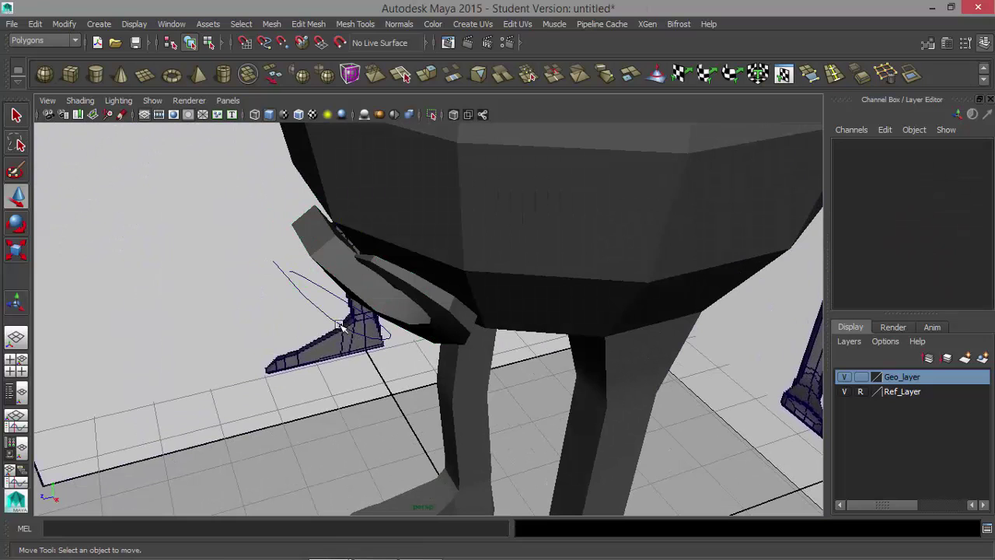
pyautogui.click(339, 325)
pyautogui.keyDown('alt'); pyautogui.moveTo(375, 367); pyautogui.dragTo(529, 329); pyautogui.keyUp('alt')
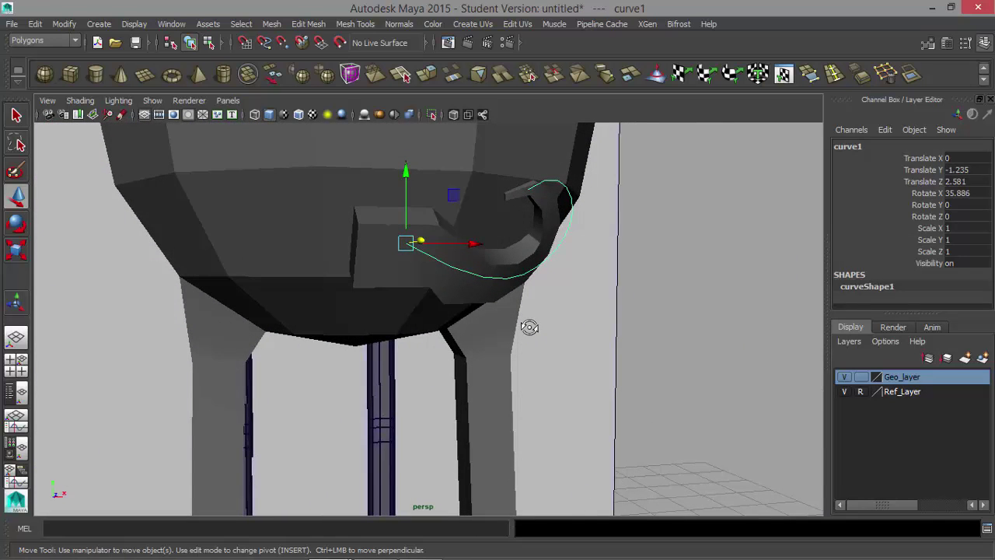
pyautogui.click(529, 327)
# Step: Delete the cube's faces on the uncurled side of the center line and reselect the remaining half mustache in object mode
pyautogui.click(360, 237)
pyautogui.moveTo(354, 216); pyautogui.dragTo(356, 250, button='right')
pyautogui.keyDown('alt'); pyautogui.moveTo(413, 276); pyautogui.dragTo(378, 259); pyautogui.keyUp('alt')
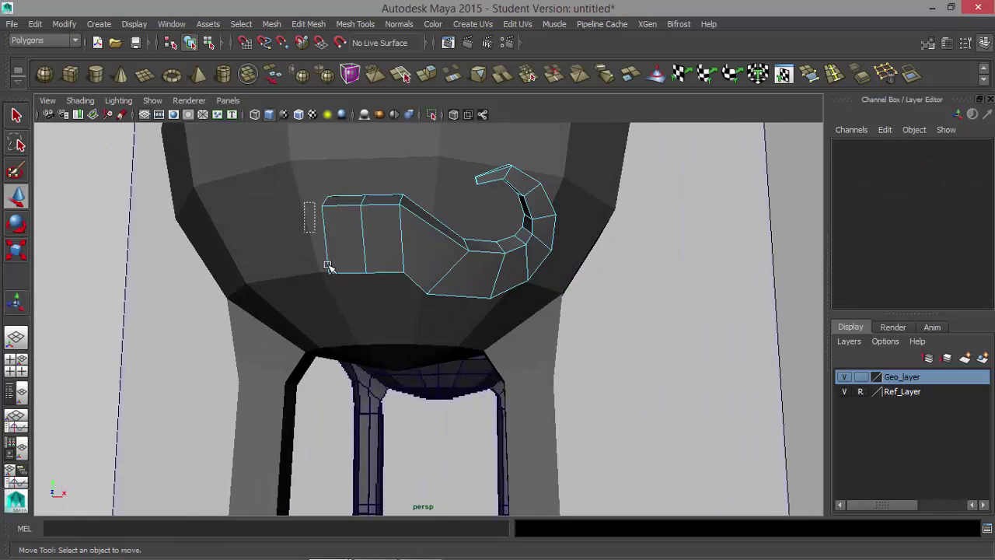
pyautogui.click(338, 272)
pyautogui.keyDown('alt'); pyautogui.moveTo(347, 288); pyautogui.dragTo(400, 244); pyautogui.keyUp('alt')
pyautogui.click(381, 294)
pyautogui.moveTo(398, 227); pyautogui.dragTo(451, 196, button='right')
pyautogui.click(412, 239)
# Step: In the front view, mirror the half mustache in the -X direction, merging it with the original and using Merge vertices
pyautogui.keyDown('alt'); pyautogui.moveTo(506, 285); pyautogui.dragTo(519, 315); pyautogui.keyUp('alt')
pyautogui.keyDown('alt'); pyautogui.moveTo(345, 309); pyautogui.dragTo(755, 300, button='right'); pyautogui.keyUp('alt')
pyautogui.keyDown('alt'); pyautogui.moveTo(462, 169); pyautogui.dragTo(586, 322, button='middle'); pyautogui.keyUp('alt')
pyautogui.keyDown('alt'); pyautogui.moveTo(418, 304); pyautogui.dragTo(409, 305); pyautogui.keyUp('alt')
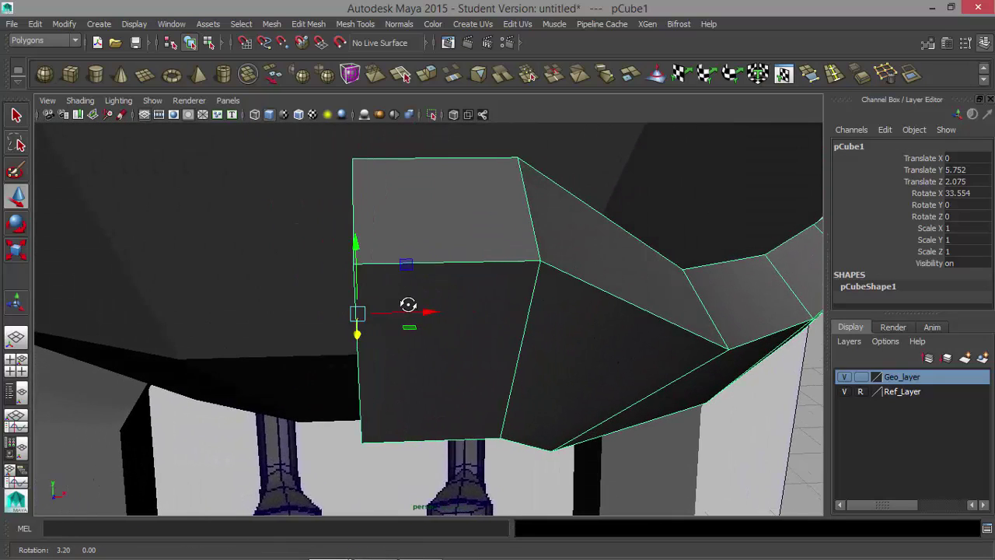
pyautogui.press('space')
pyautogui.press('space')
pyautogui.keyDown('alt'); pyautogui.moveTo(255, 377); pyautogui.dragTo(360, 381, button='right'); pyautogui.keyUp('alt')
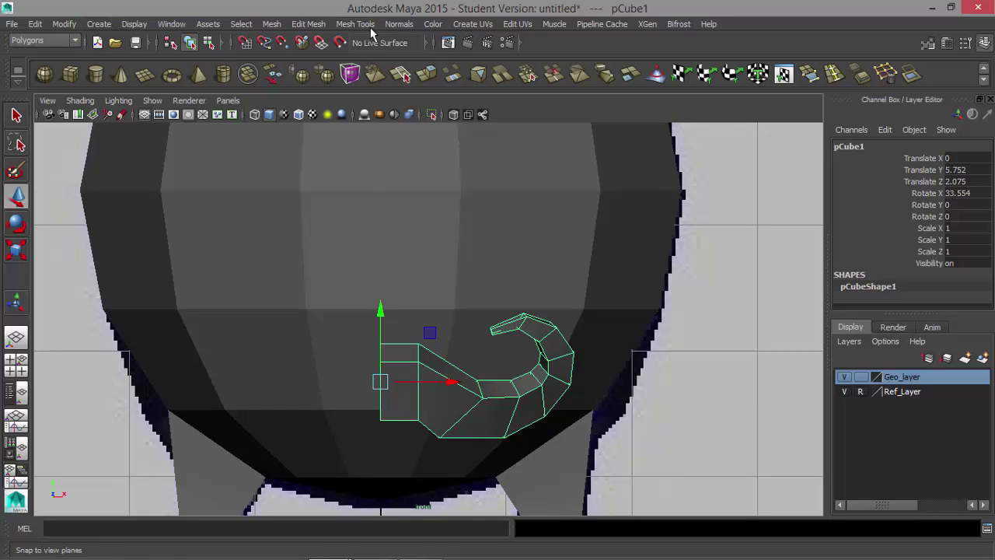
pyautogui.click(271, 24)
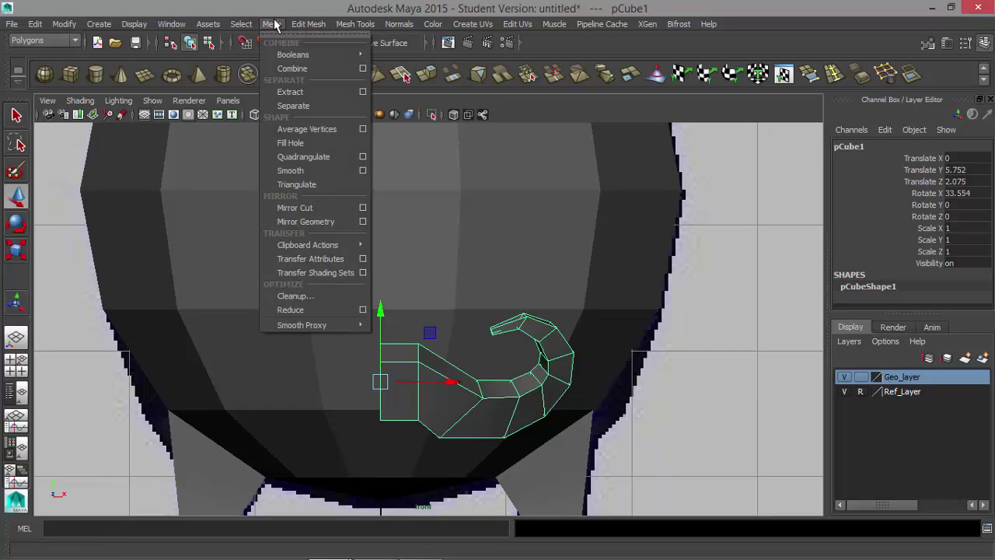
pyautogui.click(363, 222)
pyautogui.moveTo(554, 201); pyautogui.dragTo(279, 51)
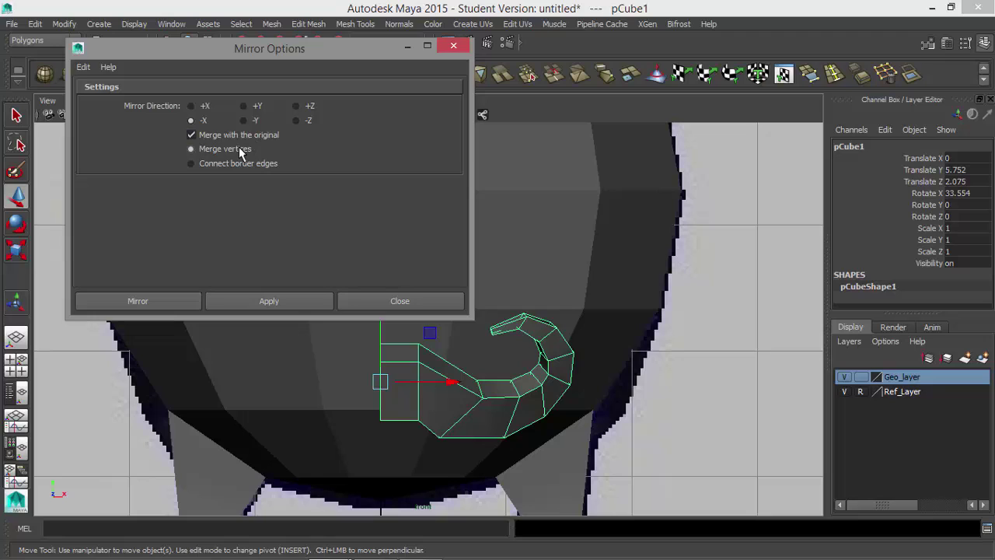
pyautogui.click(250, 302)
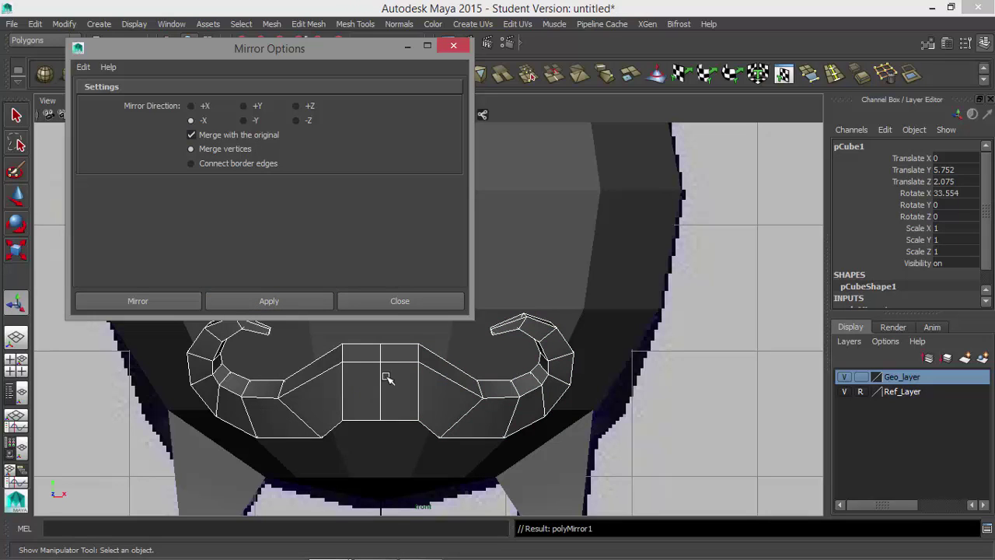
pyautogui.click(400, 301)
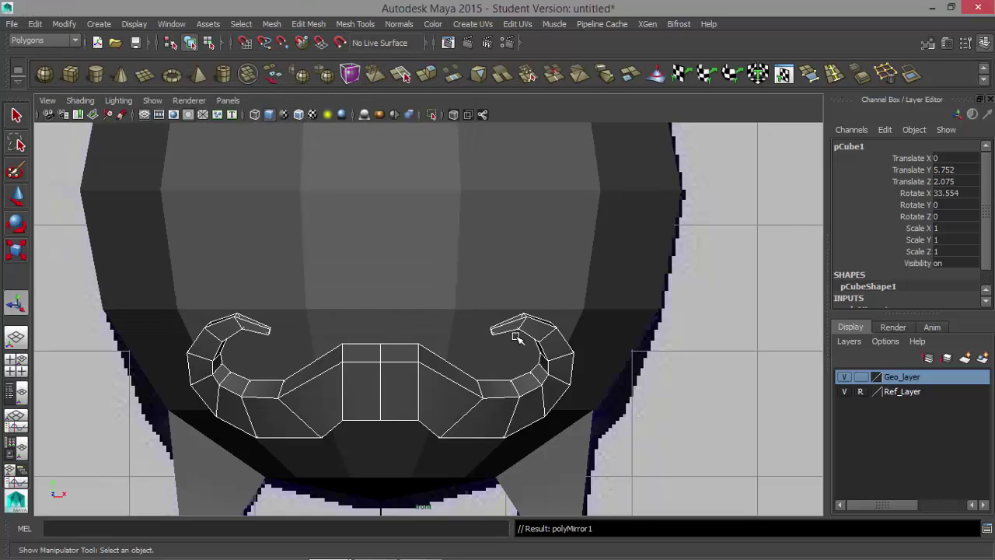
# Step: Preview the mirrored mustache as a smoothed mesh in the perspective view
pyautogui.press('space')
pyautogui.press('space')
pyautogui.keyDown('alt'); pyautogui.moveTo(539, 287); pyautogui.dragTo(423, 321); pyautogui.keyUp('alt')
pyautogui.click(762, 314)
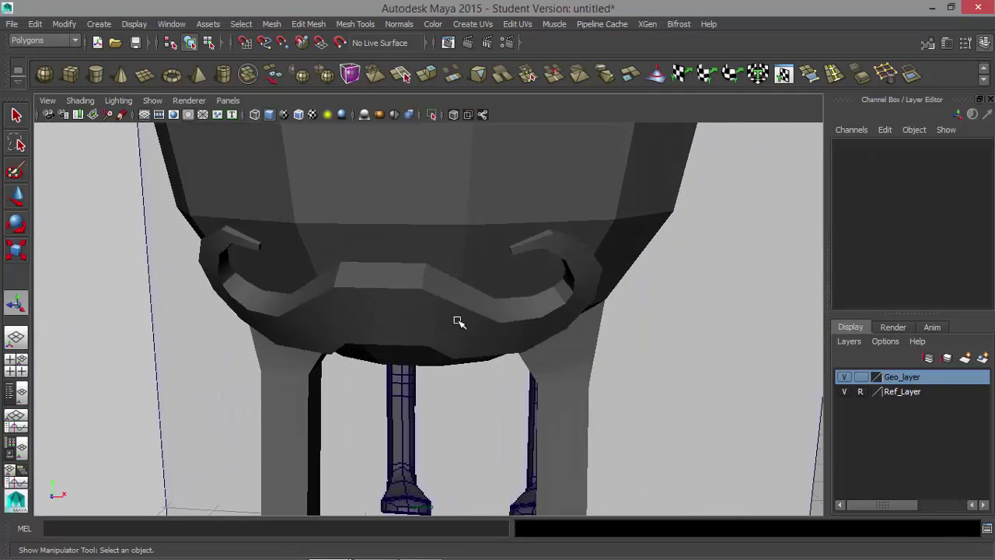
pyautogui.click(460, 322)
pyautogui.keyDown('alt'); pyautogui.moveTo(625, 285); pyautogui.dragTo(285, 275, button='right'); pyautogui.keyUp('alt')
pyautogui.keyDown('alt'); pyautogui.moveTo(392, 335); pyautogui.dragTo(369, 264); pyautogui.keyUp('alt')
pyautogui.keyDown('alt'); pyautogui.moveTo(369, 264); pyautogui.dragTo(514, 289, button='right'); pyautogui.keyUp('alt')
pyautogui.keyDown('alt'); pyautogui.moveTo(514, 289); pyautogui.dragTo(546, 268); pyautogui.keyUp('alt')
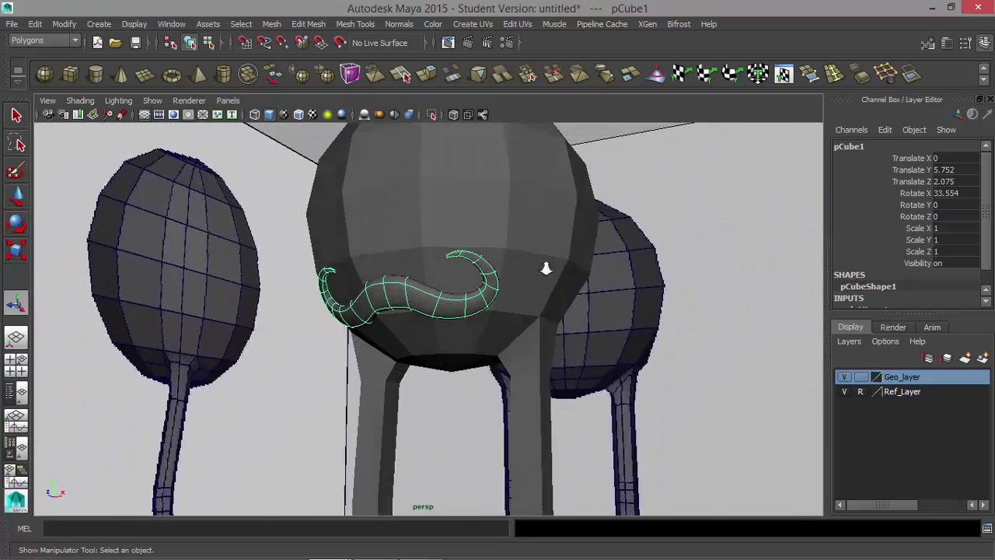
# Step: Examine the smoothed mustache against the whole character, both from a distance and close up
pyautogui.keyDown('alt'); pyautogui.moveTo(546, 268); pyautogui.dragTo(362, 275, button='right'); pyautogui.keyUp('alt')
pyautogui.click(627, 378)
pyautogui.keyDown('alt'); pyautogui.moveTo(627, 378); pyautogui.dragTo(653, 385); pyautogui.keyUp('alt')
pyautogui.keyDown('alt'); pyautogui.moveTo(653, 384); pyautogui.dragTo(524, 373, button='right'); pyautogui.keyUp('alt')
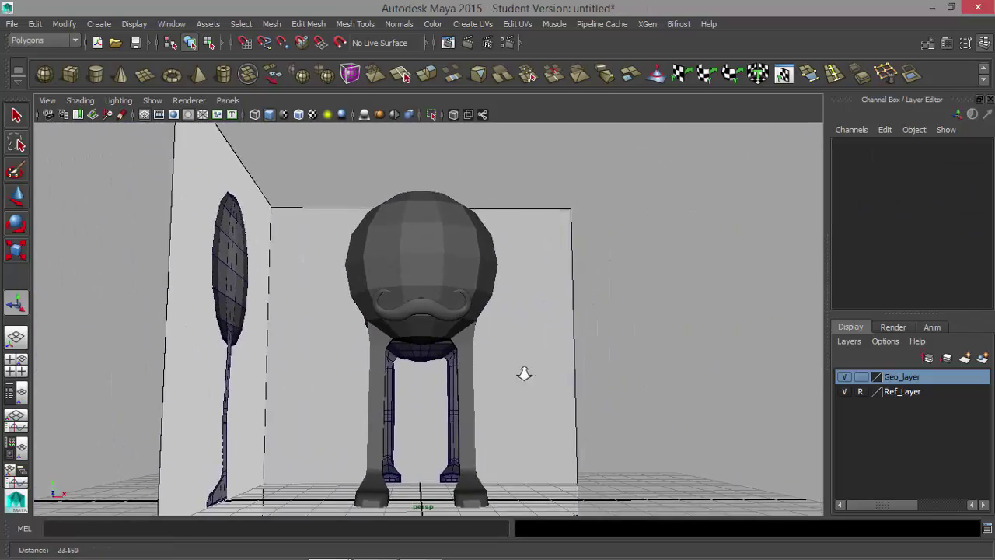
pyautogui.keyDown('alt'); pyautogui.moveTo(524, 373); pyautogui.dragTo(483, 356); pyautogui.keyUp('alt')
pyautogui.keyDown('alt'); pyautogui.moveTo(335, 316); pyautogui.dragTo(603, 299, button='right'); pyautogui.keyUp('alt')
pyautogui.moveTo(603, 299)
pyautogui.keyDown('alt'); pyautogui.mouseDown(button='middle')
pyautogui.moveTo(606, 291)
pyautogui.moveTo(608, 317)
pyautogui.mouseUp(button='middle'); pyautogui.keyUp('alt')
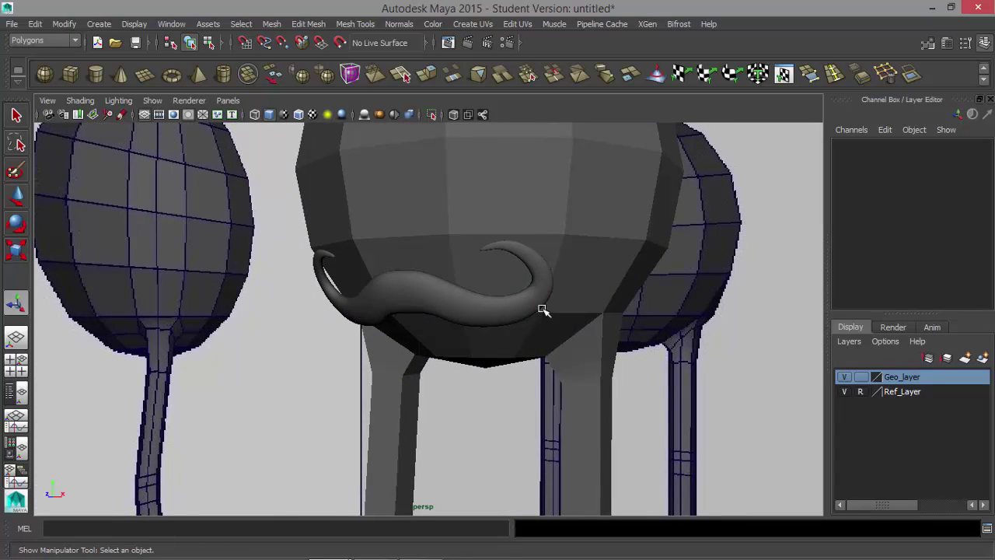
# Step: Turn off the mustache's smooth preview and move it forward along Z off the body, to a Translate Z of 3.753
pyautogui.click(459, 308)
pyautogui.keyDown('alt'); pyautogui.moveTo(531, 316); pyautogui.dragTo(402, 340); pyautogui.keyUp('alt')
pyautogui.press('w')
pyautogui.moveTo(325, 332); pyautogui.dragTo(379, 321)
pyautogui.click(449, 284)
pyautogui.click(238, 309)
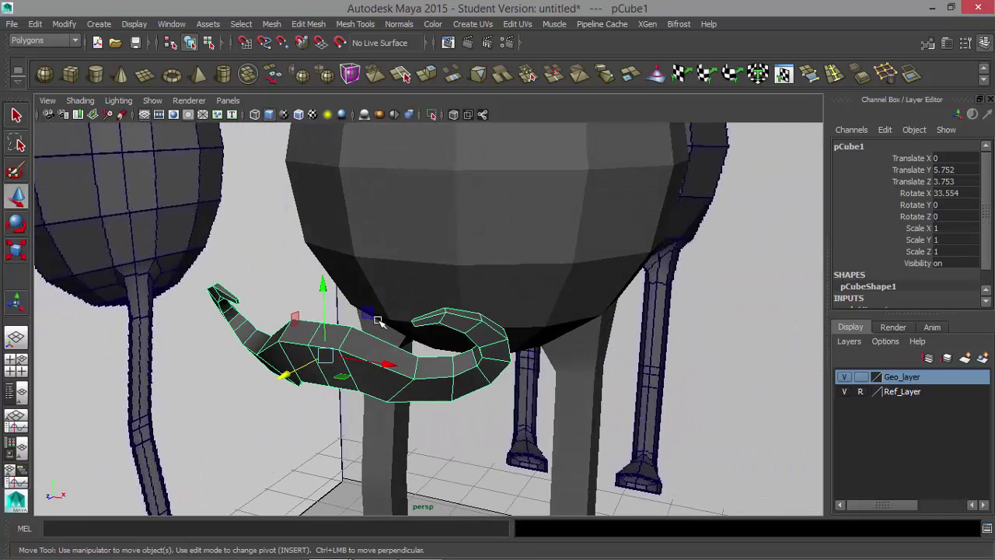
# Step: Select the edge loop down the middle of the mustache and remove it with Delete Edge/Vertex
pyautogui.rightClick(383, 378)
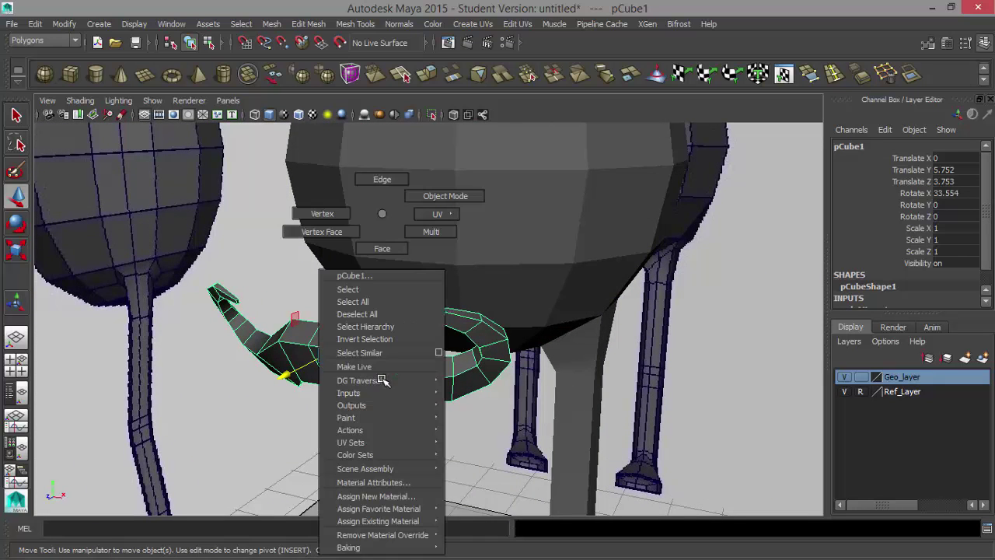
pyautogui.moveTo(373, 354); pyautogui.dragTo(366, 175, button='right')
pyautogui.keyDown('alt'); pyautogui.moveTo(366, 175); pyautogui.dragTo(350, 351); pyautogui.keyUp('alt')
pyautogui.click(349, 352)
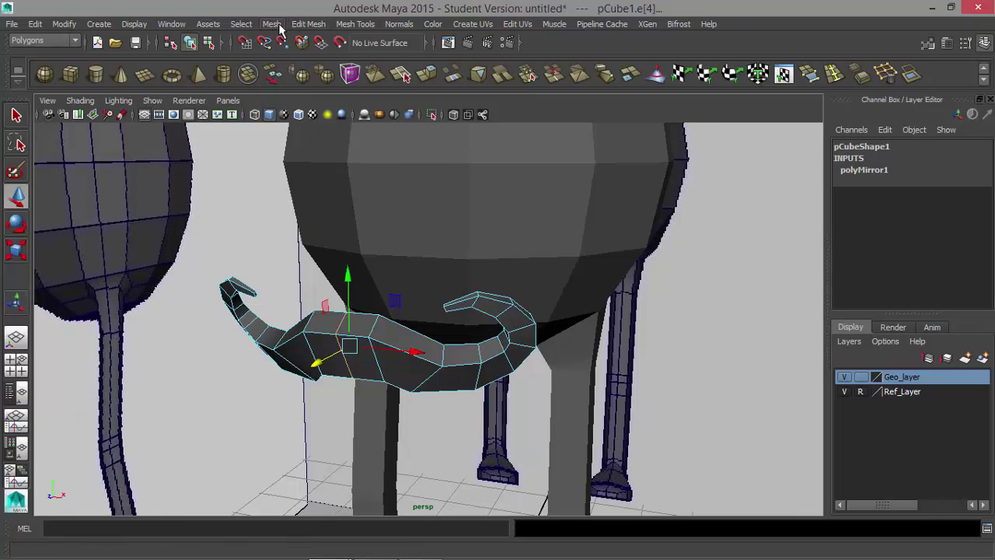
pyautogui.click(309, 24)
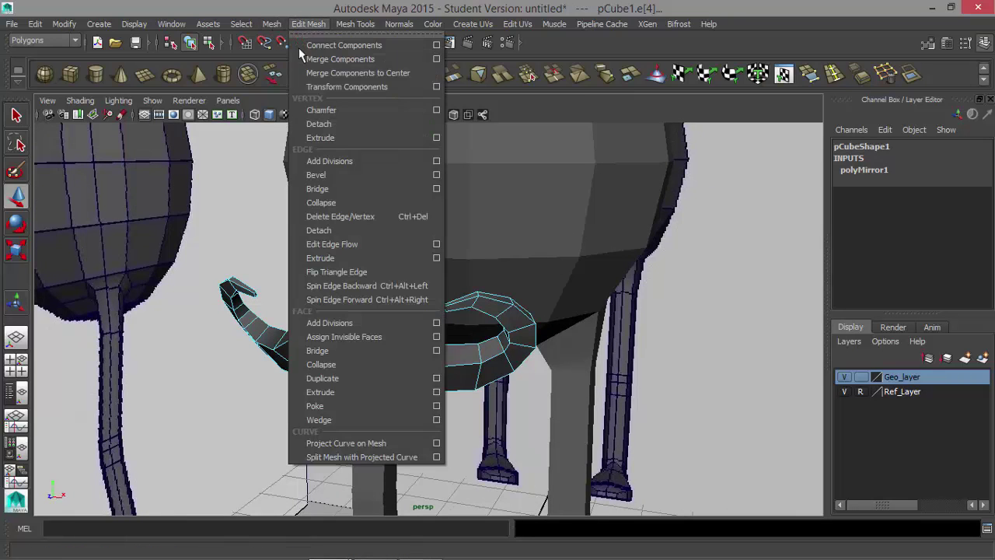
pyautogui.click(383, 216)
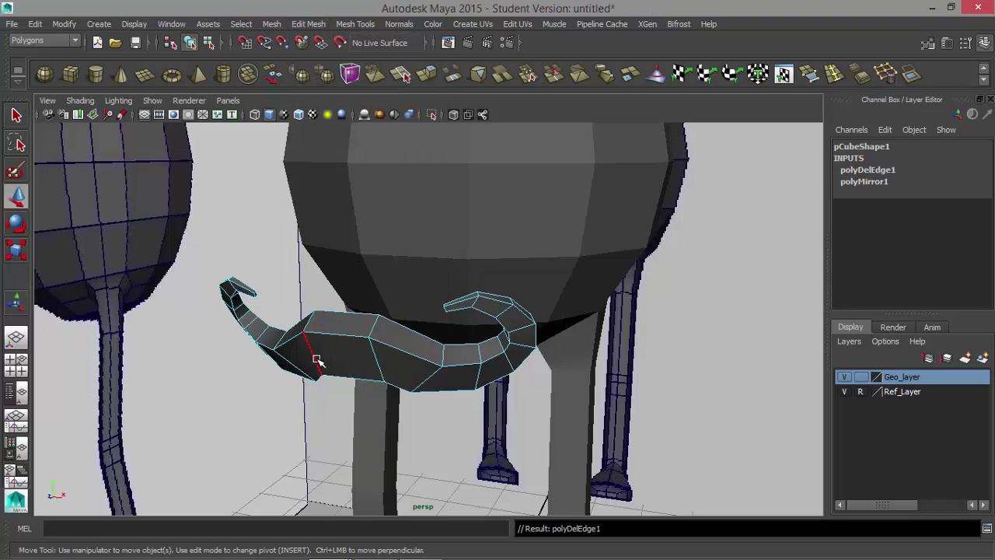
# Step: Return to object mode and select the whole mustache mesh
pyautogui.keyDown('alt'); pyautogui.moveTo(371, 351); pyautogui.dragTo(320, 375); pyautogui.keyUp('alt')
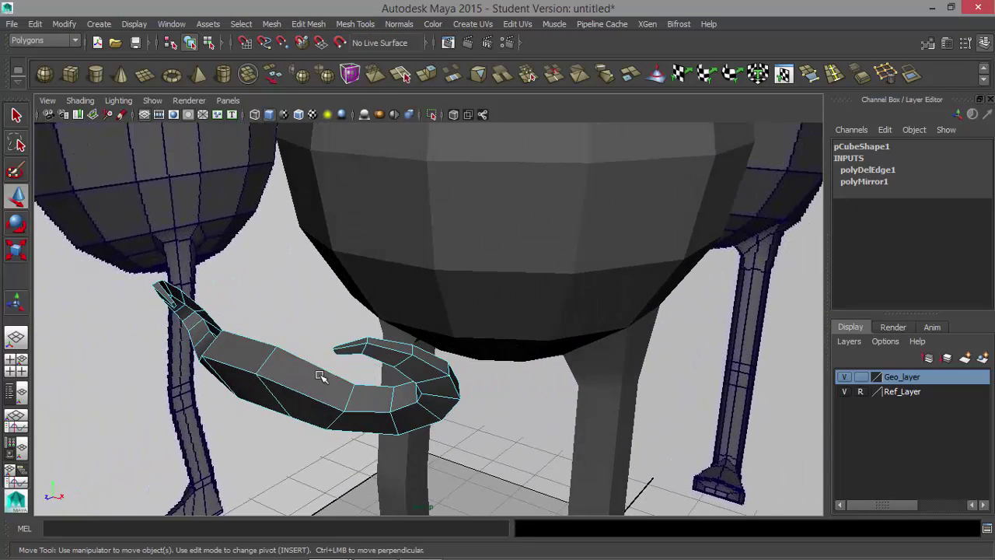
pyautogui.moveTo(318, 374); pyautogui.dragTo(362, 196, button='right')
pyautogui.click(311, 364)
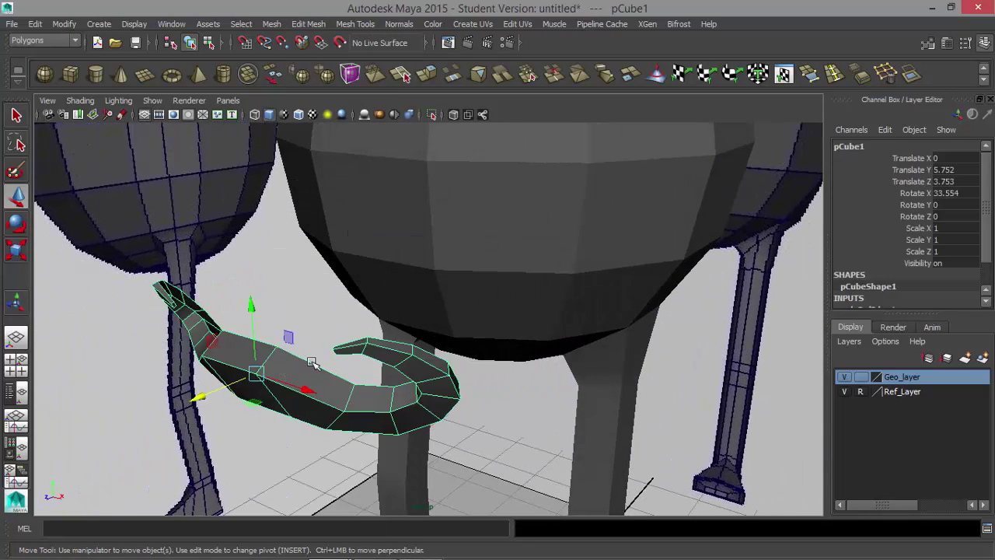
# Step: Combine the mustache and the MrMustache body into a single mesh
pyautogui.press('q')
pyautogui.click(449, 239)
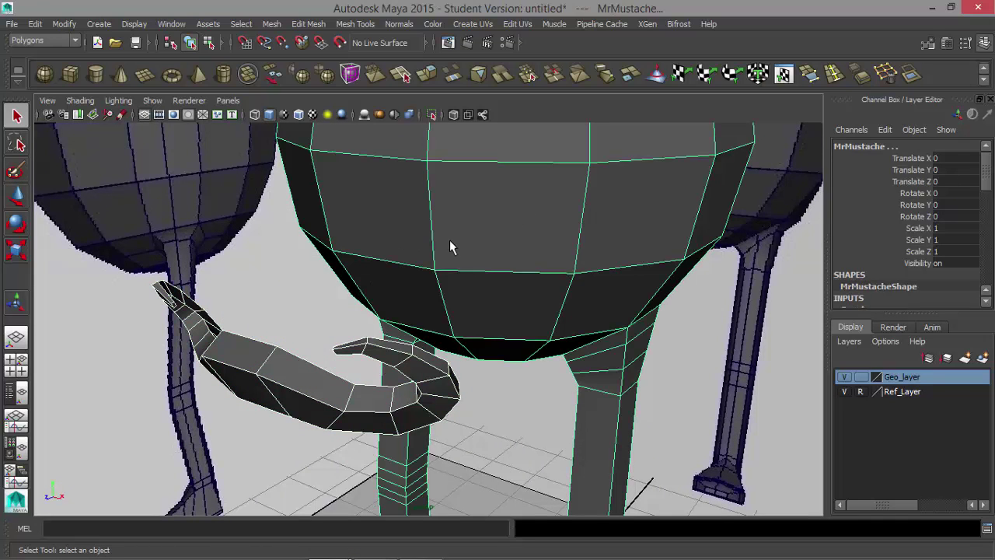
pyautogui.click(247, 78)
pyautogui.keyDown('alt'); pyautogui.moveTo(344, 289); pyautogui.dragTo(434, 280); pyautogui.keyUp('alt')
pyautogui.hotkey('ctrl', 'a')
pyautogui.moveTo(387, 213); pyautogui.dragTo(386, 288, button='right')
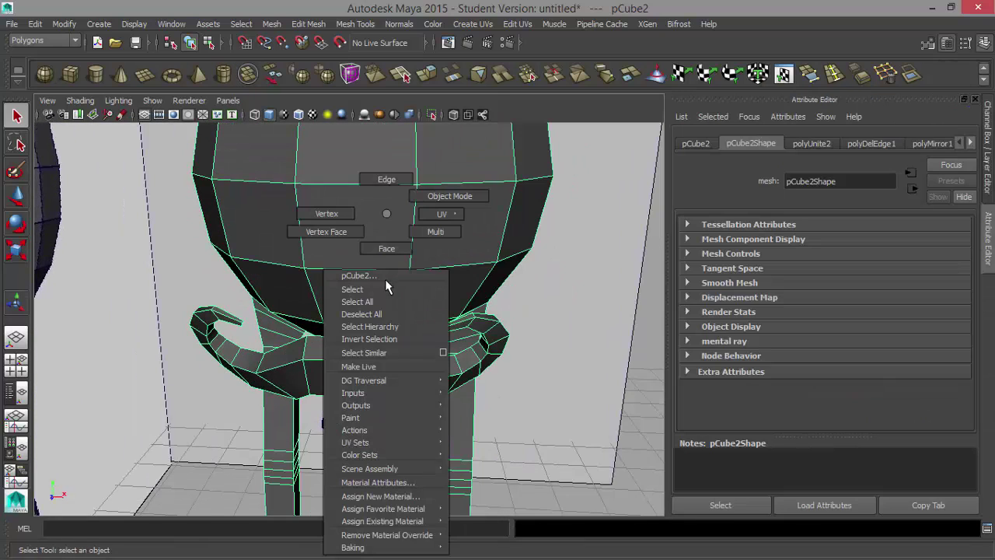
pyautogui.click(381, 218)
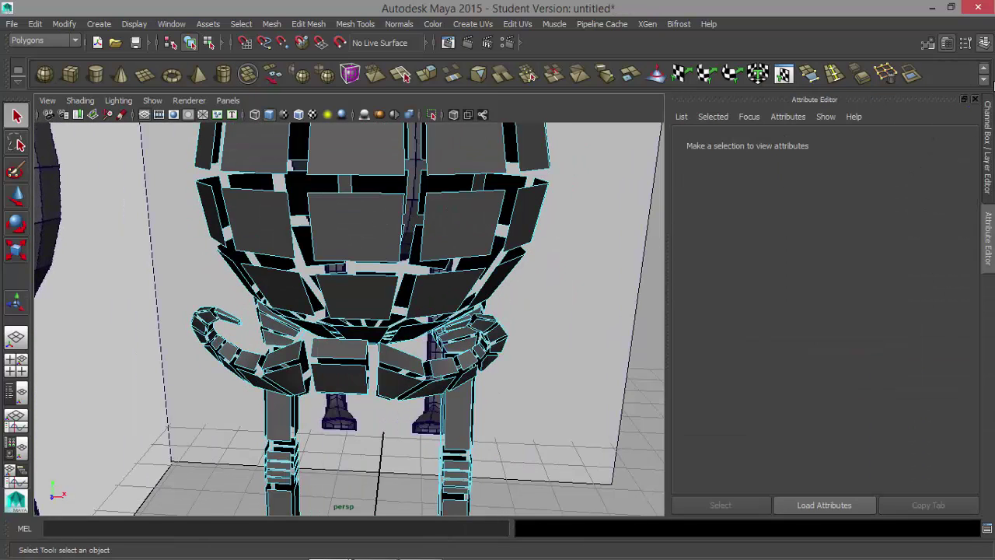
pyautogui.click(989, 117)
# Step: Extrude the low front body face behind the mustache and scale it inward uniformly to 0.717
pyautogui.moveTo(509, 214); pyautogui.dragTo(509, 257, button='right')
pyautogui.keyDown('alt'); pyautogui.moveTo(523, 268); pyautogui.dragTo(484, 275); pyautogui.keyUp('alt')
pyautogui.click(444, 296)
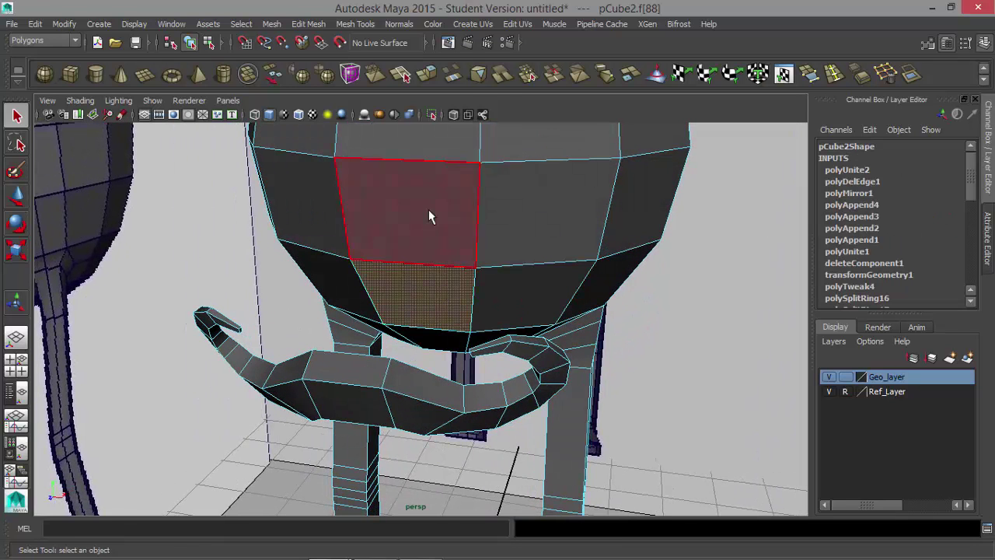
pyautogui.click(426, 75)
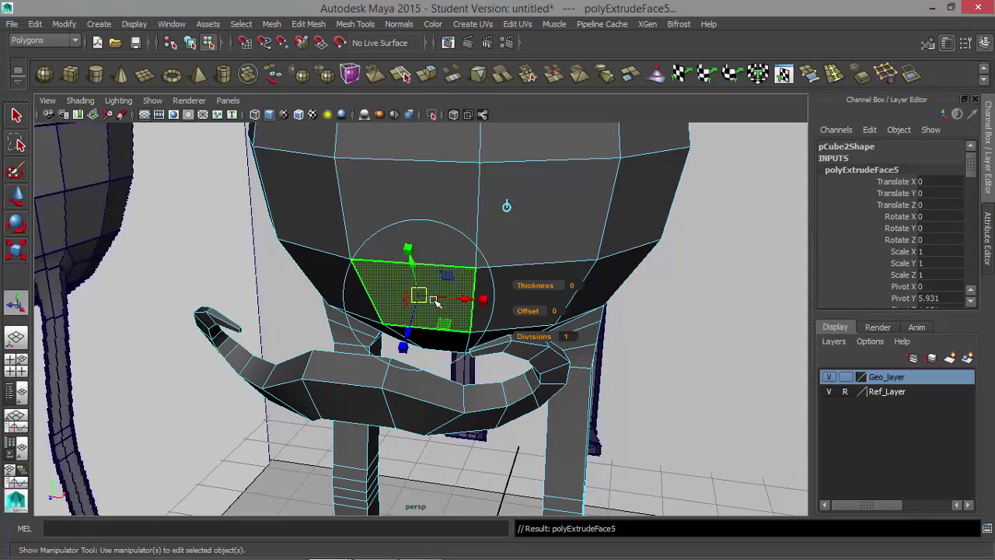
pyautogui.click(482, 300)
pyautogui.moveTo(418, 295); pyautogui.dragTo(403, 300)
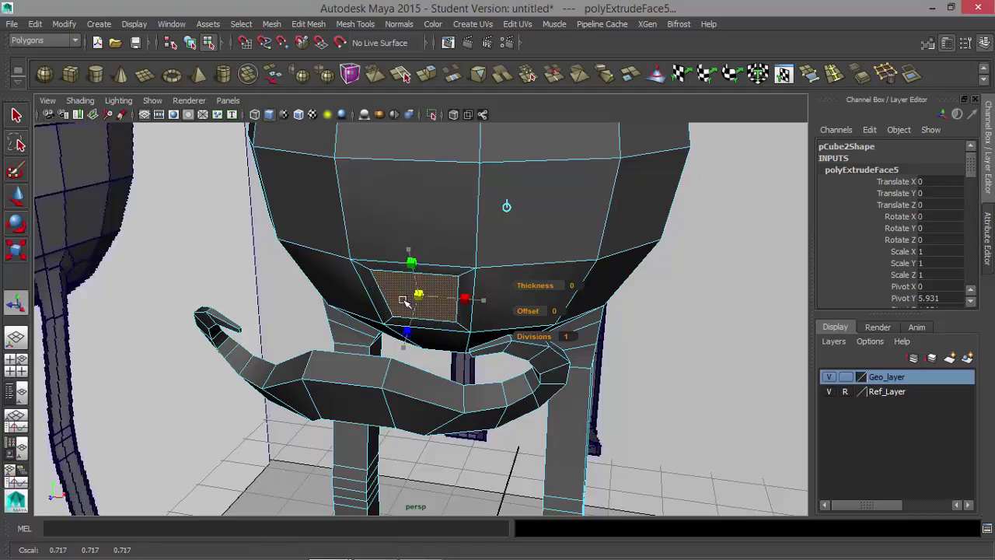
# Step: Delete the inset body face and the facing back face at the mustache's middle to open matching holes
pyautogui.keyDown('alt'); pyautogui.moveTo(422, 262); pyautogui.dragTo(272, 311); pyautogui.keyUp('alt')
pyautogui.press('Delete')
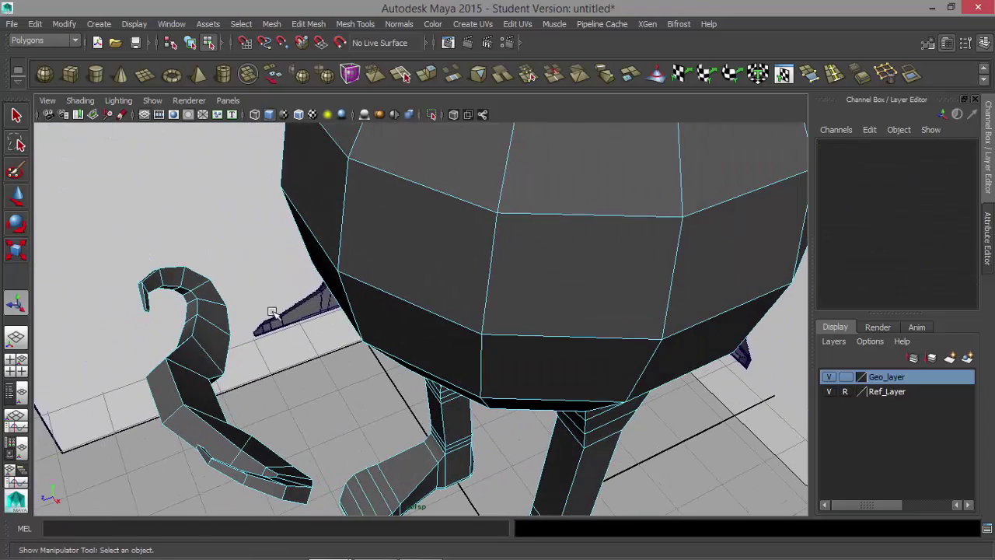
pyautogui.click(198, 388)
pyautogui.press('Delete')
# Step: Use Append to Polygon to bridge the top edge of the body hole to the mustache hole's top edge
pyautogui.keyDown('alt'); pyautogui.moveTo(197, 388); pyautogui.dragTo(314, 362); pyautogui.keyUp('alt')
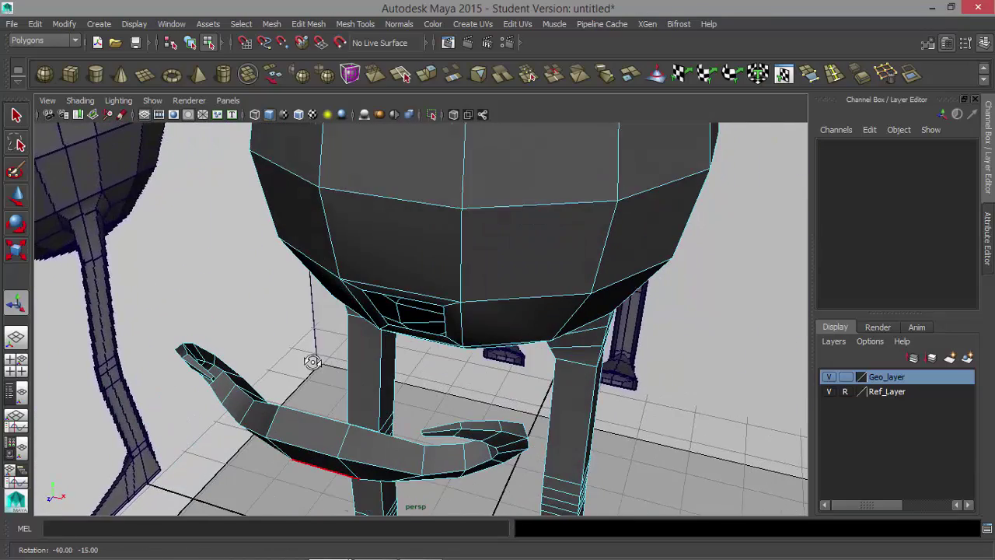
pyautogui.keyDown('alt'); pyautogui.moveTo(550, 232); pyautogui.dragTo(513, 195); pyautogui.keyUp('alt')
pyautogui.click(398, 266)
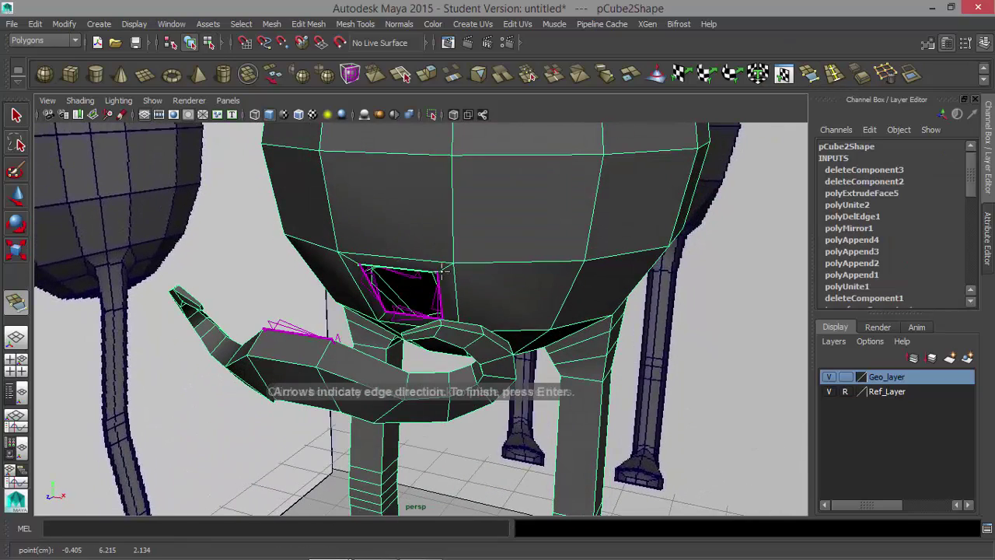
pyautogui.keyDown('alt'); pyautogui.moveTo(398, 267); pyautogui.dragTo(257, 292); pyautogui.keyUp('alt')
pyautogui.click(166, 279)
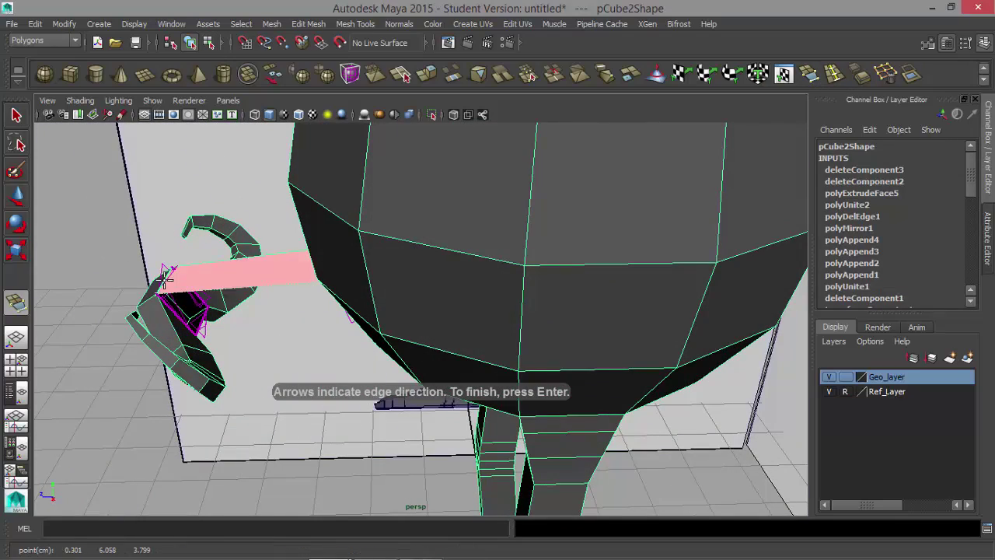
pyautogui.press('Return')
# Step: Append a polygon from the bottom edge of the body hole to the mustache hole's bottom edge
pyautogui.keyDown('alt'); pyautogui.moveTo(166, 279); pyautogui.dragTo(416, 269); pyautogui.keyUp('alt')
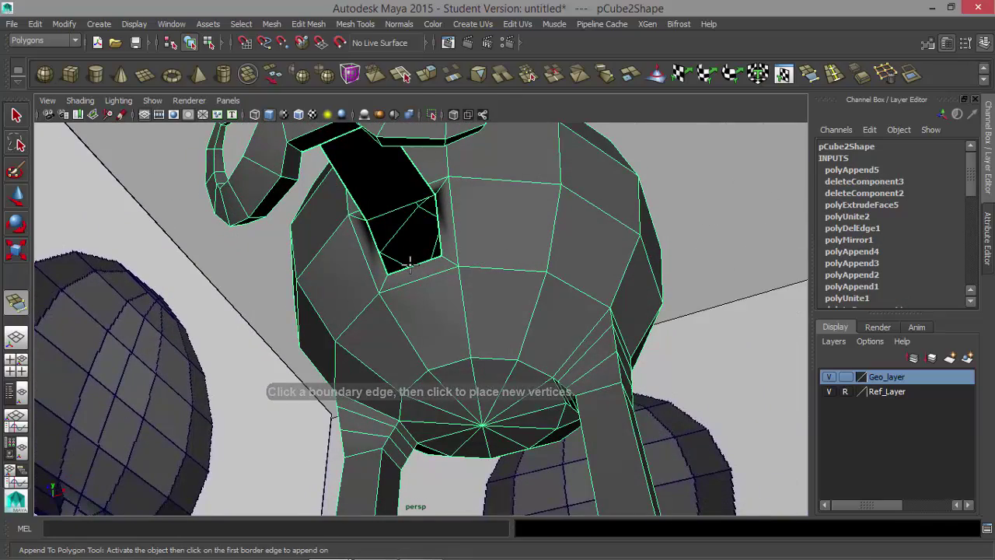
pyautogui.click(421, 263)
pyautogui.keyDown('alt'); pyautogui.moveTo(470, 262); pyautogui.dragTo(338, 304); pyautogui.keyUp('alt')
pyautogui.click(276, 331)
pyautogui.press('Return')
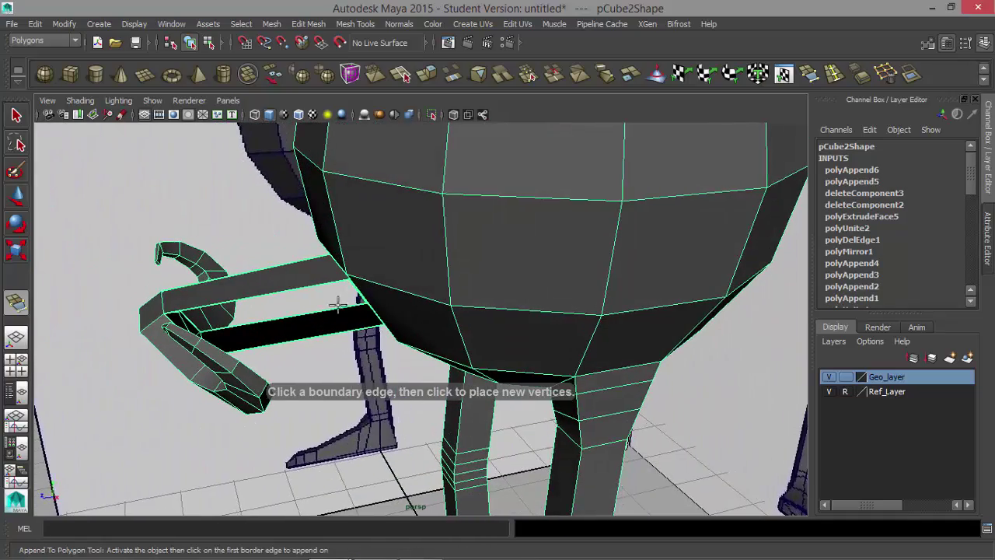
# Step: Append polygons on both open sides of the bridge between the body and the mustache to close it
pyautogui.click(290, 289)
pyautogui.click(290, 340)
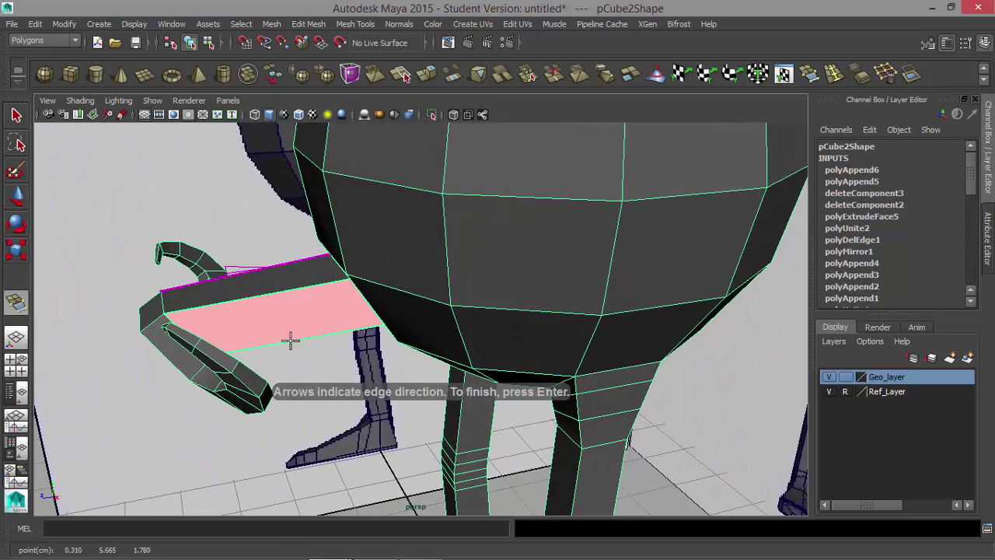
pyautogui.press('Return')
pyautogui.keyDown('alt'); pyautogui.moveTo(215, 305); pyautogui.dragTo(483, 307); pyautogui.keyUp('alt')
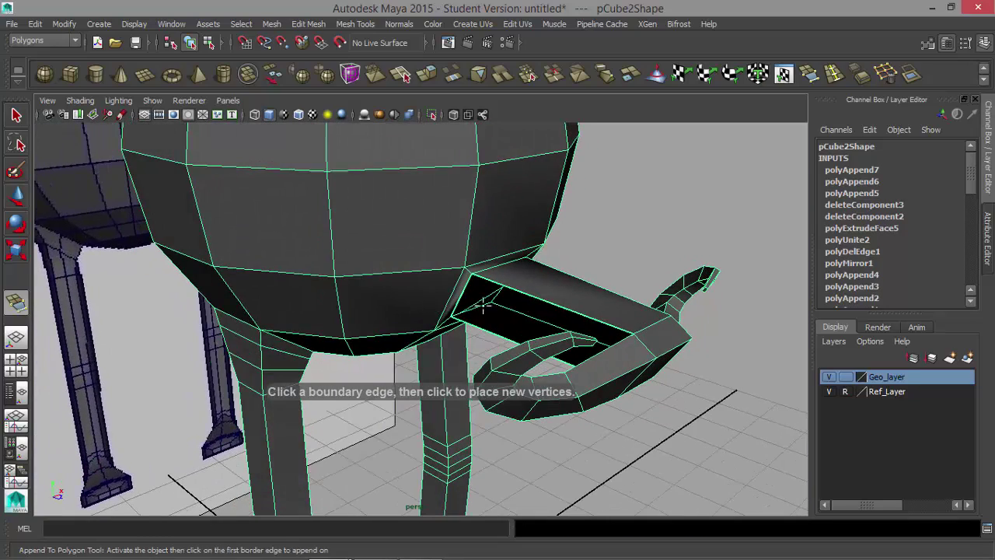
pyautogui.click(543, 296)
pyautogui.click(489, 331)
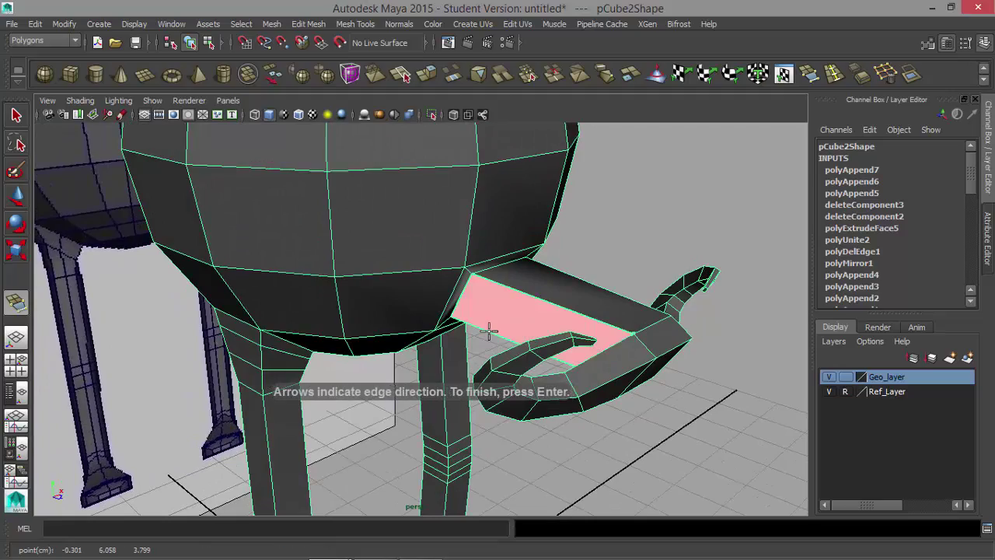
pyautogui.press('Return')
pyautogui.keyDown('alt'); pyautogui.moveTo(489, 331); pyautogui.dragTo(360, 305); pyautogui.keyUp('alt')
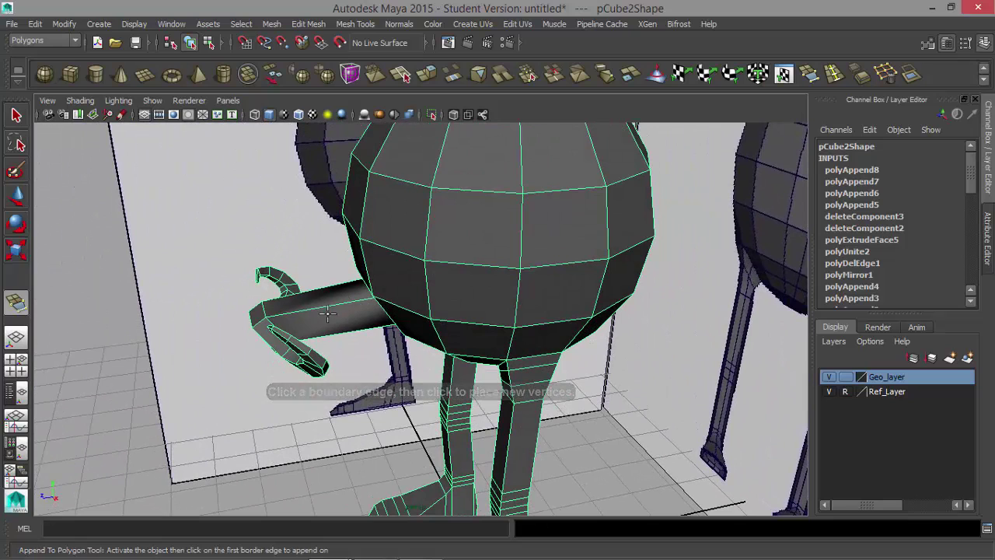
# Step: Select all the mustache faces and leave the bridge faces out of the selection
pyautogui.press('q')
pyautogui.moveTo(360, 306); pyautogui.dragTo(362, 254, button='right')
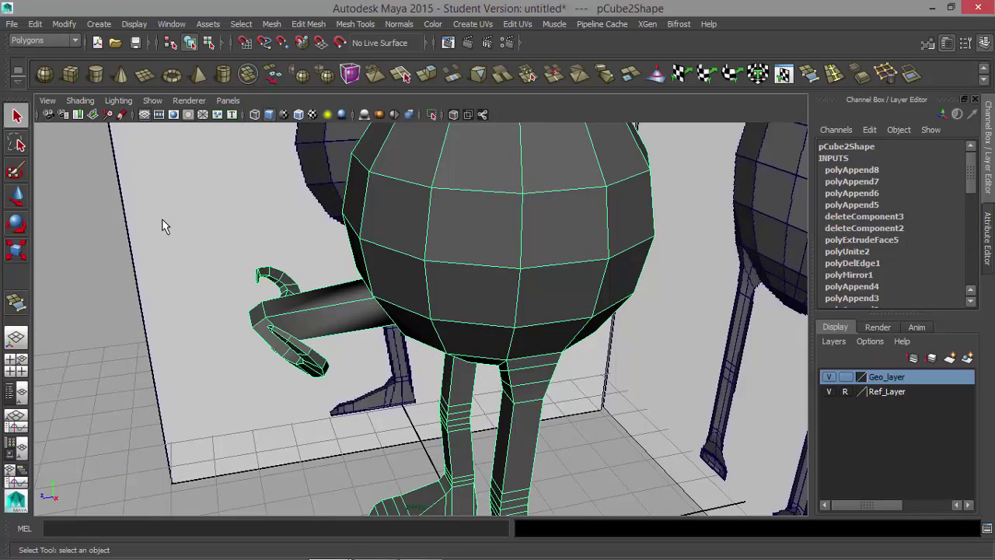
pyautogui.moveTo(335, 411); pyautogui.dragTo(335, 411)
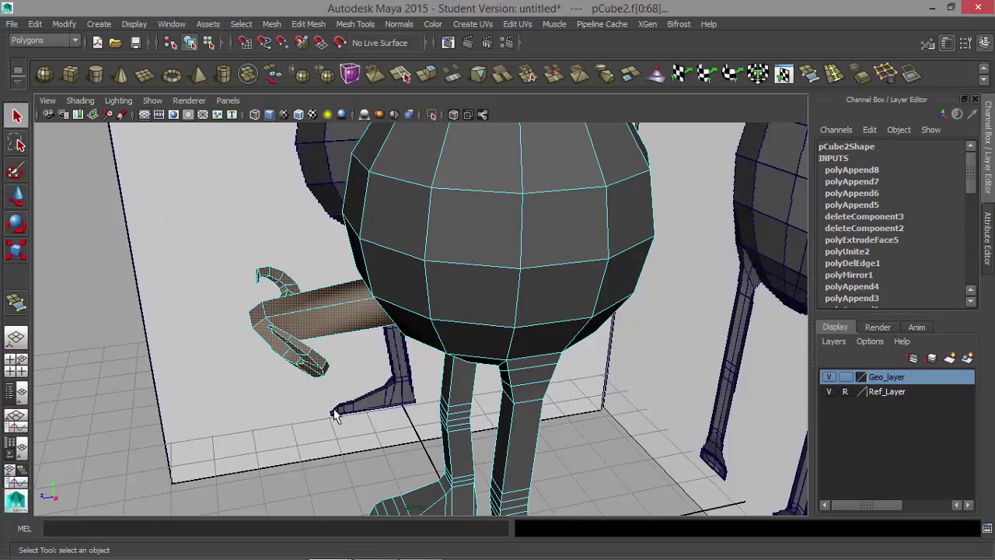
pyautogui.keyDown('alt'); pyautogui.moveTo(410, 372); pyautogui.dragTo(552, 376); pyautogui.keyUp('alt')
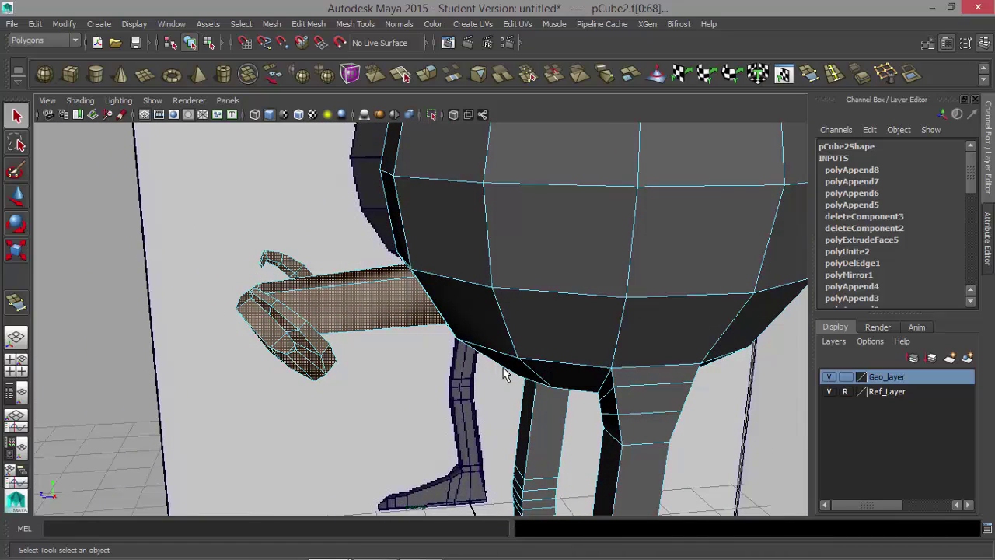
pyautogui.keyDown('ctrl'); pyautogui.moveTo(381, 347); pyautogui.dragTo(378, 349); pyautogui.keyUp('ctrl')
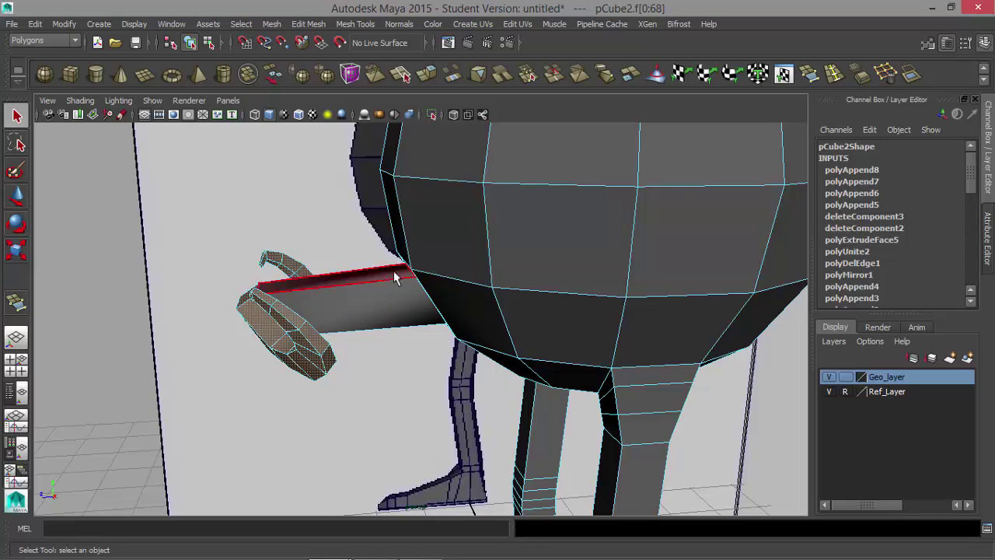
# Step: Move the mustache faces back along Z against the body and raise them, to Y 5.924 and Z 1.871
pyautogui.keyDown('alt'); pyautogui.moveTo(400, 274); pyautogui.dragTo(642, 307); pyautogui.keyUp('alt')
pyautogui.press('w')
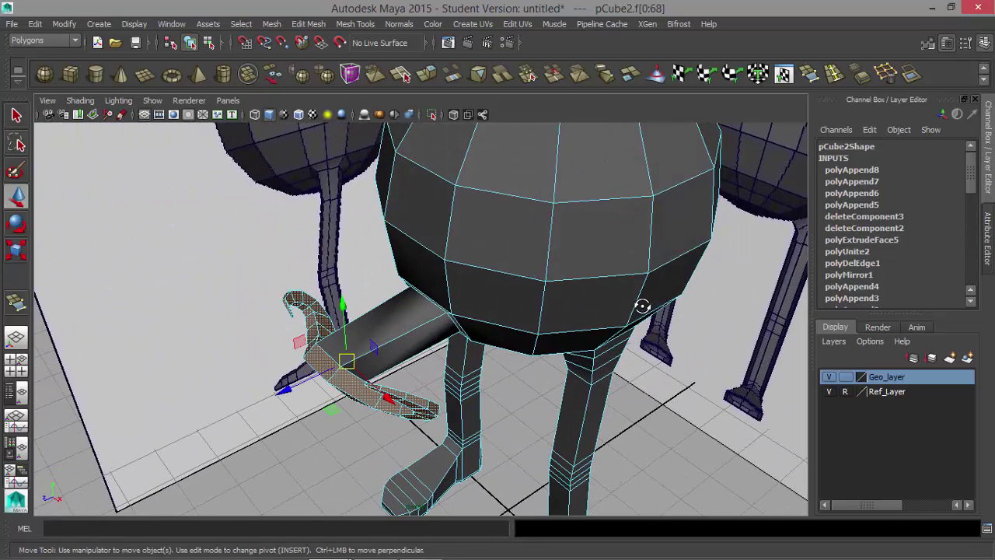
pyautogui.moveTo(285, 388); pyautogui.dragTo(404, 260)
pyautogui.keyDown('alt'); pyautogui.moveTo(482, 269); pyautogui.dragTo(637, 264, button='right'); pyautogui.keyUp('alt')
pyautogui.keyDown('alt'); pyautogui.moveTo(594, 260); pyautogui.dragTo(599, 285, button='middle'); pyautogui.keyUp('alt')
pyautogui.keyDown('alt'); pyautogui.moveTo(596, 285); pyautogui.dragTo(596, 312); pyautogui.keyUp('alt')
pyautogui.moveTo(429, 281); pyautogui.dragTo(430, 272)
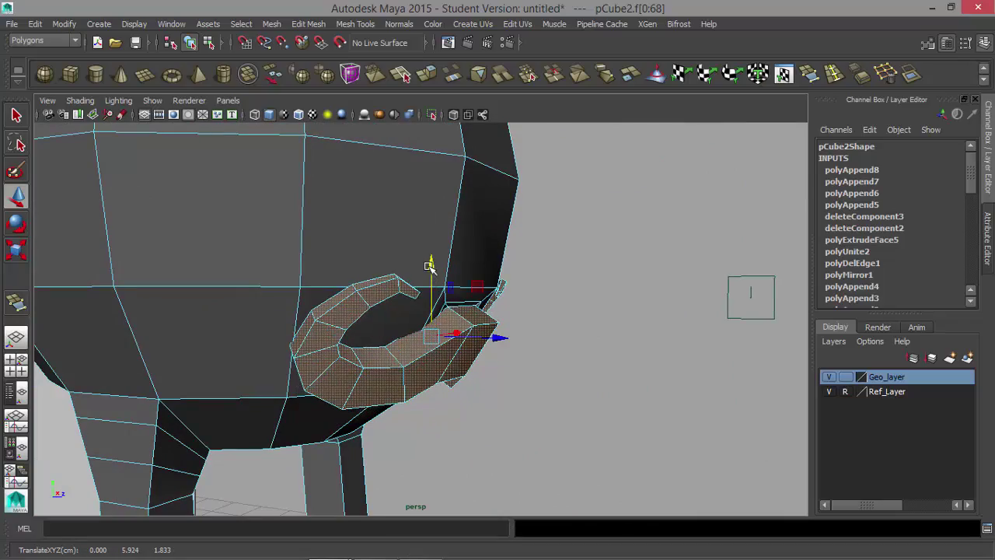
pyautogui.keyDown('alt'); pyautogui.moveTo(500, 336); pyautogui.dragTo(432, 381); pyautogui.keyUp('alt')
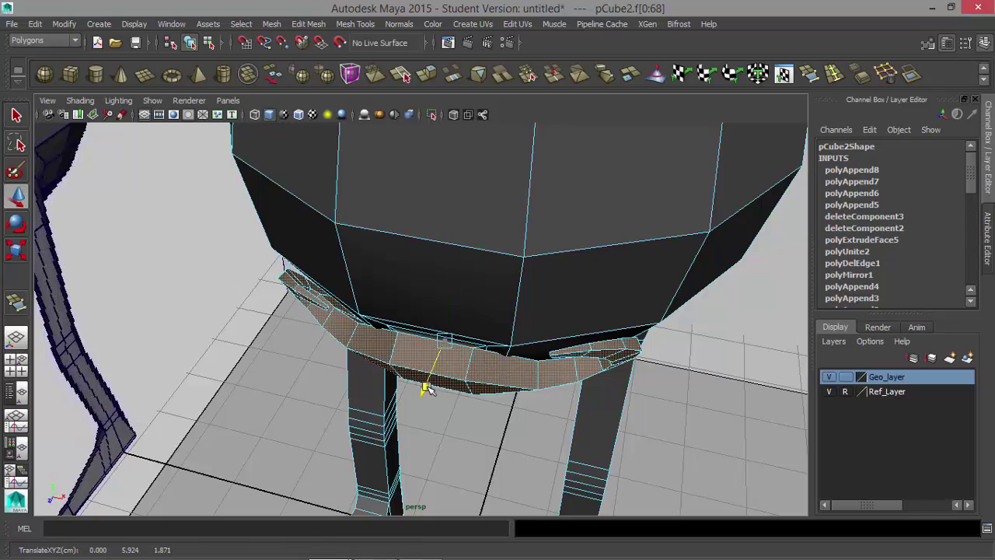
pyautogui.keyDown('alt'); pyautogui.moveTo(604, 376); pyautogui.dragTo(607, 277); pyautogui.keyUp('alt')
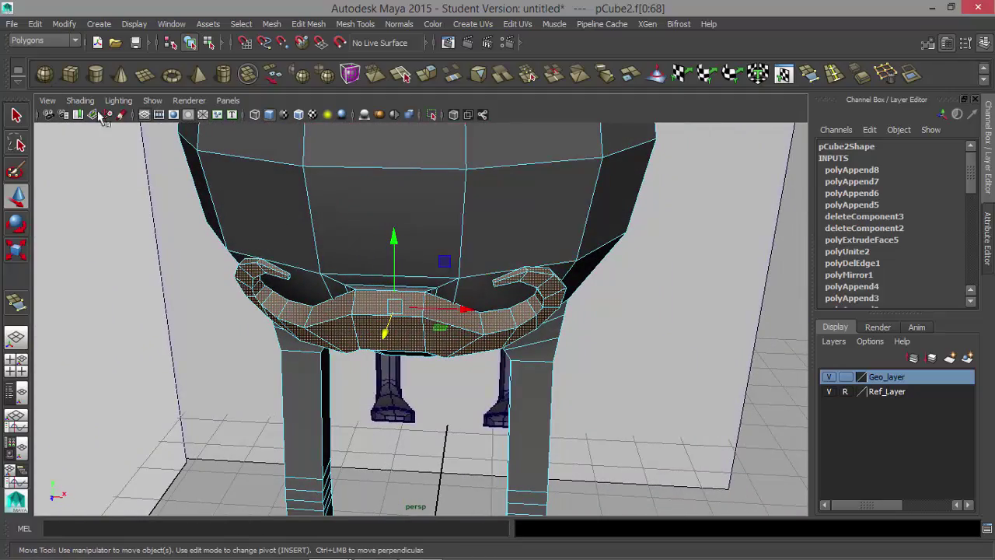
# Step: Show the shelf categories and assign a new Lambert material to the selected mustache faces
pyautogui.click(17, 81)
pyautogui.click(39, 88)
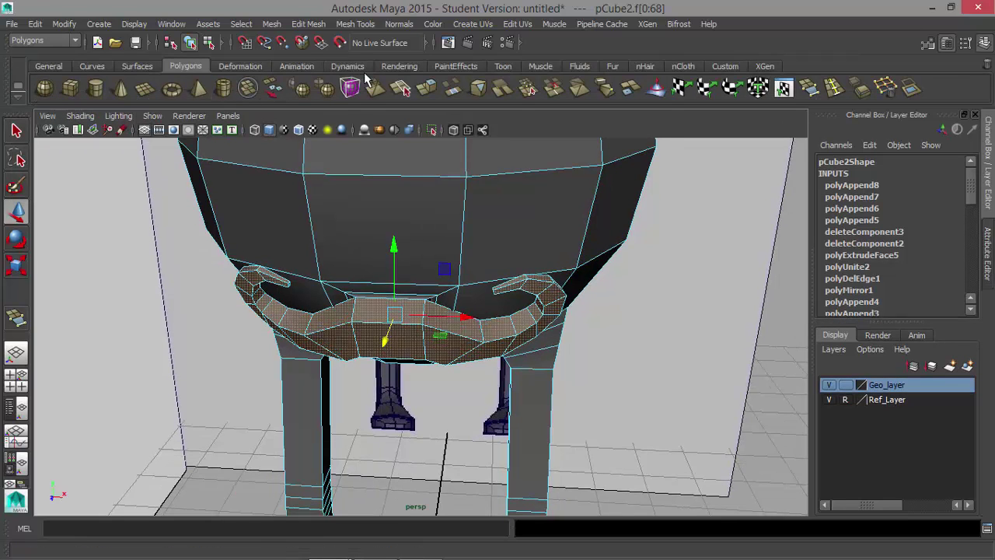
pyautogui.click(399, 67)
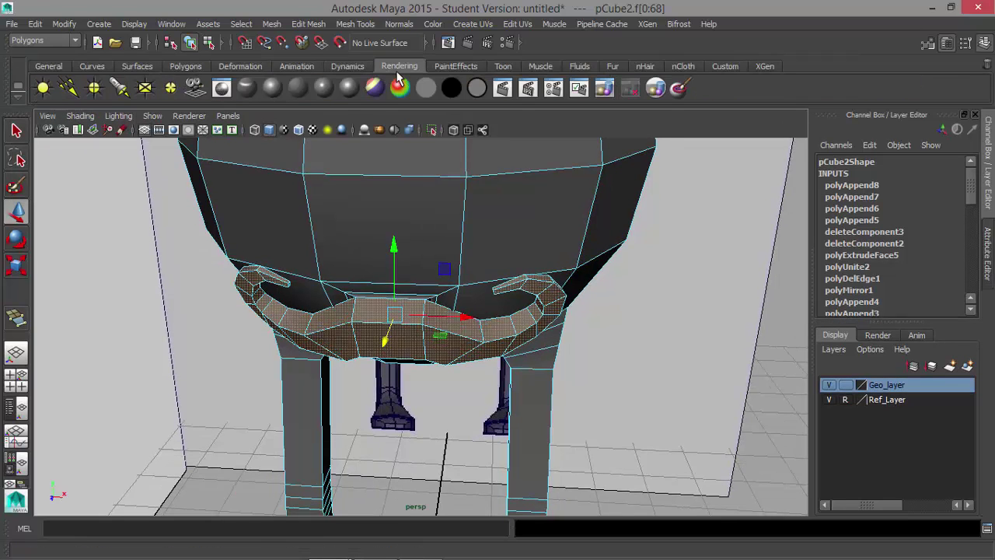
pyautogui.click(298, 89)
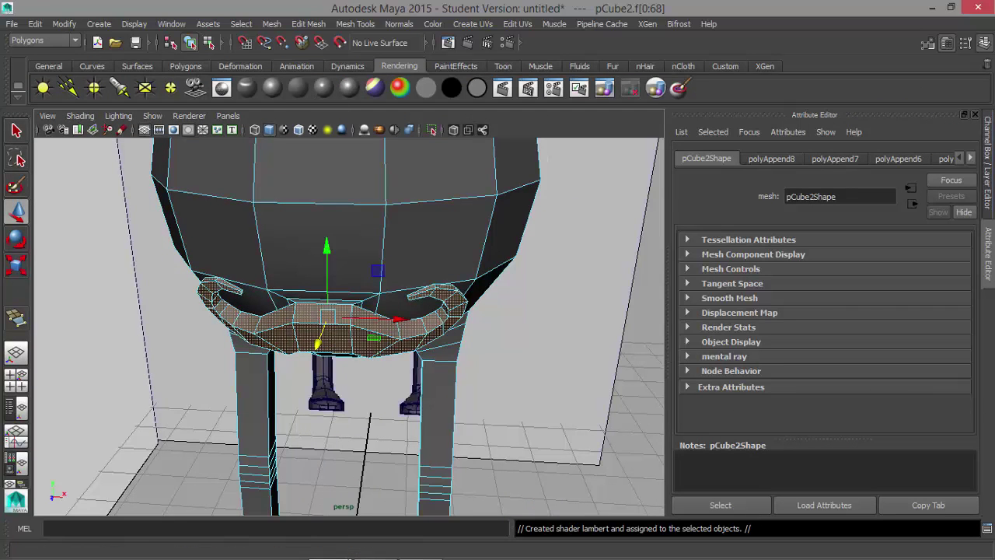
# Step: Open the mustache's new lambert2 material and darken its Color to near black
pyautogui.click(971, 158)
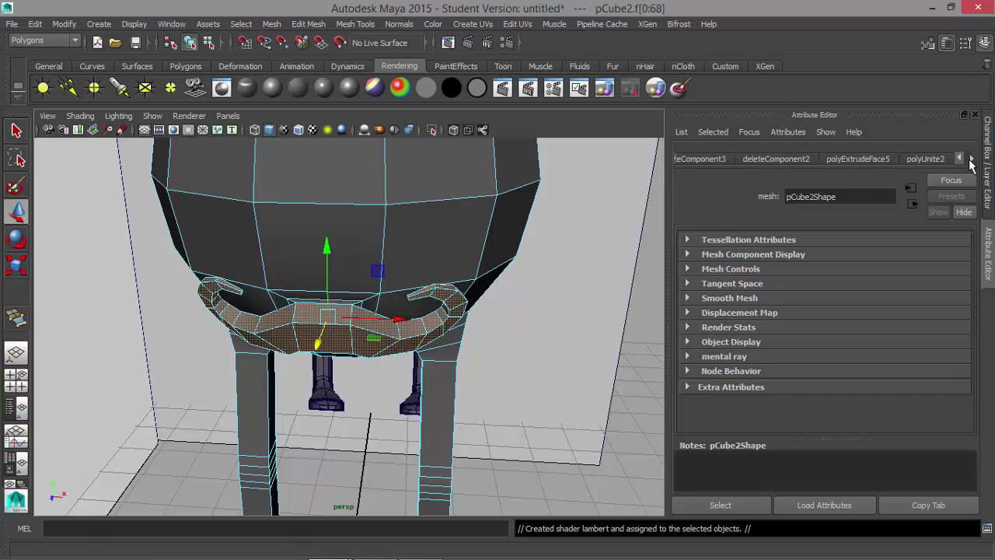
pyautogui.click(971, 158)
pyautogui.click(971, 159)
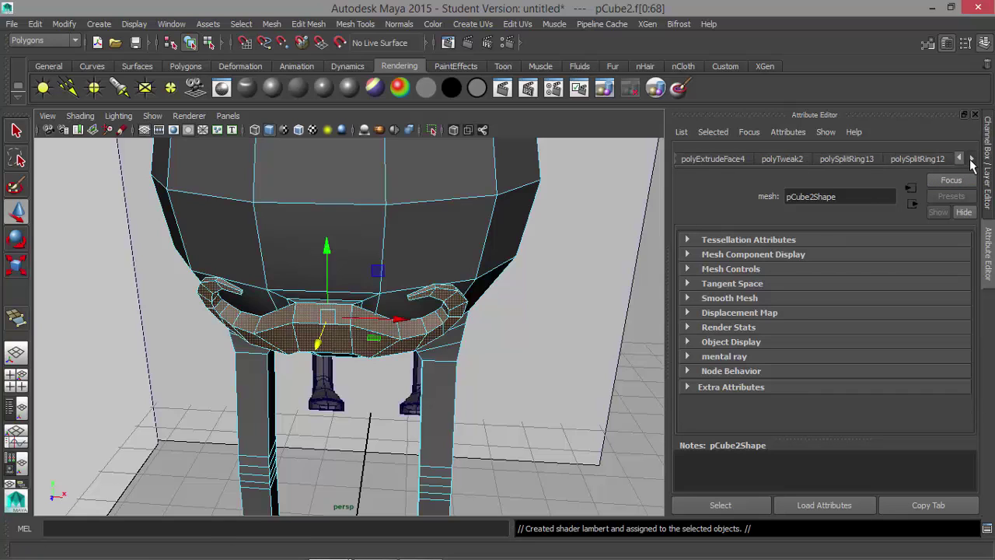
pyautogui.click(971, 159)
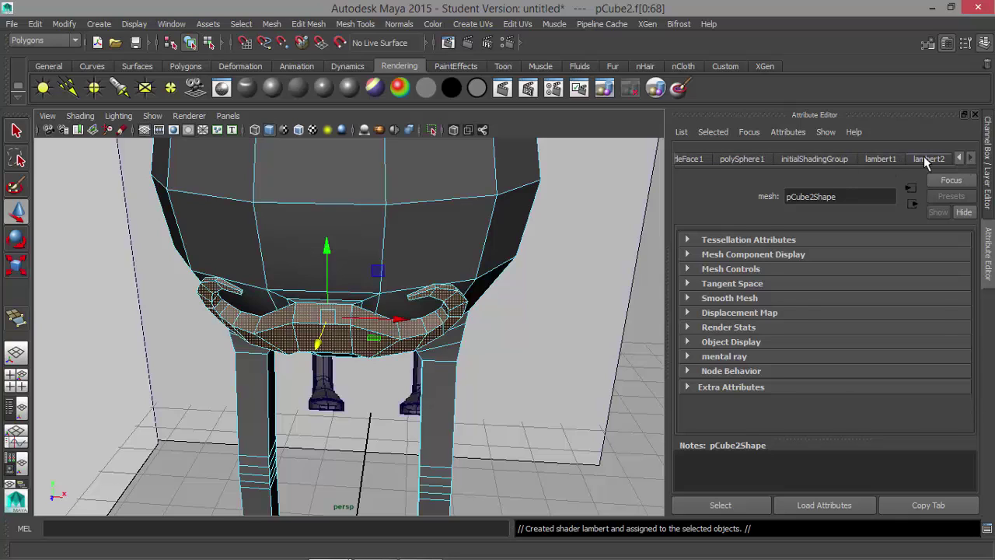
pyautogui.click(925, 158)
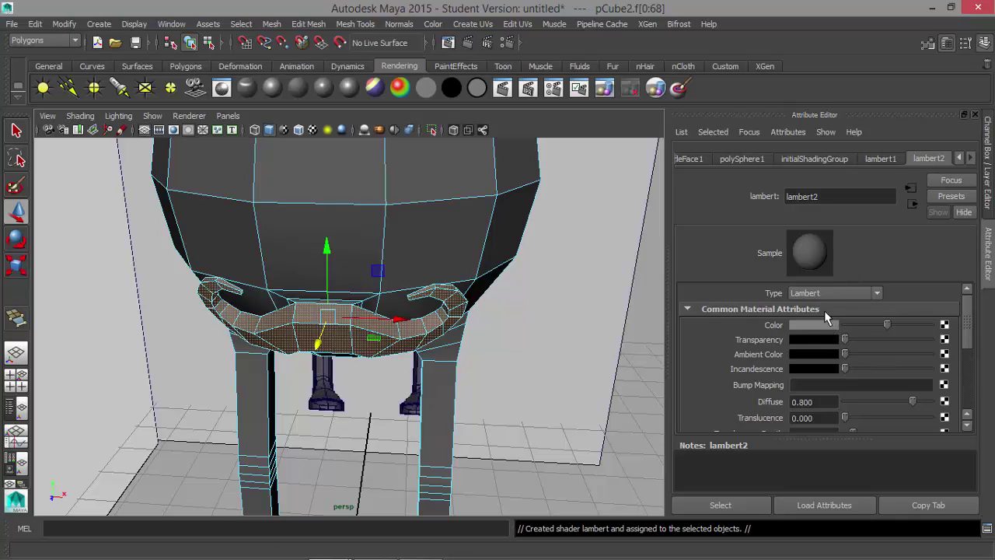
pyautogui.moveTo(892, 326); pyautogui.dragTo(869, 333)
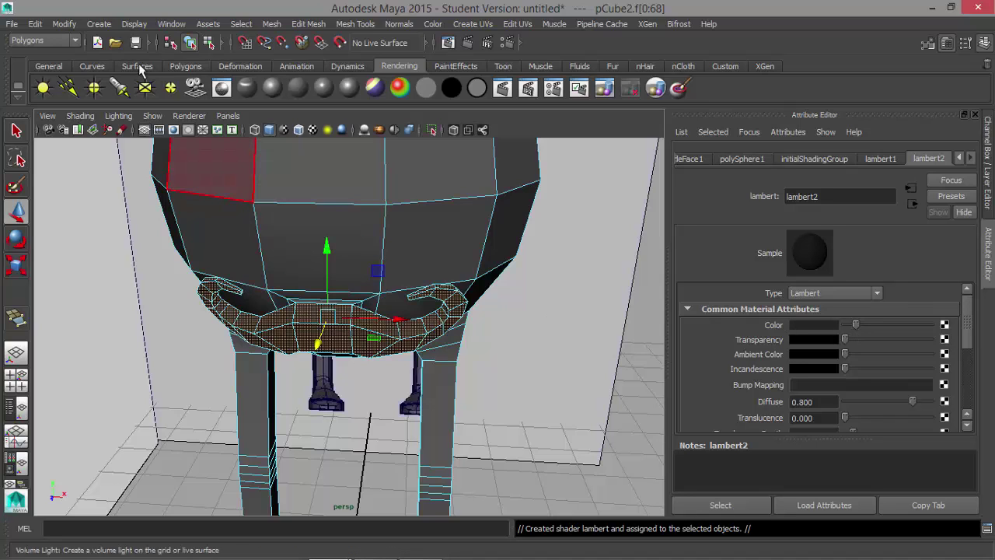
# Step: Invert the face selection to the rest of the body and assign it another new Lambert material
pyautogui.click(36, 24)
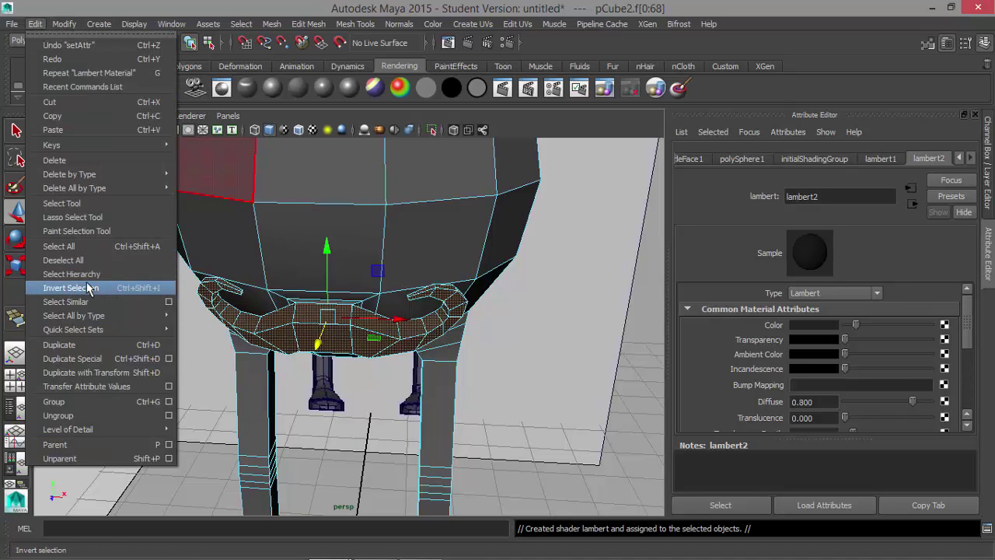
pyautogui.click(113, 290)
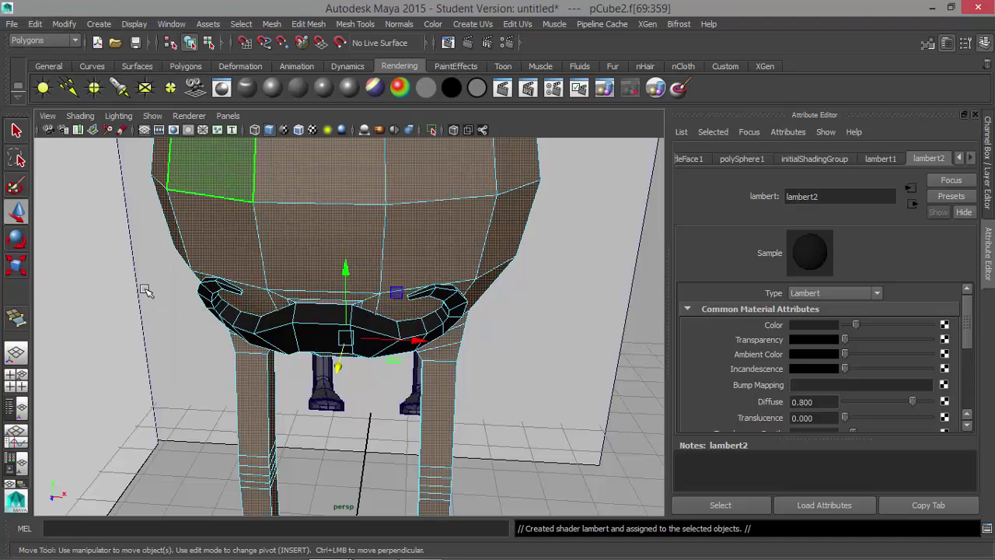
pyautogui.click(299, 88)
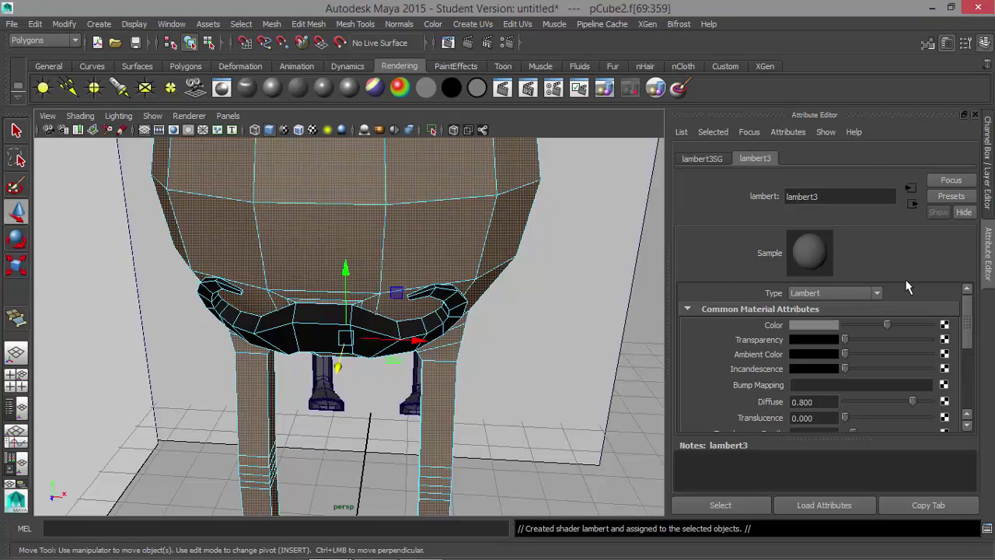
# Step: Change the Color of the body's lambert3 material to purple and clear the face selection
pyautogui.click(814, 325)
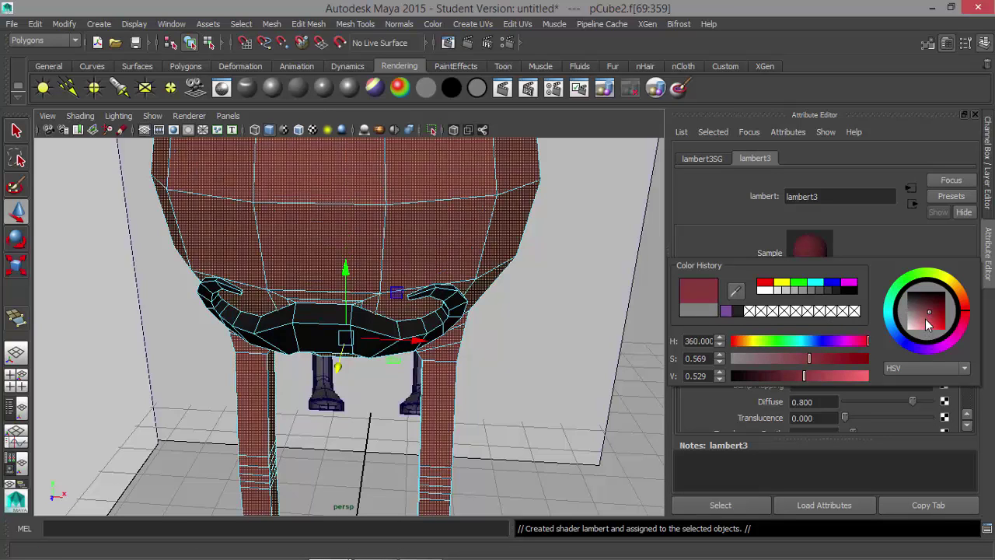
pyautogui.moveTo(932, 352); pyautogui.dragTo(936, 354)
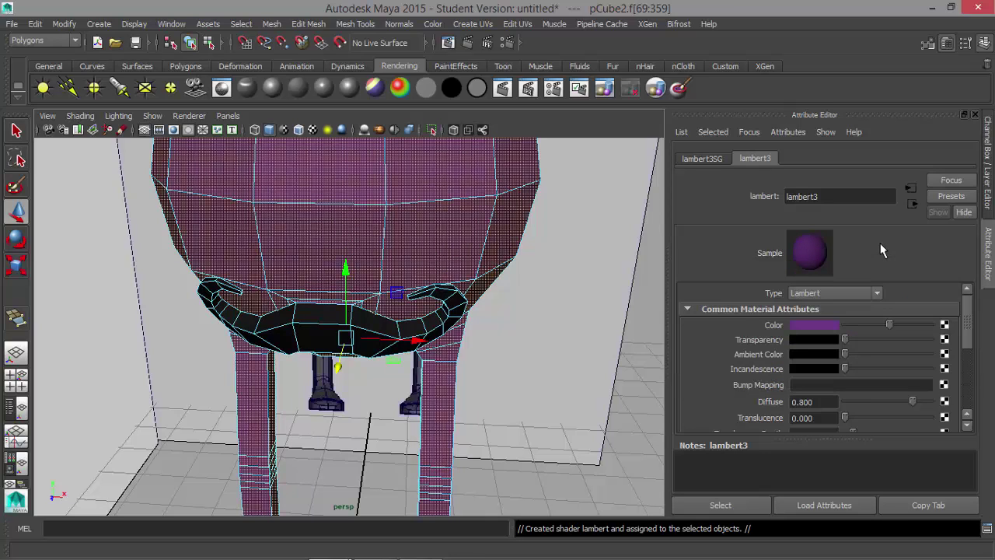
pyautogui.scroll(-3, 571, 289)
pyautogui.click(571, 288)
# Step: Switch the character mesh back to object mode and display its channel values
pyautogui.keyDown('alt'); pyautogui.moveTo(526, 291); pyautogui.dragTo(382, 289); pyautogui.keyUp('alt')
pyautogui.keyDown('alt'); pyautogui.moveTo(382, 288); pyautogui.dragTo(423, 319, button='right'); pyautogui.keyUp('alt')
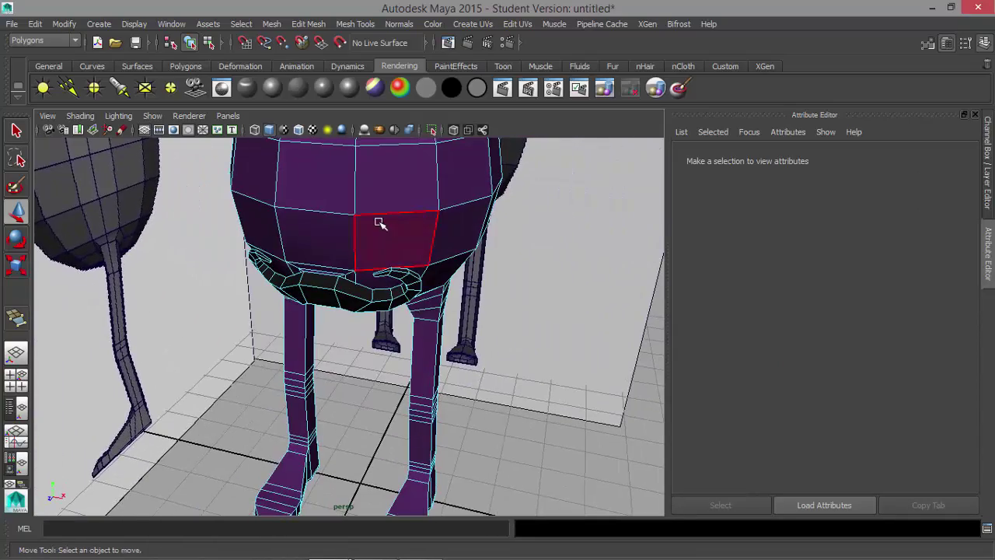
pyautogui.moveTo(379, 216); pyautogui.dragTo(423, 202, button='right')
pyautogui.keyDown('alt'); pyautogui.moveTo(422, 201); pyautogui.dragTo(451, 318); pyautogui.keyUp('alt')
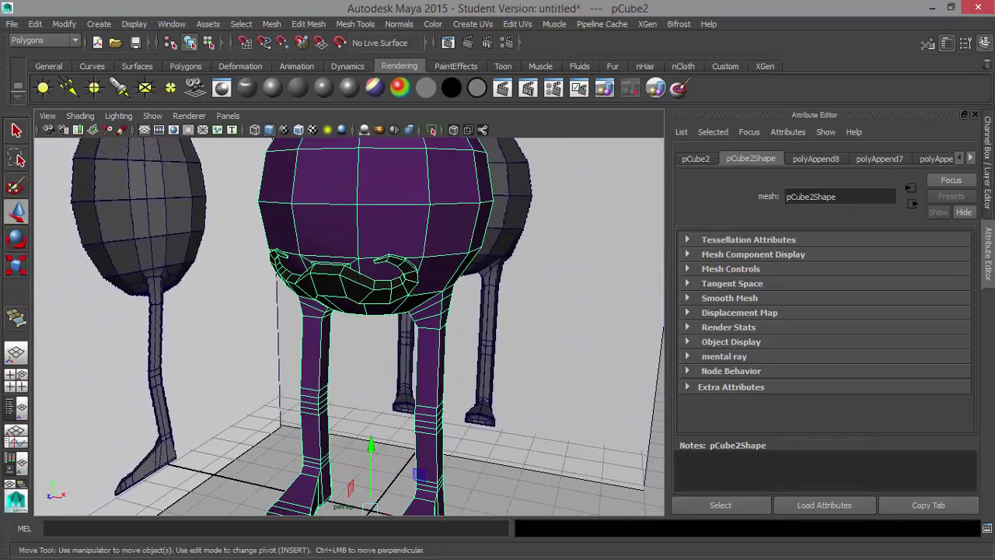
pyautogui.click(989, 158)
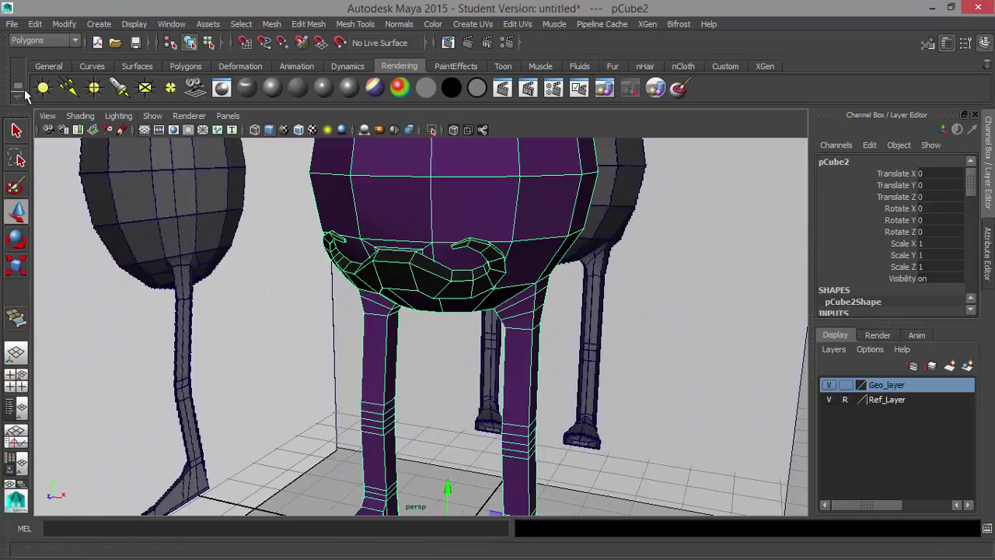
pyautogui.click(15, 101)
pyautogui.click(43, 102)
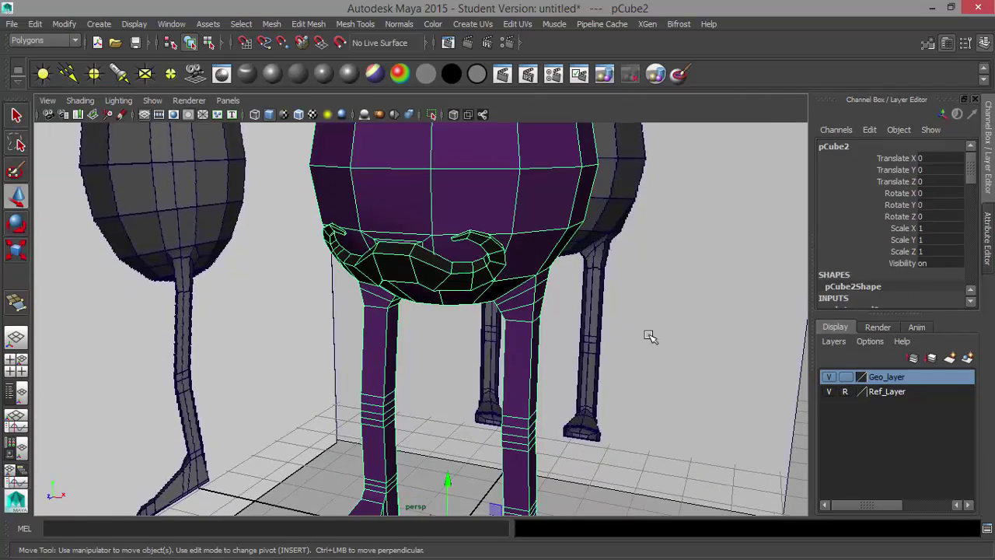
pyautogui.press('f')
pyautogui.keyDown('alt'); pyautogui.moveTo(437, 289); pyautogui.dragTo(413, 313); pyautogui.keyUp('alt')
pyautogui.keyDown('alt'); pyautogui.moveTo(413, 313); pyautogui.dragTo(500, 318, button='right'); pyautogui.keyUp('alt')
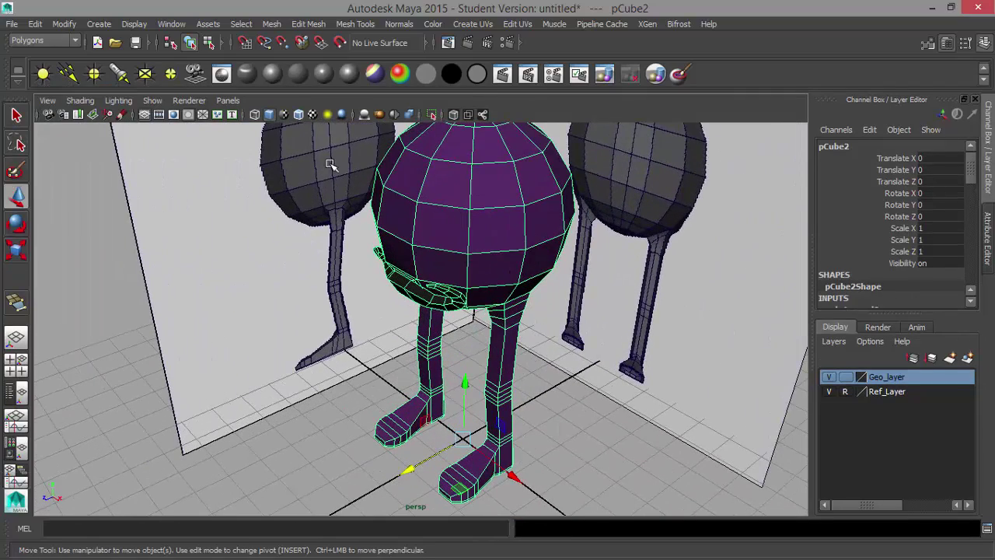
pyautogui.click(18, 78)
pyautogui.click(42, 72)
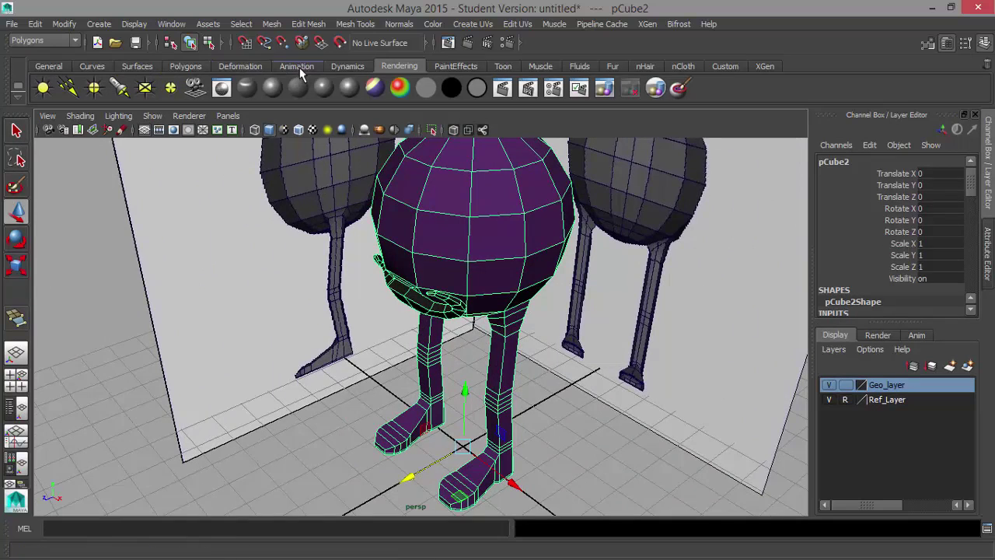
# Step: Switch the shelf to the Polygons category and hide the shelf categories
pyautogui.click(188, 65)
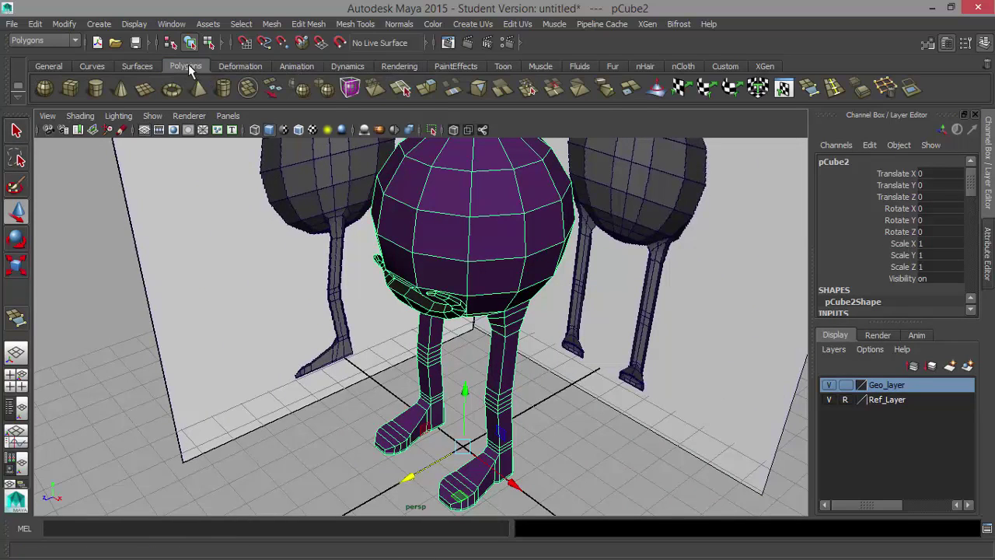
pyautogui.click(20, 100)
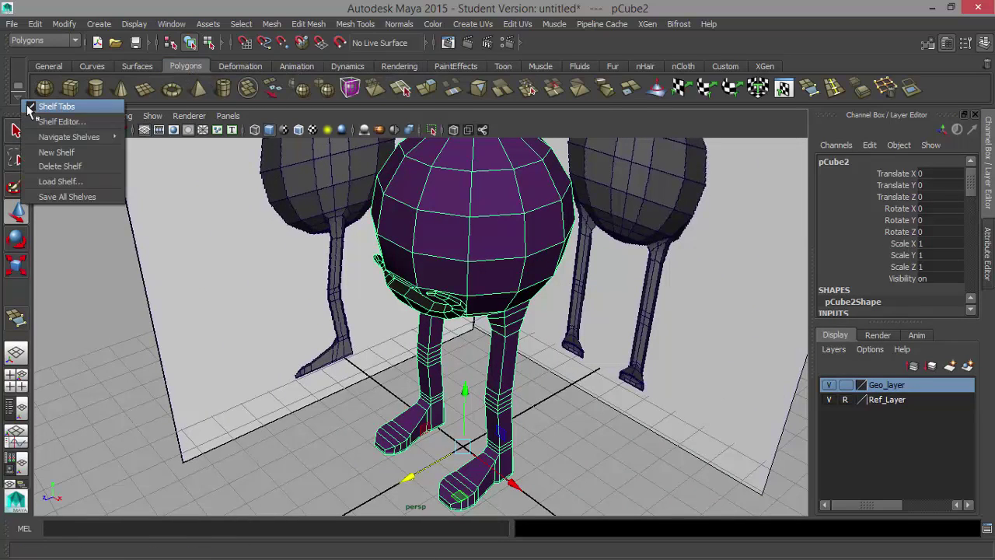
pyautogui.click(47, 107)
# Step: Examine the colored character without its selection highlight from several angles and distances
pyautogui.scroll(-3, 569, 289)
pyautogui.keyDown('alt'); pyautogui.moveTo(572, 319); pyautogui.dragTo(608, 320); pyautogui.keyUp('alt')
pyautogui.click(586, 456)
pyautogui.keyDown('alt'); pyautogui.moveTo(591, 431); pyautogui.dragTo(603, 375); pyautogui.keyUp('alt')
pyautogui.keyDown('alt'); pyautogui.moveTo(603, 374); pyautogui.dragTo(855, 308, button='right'); pyautogui.keyUp('alt')
pyautogui.keyDown('alt'); pyautogui.moveTo(664, 269); pyautogui.dragTo(370, 284, button='right'); pyautogui.keyUp('alt')
pyautogui.keyDown('alt'); pyautogui.moveTo(371, 284); pyautogui.dragTo(349, 306); pyautogui.keyUp('alt')
pyautogui.click(447, 257)
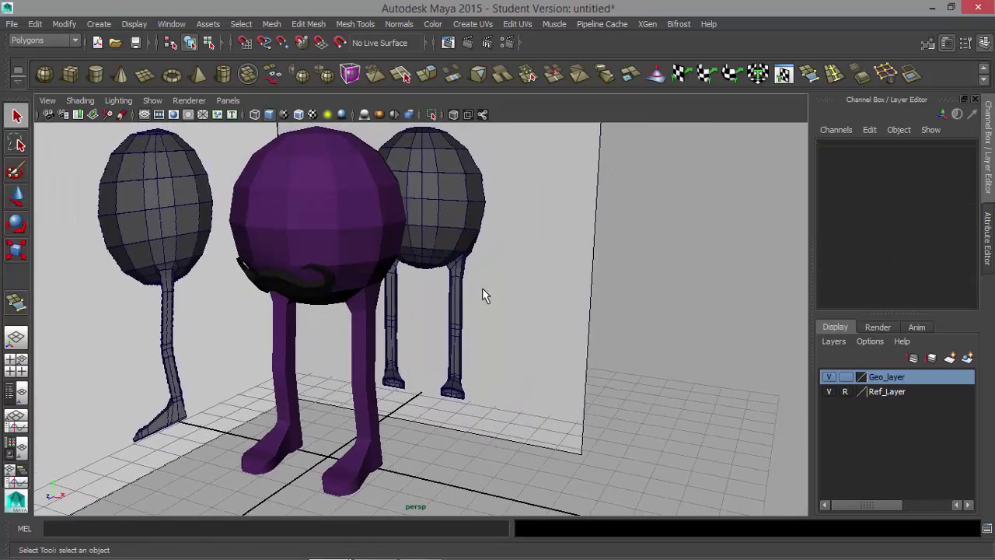
pyautogui.keyDown('alt'); pyautogui.moveTo(482, 287); pyautogui.dragTo(437, 290, button='right'); pyautogui.keyUp('alt')
pyautogui.keyDown('alt'); pyautogui.moveTo(506, 265); pyautogui.dragTo(585, 269, button='middle'); pyautogui.keyUp('alt')
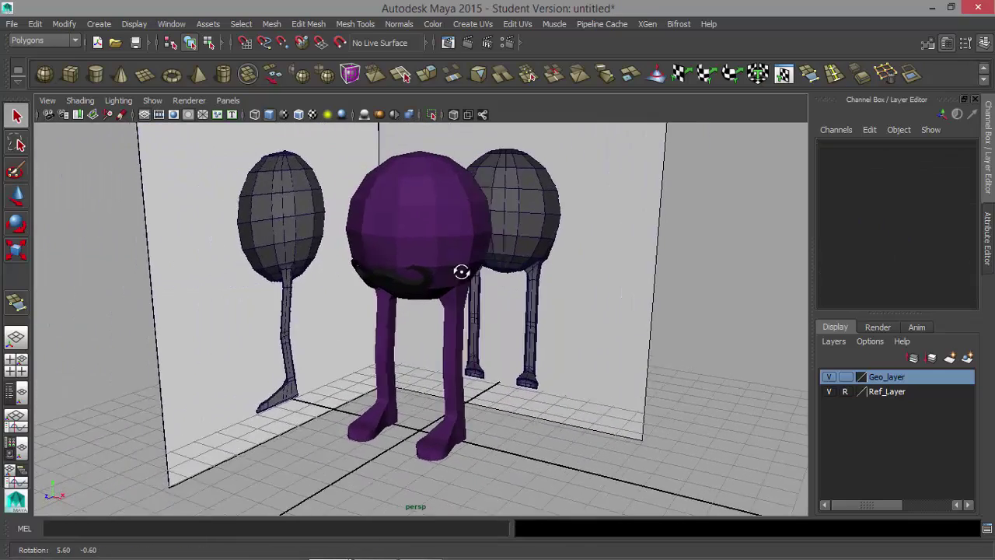
pyautogui.keyDown('alt'); pyautogui.moveTo(462, 272); pyautogui.dragTo(421, 277); pyautogui.keyUp('alt')
pyautogui.keyDown('alt'); pyautogui.moveTo(466, 281); pyautogui.dragTo(434, 303, button='middle'); pyautogui.keyUp('alt')
# Step: Select the character mesh and rename it MrMustache
pyautogui.click(424, 273)
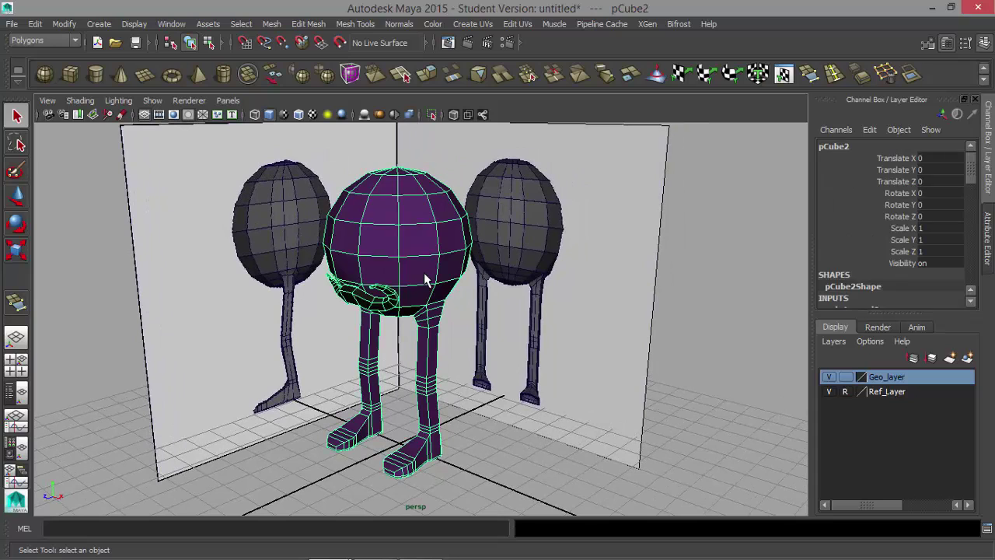
pyautogui.doubleClick(875, 149)
pyautogui.write('Mr')
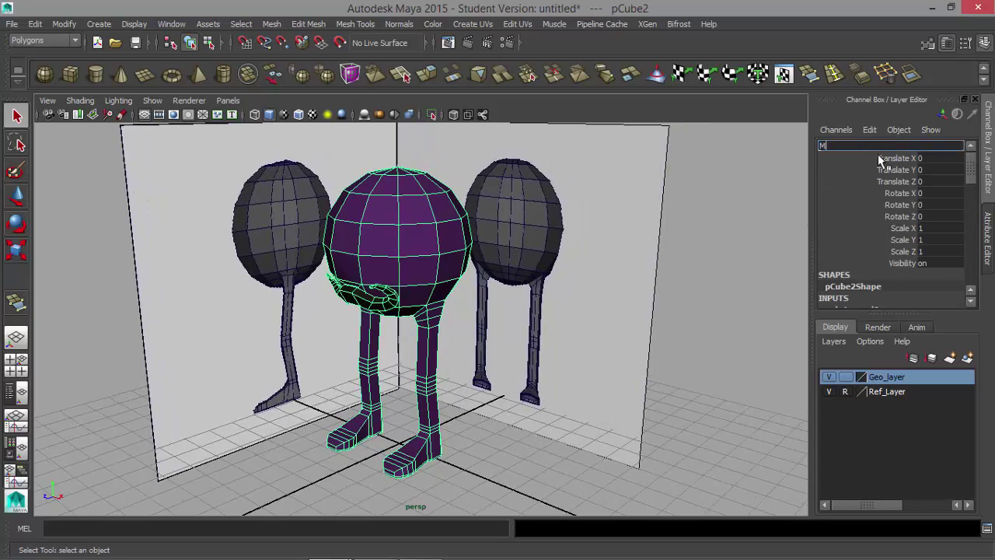
pyautogui.write('Mustache')
pyautogui.press('Return')
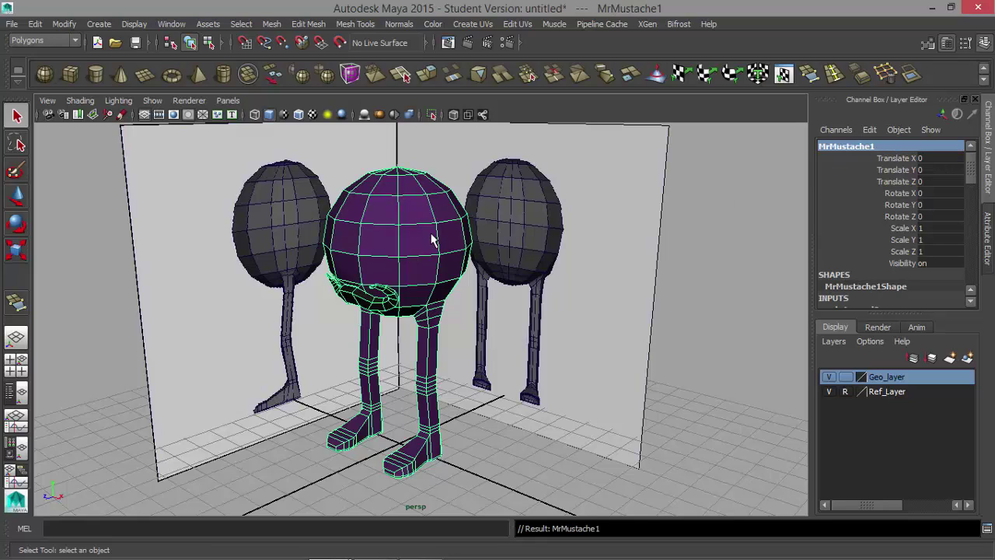
# Step: Show the Outliner beside the perspective view and delete the character mesh's construction history
pyautogui.click(20, 396)
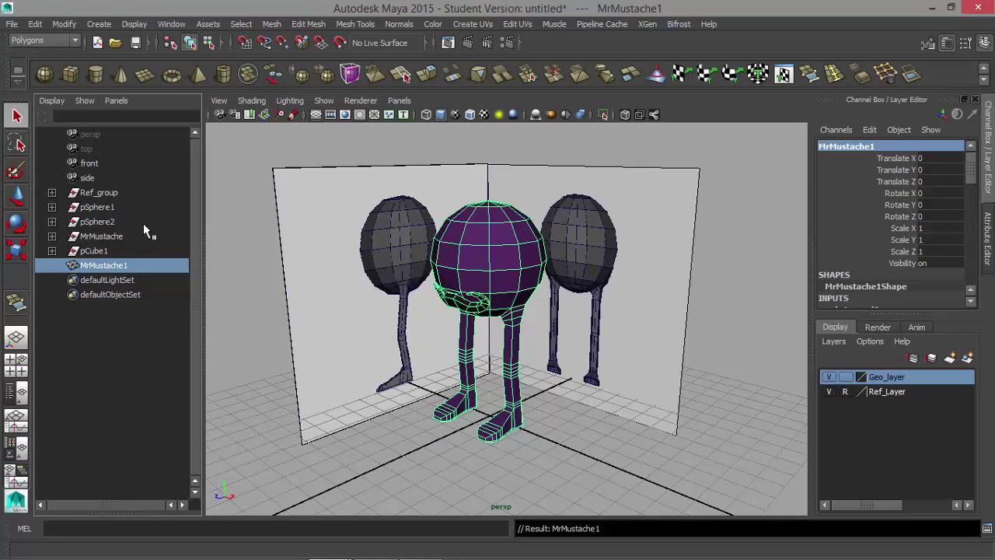
pyautogui.hotkey('ctrl', 'z')
pyautogui.click(501, 277)
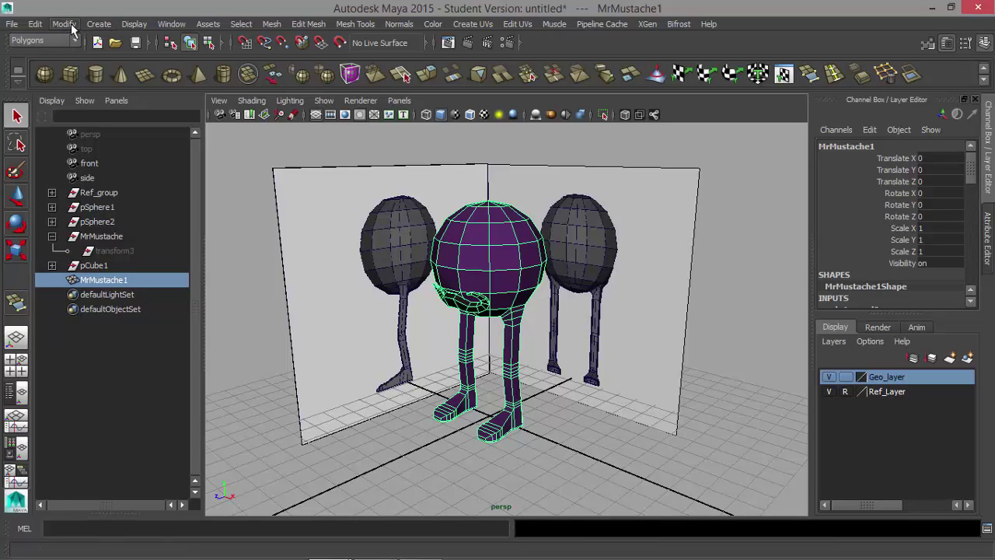
pyautogui.click(34, 24)
pyautogui.moveTo(125, 173)
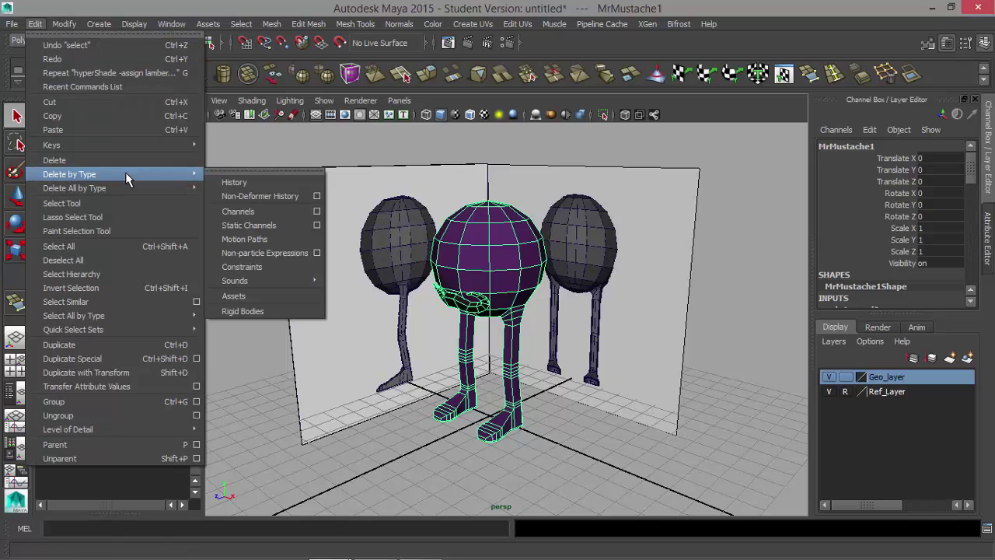
pyautogui.click(234, 182)
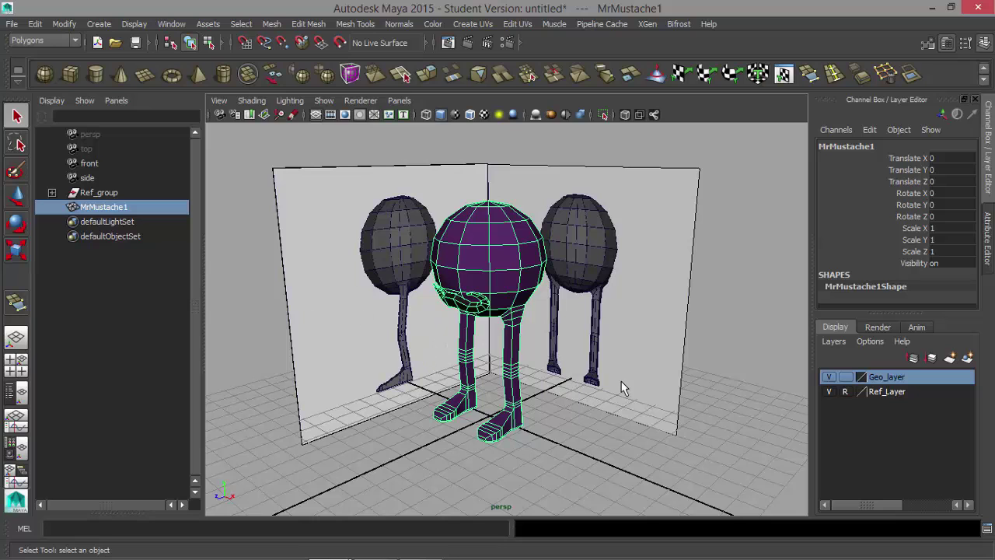
# Step: Reselect the character mesh and return to the single perspective view
pyautogui.click(611, 407)
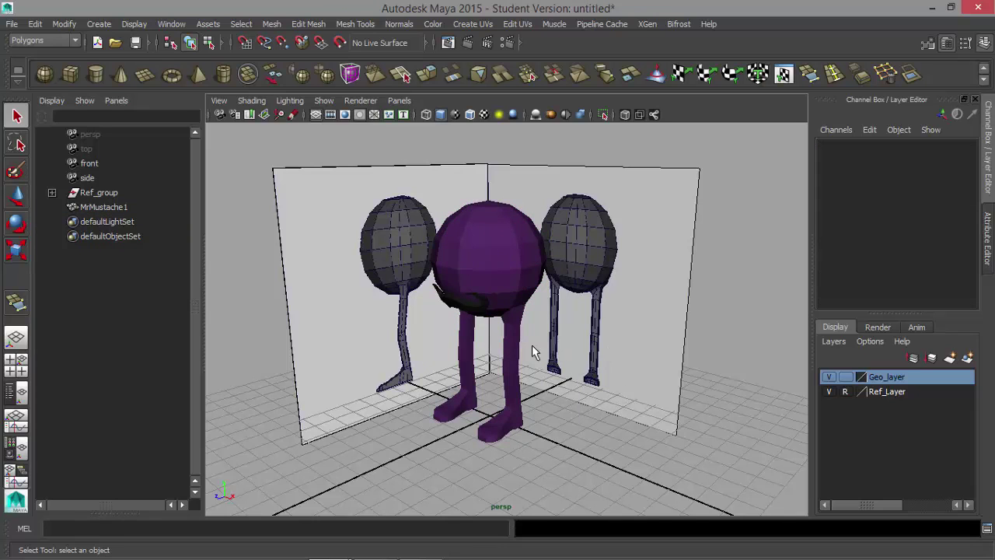
pyautogui.click(489, 276)
pyautogui.scroll(4, 544, 297)
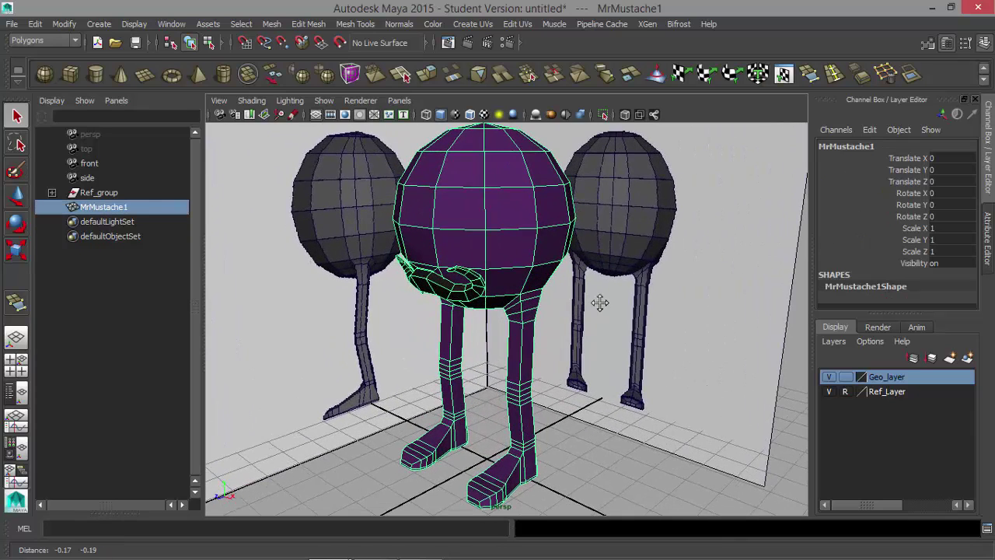
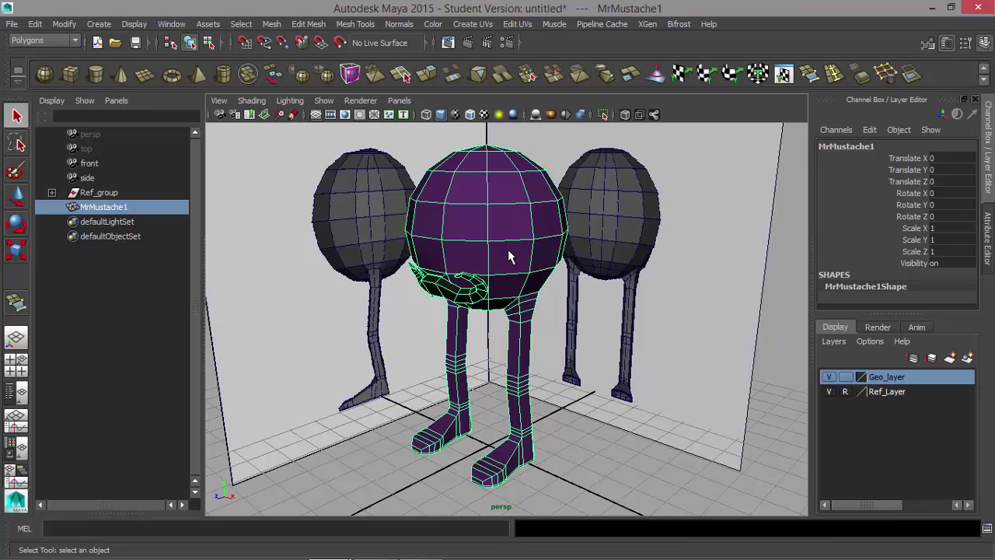
pyautogui.click(15, 337)
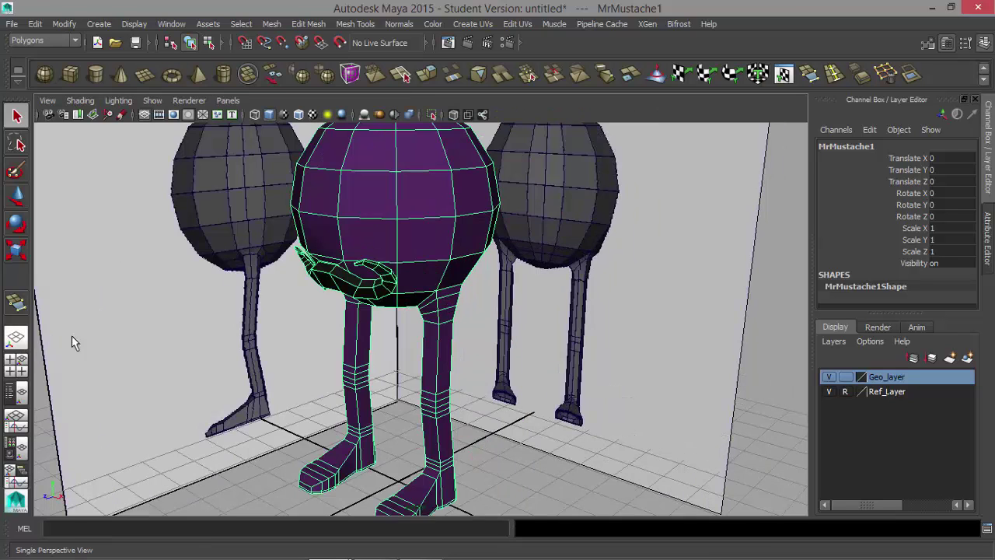
pyautogui.keyDown('alt'); pyautogui.moveTo(512, 295); pyautogui.dragTo(439, 288, button='right'); pyautogui.keyUp('alt')
pyautogui.keyDown('alt'); pyautogui.moveTo(439, 288); pyautogui.dragTo(494, 285, button='middle'); pyautogui.keyUp('alt')
pyautogui.keyDown('alt'); pyautogui.moveTo(495, 284); pyautogui.dragTo(465, 282, button='right'); pyautogui.keyUp('alt')
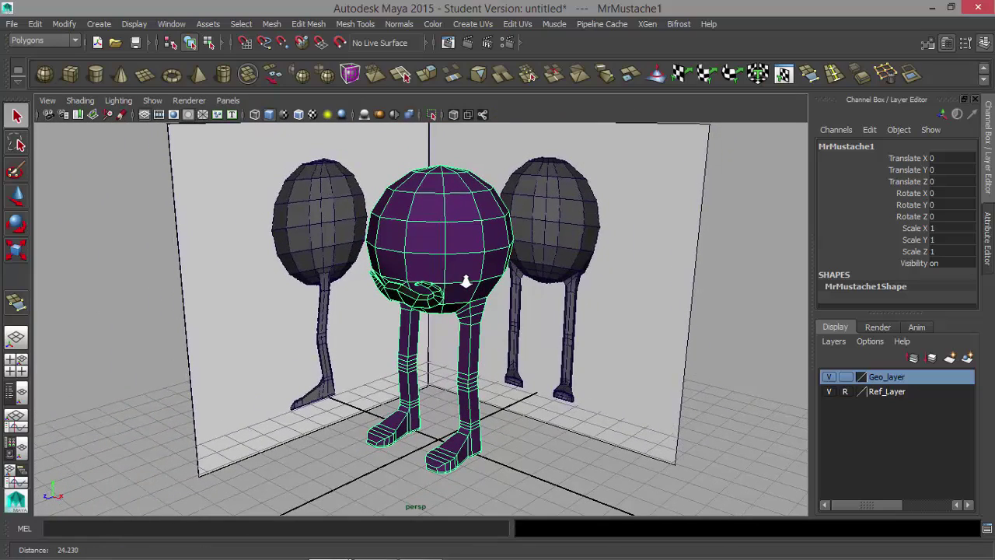
# Step: Save the scene as MrMustache_Unsmoothed in the project's scenes folder, accepting the student version notice
pyautogui.click(11, 23)
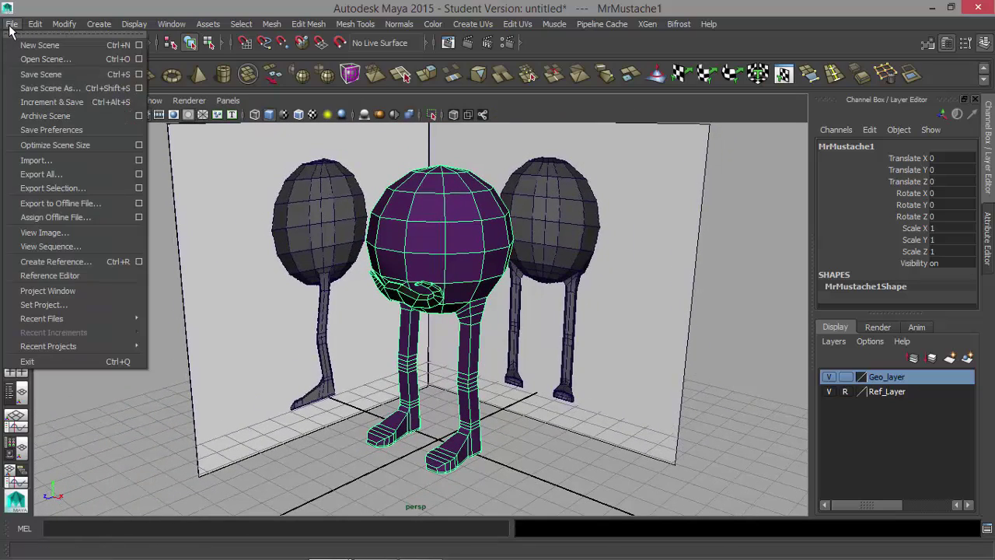
pyautogui.click(49, 89)
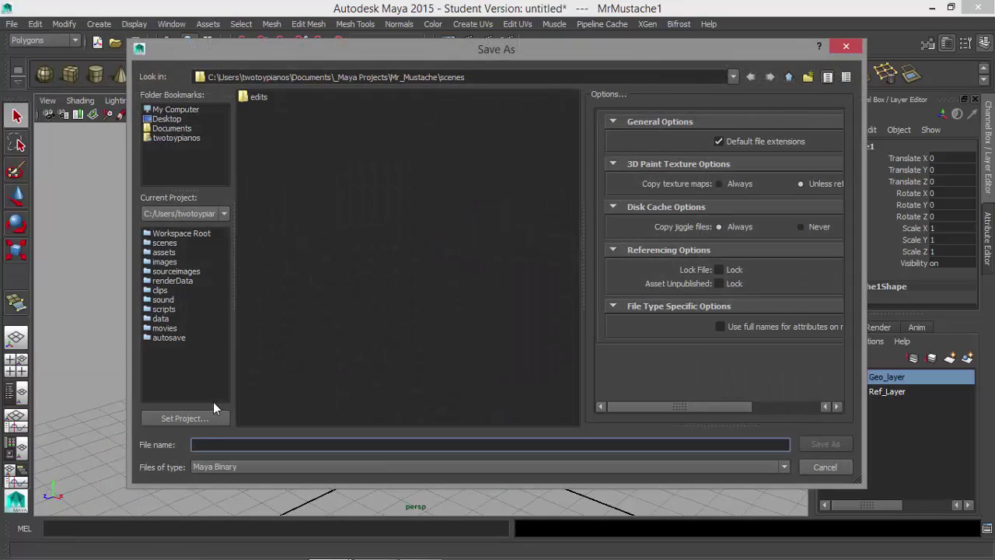
pyautogui.write('MrMustache')
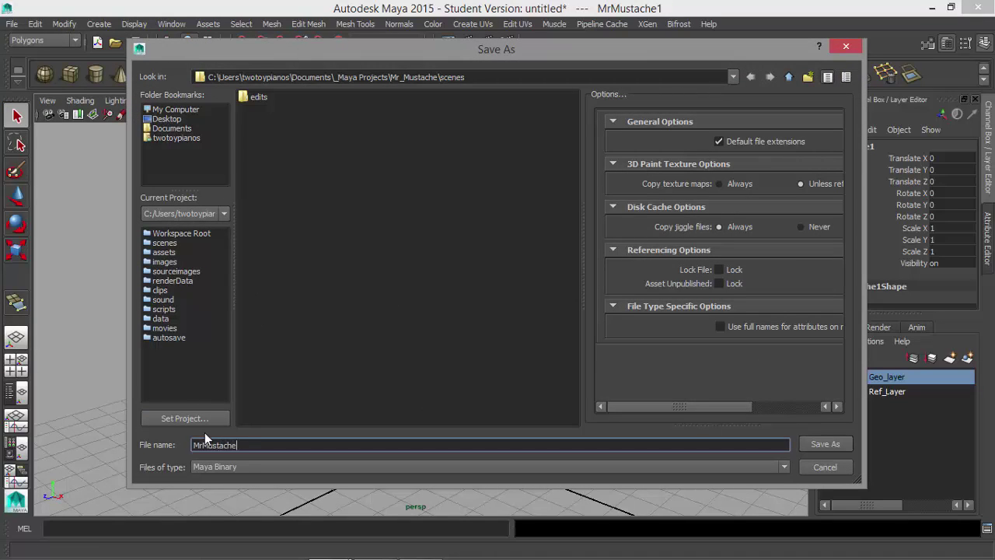
pyautogui.write('_Unsmoothed')
pyautogui.click(815, 443)
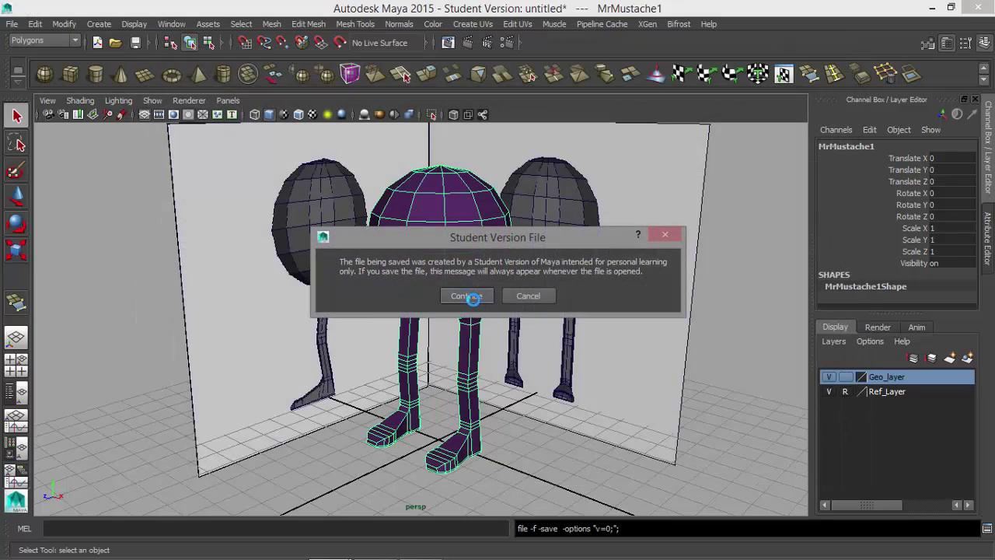
pyautogui.click(466, 295)
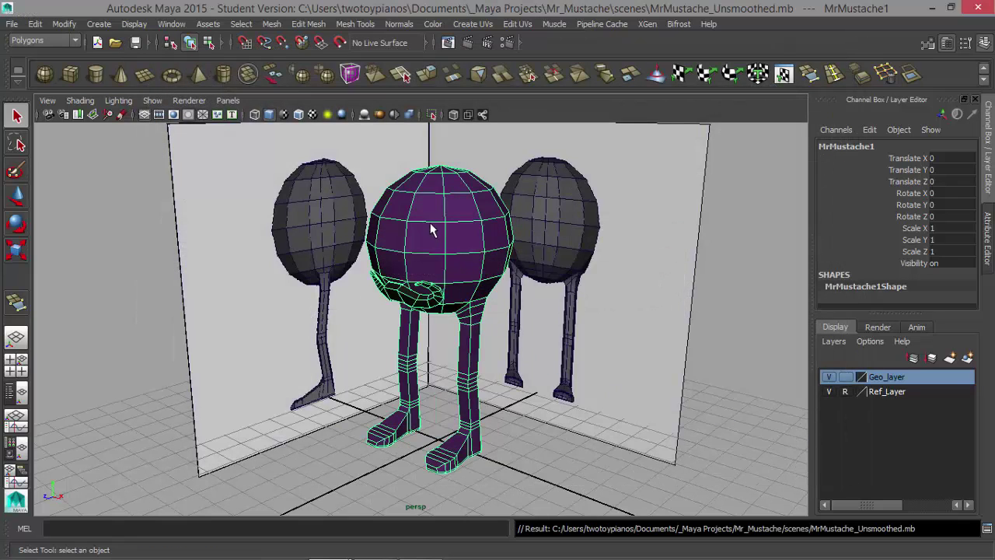
# Step: Smooth the selected character mesh once and clear the selection
pyautogui.click(325, 72)
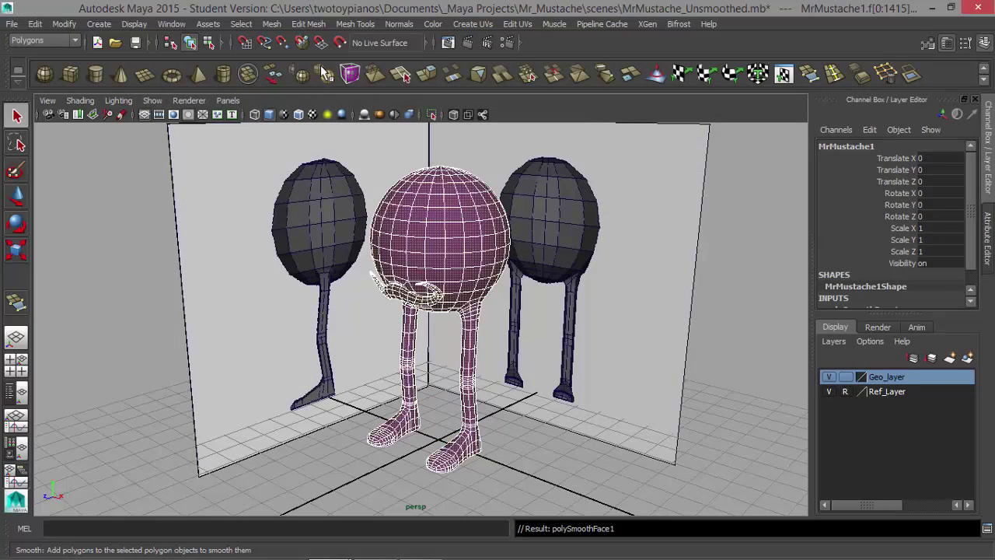
pyautogui.click(585, 398)
pyautogui.keyDown('alt'); pyautogui.moveTo(542, 368); pyautogui.dragTo(557, 356); pyautogui.keyUp('alt')
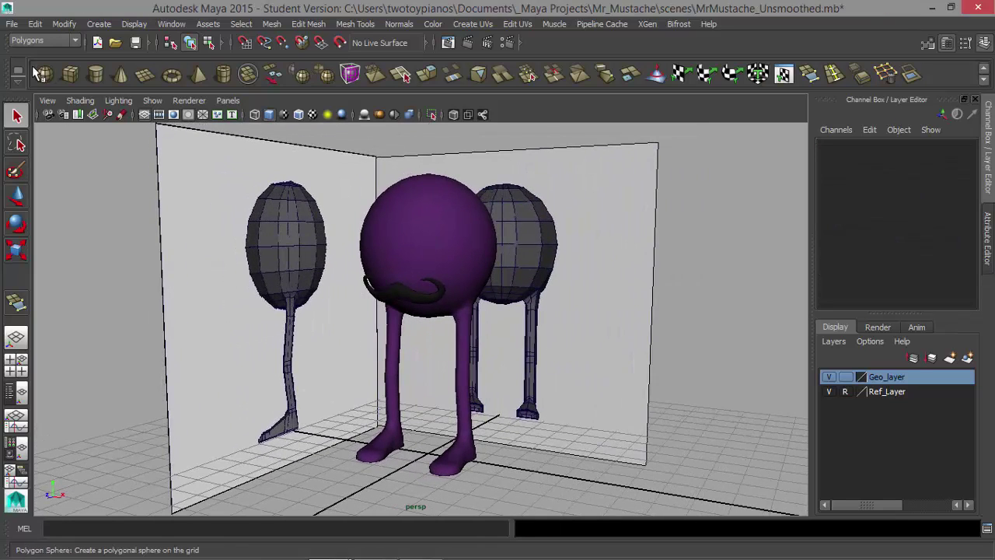
# Step: Save the smoothed scene as a separate file named MrMustache_Smoothed.mb, accepting the student version notice
pyautogui.click(12, 24)
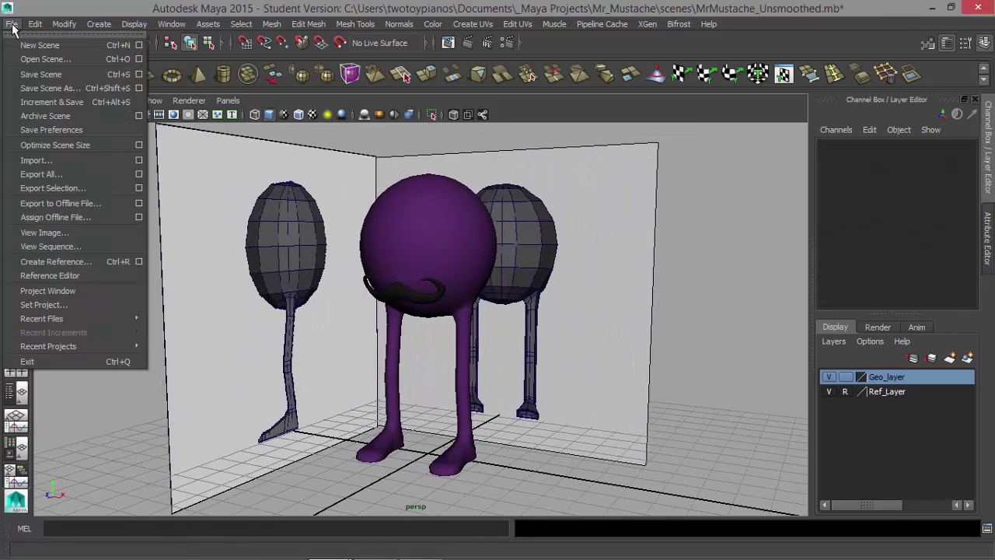
pyautogui.click(71, 88)
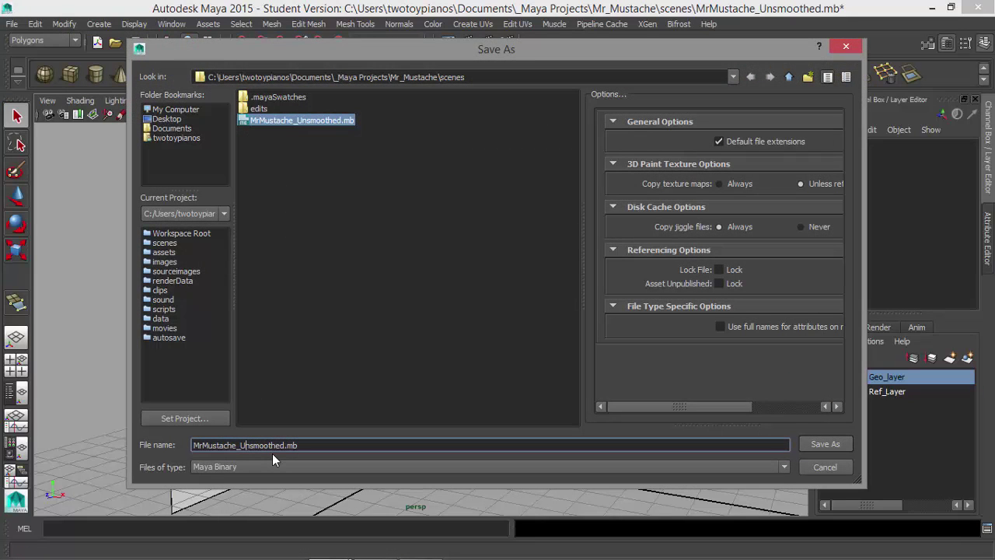
pyautogui.press('BackSpace')
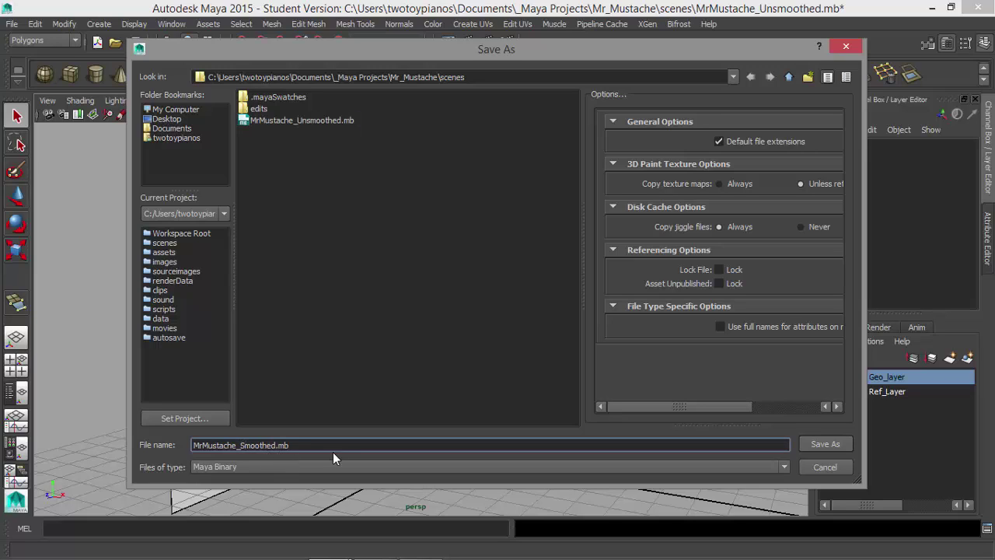
pyautogui.click(817, 444)
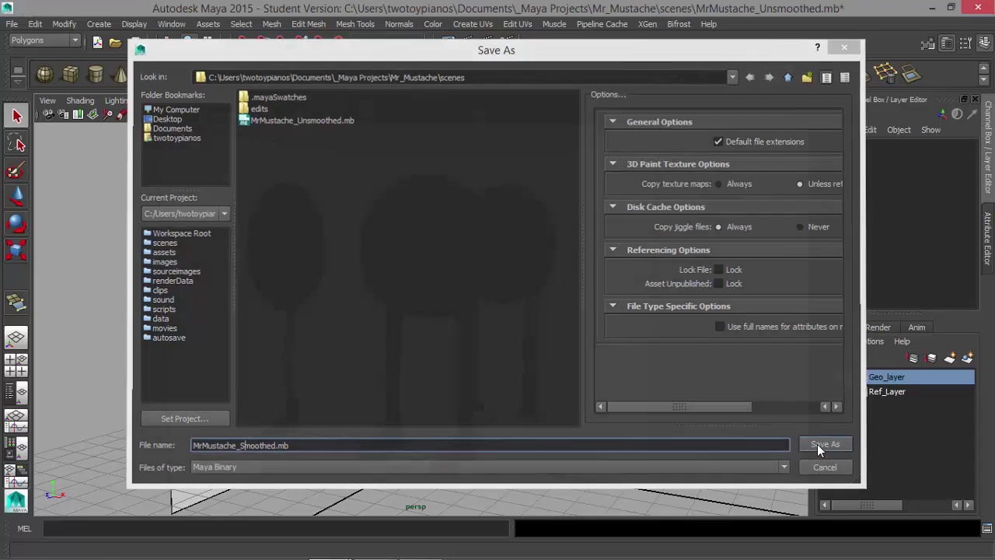
pyautogui.click(464, 296)
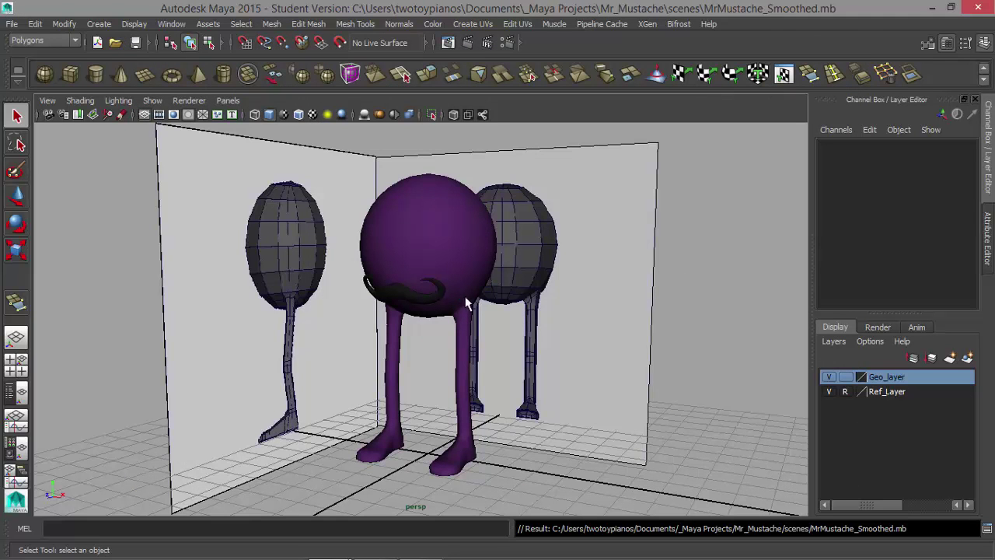